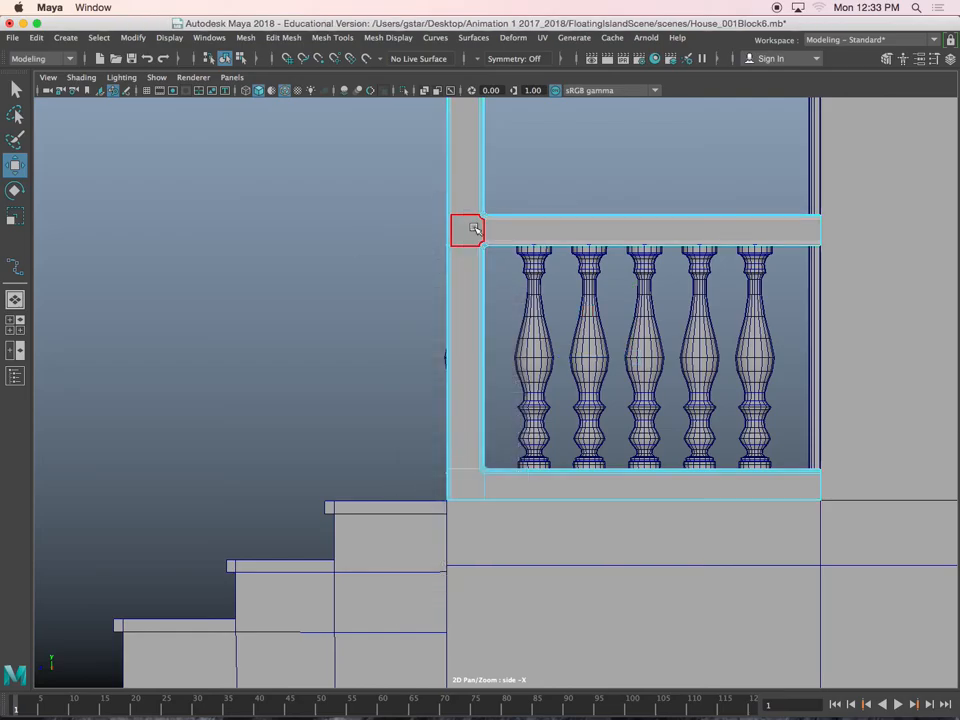
Duplicate the square face where the porch railing's top rail meets the corner post as a separate mesh
middle_click_drag(458, 230, 463, 292, "alt")
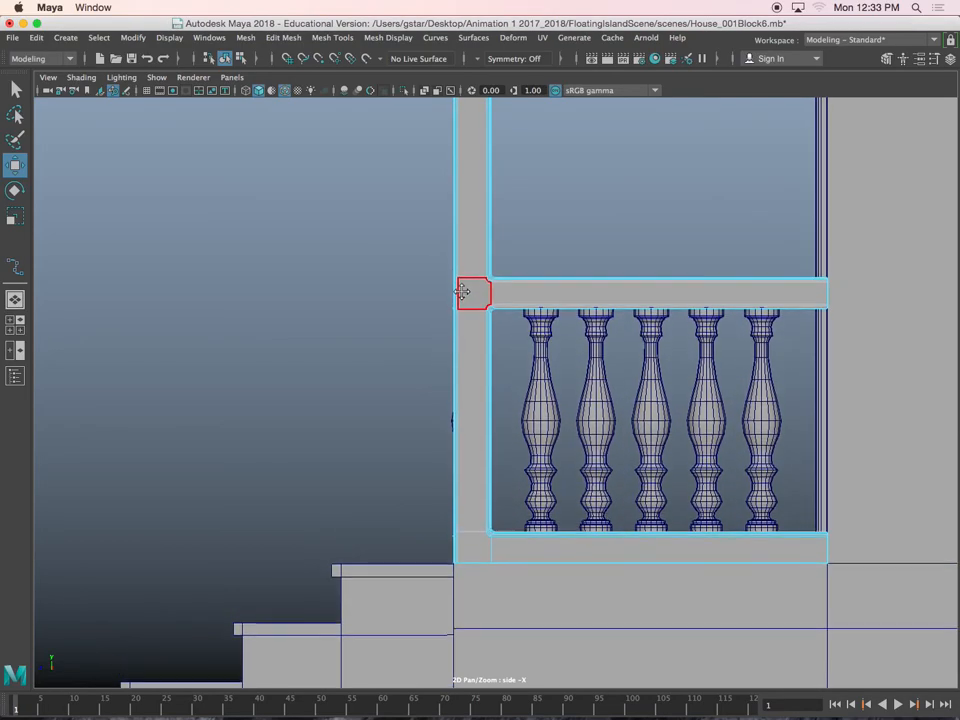
key("space")
key("space")
scroll(638, 296, "up", 5)
middle_click_drag(638, 296, 606, 242, "alt")
scroll(587, 354, "up", 5)
middle_click_drag(593, 430, 475, 316, "alt")
left_click(489, 234)
middle_click_drag(489, 236, 498, 265, "alt")
scroll(478, 279, "up", 5)
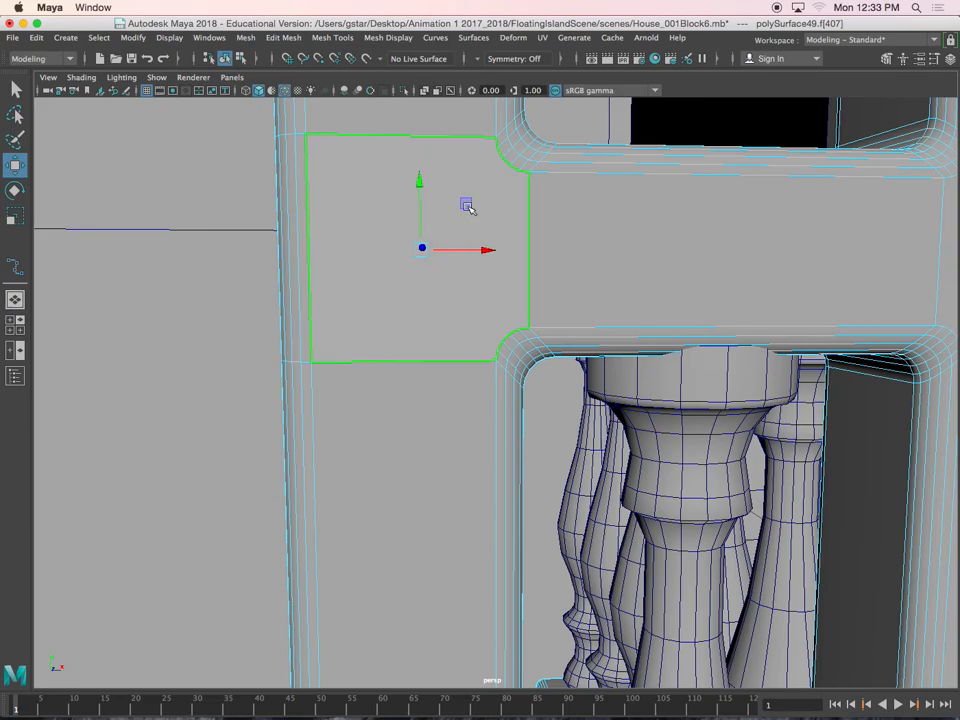
middle_click_drag(325, 239, 319, 255, "alt")
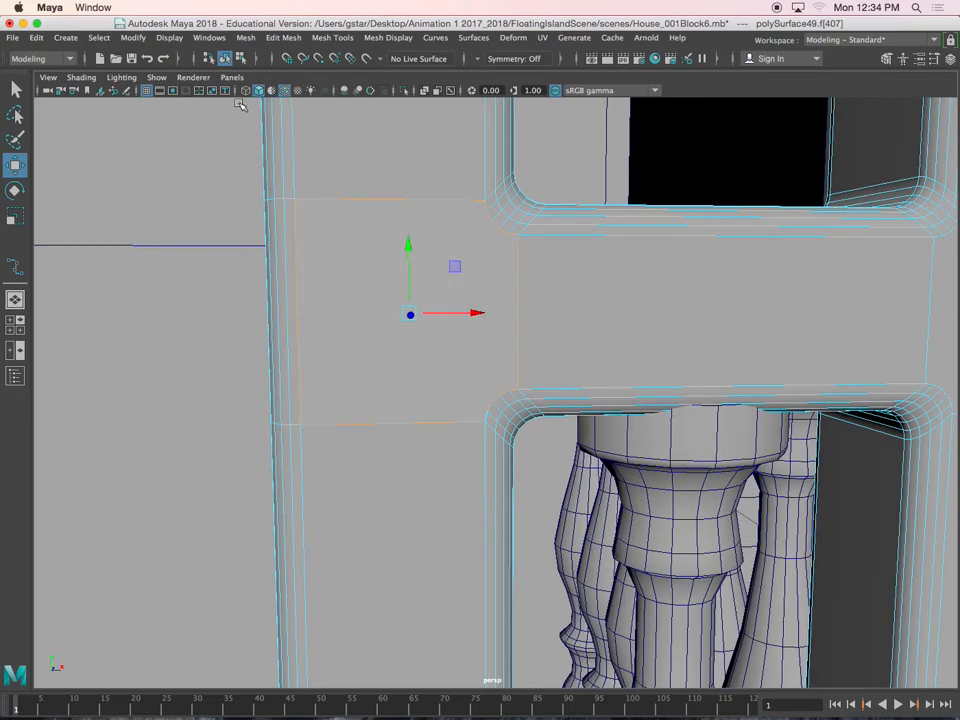
left_click(245, 38)
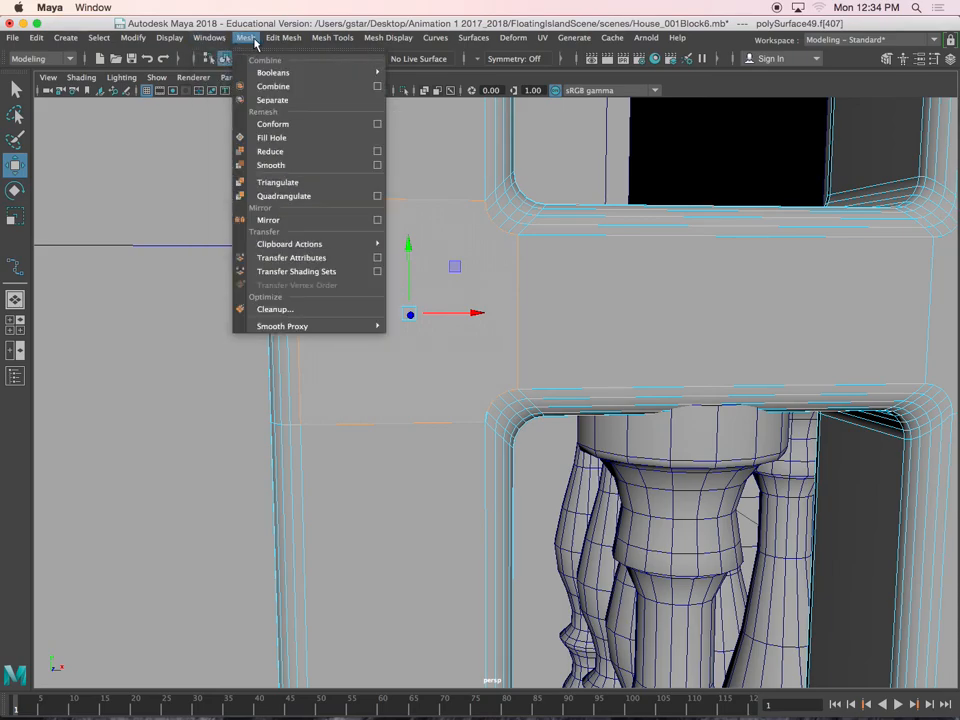
mouse_move(290, 43)
left_click(303, 409)
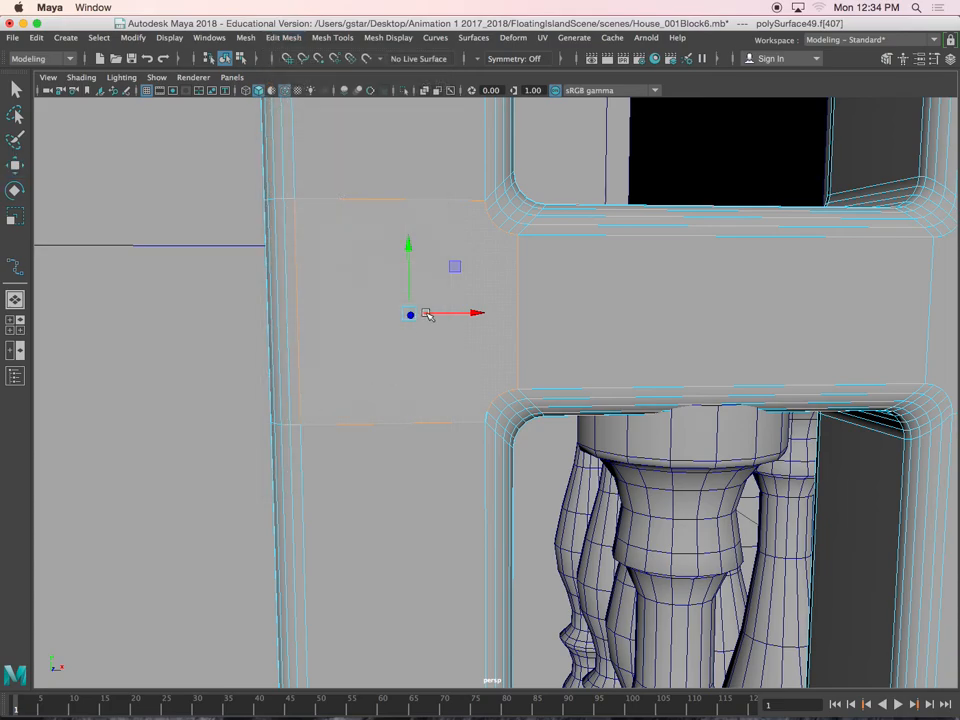
right_click_drag(363, 248, 379, 214)
left_click(358, 231)
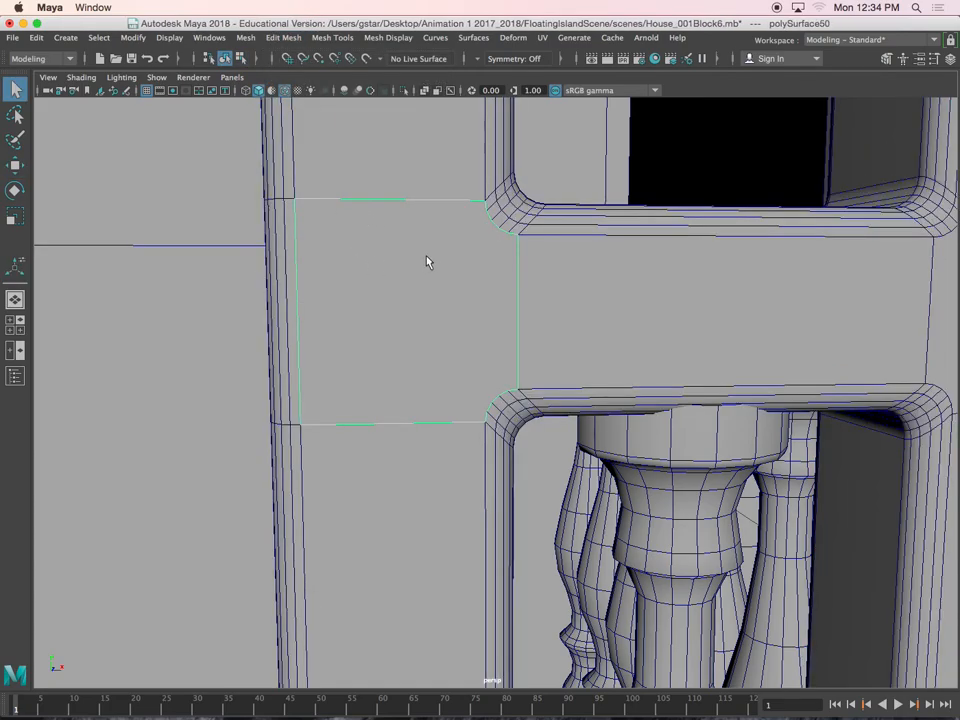
Center the pivot of the duplicated square face
key("w")
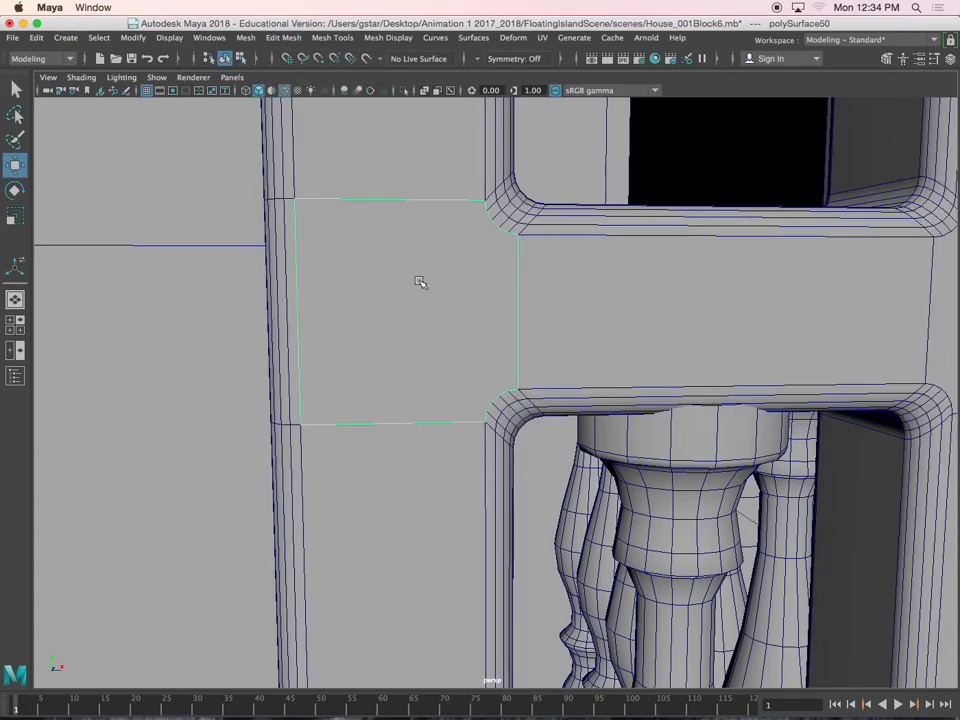
left_click(131, 39)
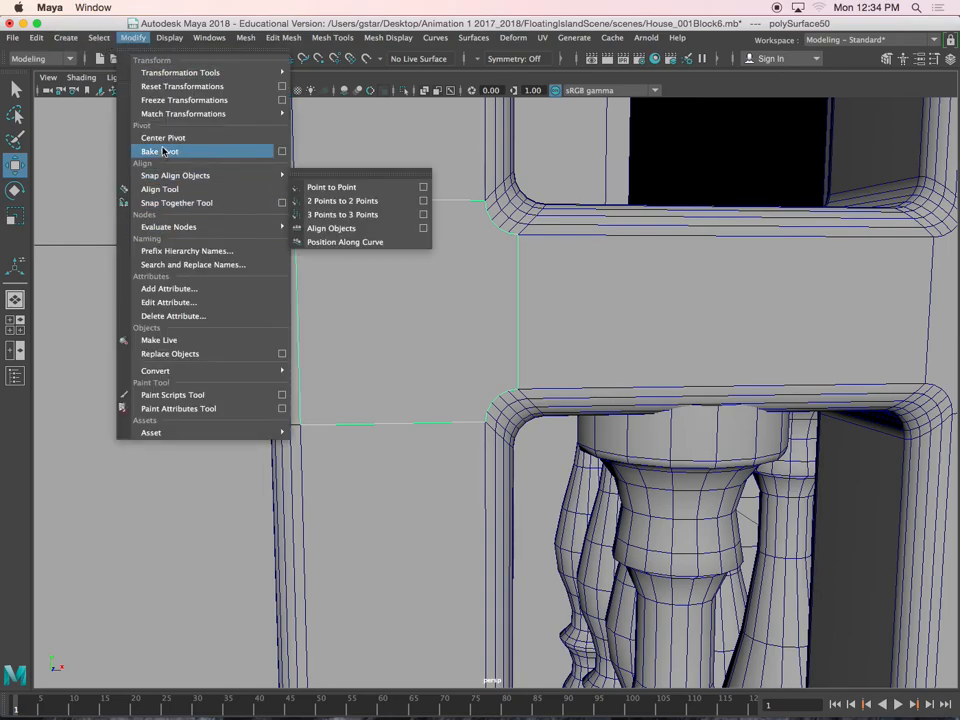
left_click(163, 137)
left_click_drag(379, 268, 374, 269, "alt")
Isolate the duplicated face, delete the vertices of its two curved corners to leave a plain rectangle, and exit isolation
key("ctrl+1")
middle_click_drag(435, 294, 482, 294, "alt")
left_click_drag(482, 294, 480, 293, "alt")
middle_click_drag(480, 293, 446, 274, "alt")
right_click_drag(456, 249, 430, 246)
left_click_drag(446, 205, 526, 418)
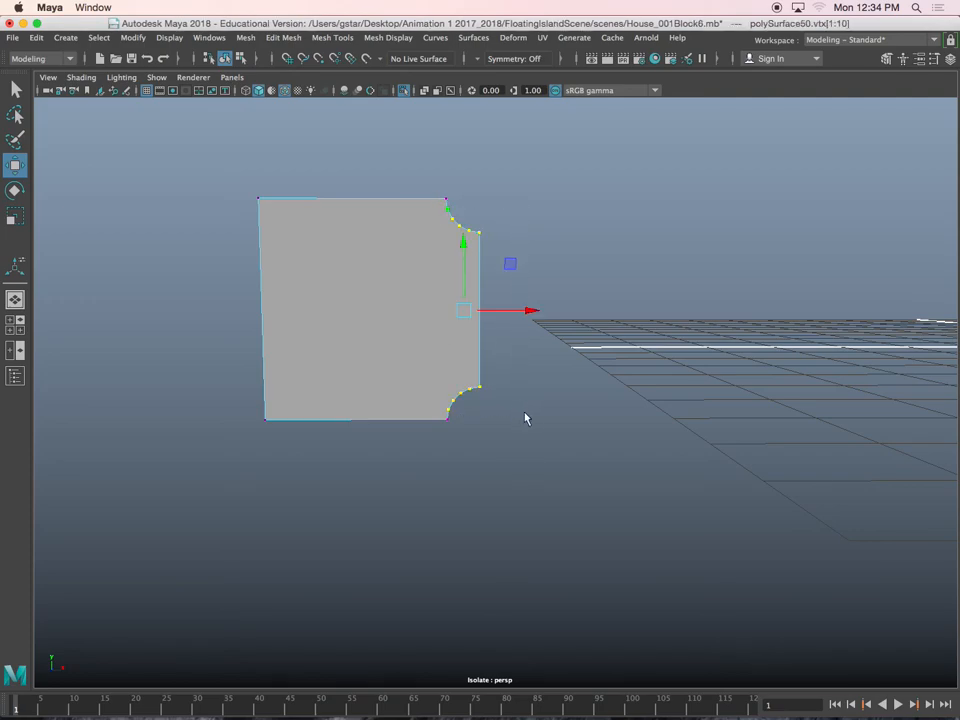
key("Delete")
right_click_drag(386, 302, 415, 279)
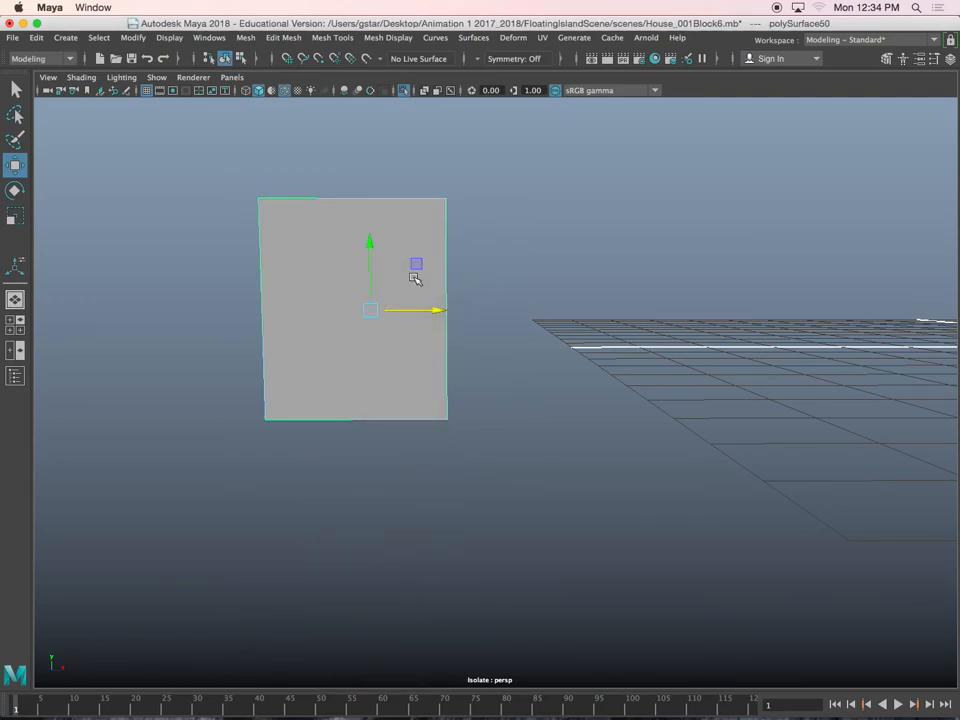
key("ctrl+1")
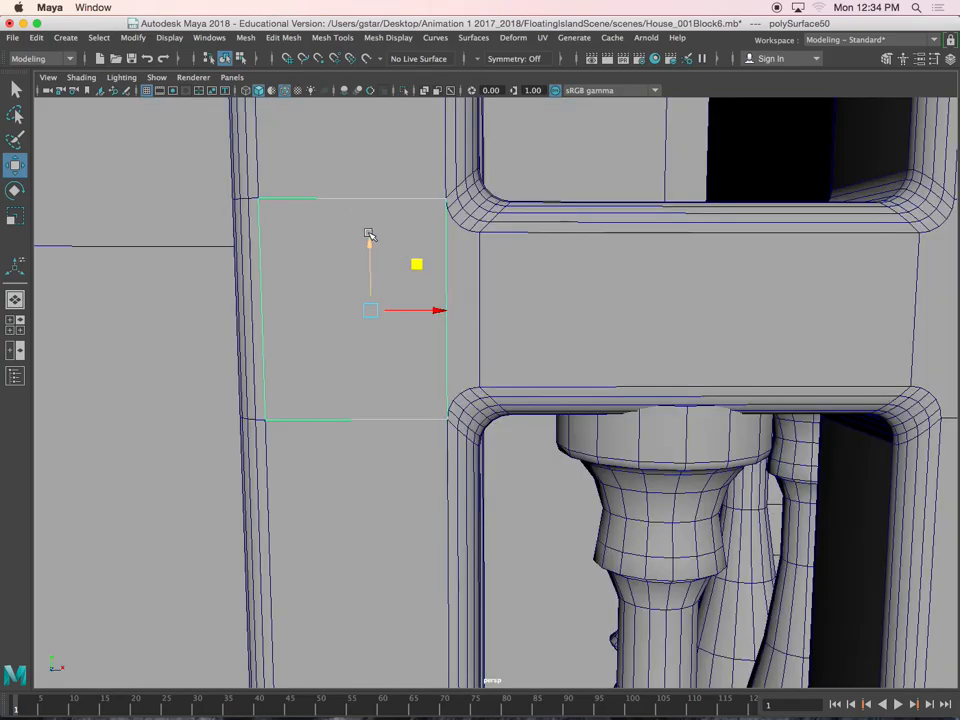
Start an EP curve in the side view with its first point at the rectangular face on the post above the stairs
scroll(415, 264, "down", 5)
left_click_drag(418, 277, 394, 276, "alt")
middle_click_drag(312, 330, 416, 285, "alt")
scroll(416, 285, "down", 5)
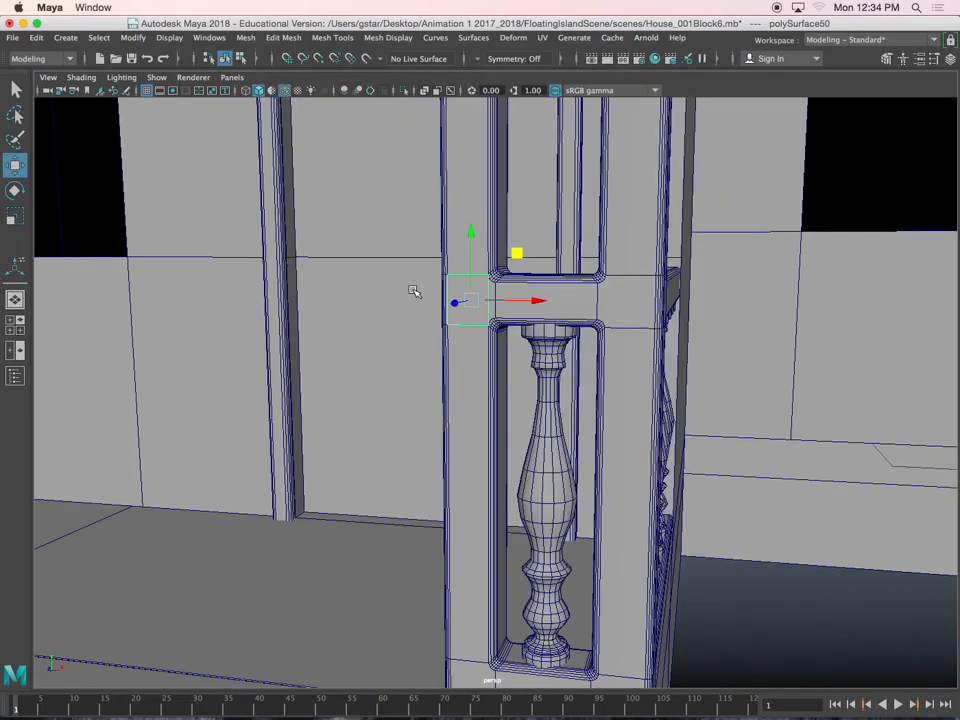
left_click_drag(416, 285, 399, 300, "alt")
key("space")
key("space")
middle_click_drag(458, 431, 566, 393, "alt")
middle_click_drag(448, 488, 550, 470, "alt")
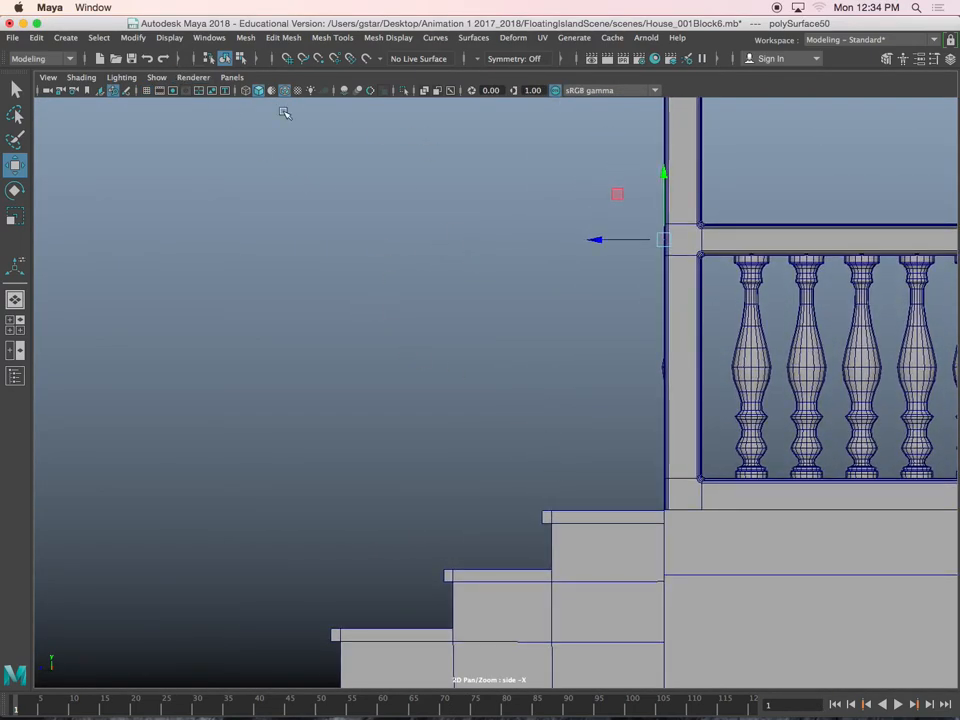
left_click(63, 40)
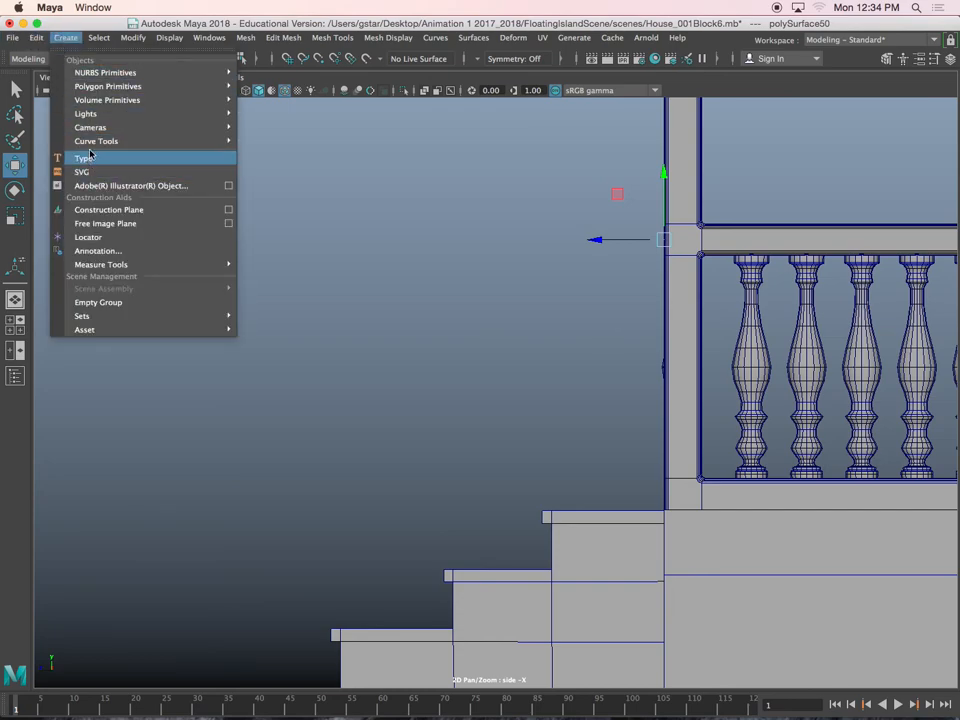
mouse_move(110, 142)
left_click(285, 167)
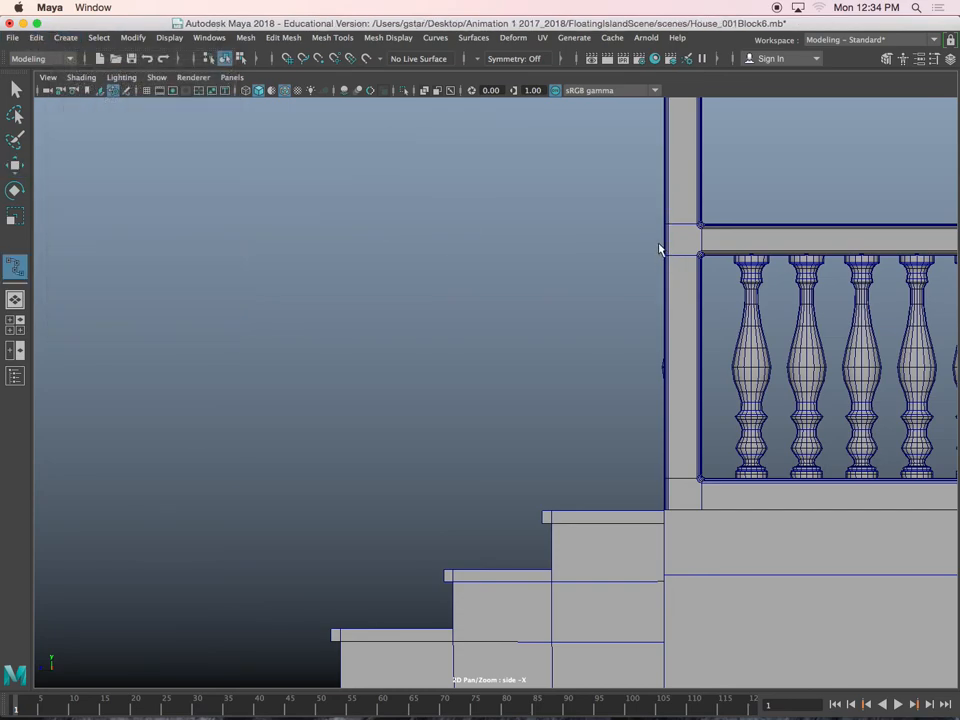
left_click(660, 241)
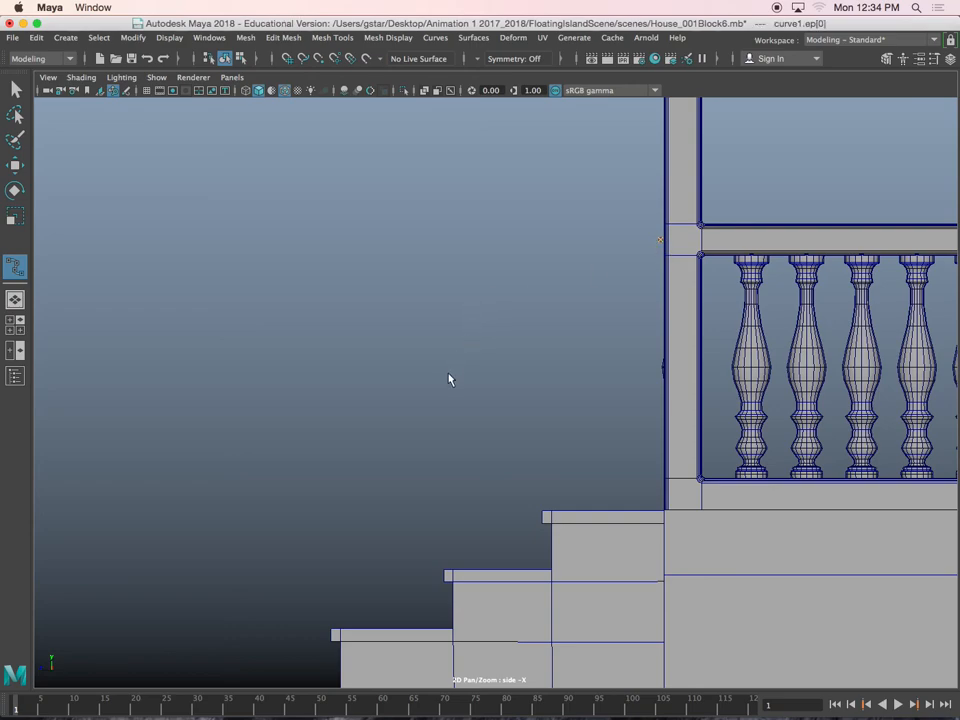
Extend the curve diagonally down over the stairs, curl its lower end into an inward spiral, and finish it
left_click_drag(355, 456, 275, 429)
middle_click_drag(271, 438, 442, 329, "alt")
scroll(362, 351, "up", 5)
scroll(351, 295, "up", 3)
left_click_drag(284, 296, 260, 560)
left_click(338, 542)
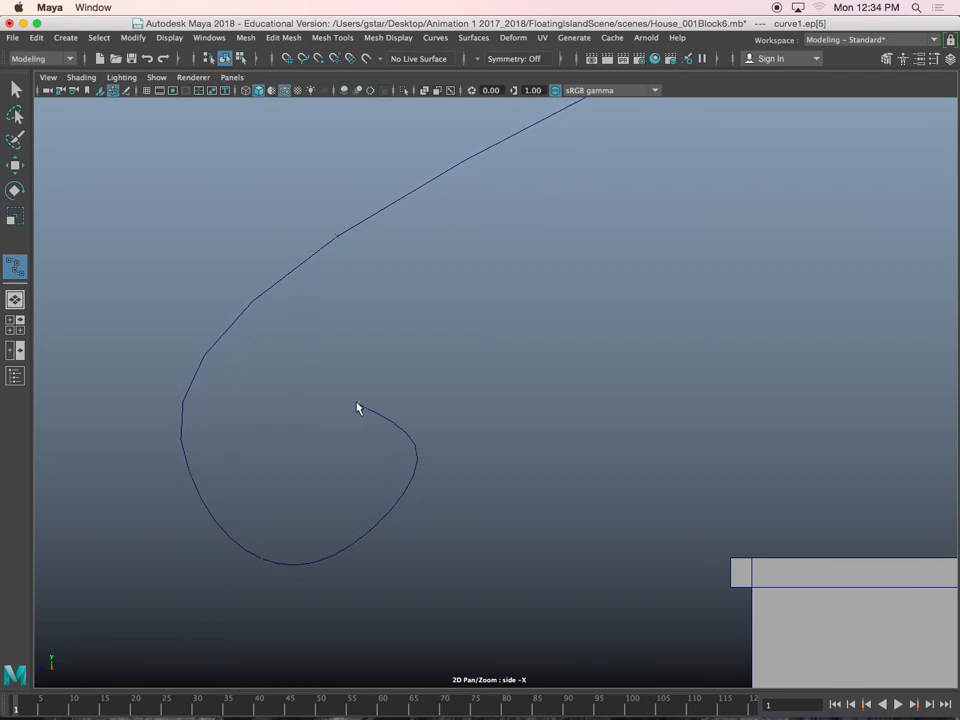
left_click_drag(307, 390, 326, 391)
left_click_drag(275, 431, 291, 424)
key("w")
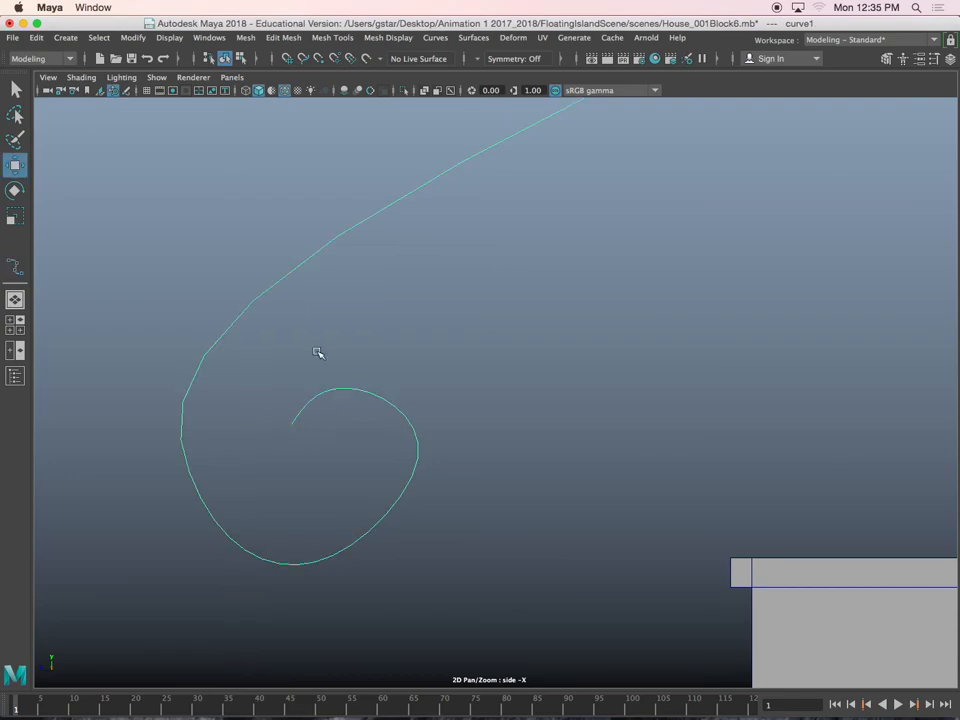
Scale down the control vertices of the curve's spiral end and move the smaller spiral up towards the post
right_click_drag(334, 388, 170, 282)
scroll(214, 309, "down", 3)
left_click_drag(249, 251, 440, 478)
scroll(504, 515, "up", 2)
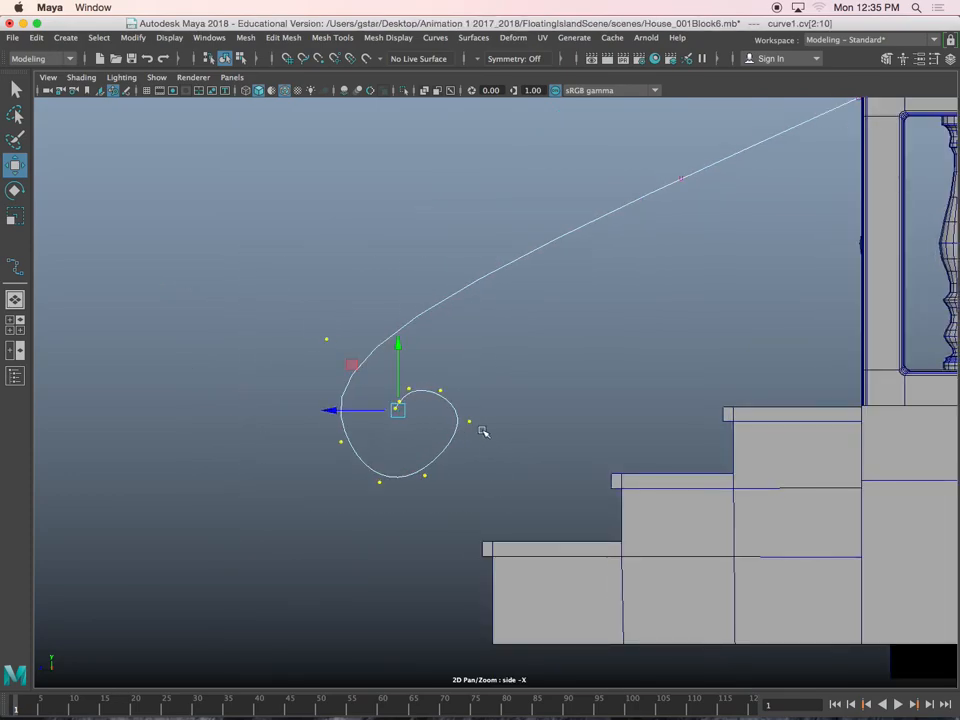
key("r")
left_click_drag(398, 410, 431, 354)
key("w")
key("r")
key("w")
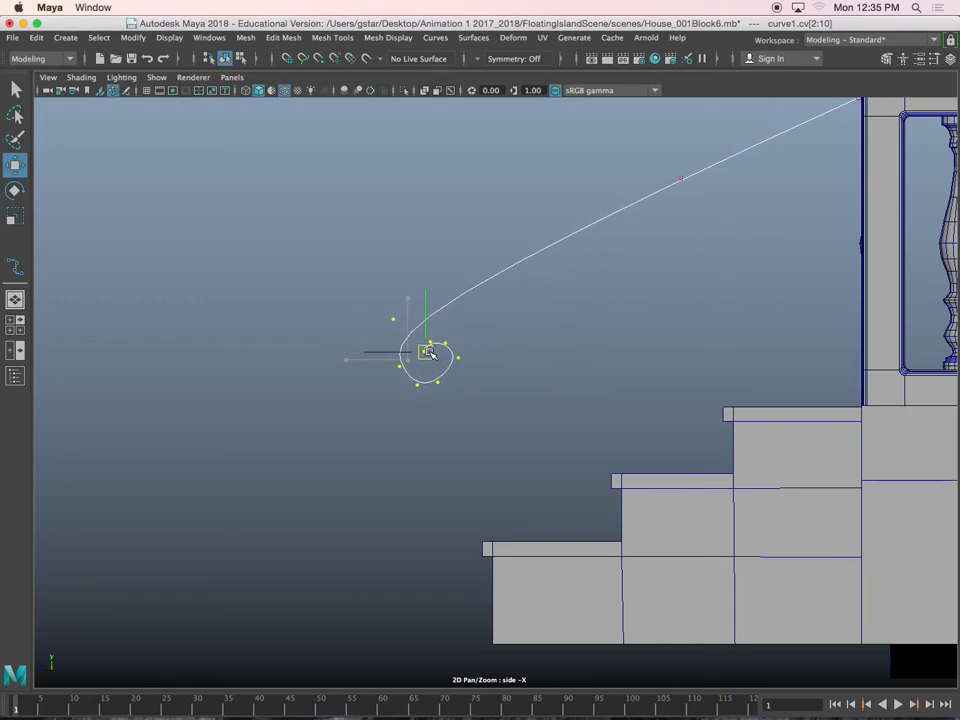
Reposition the outer and lower control vertices one at a time to make the spiral rounder
scroll(446, 369, "up", 10)
middle_click_drag(405, 302, 476, 306, "alt")
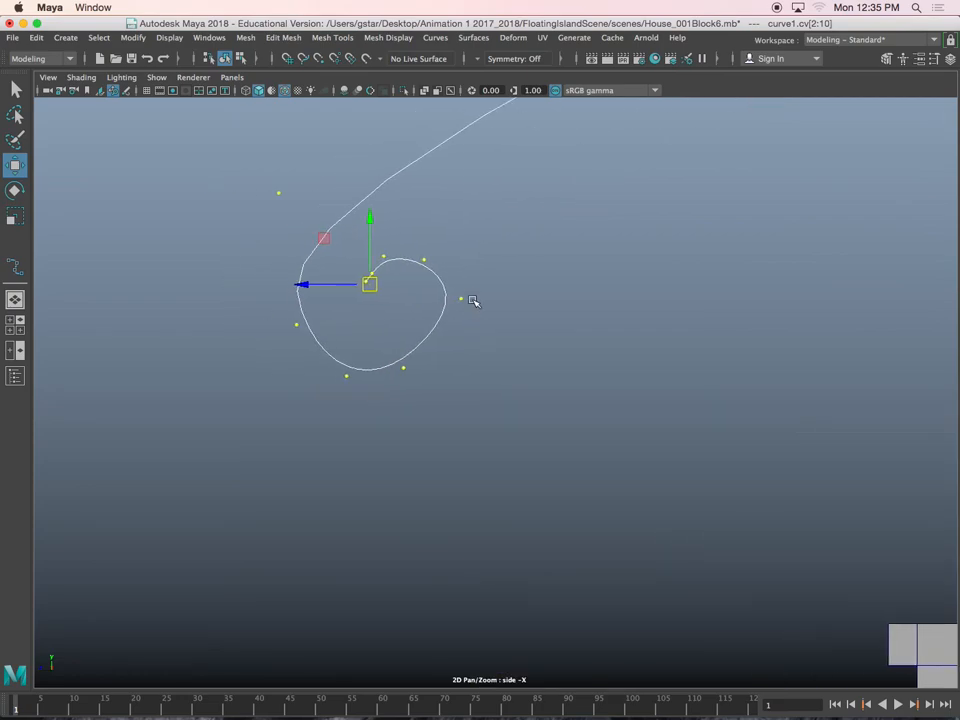
left_click(474, 324)
left_click_drag(450, 290, 449, 325)
left_click_drag(276, 300, 288, 322)
left_click_drag(335, 354, 407, 383)
left_click(342, 366)
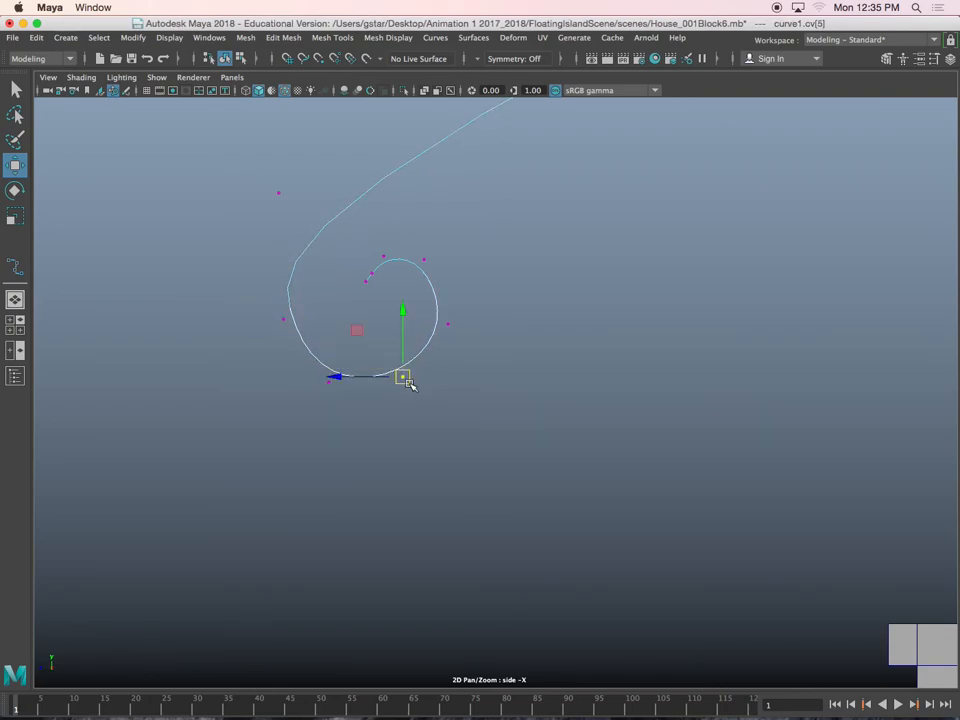
Delete one control vertex near the spiral's inner end and adjust the neighbouring vertices to smooth the curl
left_click_drag(370, 269, 438, 271)
key("Delete")
left_click(424, 260)
left_click_drag(452, 337, 452, 337)
left_click_drag(448, 323, 456, 337)
scroll(345, 258, "down", 6)
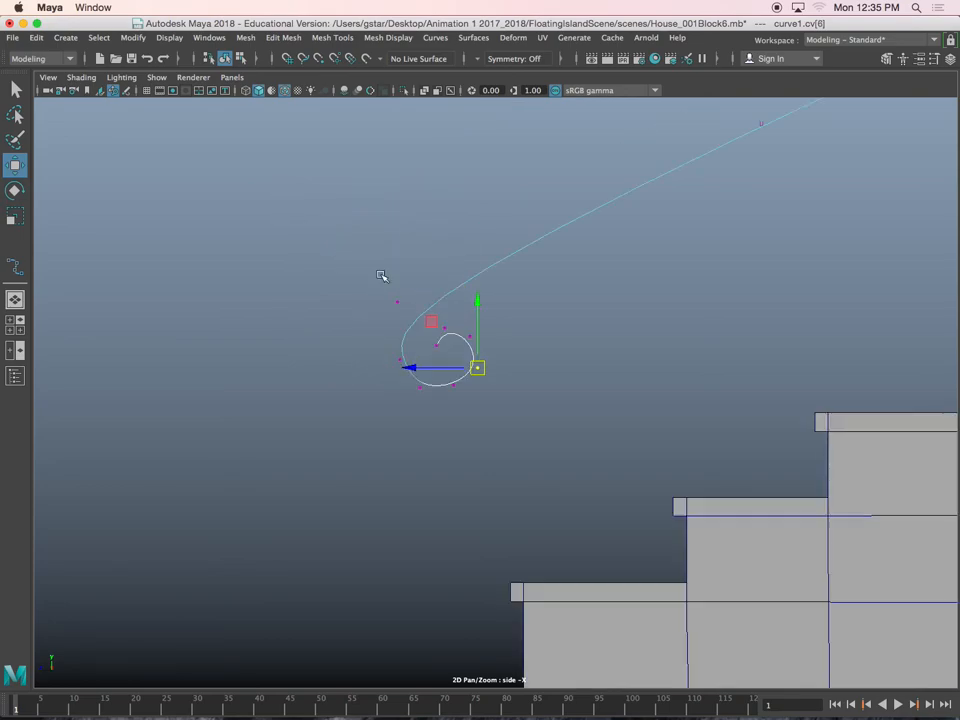
Nudge the whole spiral and its upper control vertex to refine the handrail curve, and return to object mode
middle_click_drag(631, 274, 545, 359, "alt")
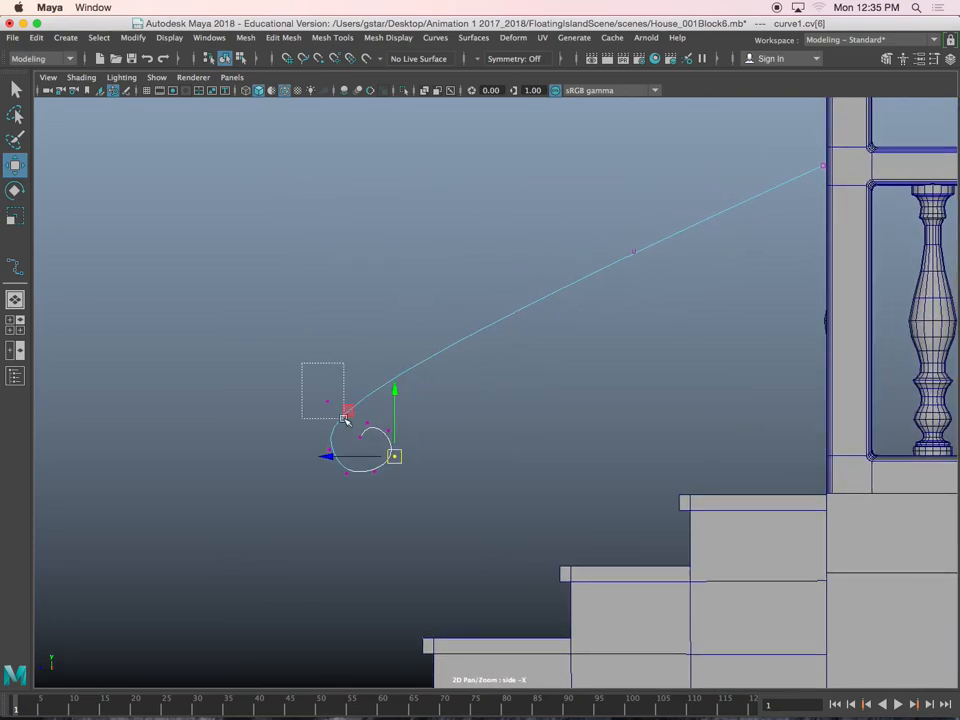
left_click_drag(329, 400, 415, 497)
left_click_drag(366, 443, 373, 447)
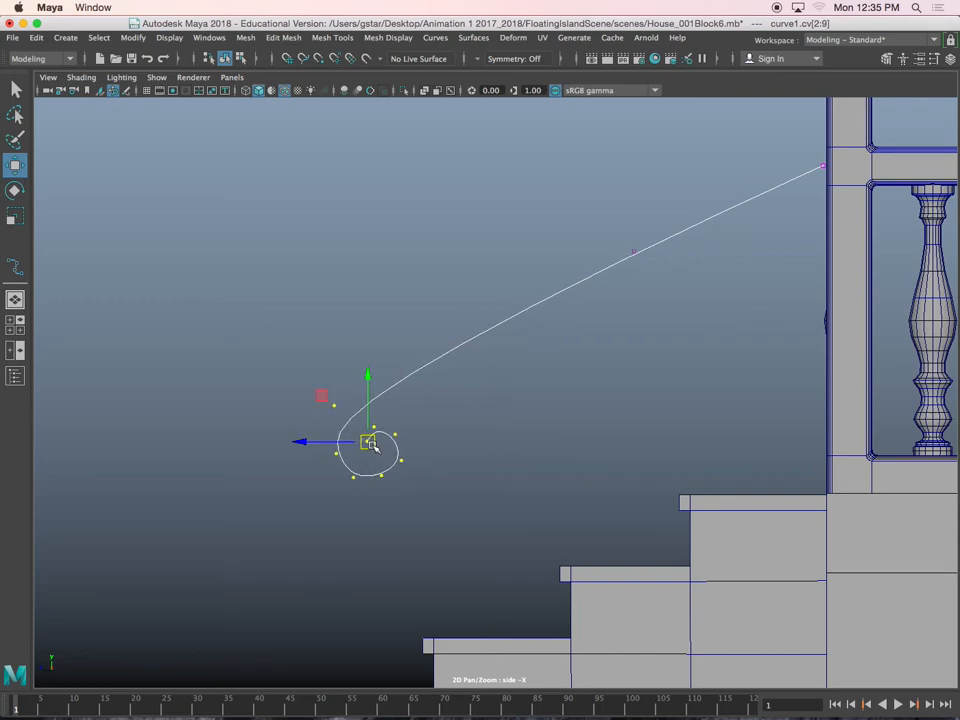
mouse_move(334, 394)
left_mouse_down()
mouse_move(354, 414)
mouse_move(341, 406)
left_mouse_up()
left_click_drag(415, 477, 363, 487)
left_click_drag(664, 296, 660, 292)
left_click(634, 220)
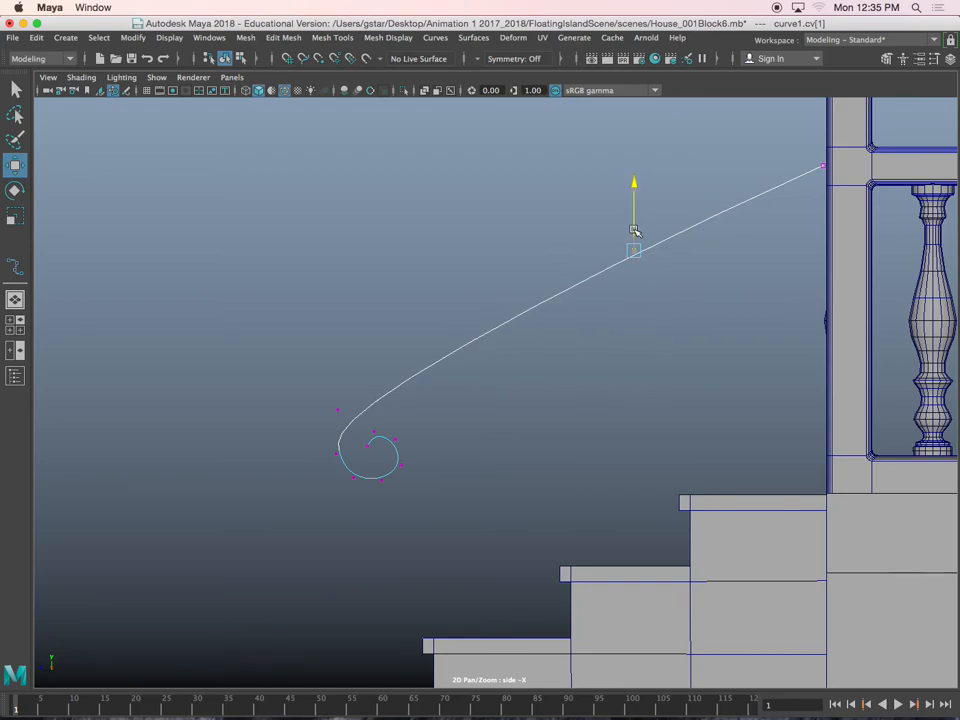
right_click_drag(574, 289, 639, 270)
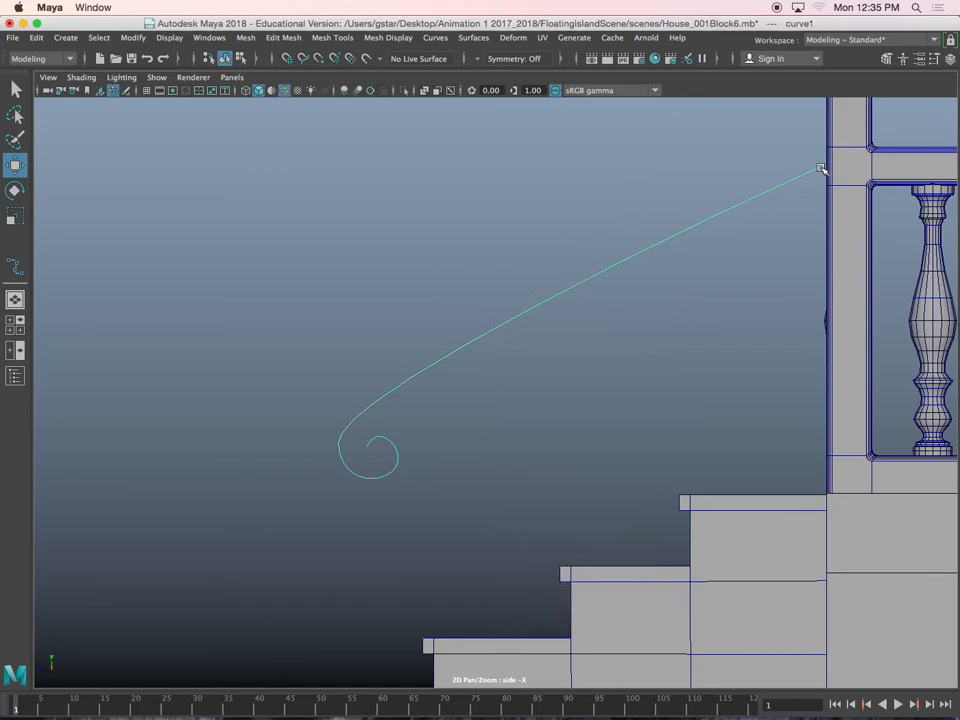
Extrude the rectangular face on the post in the side view and move its end down to the start of the spiral
left_click(831, 172)
key("space")
key("space")
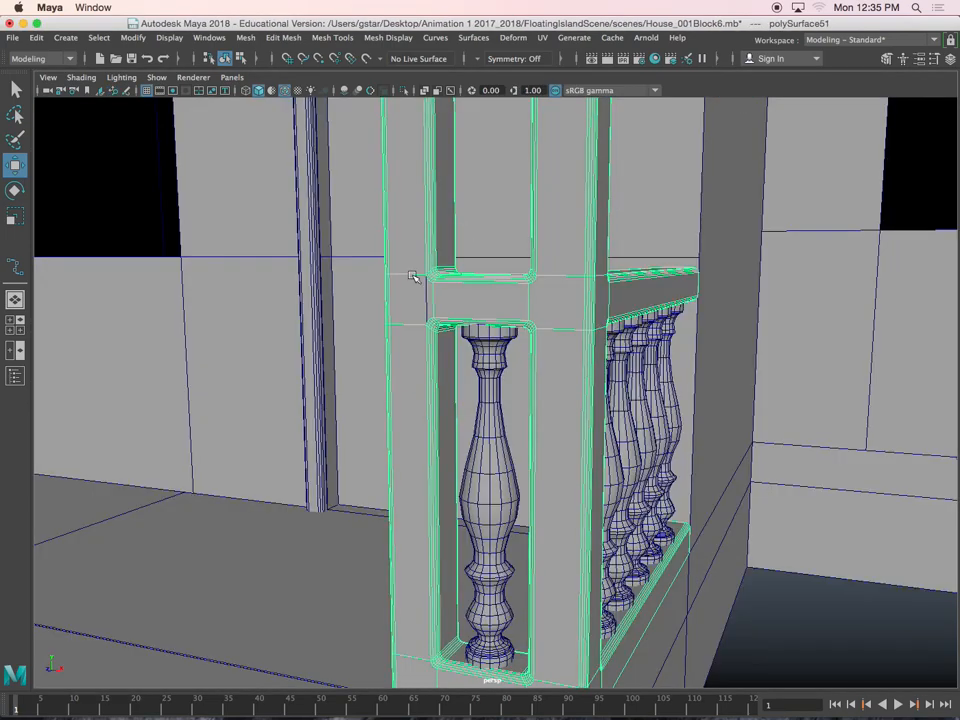
left_click(412, 299)
scroll(422, 311, "up", 2)
left_click_drag(422, 311, 451, 319, "alt")
scroll(452, 319, "up", 2)
scroll(452, 319, "up", 2)
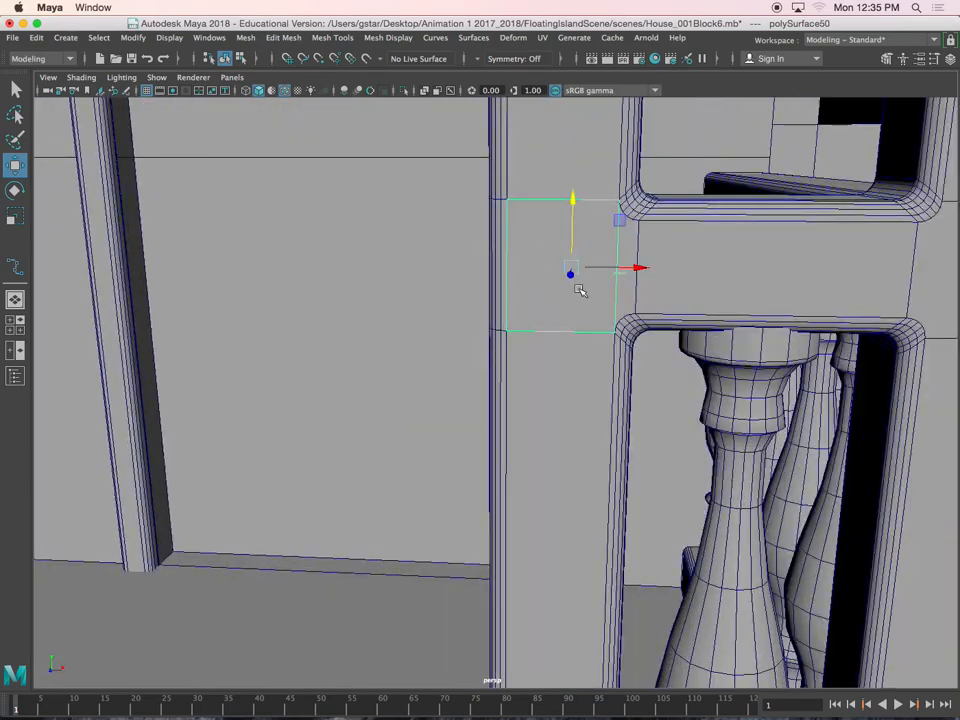
left_click_drag(574, 290, 557, 284, "alt")
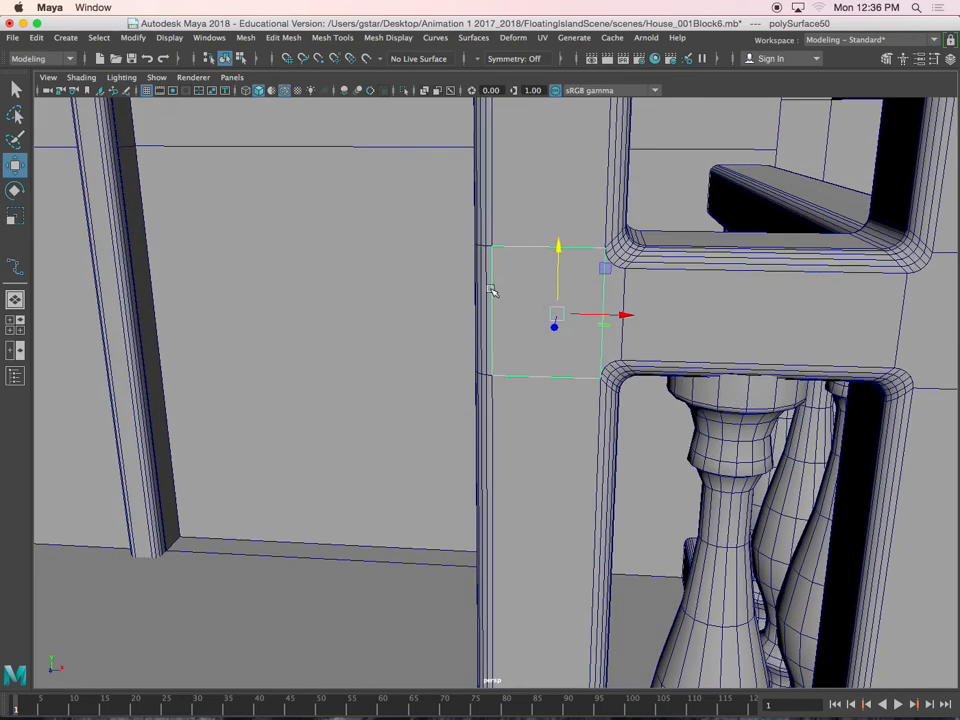
scroll(583, 315, "down", 3)
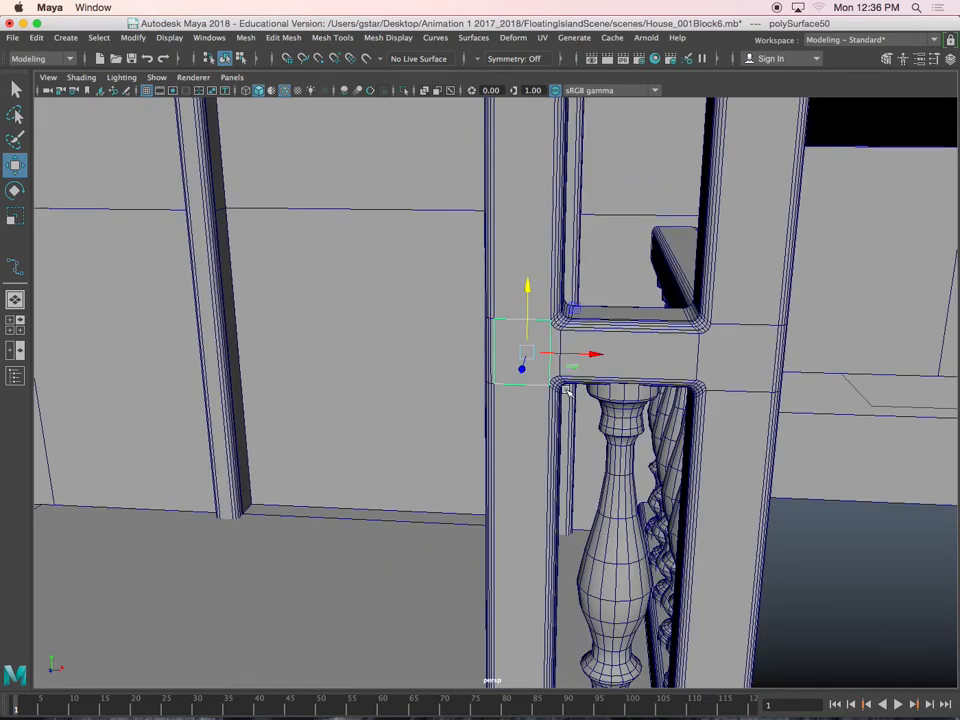
key("space")
key("space")
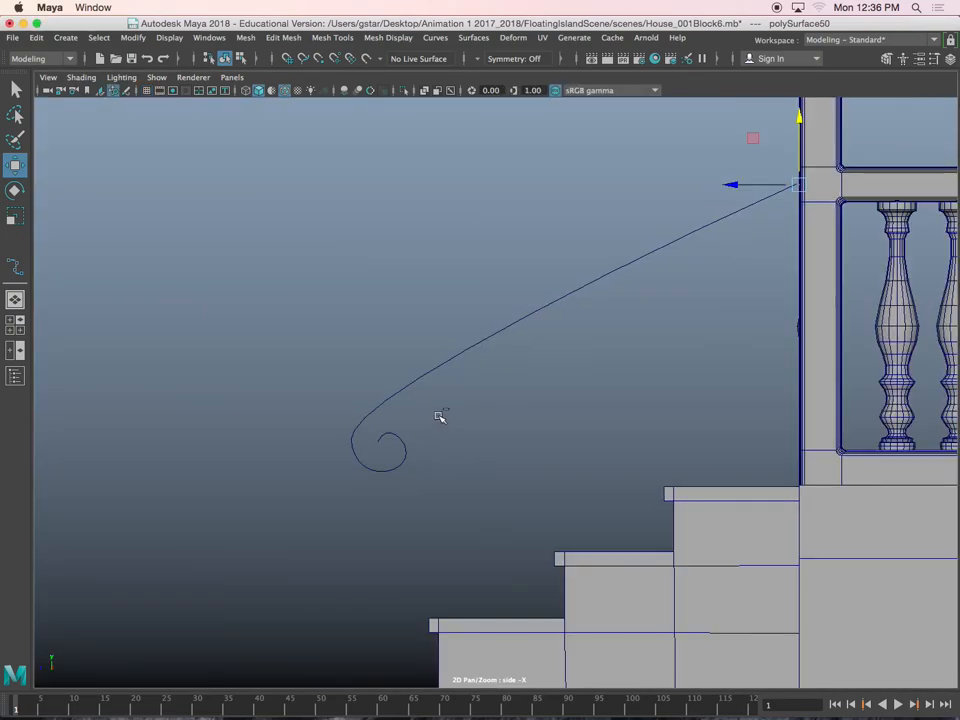
key("ctrl+e")
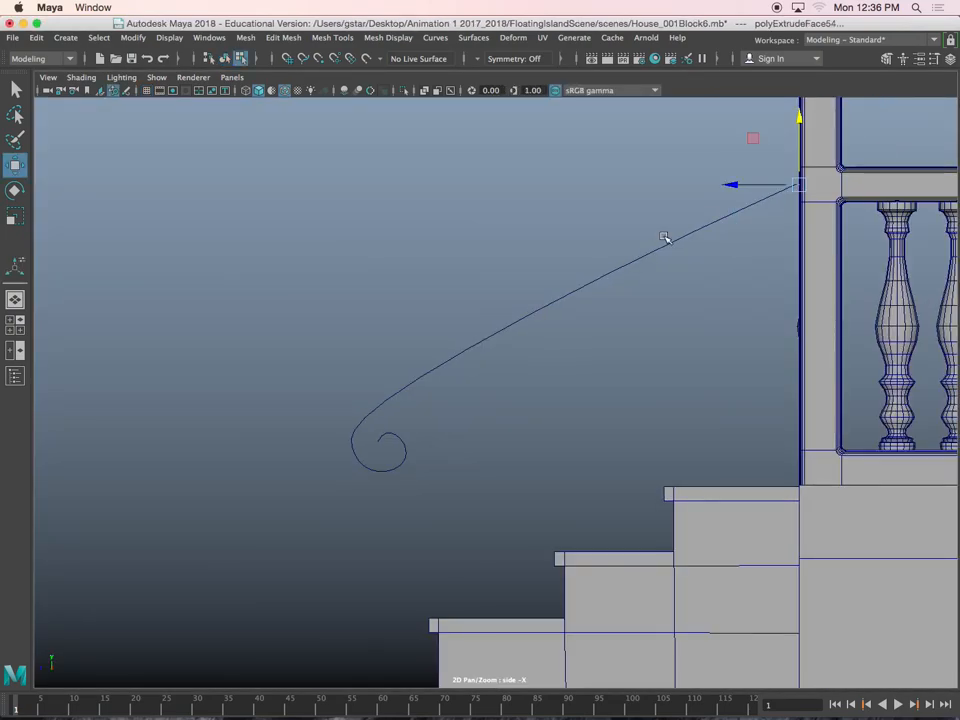
left_click_drag(782, 195, 372, 427)
Bevel the long edges of the straight extruded handrail with a fraction of 0.3 and return to object mode
right_click_drag(427, 386, 422, 292)
left_click_drag(476, 227, 553, 401)
right_click_drag(514, 375, 586, 373, "shift")
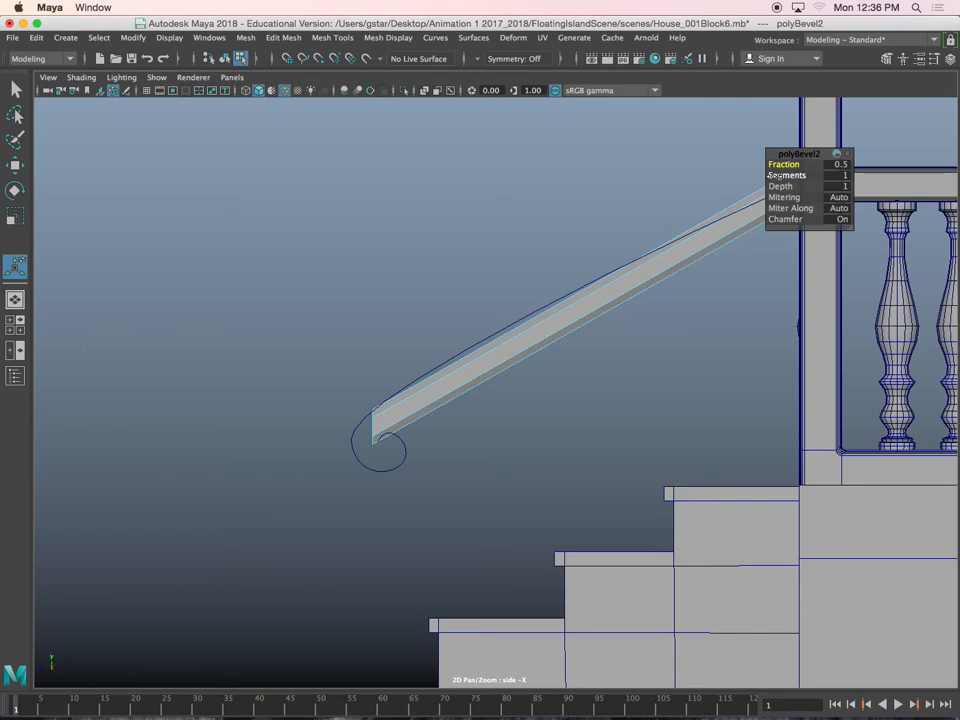
left_click_drag(784, 165, 781, 165)
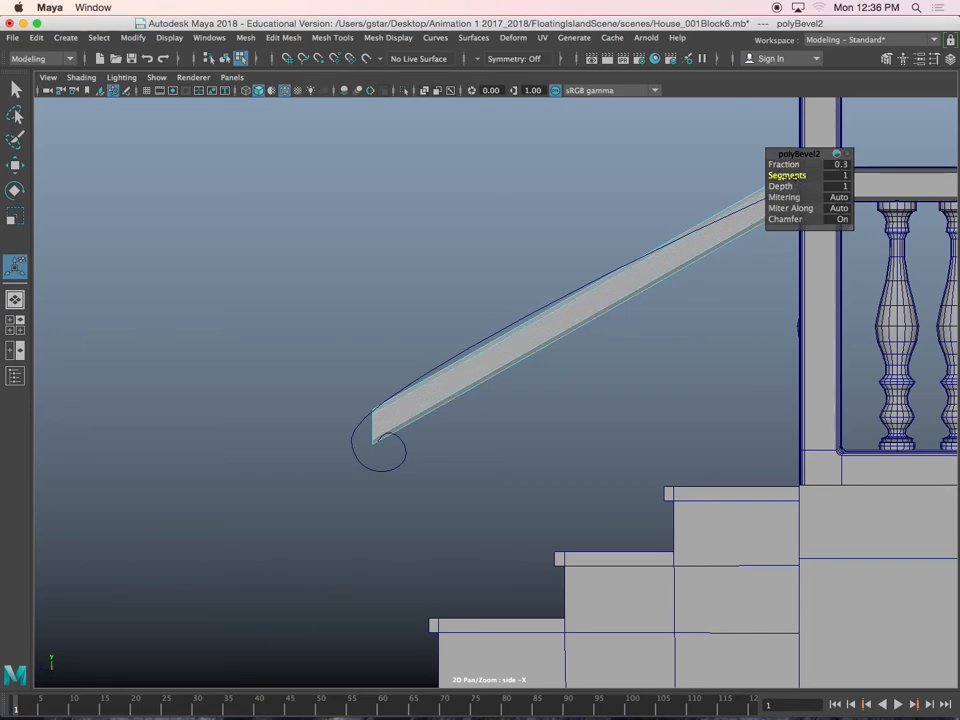
right_click_drag(615, 296, 678, 277)
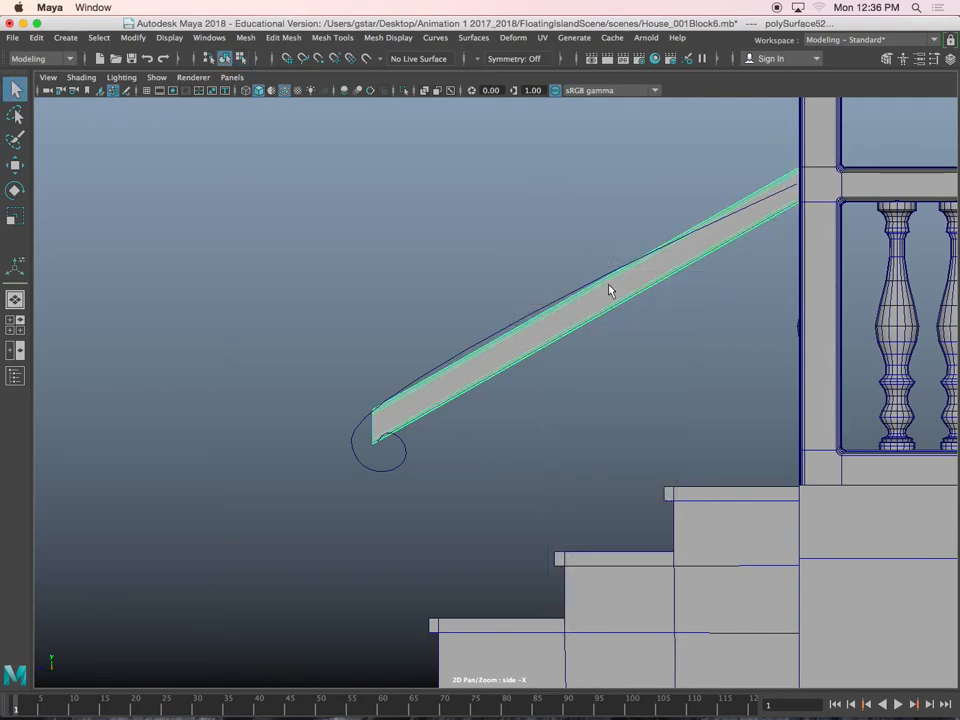
Move the bevelled straight handrail vertically upwards, clear of the spiral curve
key("w")
key("f")
left_click_drag(697, 213, 691, 72)
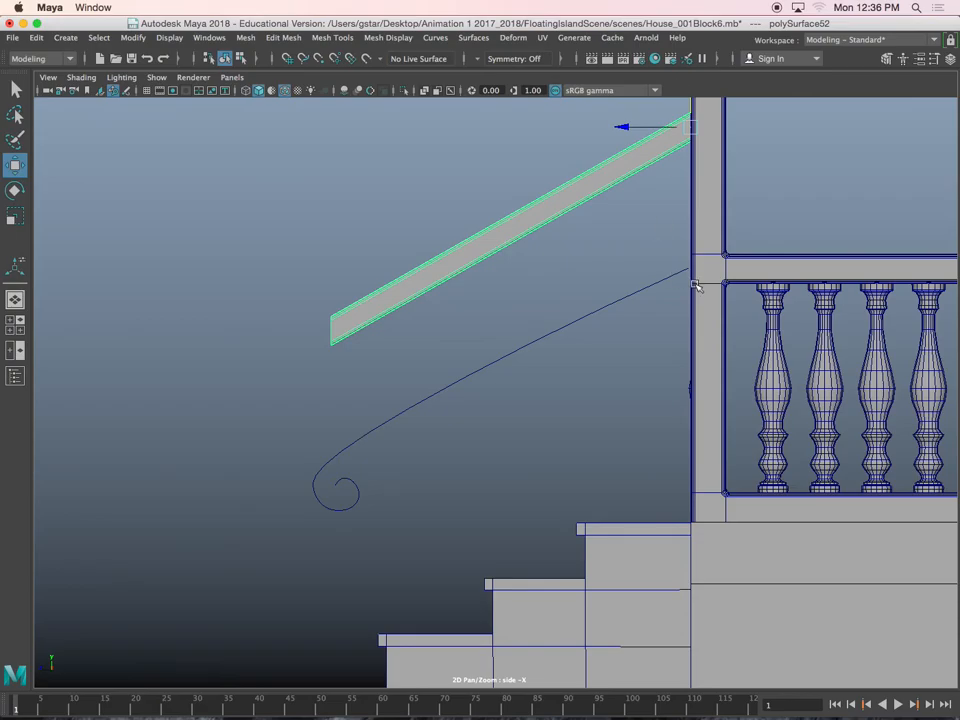
Center the spiral curve's pivot and move the curve sideways in the perspective view until it meets the porch post
left_click(697, 287)
key("space")
key("space")
left_click(557, 360)
left_click_drag(544, 345, 639, 318, "alt")
scroll(492, 346, "down", 5)
middle_click_drag(639, 318, 474, 387, "alt")
left_click_drag(474, 387, 546, 371, "alt")
left_click_drag(733, 326, 761, 396)
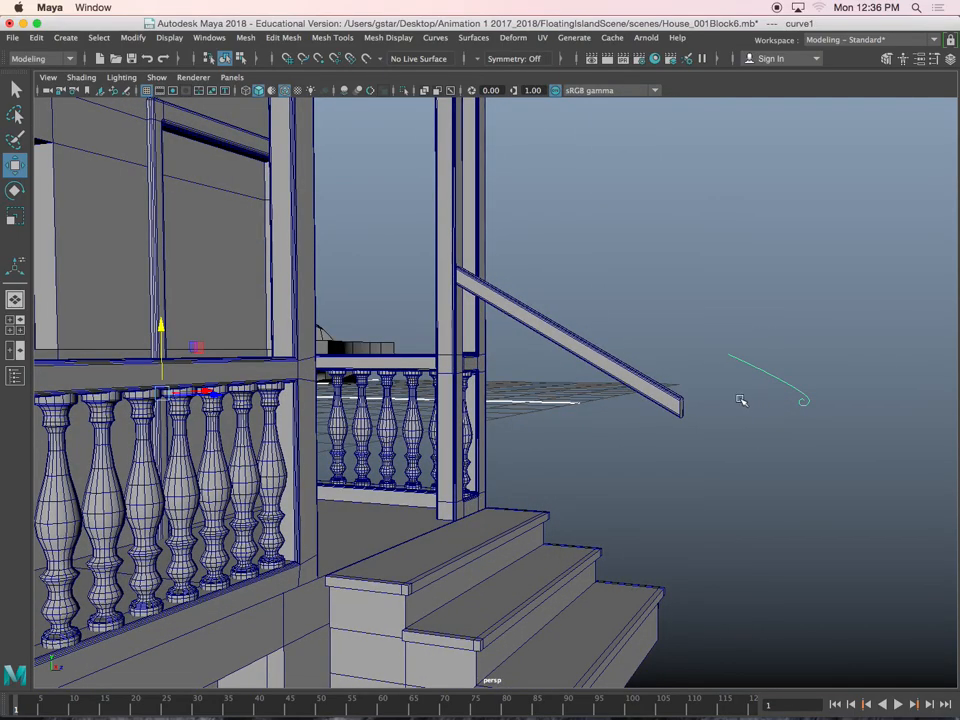
left_click_drag(615, 409, 599, 409, "alt")
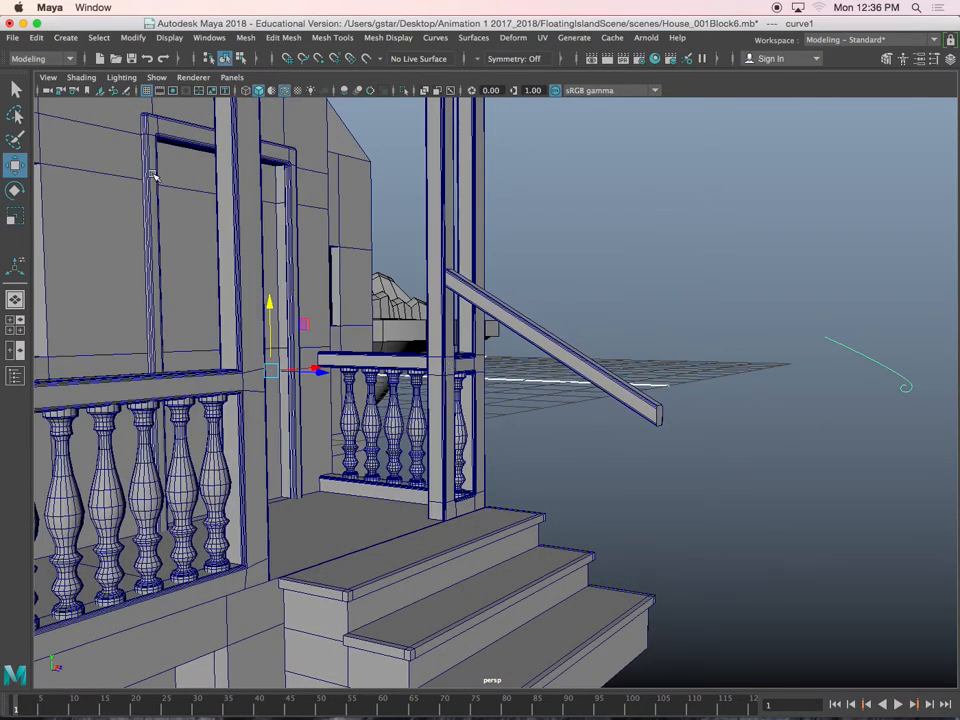
left_click(133, 37)
left_click(154, 135)
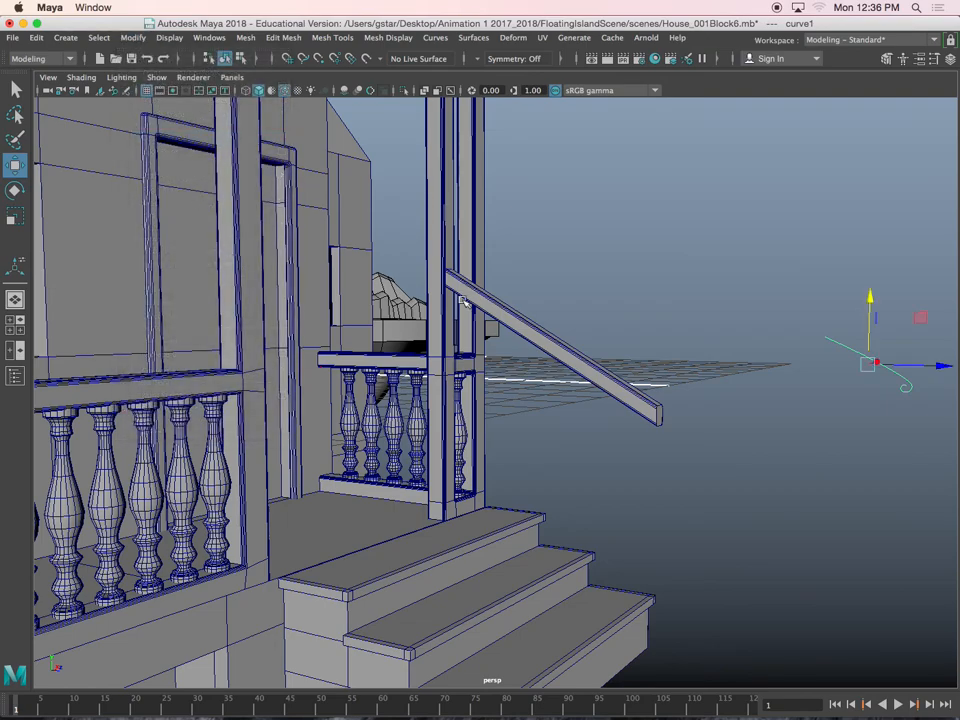
left_click_drag(879, 360, 601, 415, "alt")
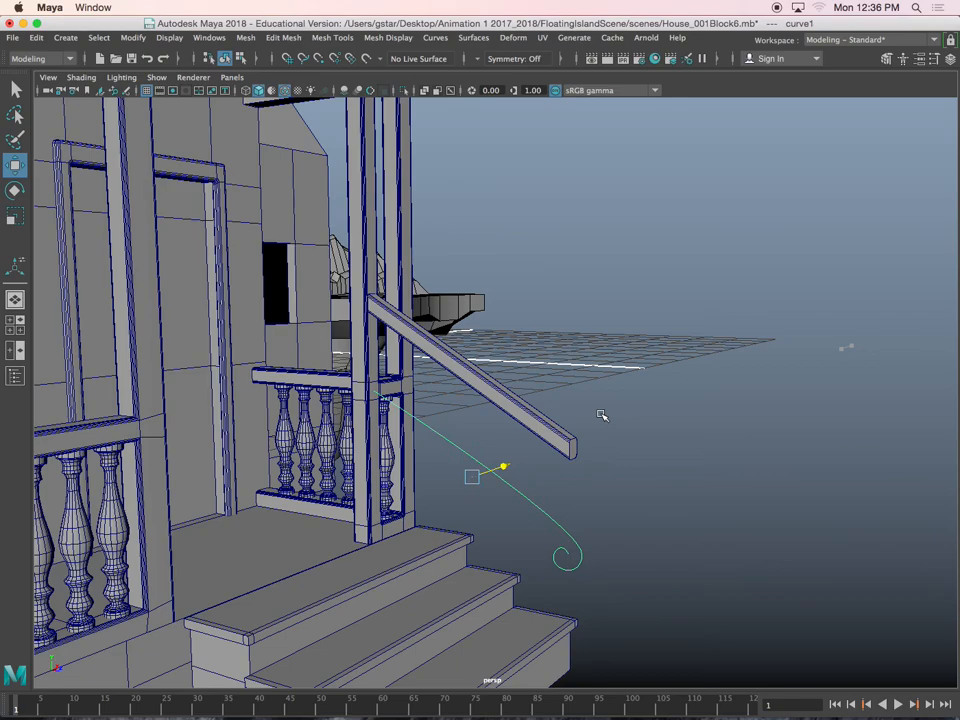
Select the post's rectangular front face at railing height, where the spiral curve starts
key("space")
key("space")
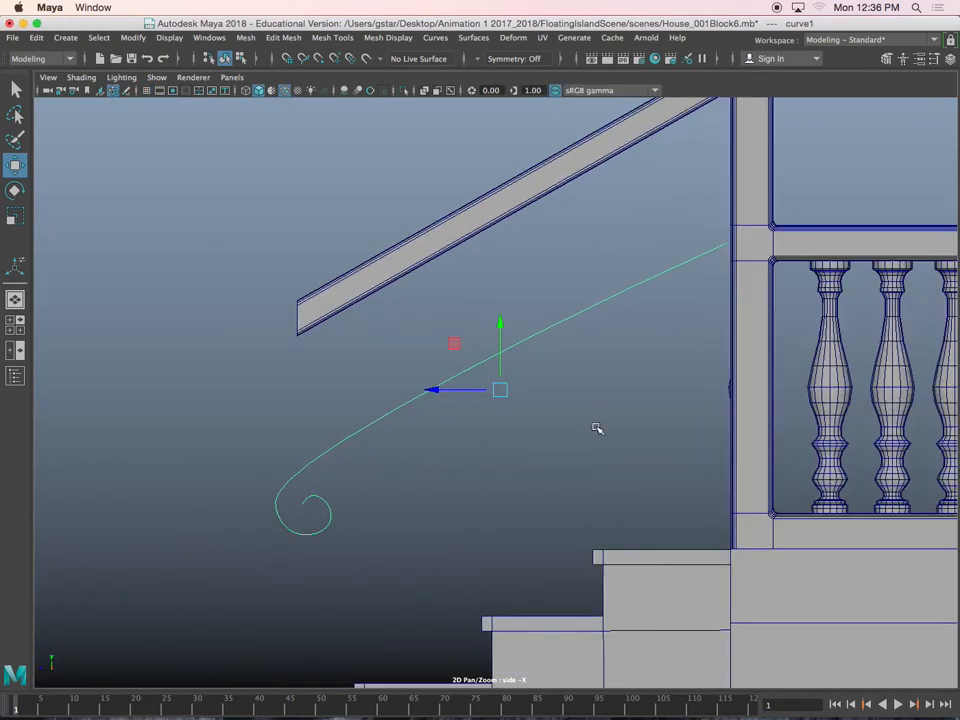
middle_click_drag(597, 428, 557, 418, "alt")
middle_click_drag(550, 346, 589, 289, "alt")
right_click_drag(589, 289, 691, 280, "alt")
middle_click_drag(691, 280, 700, 295, "alt")
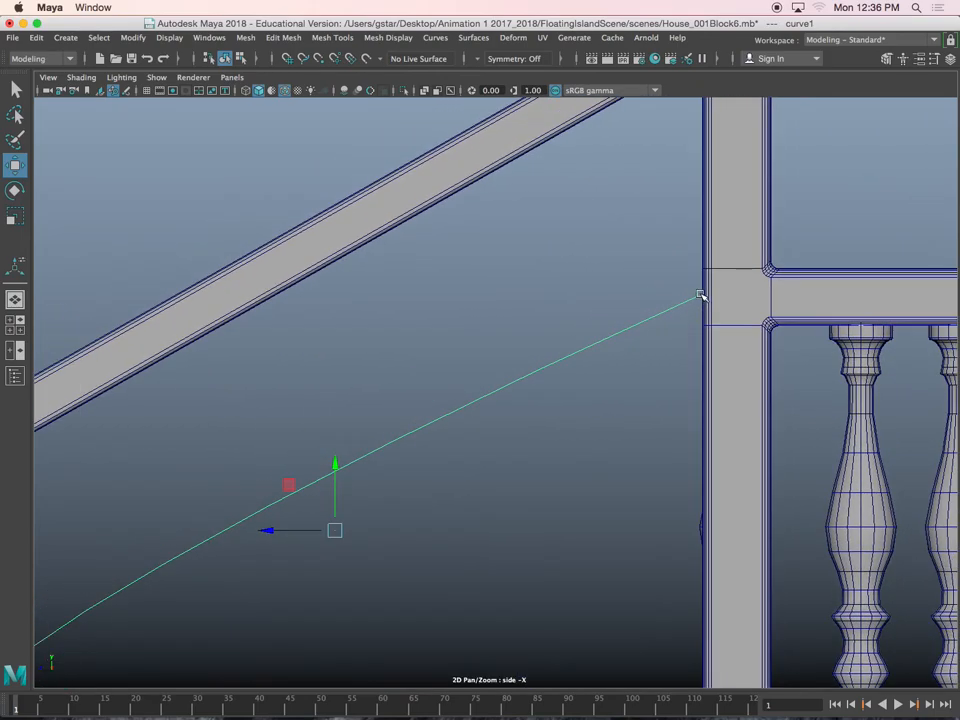
left_click(704, 292)
left_click(730, 265)
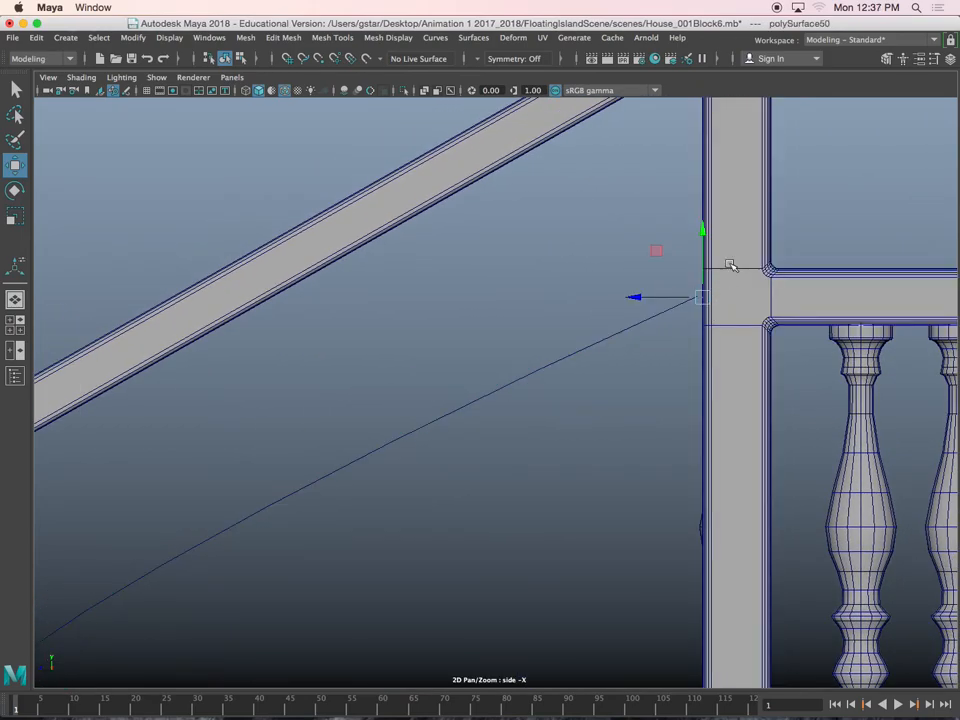
middle_click_drag(594, 392, 660, 322, "alt")
right_click_drag(543, 258, 540, 291)
left_click_drag(692, 155, 772, 288)
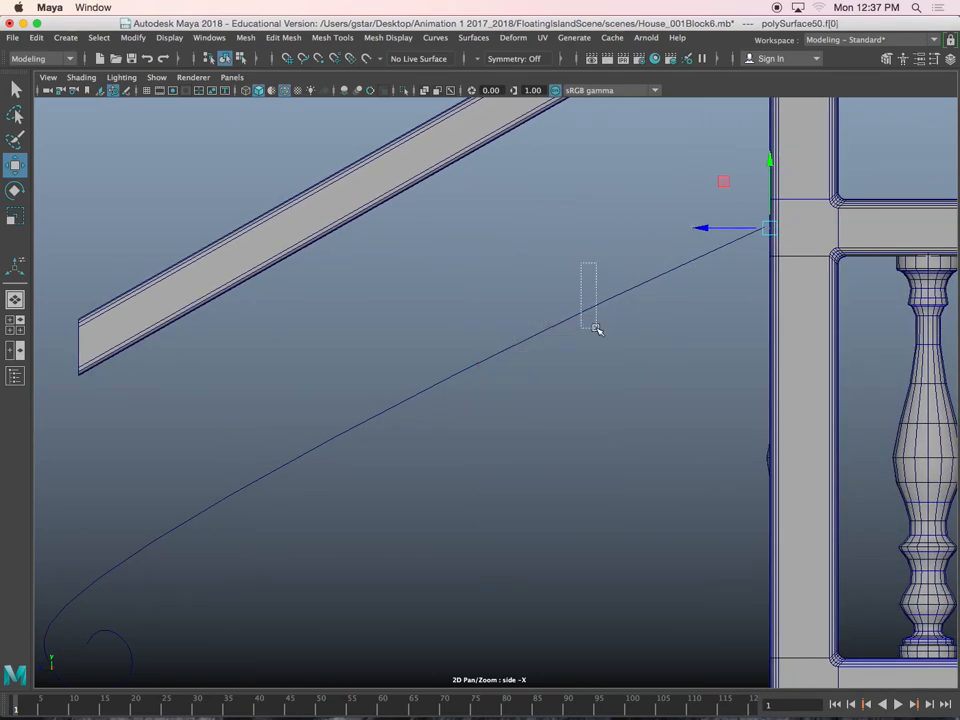
Add the spiral curve to the selection alongside the post face, working in the perspective view
left_click_drag(594, 316, 595, 318)
middle_click_drag(576, 399, 643, 313, "alt")
key("space")
key("space")
scroll(628, 304, "up", 8)
middle_click_drag(182, 329, 425, 294, "alt")
left_click(330, 300)
left_click_drag(350, 302, 530, 304, "alt")
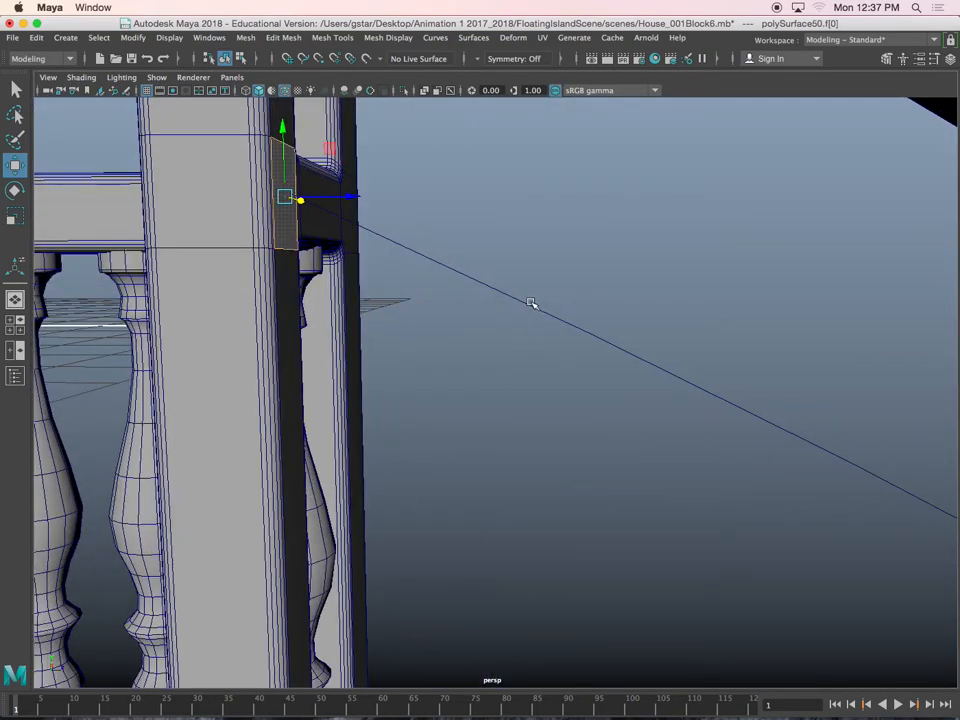
left_click_drag(580, 395, 579, 396)
key("f")
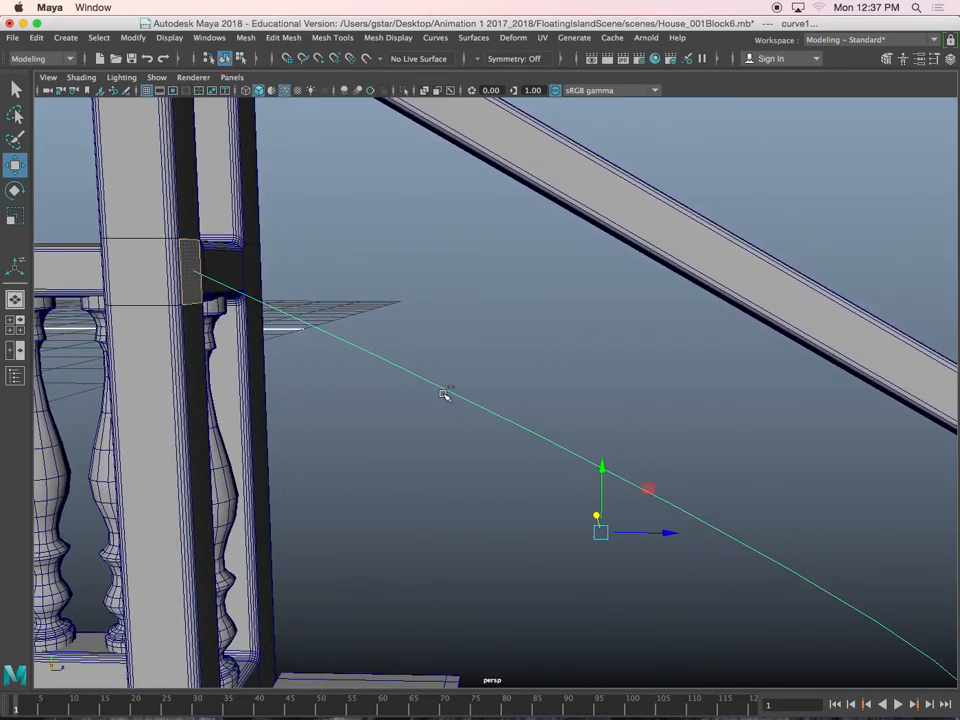
Extrude the post face along the spiral curve with 19 divisions
key("ctrl+e")
scroll(523, 390, "down", 5)
middle_click_drag(523, 390, 424, 288, "alt")
scroll(566, 379, "up", 5)
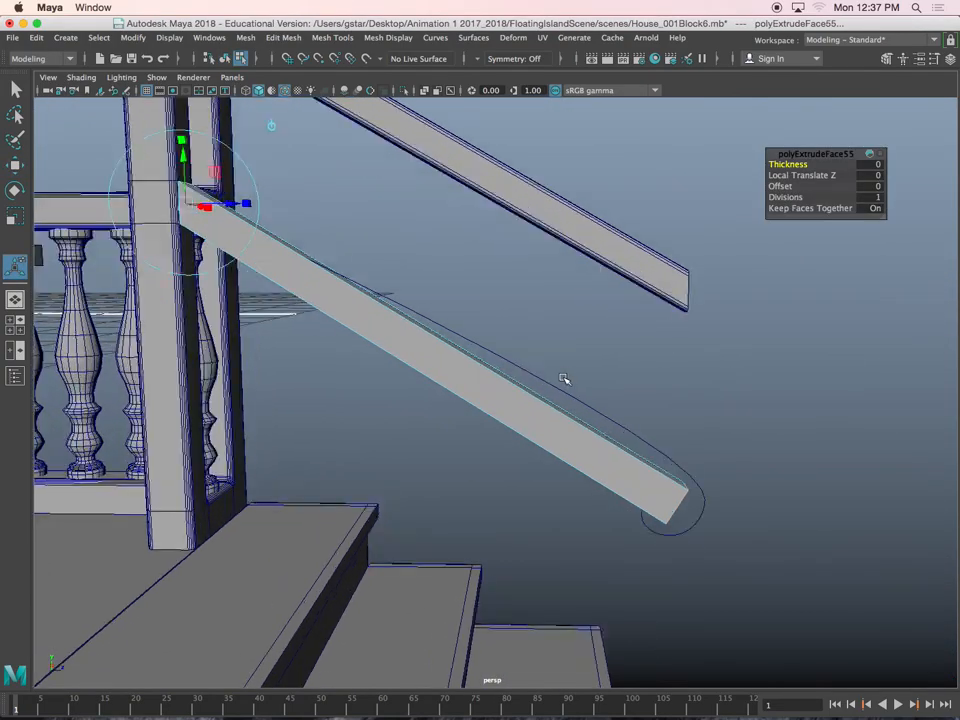
middle_click_drag(580, 379, 590, 378, "alt")
left_click_drag(590, 377, 698, 304, "alt")
left_click_drag(785, 197, 908, 197)
left_click_drag(799, 256, 560, 400, "alt")
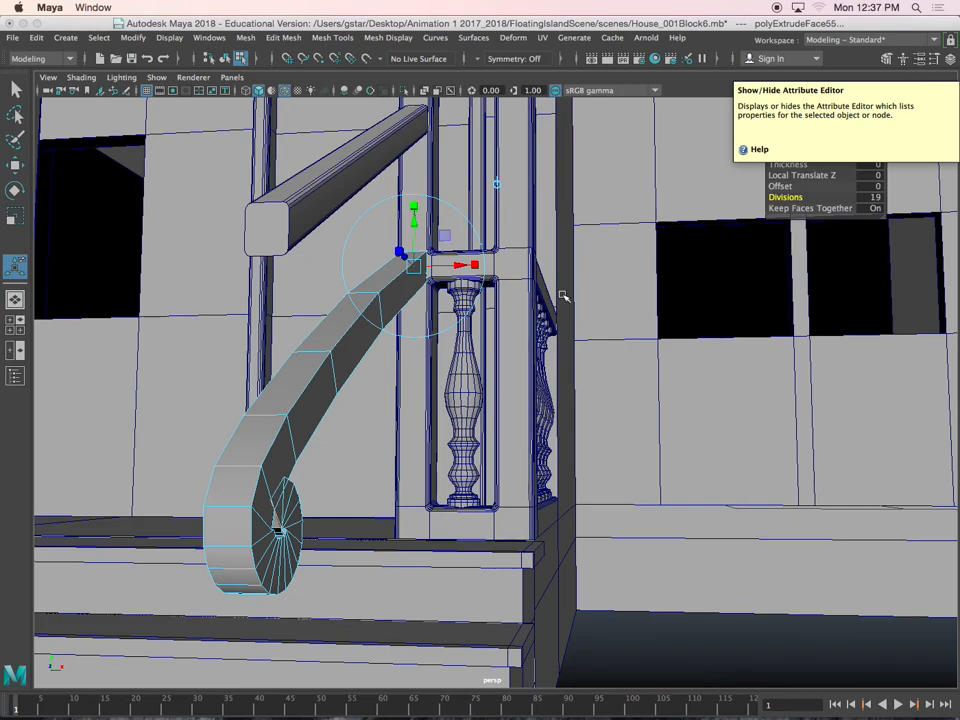
Open the extrusion's attributes and raise its divisions to 22
left_click(921, 62)
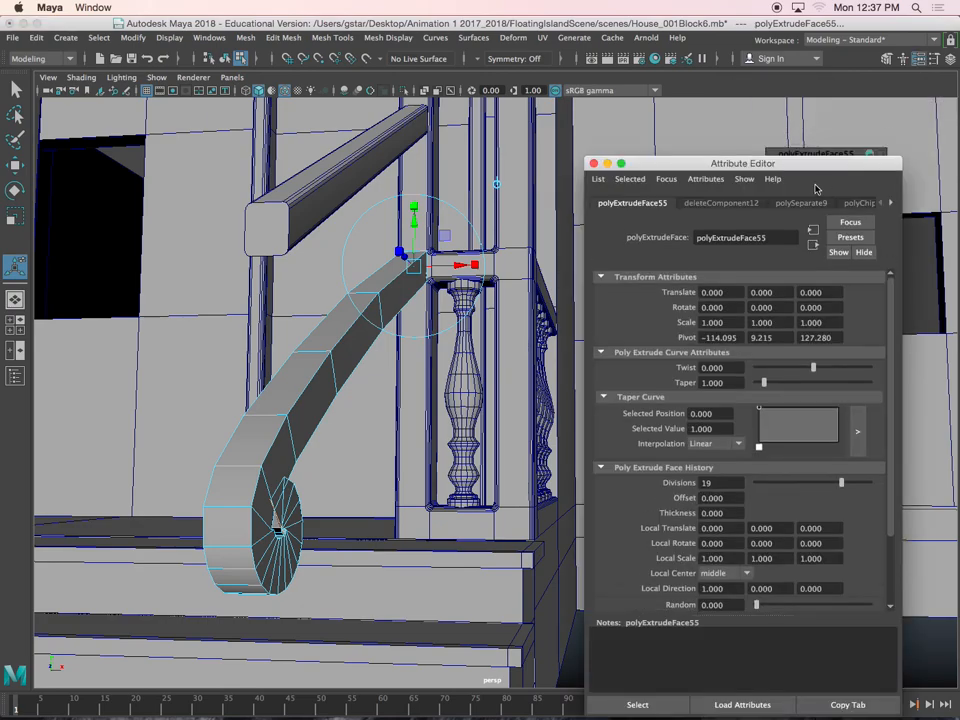
left_click_drag(782, 163, 767, 100)
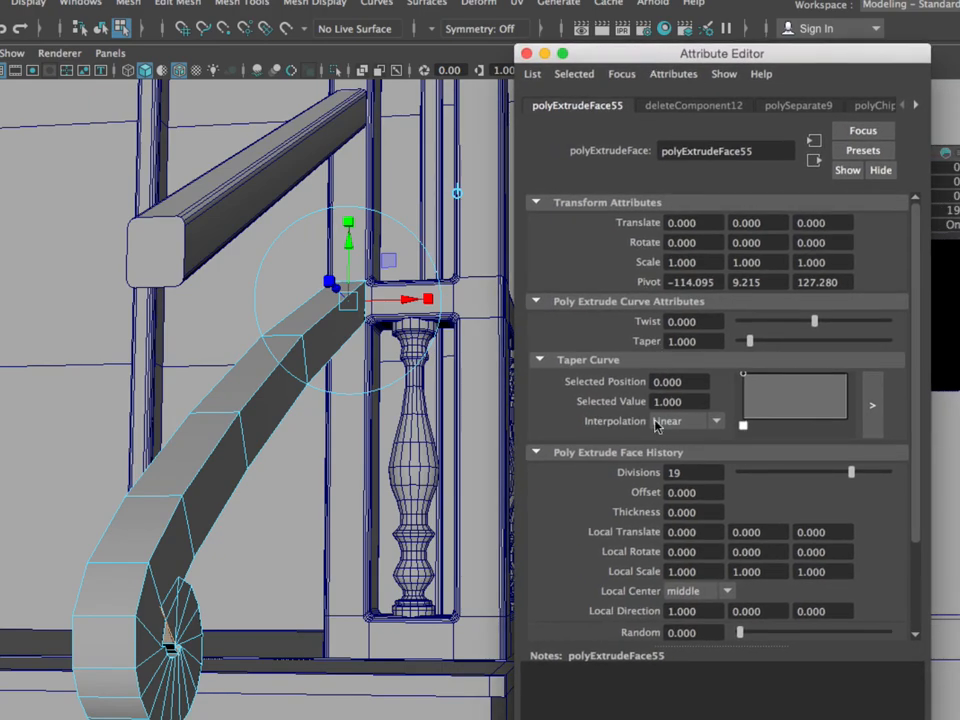
left_click_drag(851, 472, 868, 476)
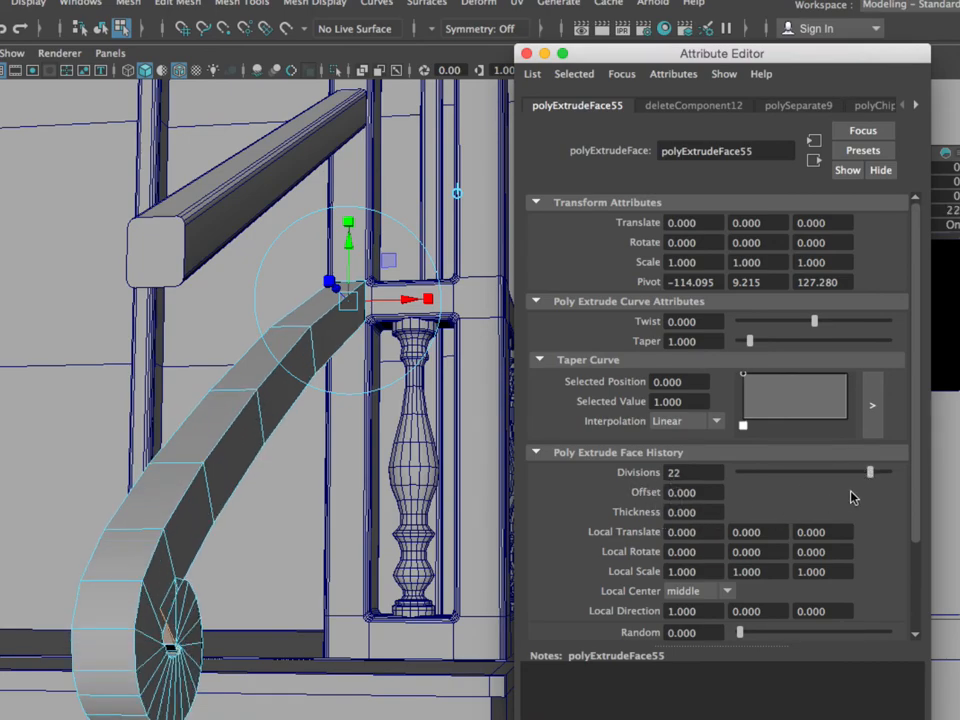
mouse_move(918, 476)
left_mouse_down()
mouse_move(918, 552)
mouse_move(922, 463)
left_mouse_up()
Try a twist of 180 and a taper of 0.183 on the extruded handrail
left_click_drag(814, 322, 887, 325)
left_click_drag(300, 360, 340, 350, "alt")
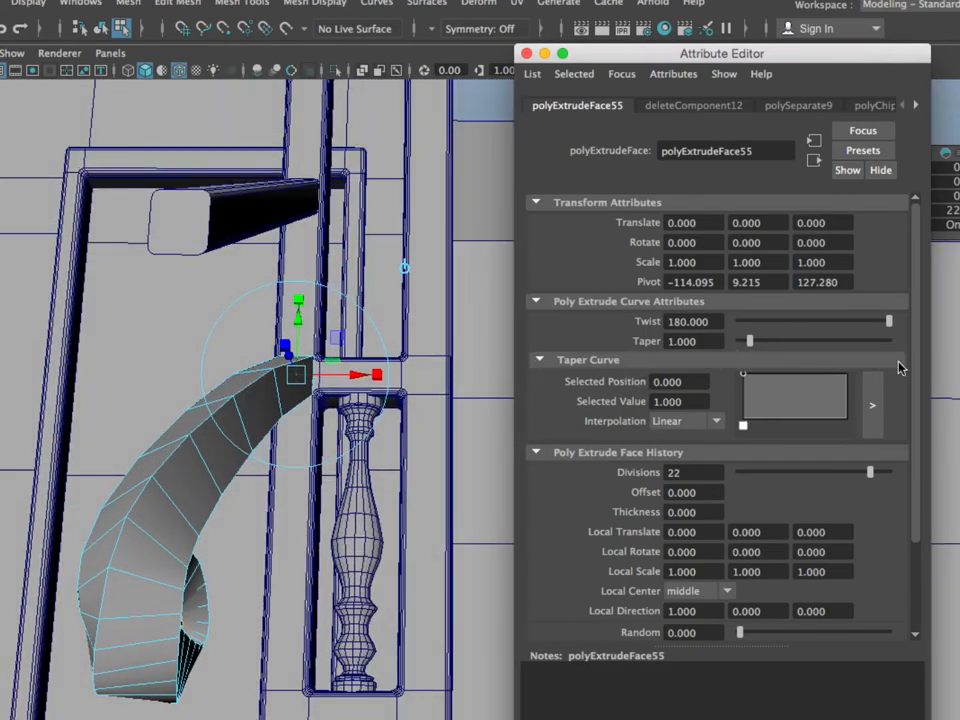
left_click_drag(750, 343, 746, 342)
left_click_drag(486, 407, 398, 418, "alt")
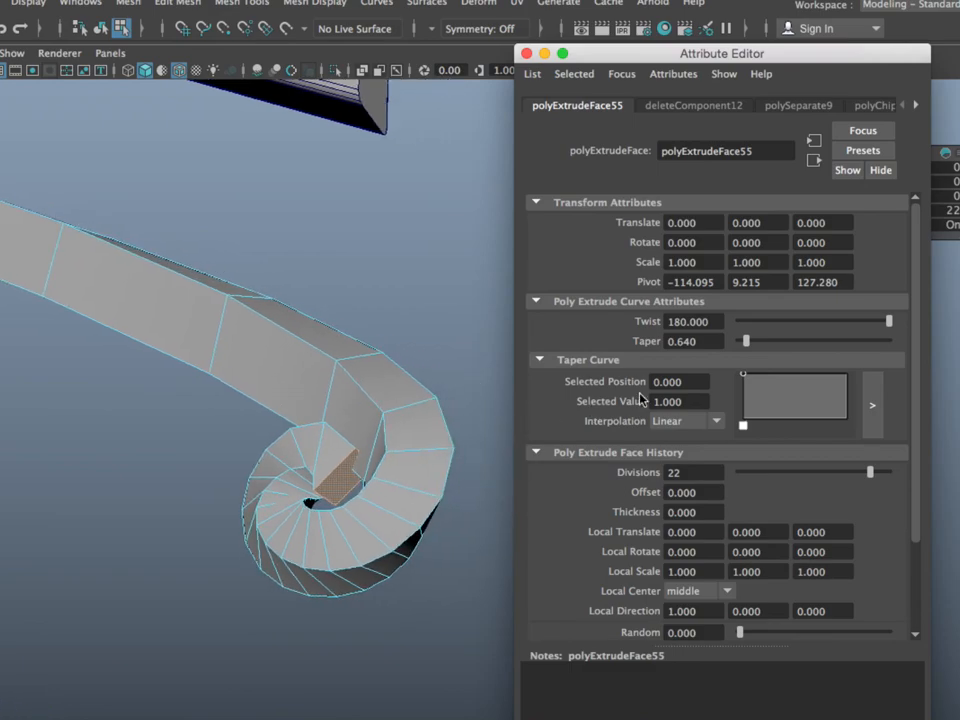
left_click_drag(744, 340, 742, 341)
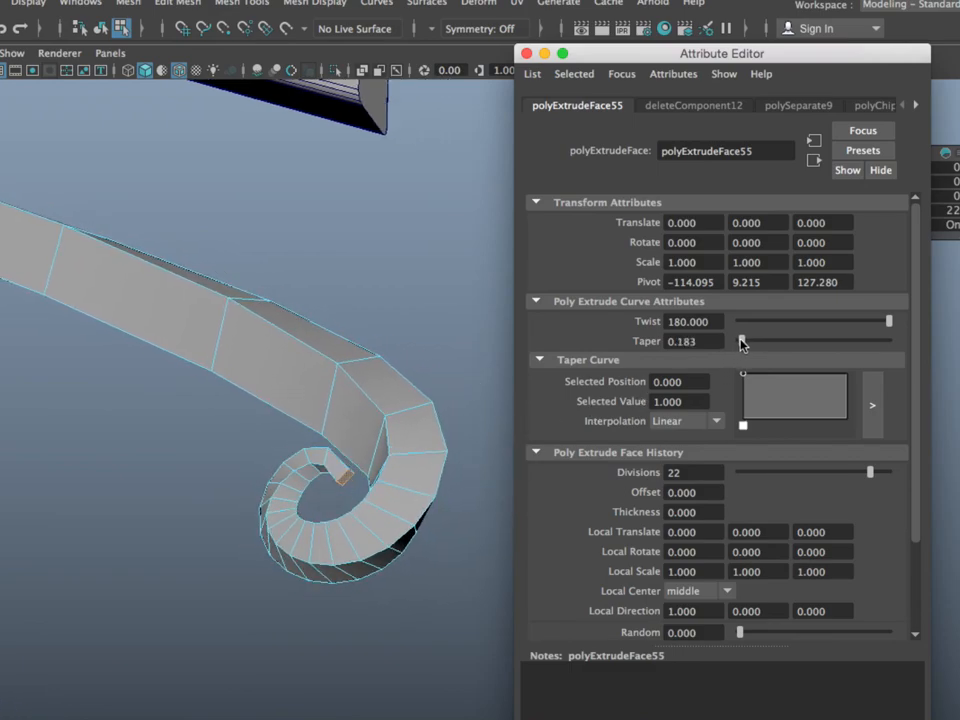
left_click_drag(315, 457, 212, 467, "alt")
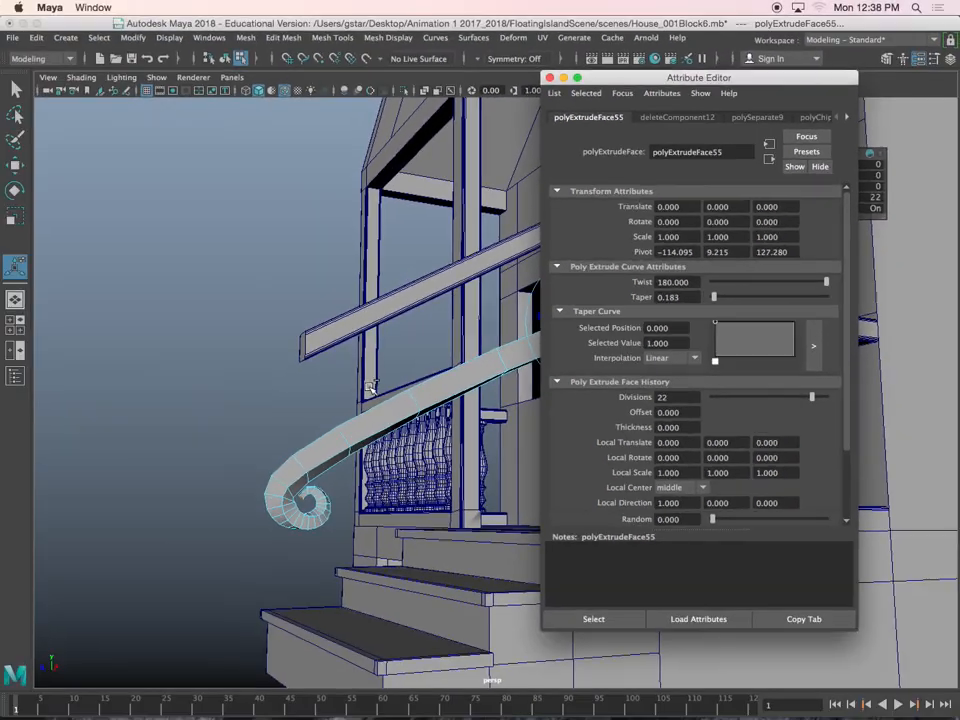
left_click_drag(294, 459, 333, 461, "alt")
Set the extrusion's twist to 0 and its taper to 0.549, and close the attributes
left_click_drag(402, 387, 259, 324, "alt")
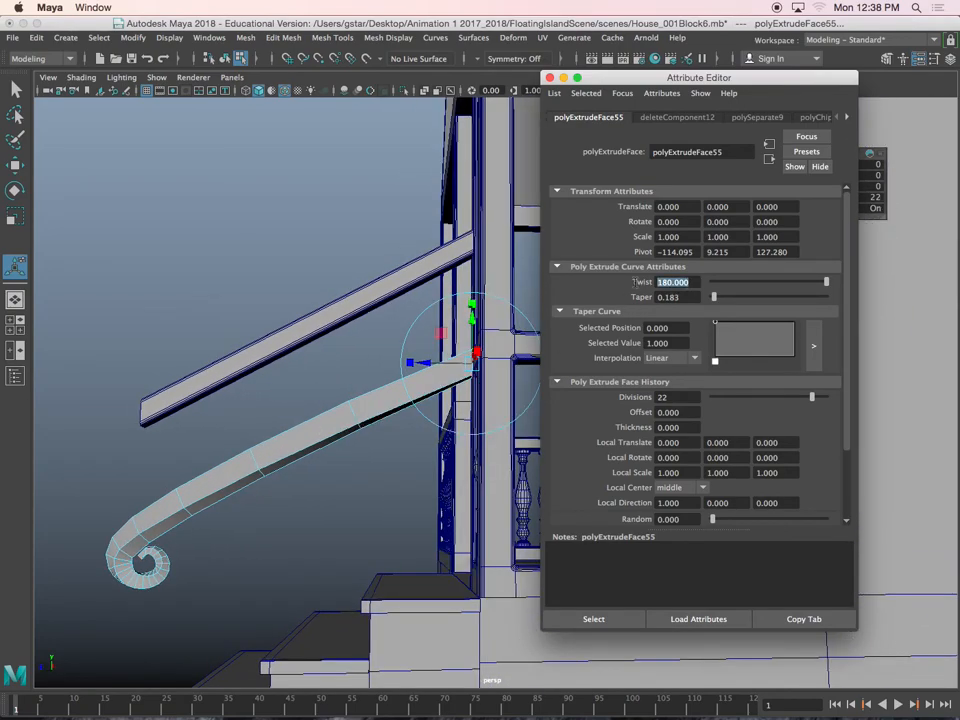
key("Return")
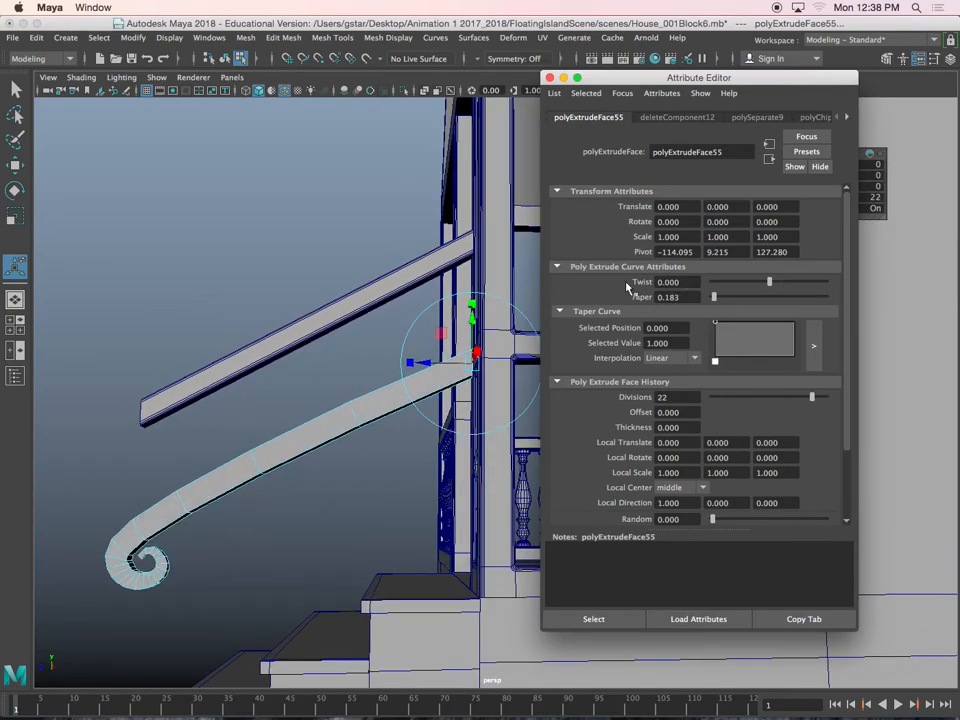
middle_click_drag(265, 453, 371, 424, "alt")
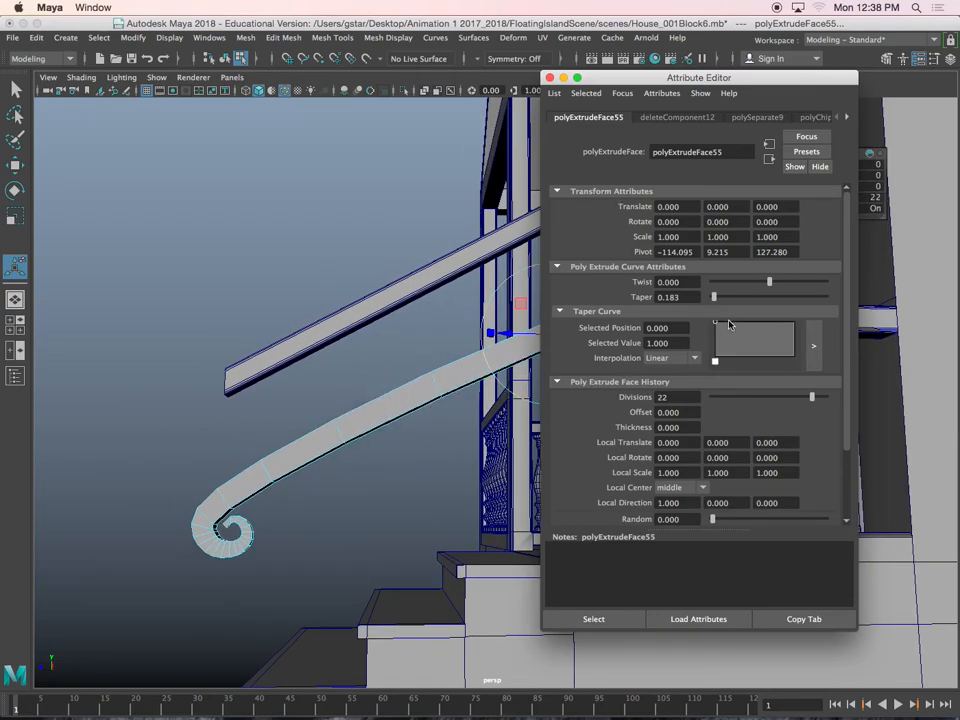
left_click_drag(715, 298, 717, 298)
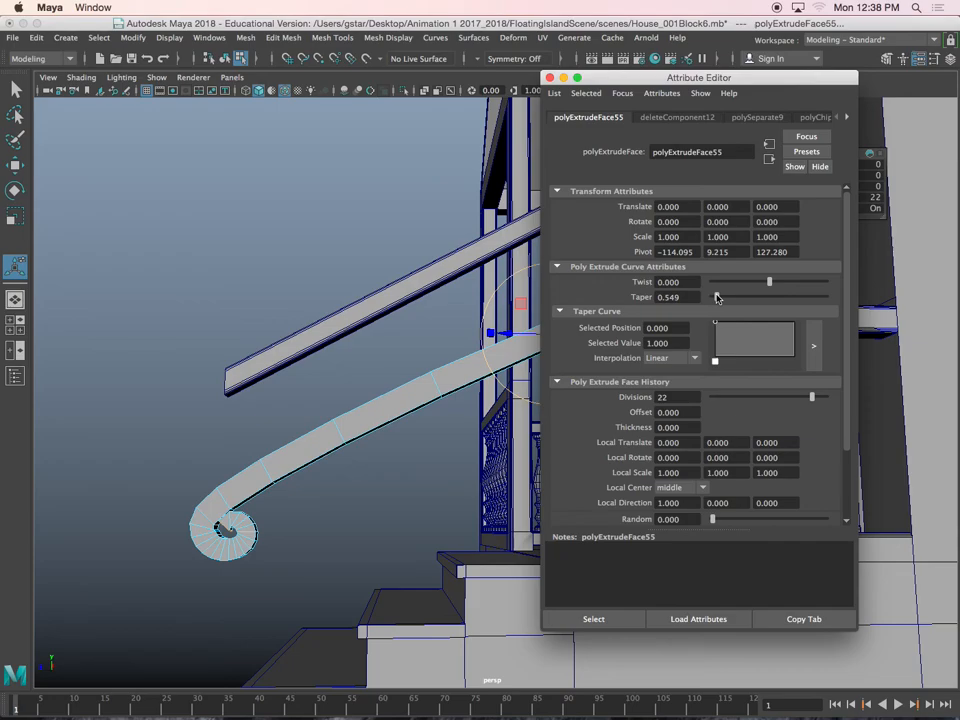
left_click(550, 78)
Display the side view in wireframe and show the control vertices of the spiral curve inside the extruded handrail
left_click_drag(358, 394, 430, 427, "alt")
key("space")
key("space")
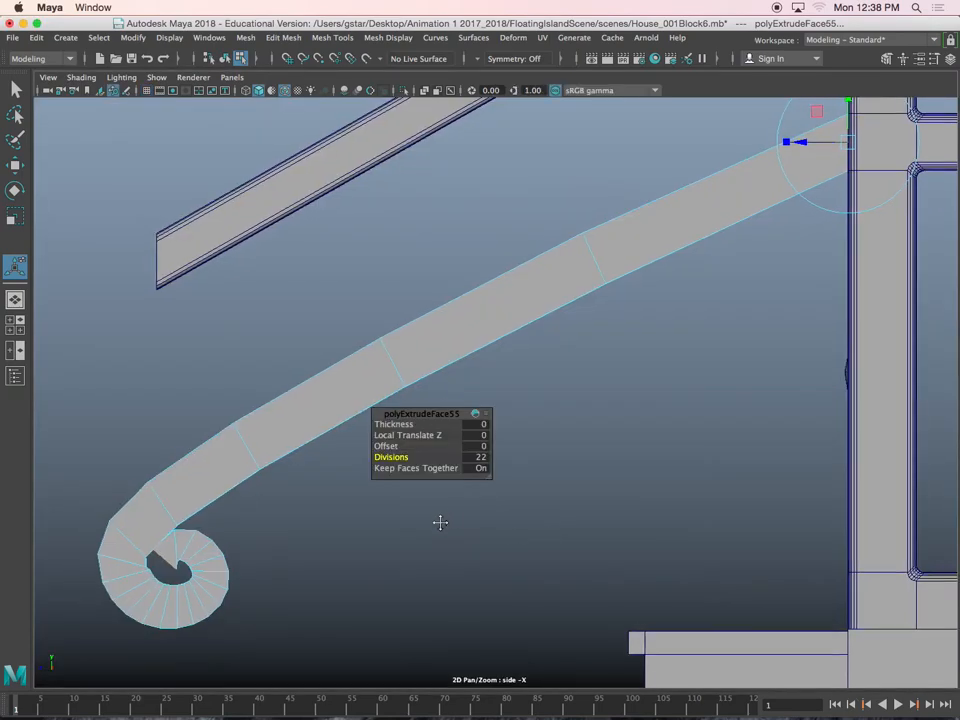
scroll(435, 523, "up", 3)
right_click_drag(476, 328, 531, 310)
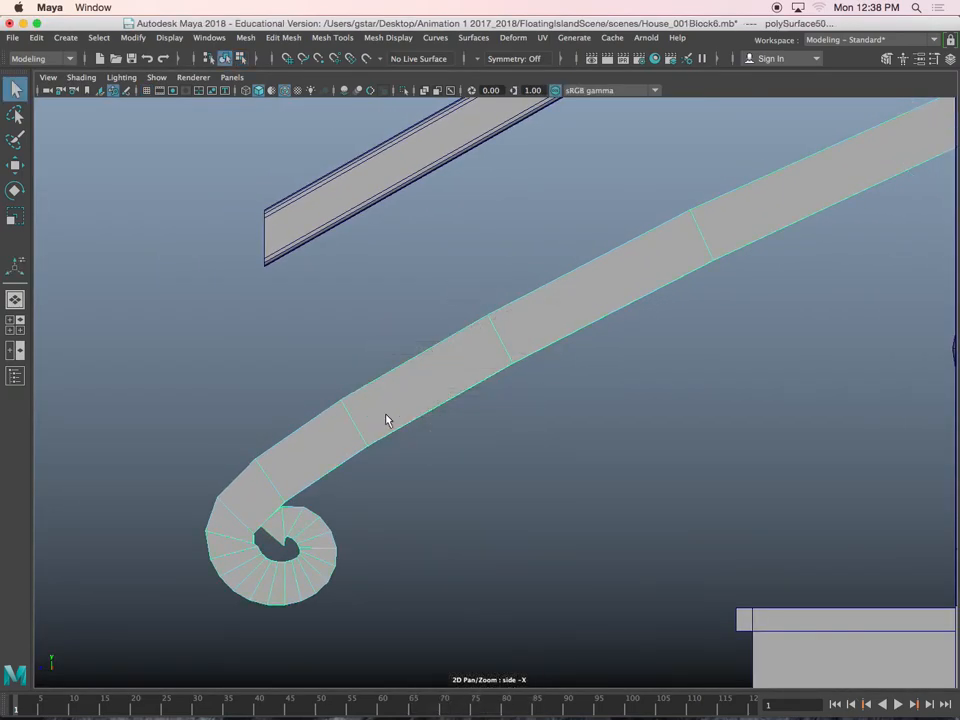
middle_click_drag(344, 438, 465, 334, "alt")
scroll(421, 381, "up", 5)
middle_click_drag(421, 381, 435, 349, "alt")
scroll(435, 349, "up", 3)
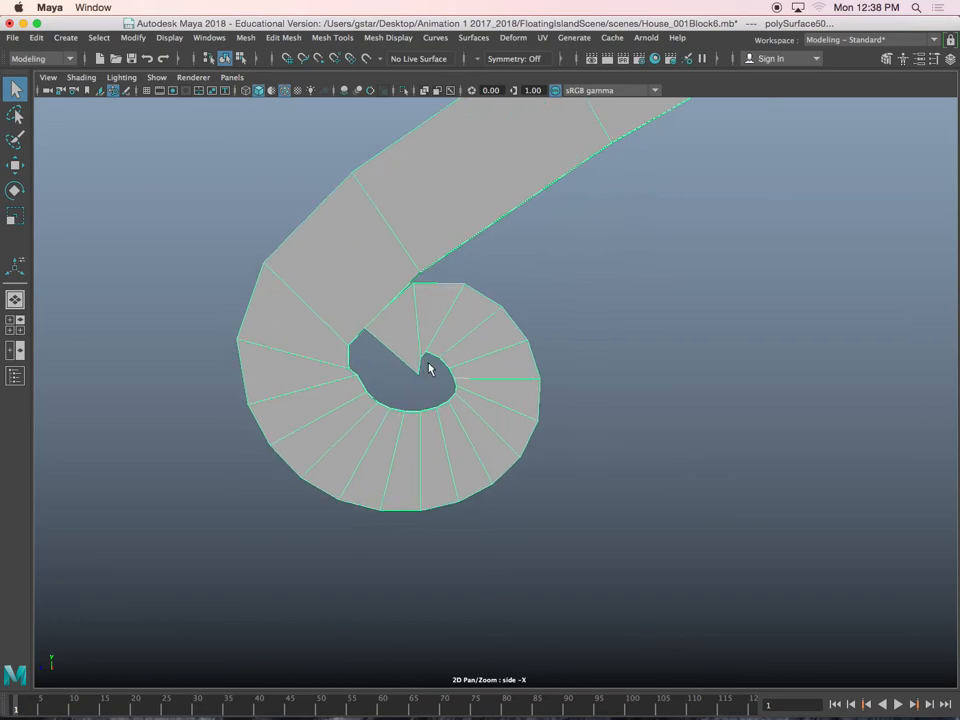
key("4")
left_click(408, 330)
right_click_drag(626, 272, 544, 272)
Reposition the spiral's control vertices one at a time to open up and round the extruded curl
scroll(393, 326, "up", 2)
left_click_drag(371, 244, 401, 285)
key("w")
left_click_drag(461, 268, 487, 311)
left_click_drag(346, 232, 468, 355)
left_click_drag(422, 311, 441, 314)
left_click_drag(195, 357, 242, 351)
middle_click_drag(209, 167, 211, 203, "alt")
left_click_drag(208, 194, 261, 172)
mouse_move(286, 497)
left_mouse_down()
mouse_move(297, 518)
mouse_move(276, 505)
left_mouse_up()
mouse_move(223, 354)
left_mouse_down()
mouse_move(284, 400)
mouse_move(217, 376)
left_mouse_up()
Return to object mode and select the extruded handrail with the spiral end
scroll(435, 334, "down", 7)
middle_click_drag(612, 236, 354, 421, "alt")
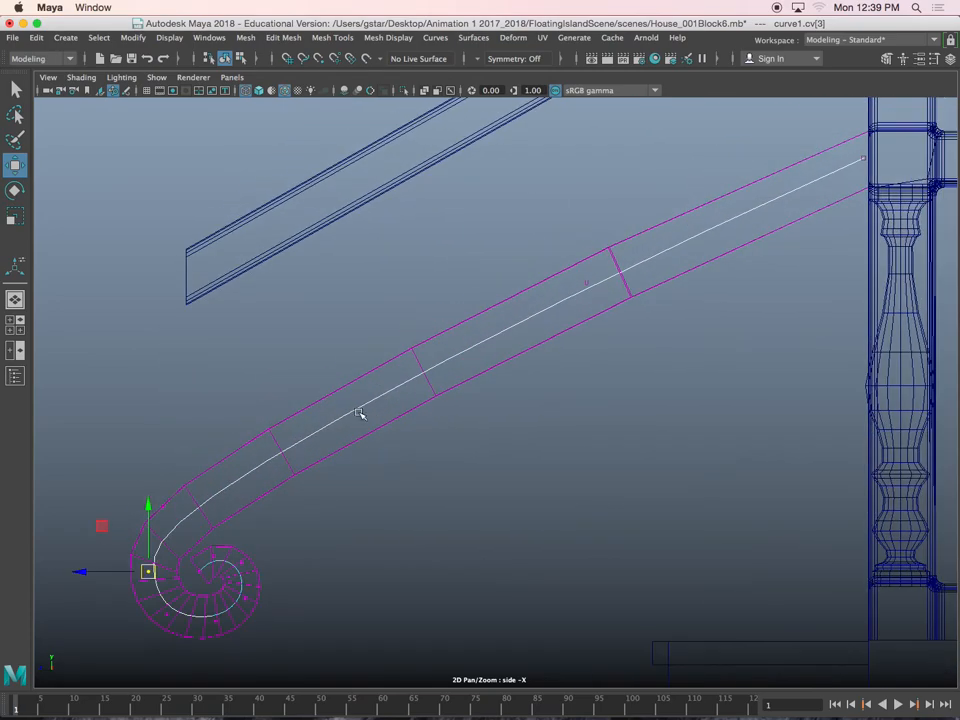
middle_click_drag(624, 274, 532, 304, "alt")
right_click_drag(539, 269, 606, 246)
left_click(617, 254)
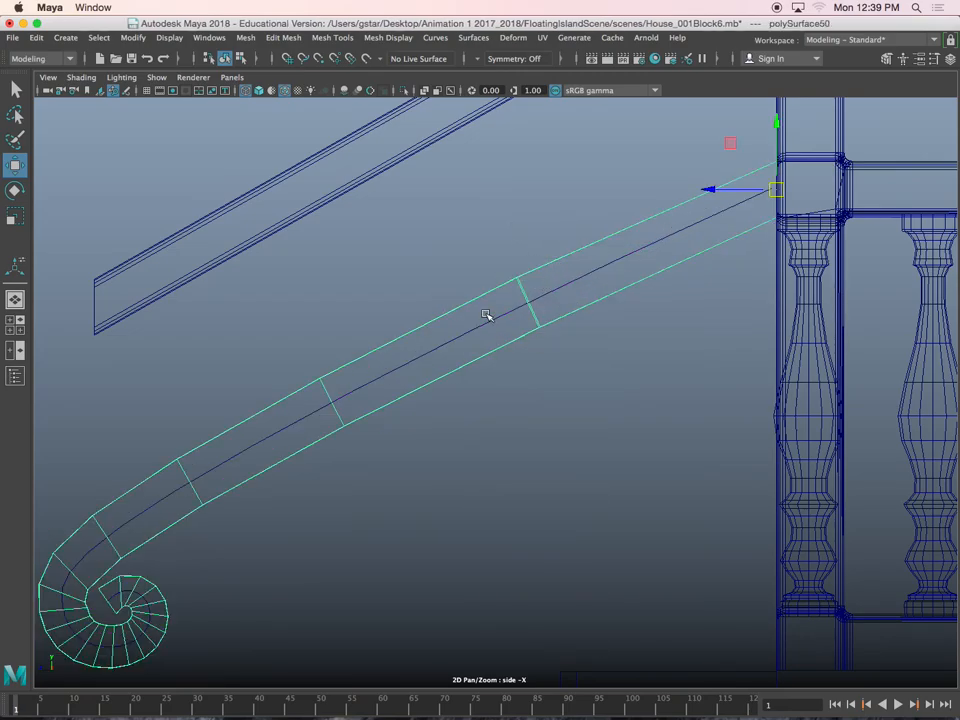
scroll(485, 315, "down", 3)
left_click_drag(439, 156, 476, 272)
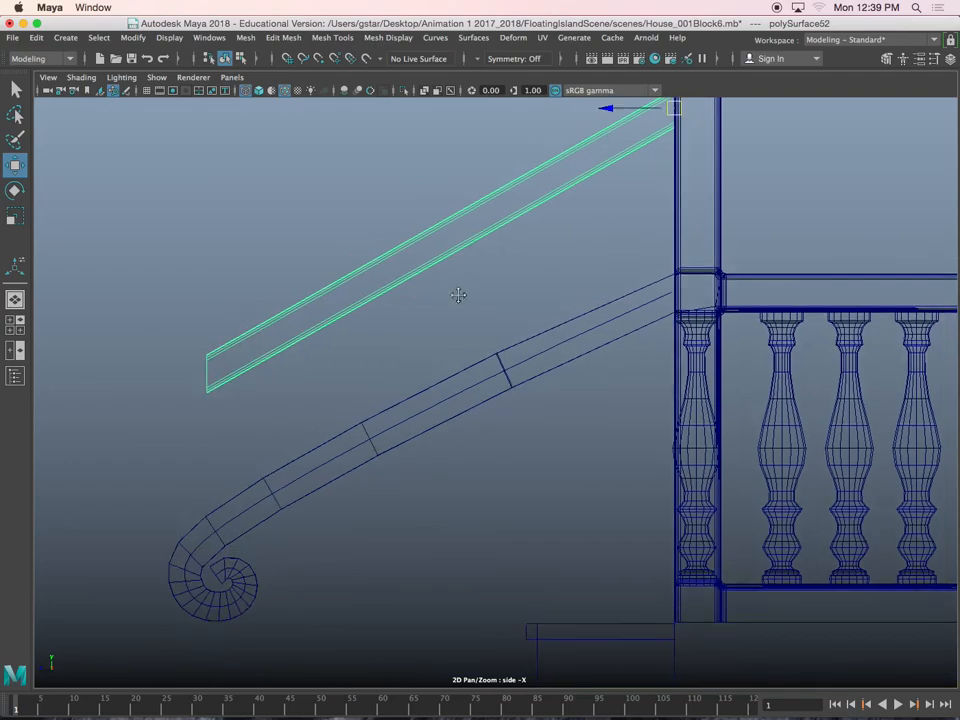
middle_click_drag(464, 284, 446, 321, "alt")
middle_click_drag(309, 347, 505, 297, "alt")
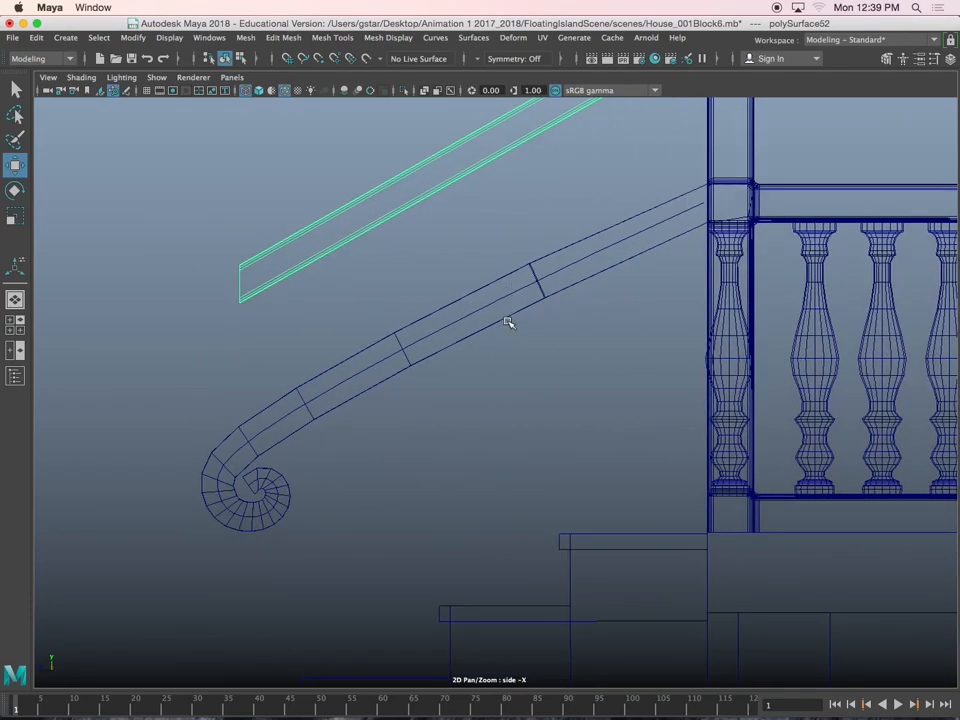
left_click(508, 322)
left_click(510, 326)
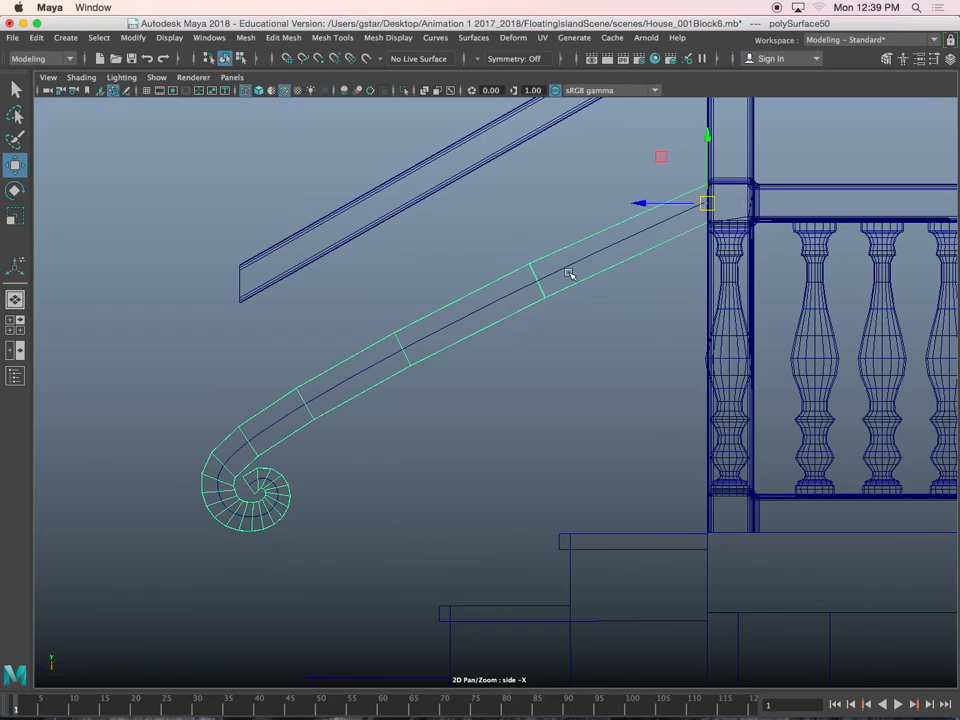
Insert edge loops along the handrail in the side view to mark off the widths of three stair posts
scroll(574, 276, "up", 1)
middle_click_drag(551, 285, 475, 286, "alt")
scroll(475, 286, "up", 3)
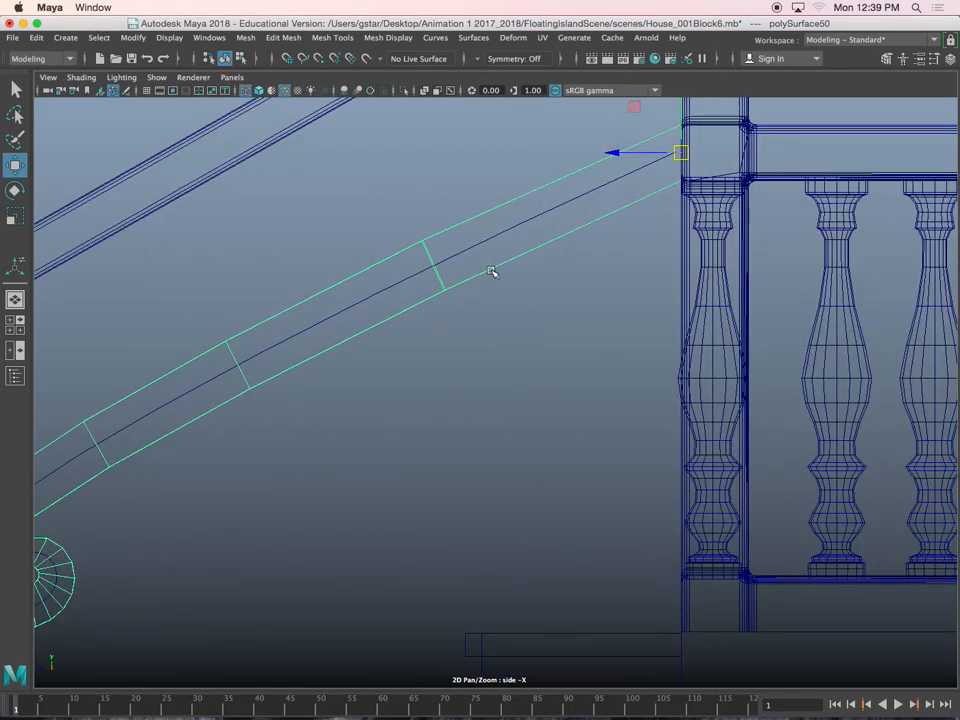
right_click_drag(490, 268, 480, 276, "shift")
left_click_drag(491, 271, 499, 269)
middle_click_drag(393, 348, 513, 212, "alt")
middle_click_drag(442, 193, 364, 315, "alt")
key("w")
Select the three narrow underside faces between the handrail's edge loops in the perspective view and extrude them down as posts
key("space")
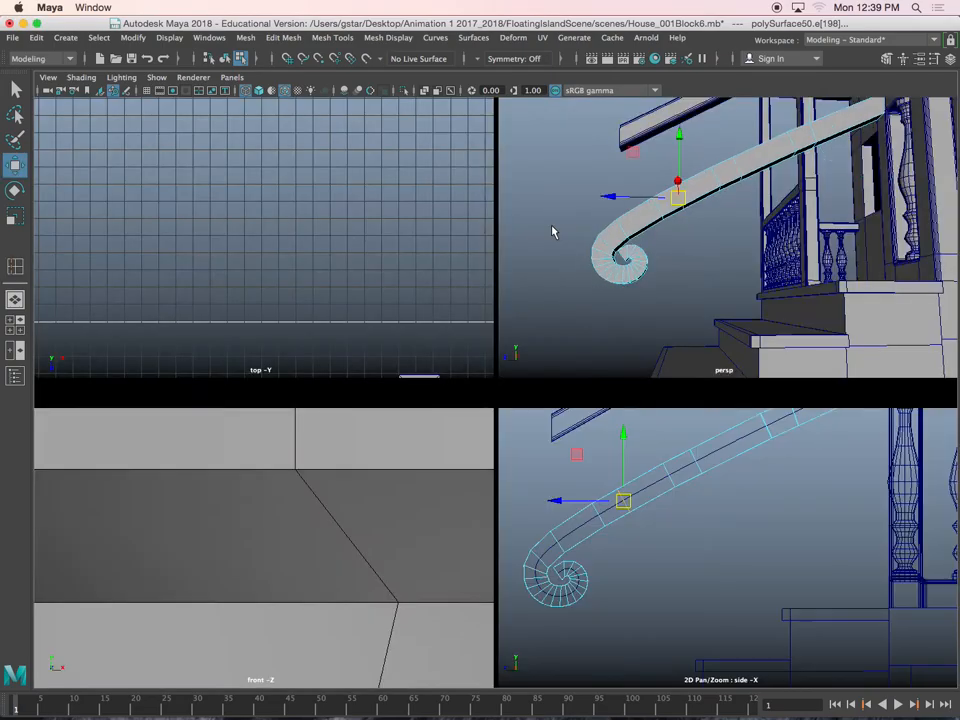
key("space")
left_click_drag(590, 267, 523, 319, "alt")
scroll(523, 319, "up", 2)
middle_click_drag(523, 319, 569, 212, "alt")
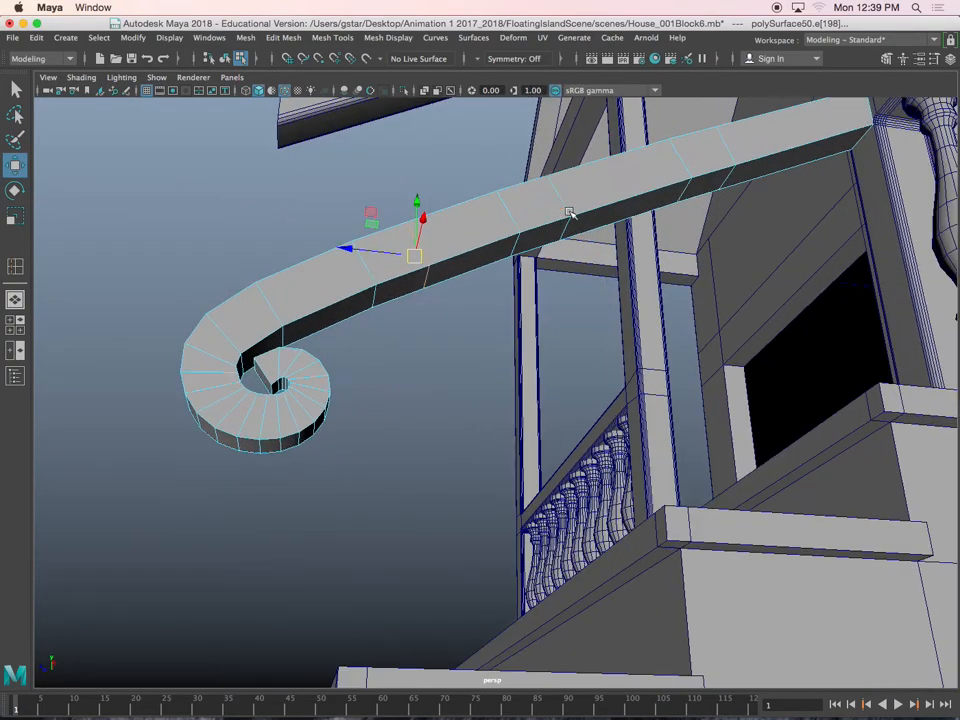
right_click_drag(377, 290, 379, 326)
left_click(396, 294)
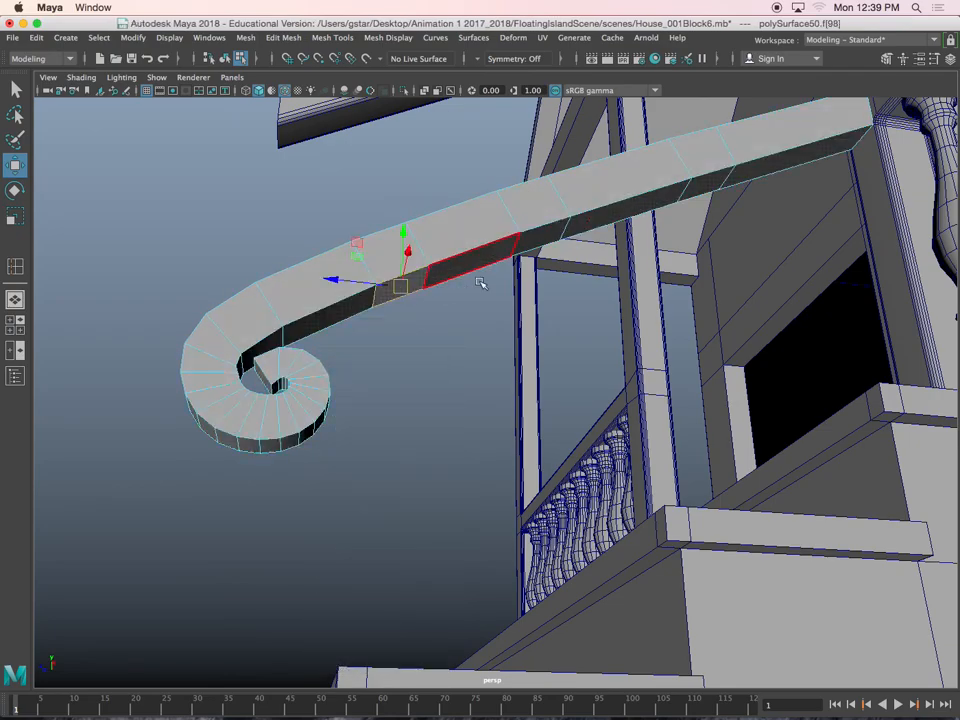
left_click(558, 241, "shift")
left_click(716, 191, "shift")
left_click_drag(716, 190, 602, 349, "alt")
key("ctrl+e")
key("w")
left_click_drag(544, 188, 545, 492)
Flatten the slanted bottom ends of the three posts separately by scaling each post's bottom vertices vertically
key("r")
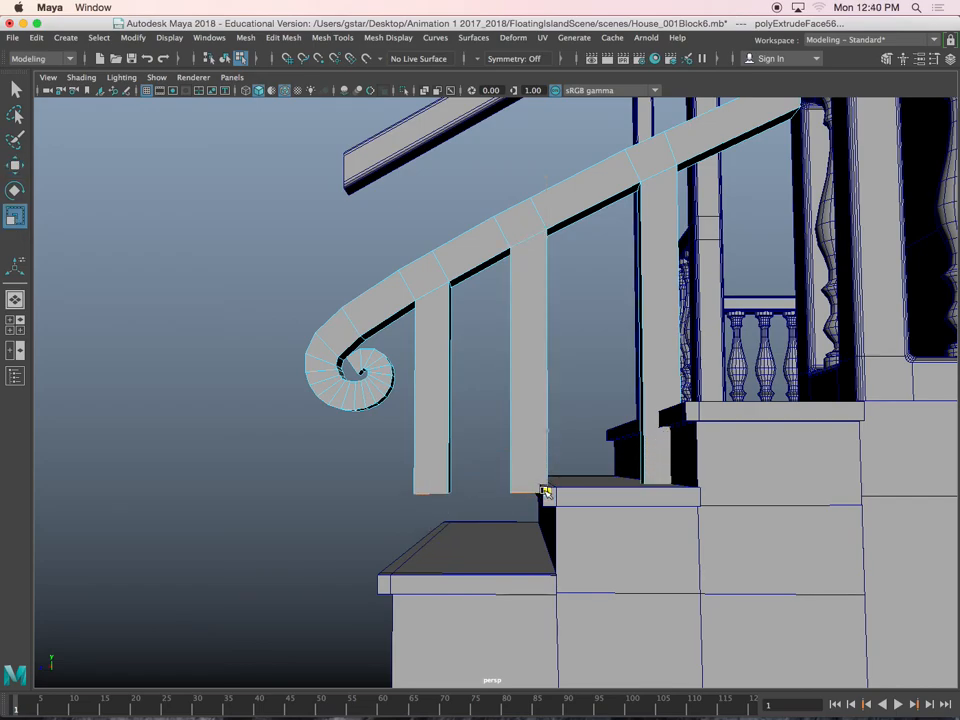
key("z")
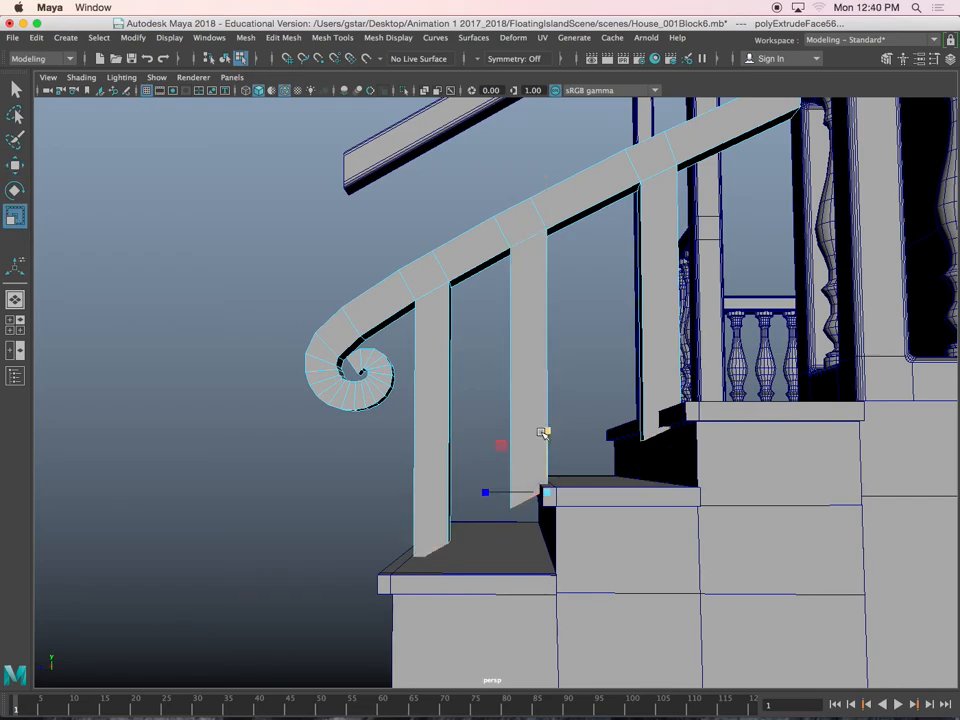
right_click_drag(538, 328, 492, 362)
left_click_drag(505, 441, 565, 541)
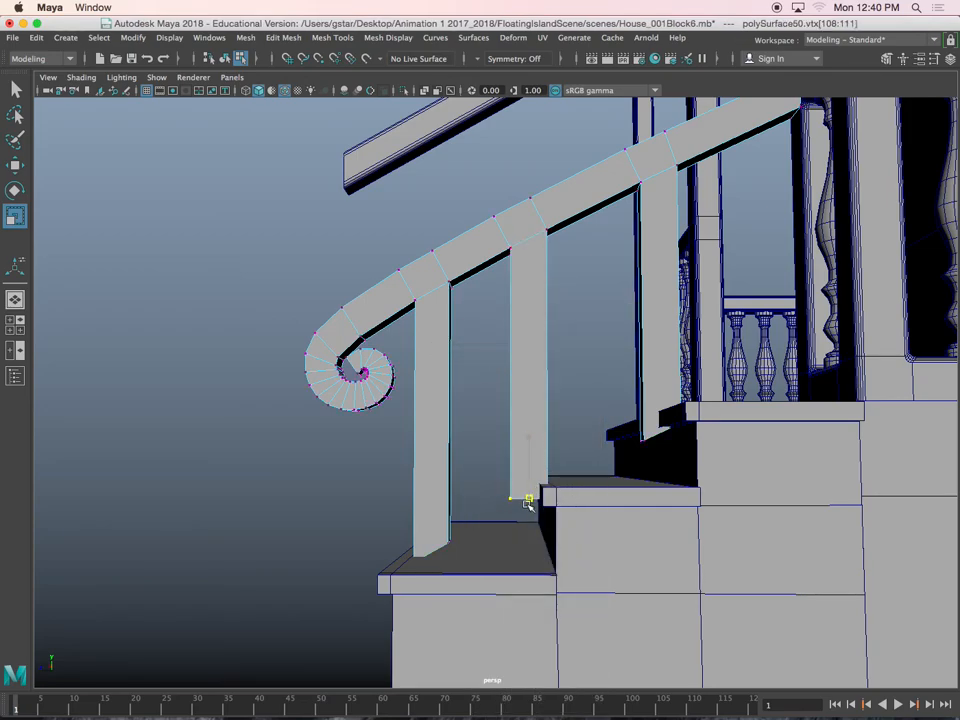
left_click_drag(360, 506, 468, 622)
left_click_drag(432, 515, 431, 584)
left_click_drag(621, 381, 719, 491)
left_click_drag(660, 371, 660, 454)
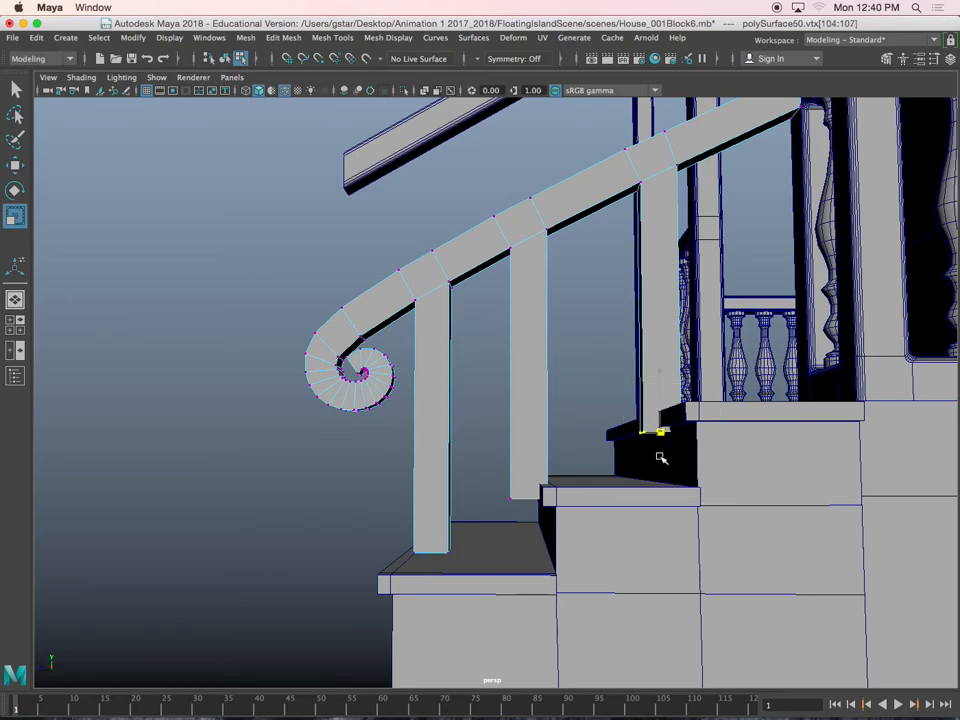
Raise the flattened bottom vertices of the post nearest the porch to about the height of the top stair
key("w")
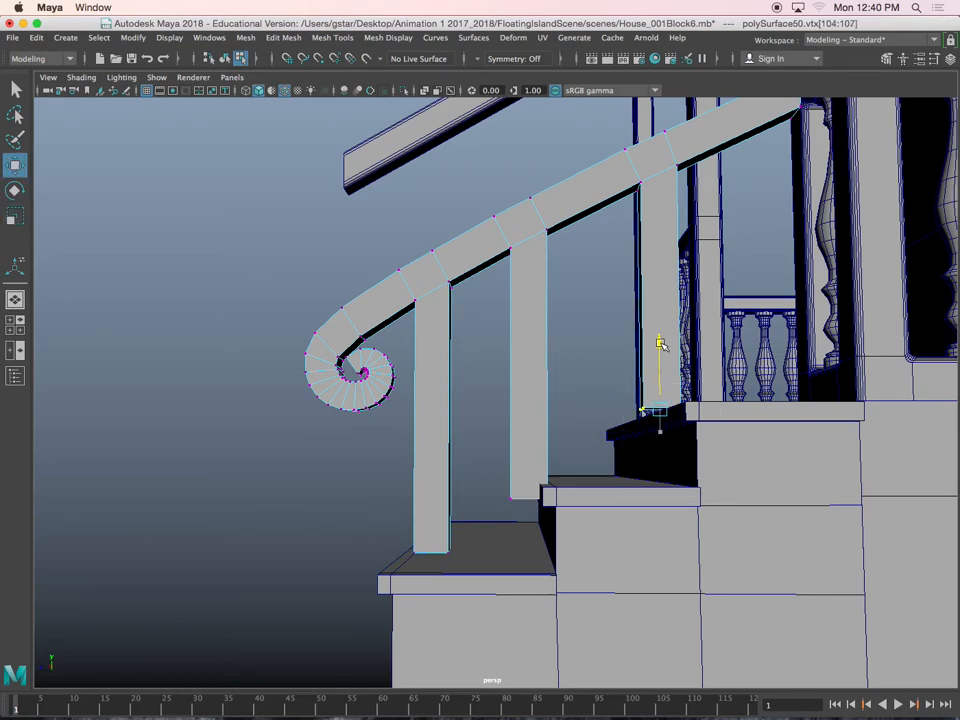
left_click_drag(656, 355, 580, 395, "alt")
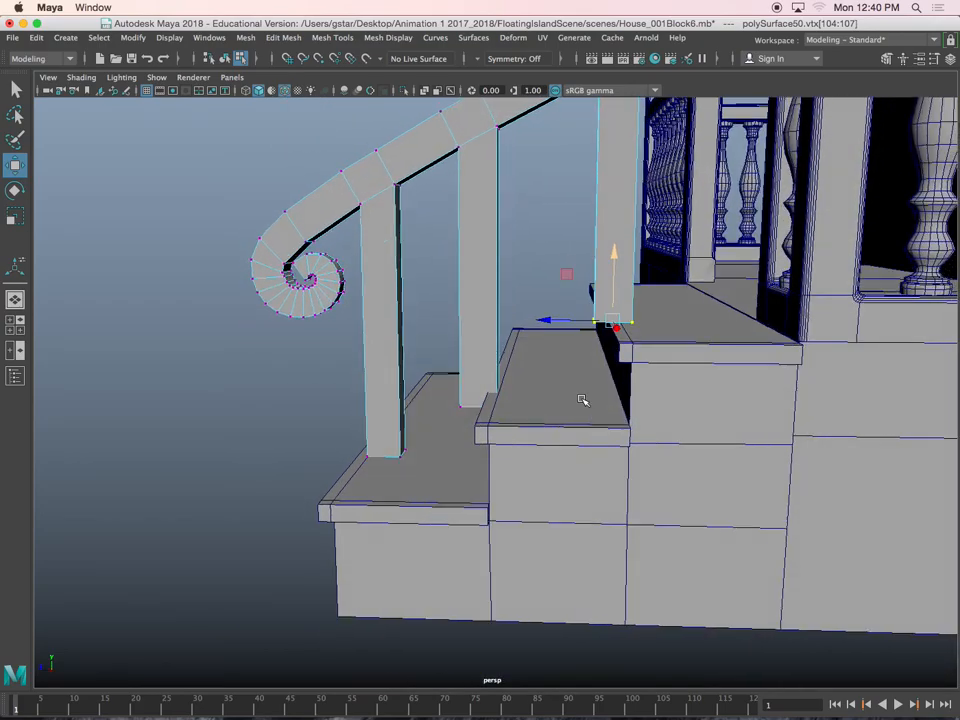
scroll(578, 392, "down", 3)
middle_click_drag(521, 275, 525, 336, "alt")
scroll(502, 293, "up", 1)
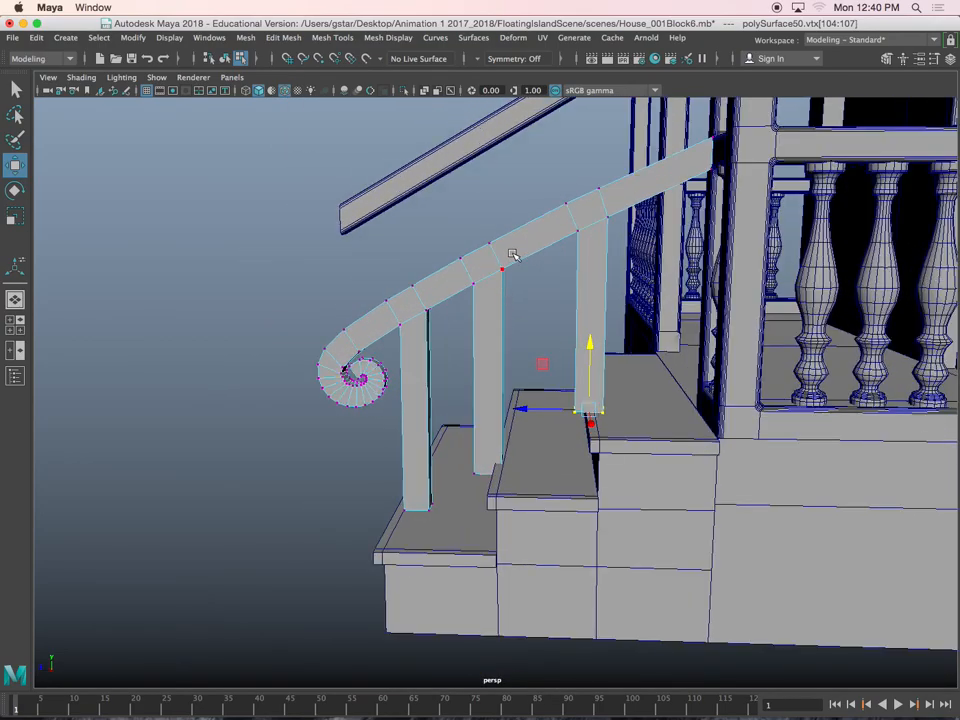
left_click(513, 251)
left_click_drag(513, 251, 491, 276, "alt")
mouse_move(516, 274)
right_mouse_down()
mouse_move(467, 273)
mouse_move(514, 276)
right_mouse_up()
Undo the post shaping, the face extrusion and the handrail's added edge loops
key("super+z")
key("super+z")
key("super+z")
key("super+z")
key("super+z")
key("super+z")
key("super+z")
key("super+z")
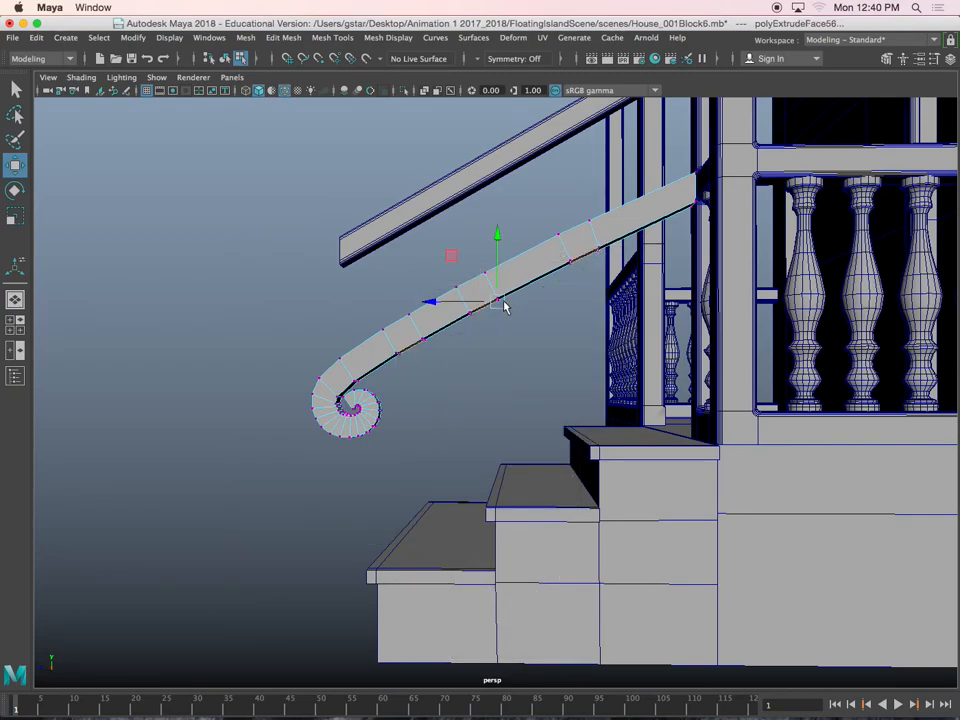
key("super+z")
key("super+z")
key("super+z")
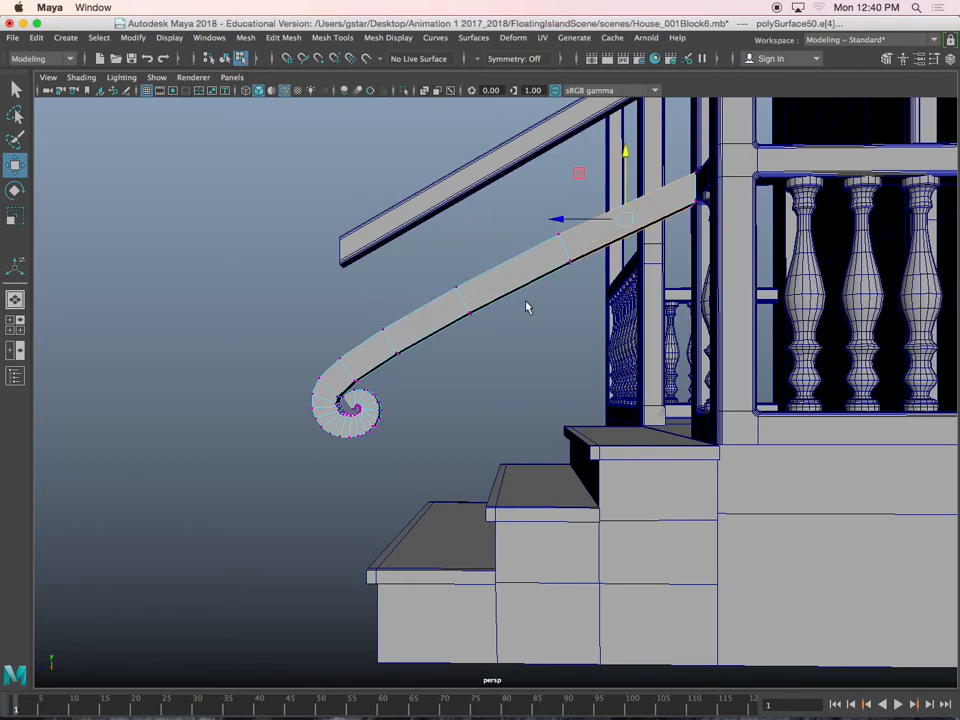
Draw a straight vertical EP curve in the side view from the middle stair's tread up past the handrail
key("space")
key("space")
scroll(566, 493, "down", 5)
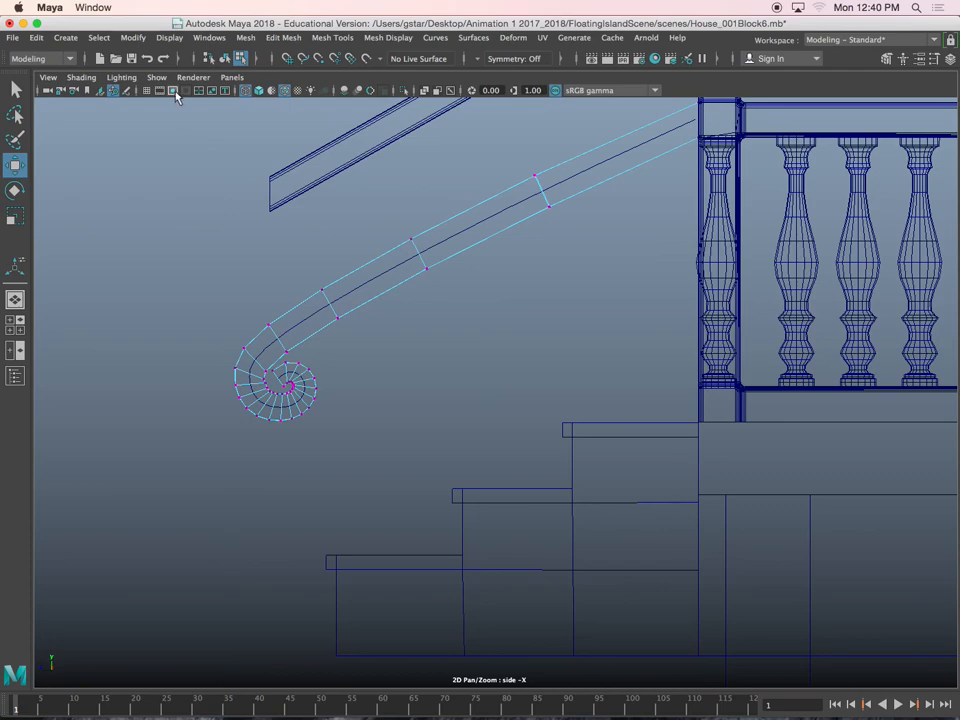
left_click(66, 40)
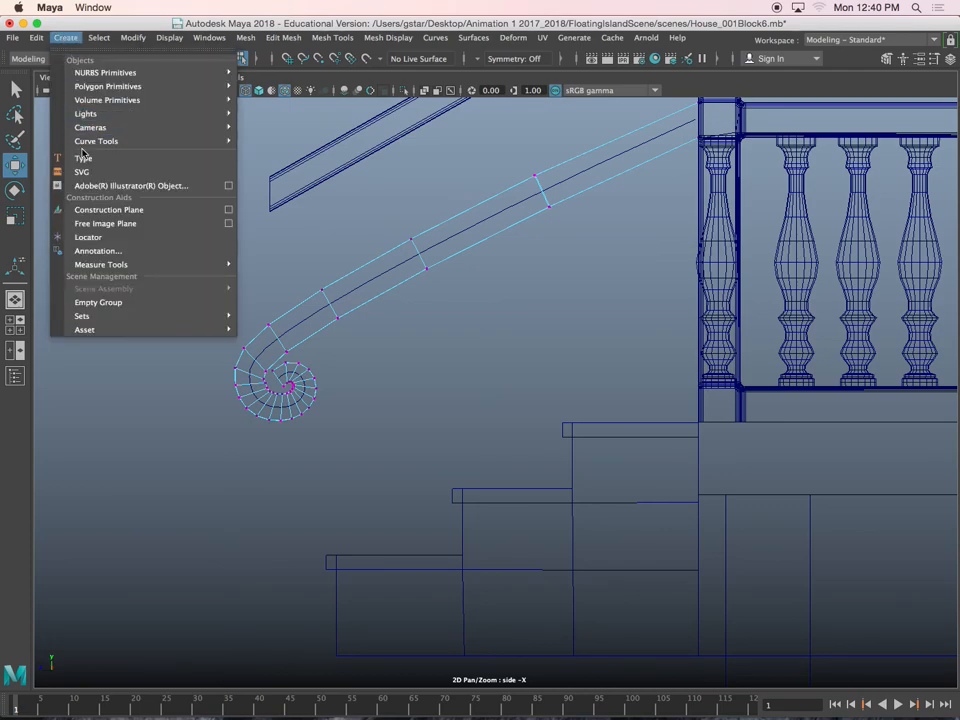
mouse_move(108, 146)
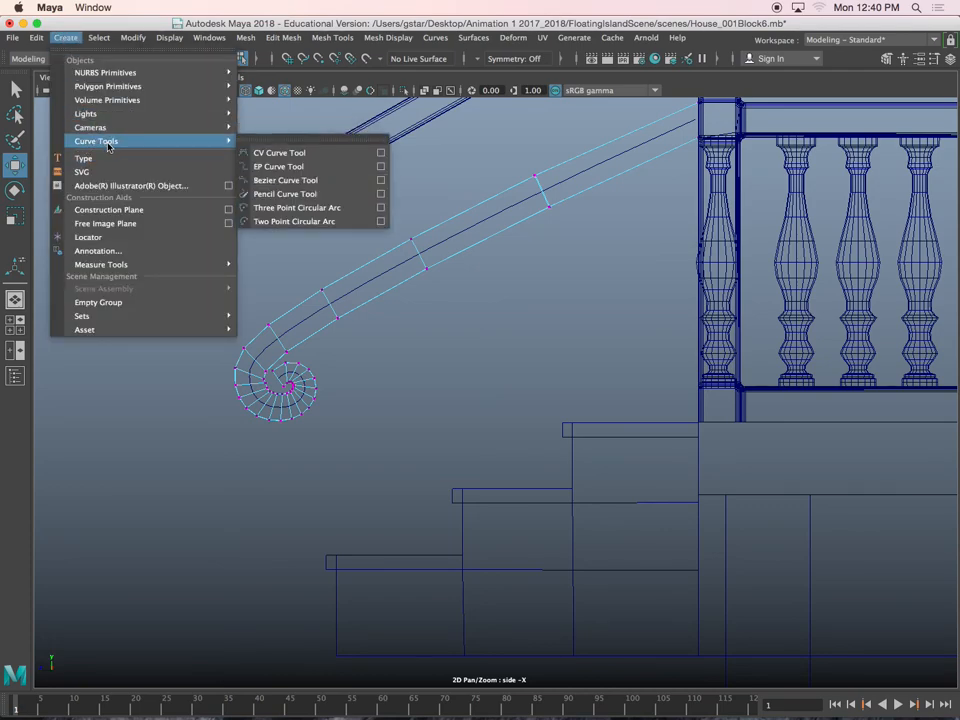
left_click(279, 167)
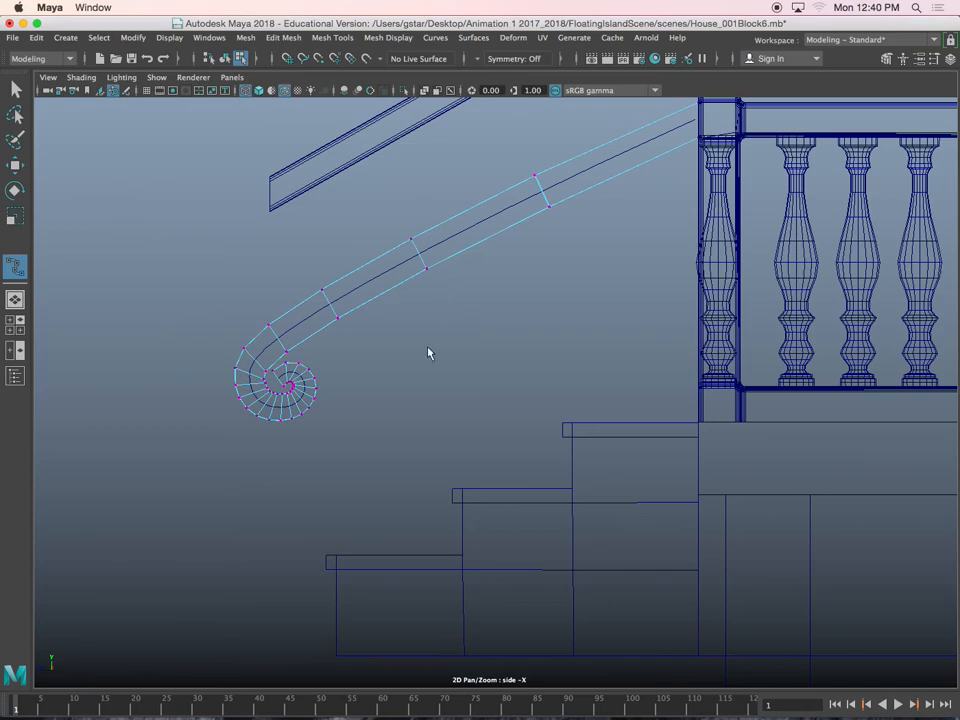
left_click(466, 494)
left_click(466, 195)
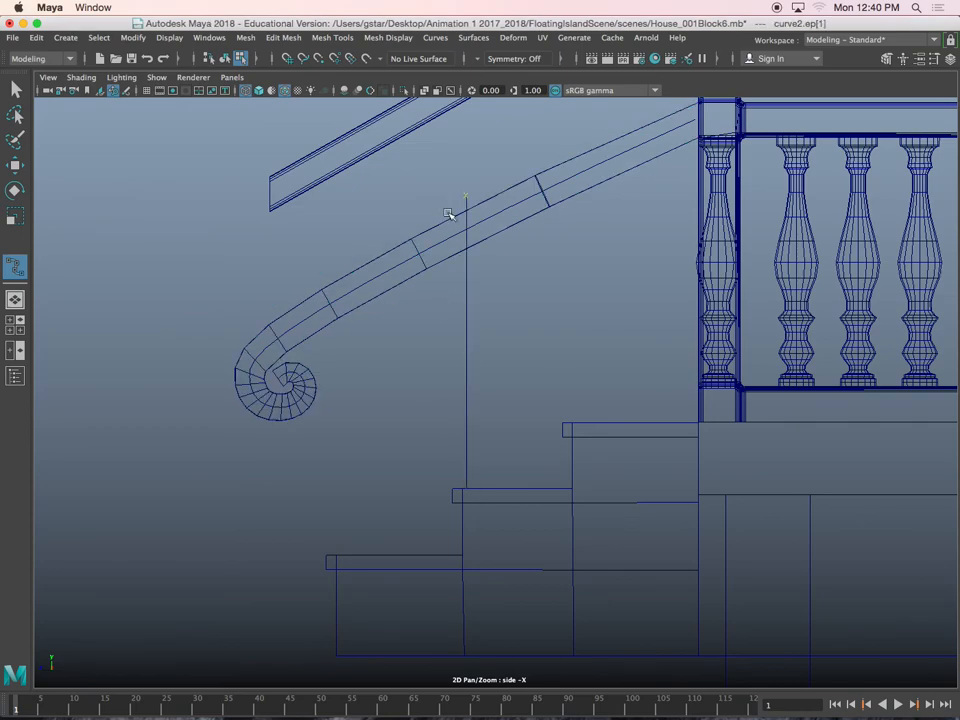
key("w")
Center the vertical curve's pivot and place a duplicate beside it, toward the porch, to mark one post's width
left_click(481, 352)
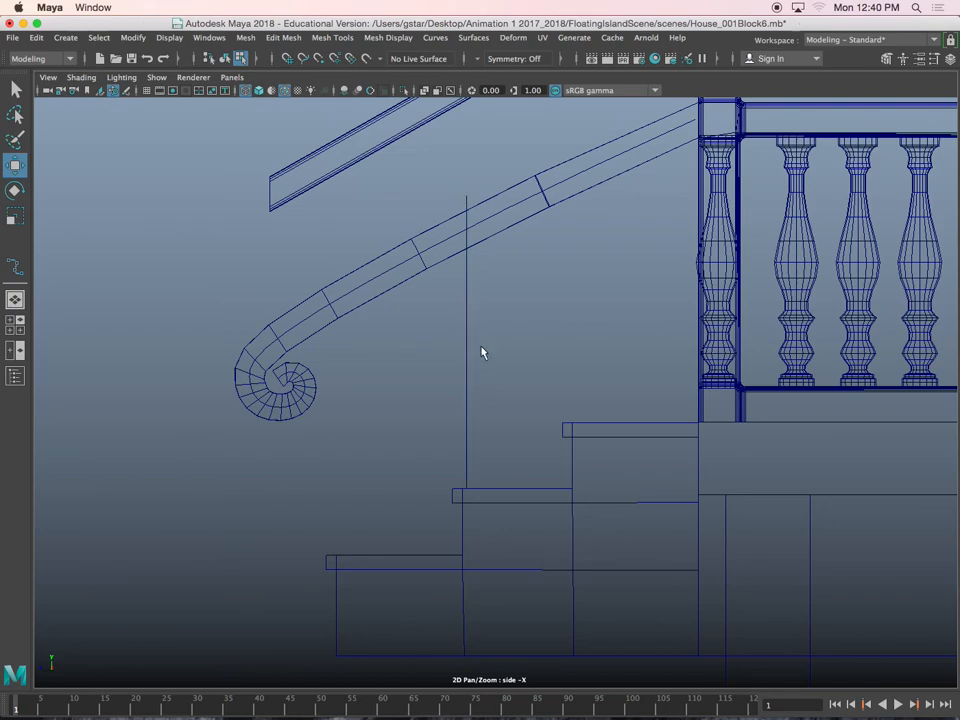
right_click_drag(466, 206, 471, 198)
left_click(467, 198)
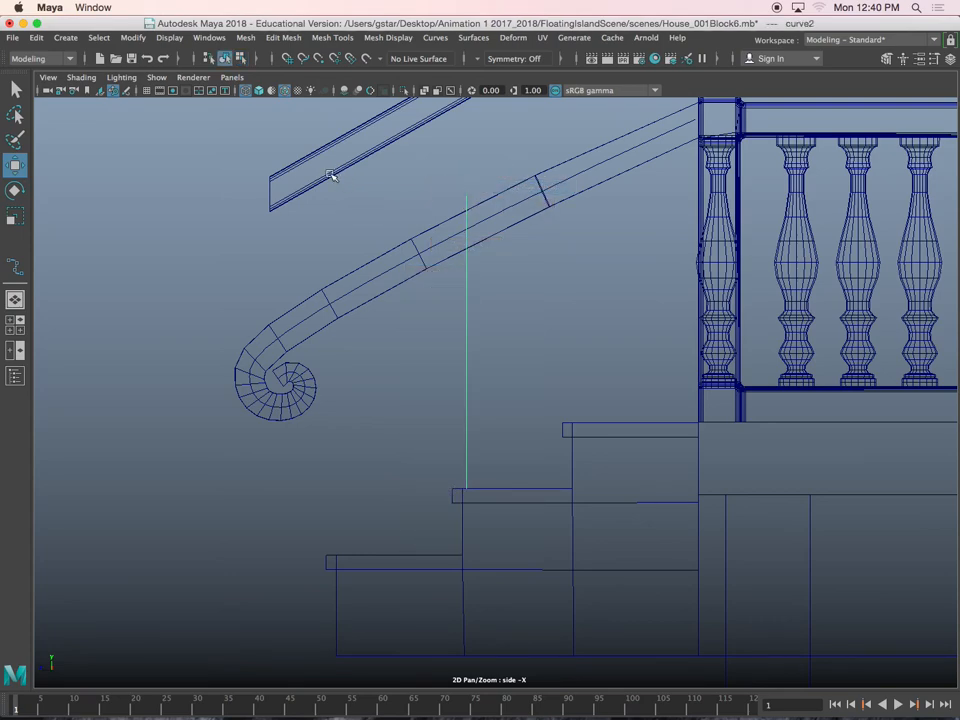
left_click(66, 38)
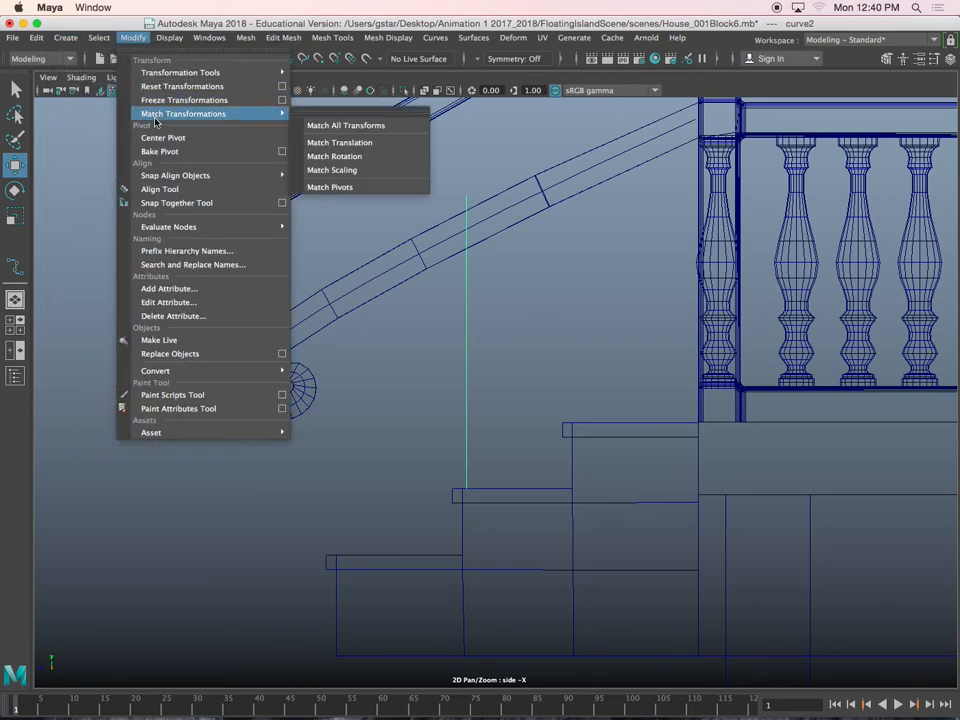
left_click(158, 139)
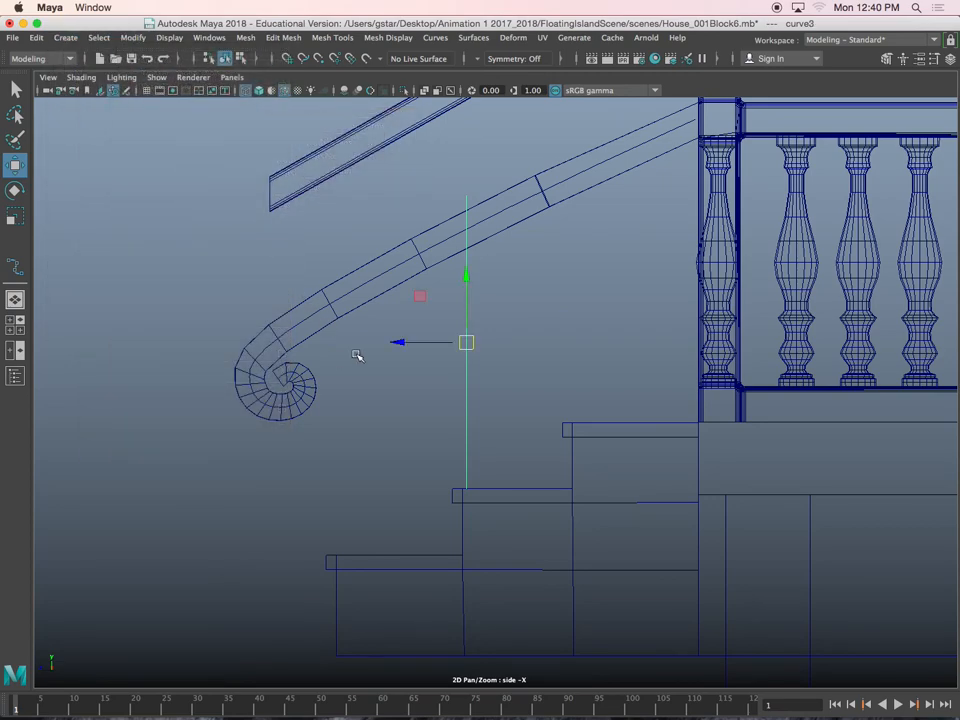
left_click_drag(409, 345, 432, 345)
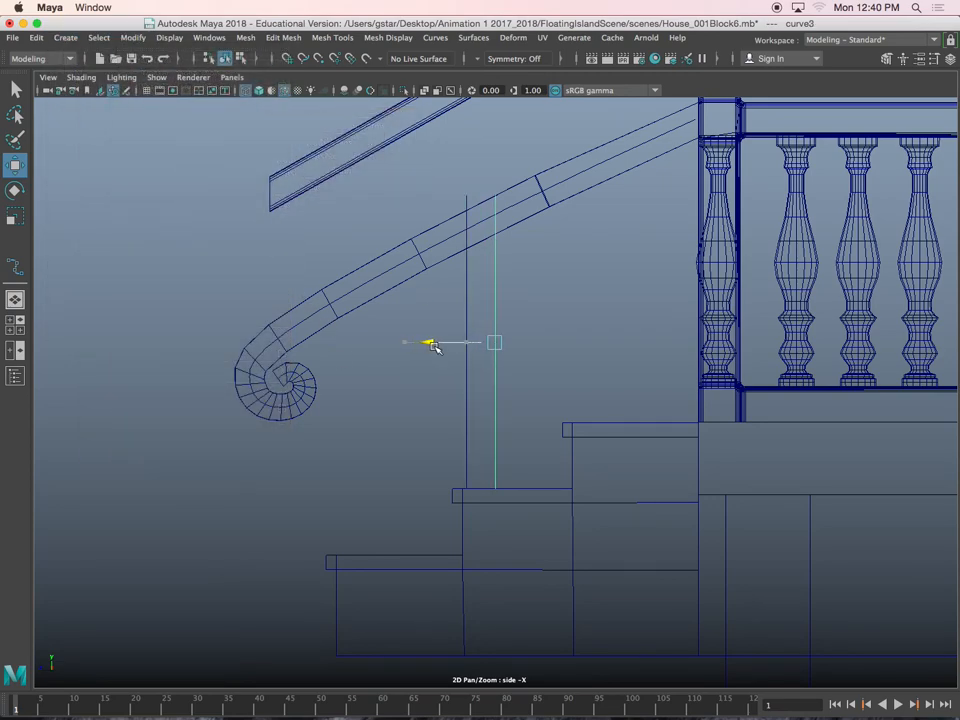
Duplicate the pair of vertical guide curves onto the top stair and onto the lowest stair
left_click_drag(510, 326, 604, 278)
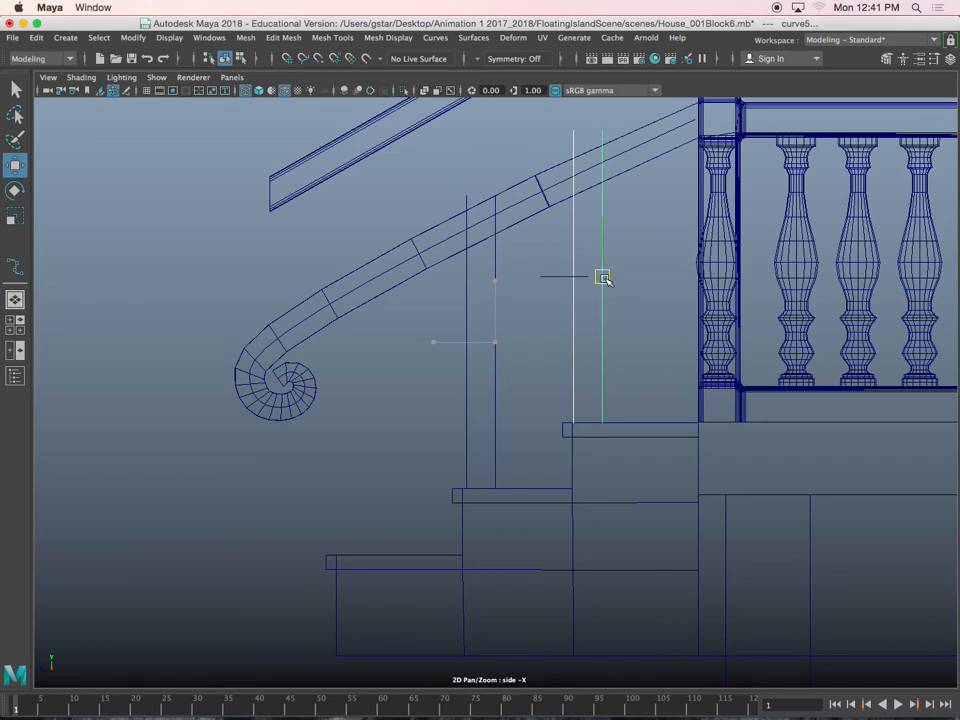
left_click_drag(511, 397, 512, 398)
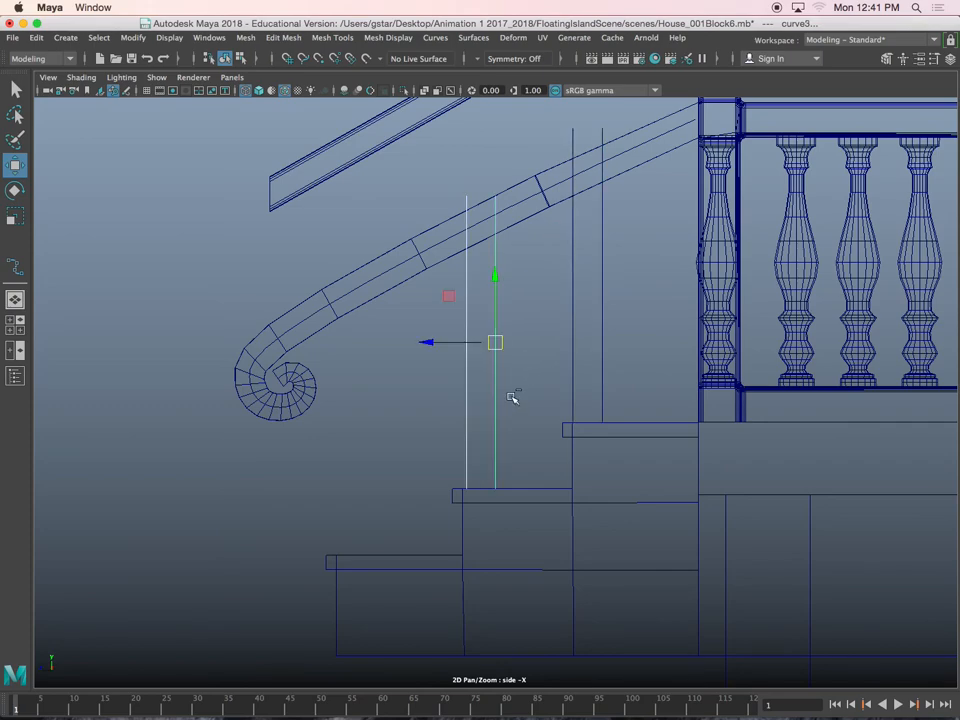
left_click_drag(495, 341, 368, 408)
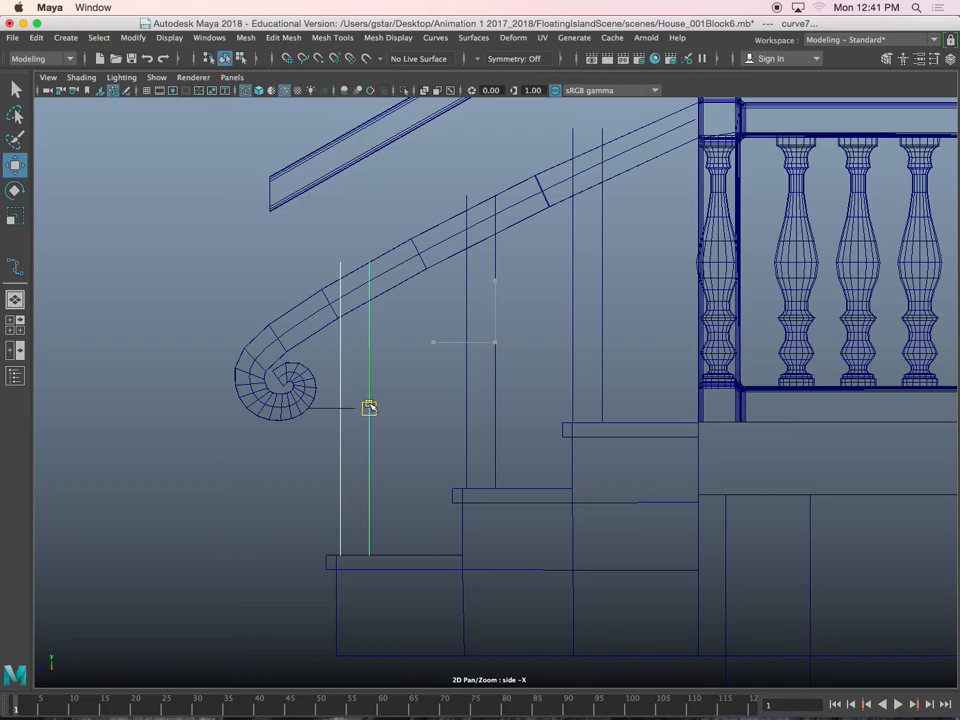
Insert edge loops in the handrail where each of the six vertical guide curves crosses its lower edge
left_click(400, 266)
scroll(396, 274, "up", 6)
scroll(487, 360, "up", 5)
middle_click_drag(437, 345, 485, 342, "alt")
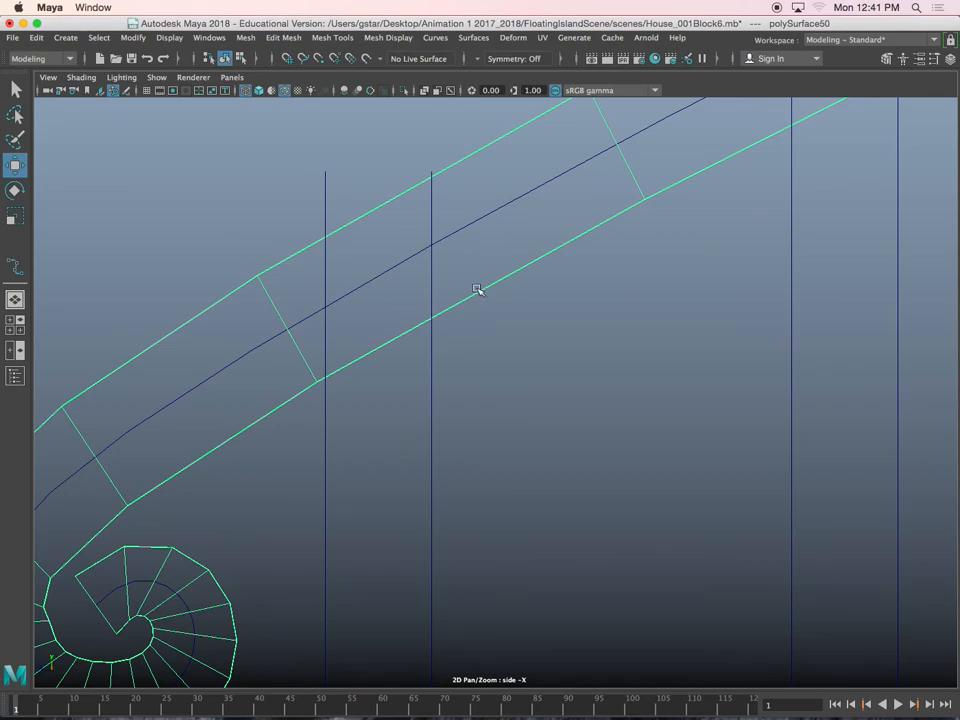
left_click(332, 37)
left_click(355, 141)
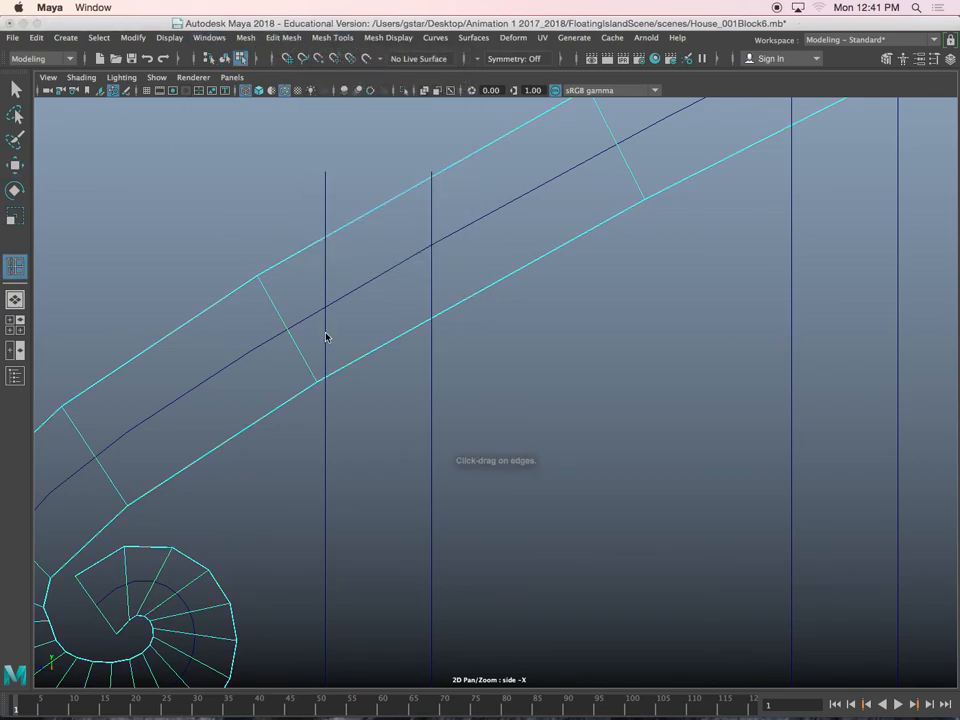
left_click(432, 319)
middle_click_drag(552, 254, 367, 384, "alt")
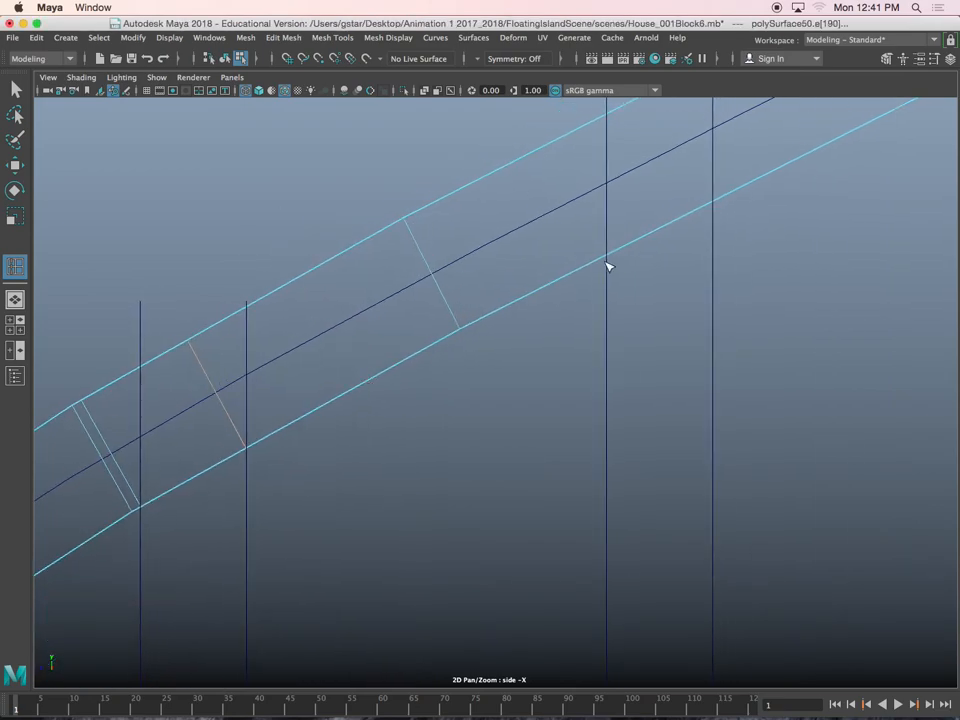
middle_click_drag(616, 258, 275, 405, "alt")
left_click(595, 283)
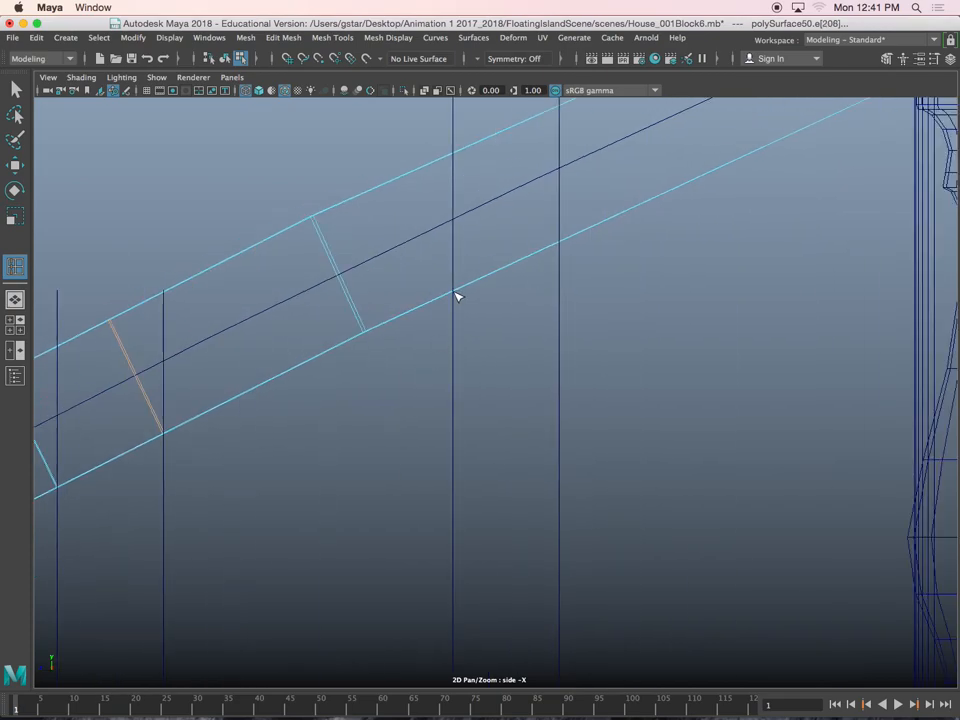
left_click(559, 244)
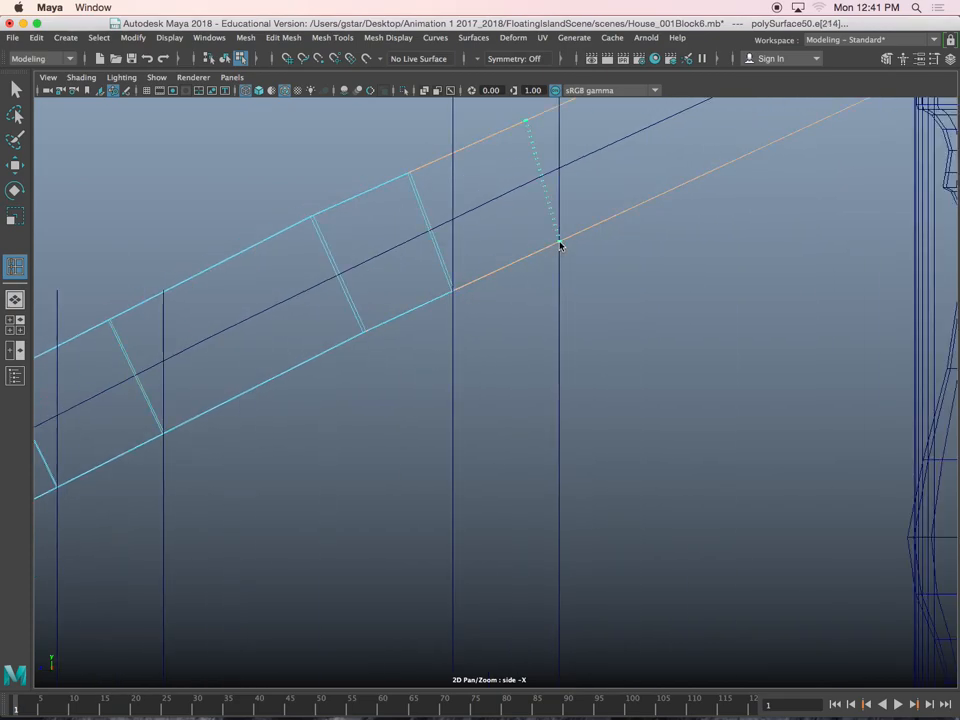
key("w")
Delete all the vertical guide curves standing on the three stairs
scroll(555, 255, "down", 8)
middle_click_drag(506, 357, 516, 258, "alt")
right_click_drag(498, 297, 526, 280)
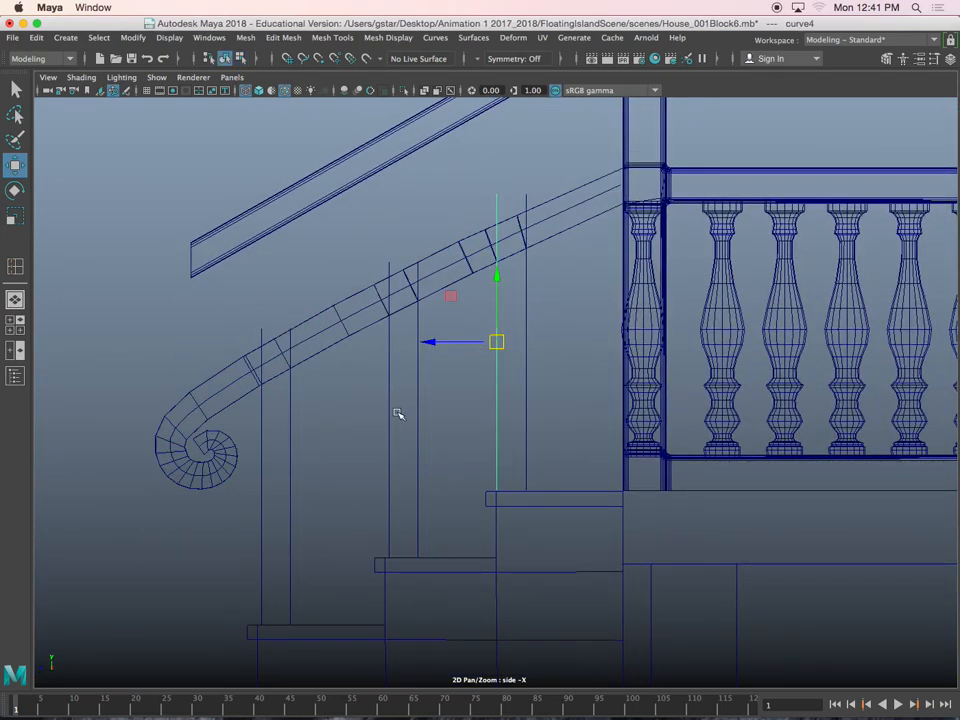
left_click_drag(278, 419, 314, 426)
key("Delete")
key("Delete")
left_click_drag(364, 400, 550, 405)
key("Delete")
Select the three handrail underside faces between the paired edge loops in the perspective view and extrude them down toward the stairs
right_click_drag(438, 296, 443, 260)
key("space")
key("space")
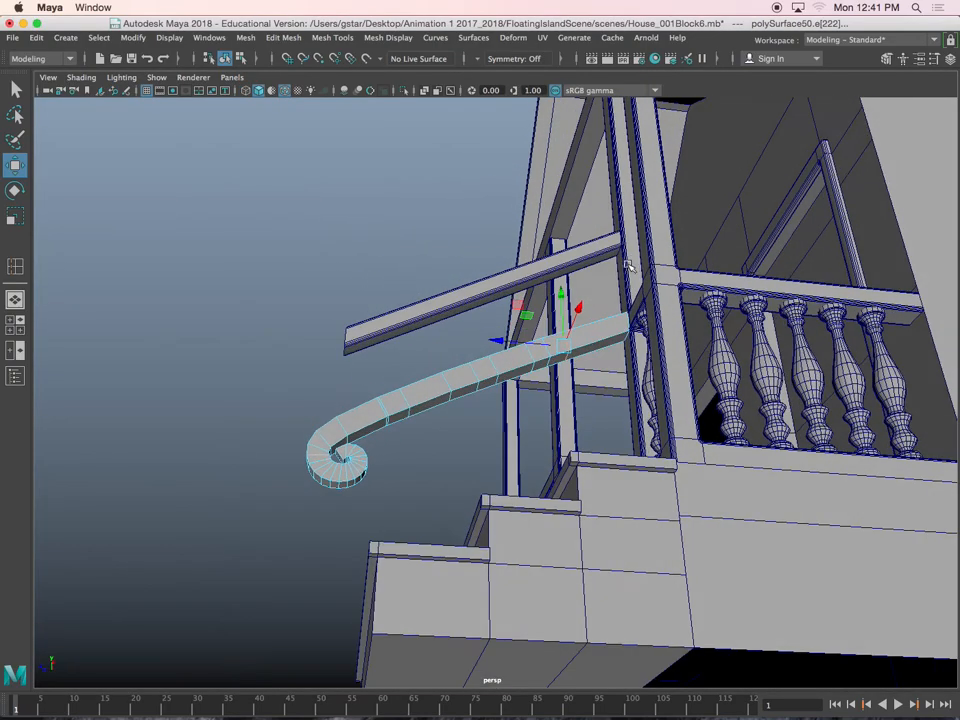
scroll(465, 306, "up", 5)
right_click_drag(358, 380, 360, 376)
left_click(364, 383)
left_click(505, 338, "shift")
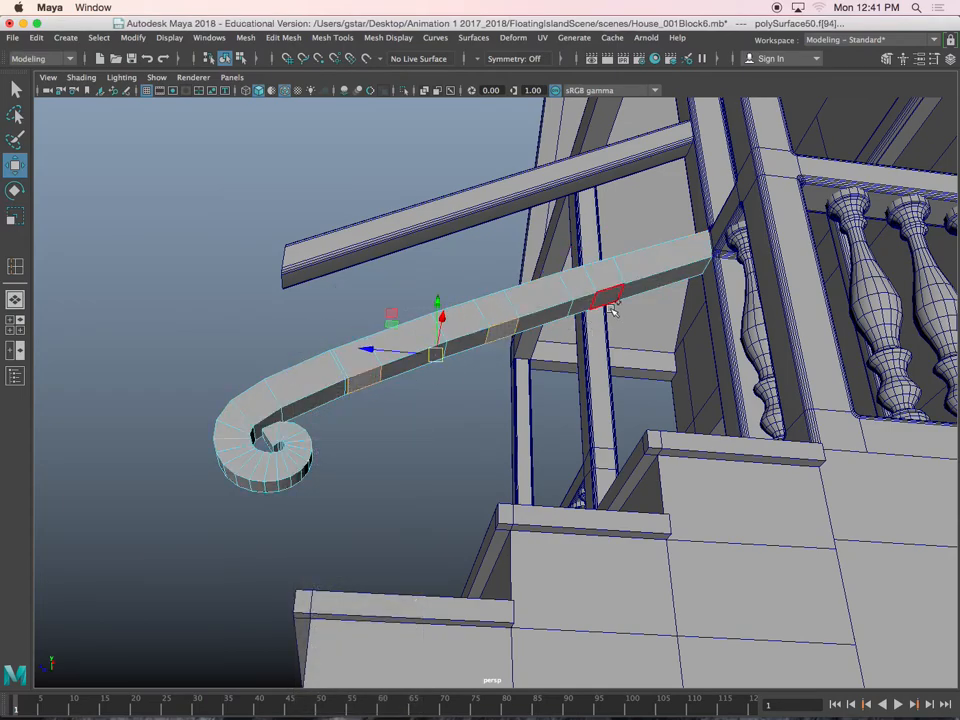
key("ctrl+e")
left_click_drag(491, 286, 483, 415)
Flatten the slanted bottom ends of the three handrail posts by scaling their end vertices level
left_click_drag(471, 465, 452, 422, "alt")
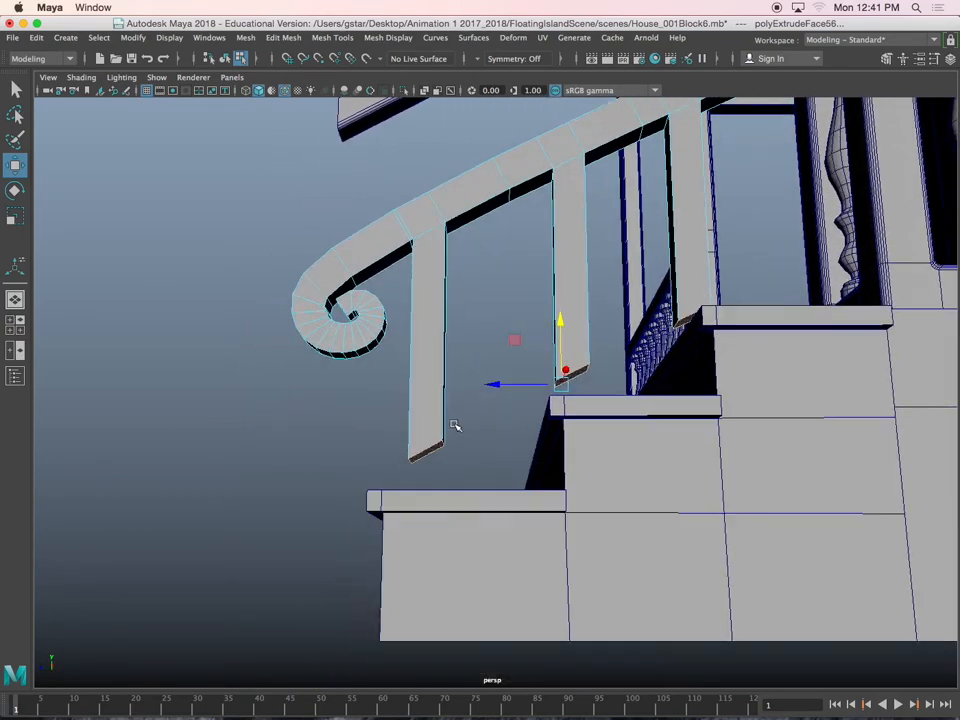
left_click_drag(560, 345, 436, 391, "alt")
right_click_drag(459, 328, 388, 329)
left_click_drag(382, 384, 476, 441, "alt")
left_click_drag(476, 441, 470, 446, "alt")
key("r")
left_click_drag(432, 332, 431, 401)
left_click_drag(601, 339, 601, 339)
left_click_drag(579, 254, 583, 314)
left_click_drag(652, 208, 753, 293)
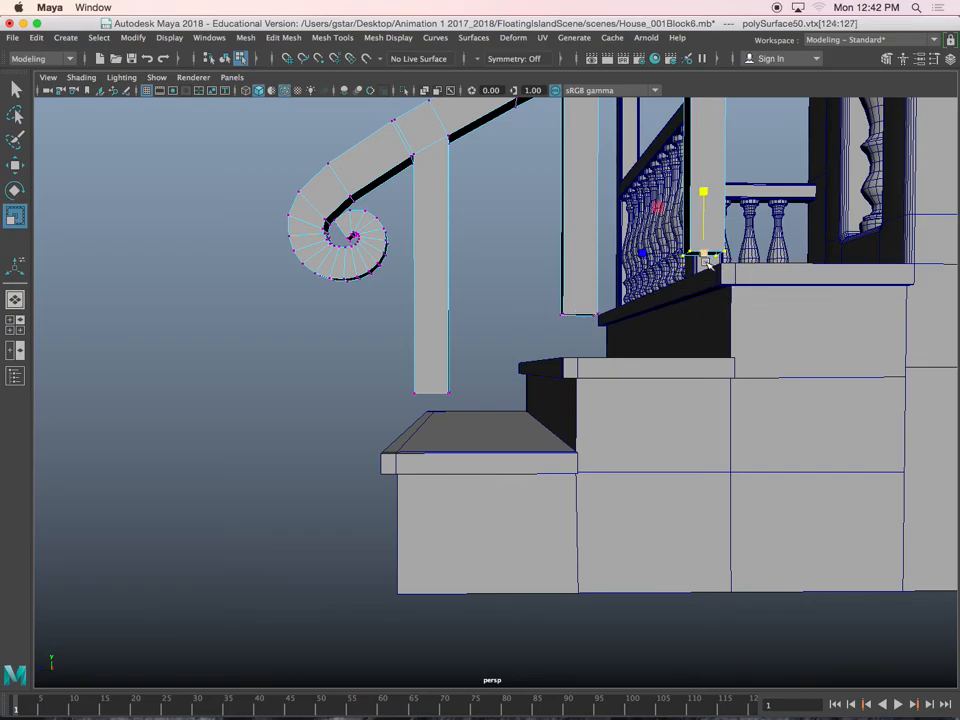
Lower the bottom vertices of the three posts until each post rests on its own step
key("w")
left_click_drag(688, 345, 571, 400, "alt")
scroll(571, 400, "up", 5)
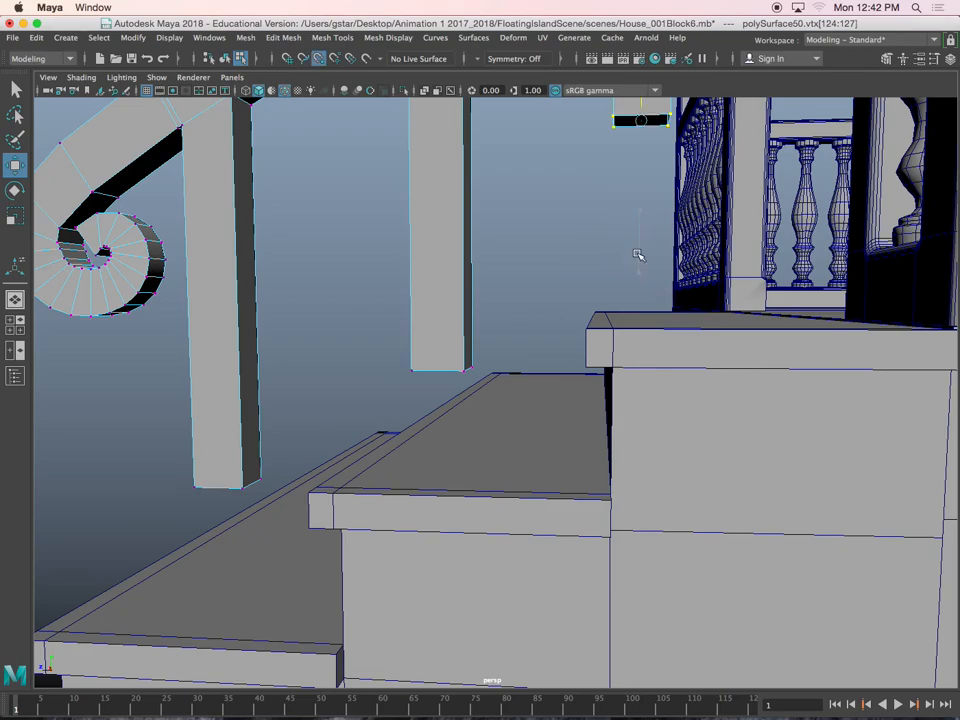
left_click_drag(639, 255, 636, 306)
left_click_drag(396, 330, 483, 391)
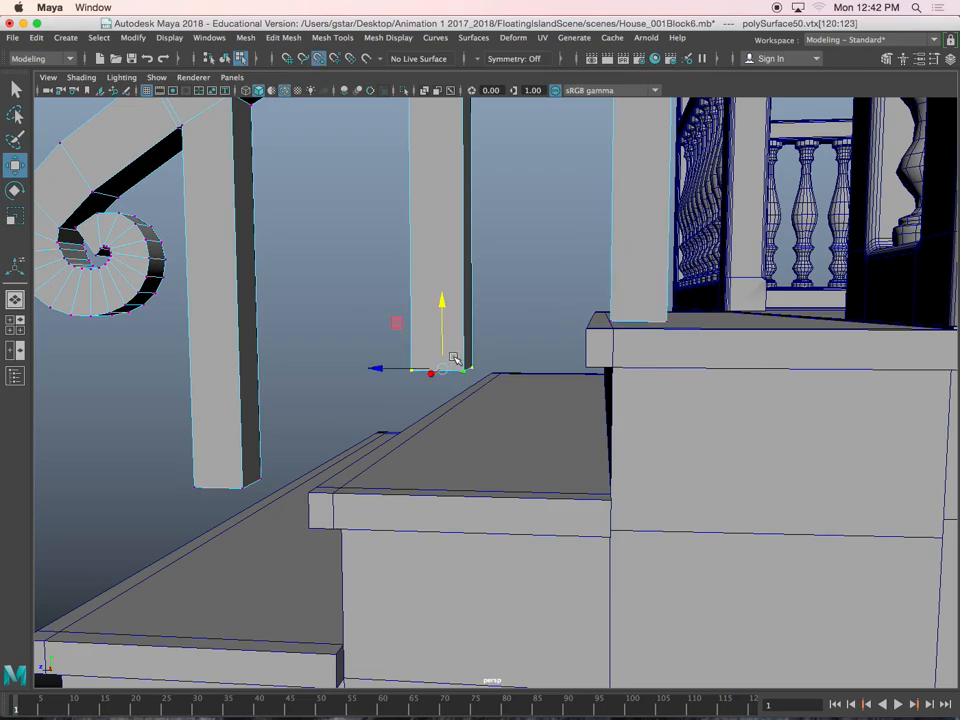
left_click_drag(440, 298, 442, 396)
middle_click_drag(443, 377, 475, 366, "alt")
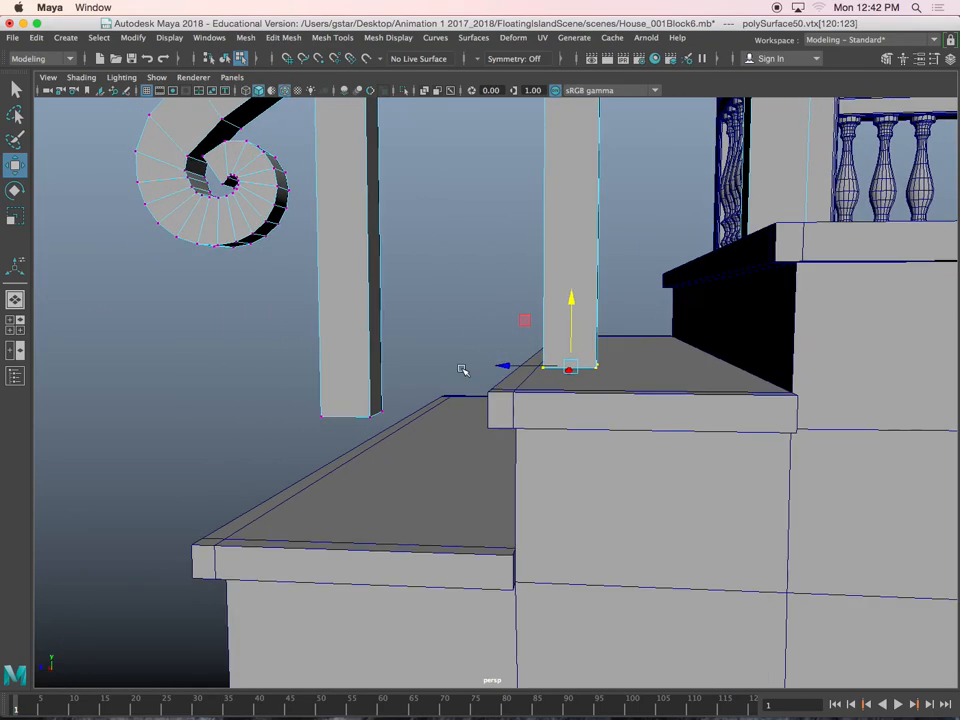
left_click_drag(295, 352, 420, 425)
mouse_move(351, 389)
left_mouse_down()
mouse_move(349, 401)
mouse_move(364, 390)
left_mouse_up()
left_click_drag(352, 434, 276, 463)
right_click_drag(330, 428, 360, 279, "alt")
Delete the redundant edge loop on the handrail just beside the lowest post
left_click_drag(360, 279, 410, 338, "alt")
middle_click_drag(332, 324, 469, 399, "alt")
right_click_drag(325, 355, 396, 388, "alt")
middle_click_drag(396, 388, 502, 368, "alt")
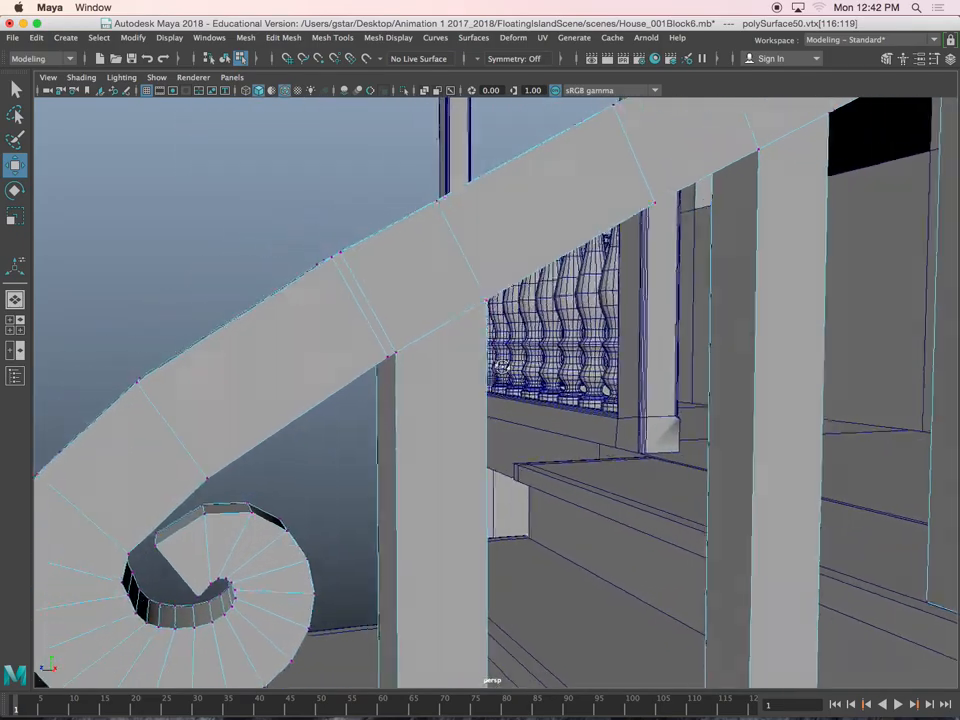
left_click_drag(502, 368, 476, 332, "alt")
right_click_drag(476, 332, 476, 422, "alt")
middle_click_drag(476, 422, 499, 341, "alt")
right_click_drag(487, 339, 426, 283)
left_click(414, 302)
left_click_drag(414, 302, 463, 383, "alt")
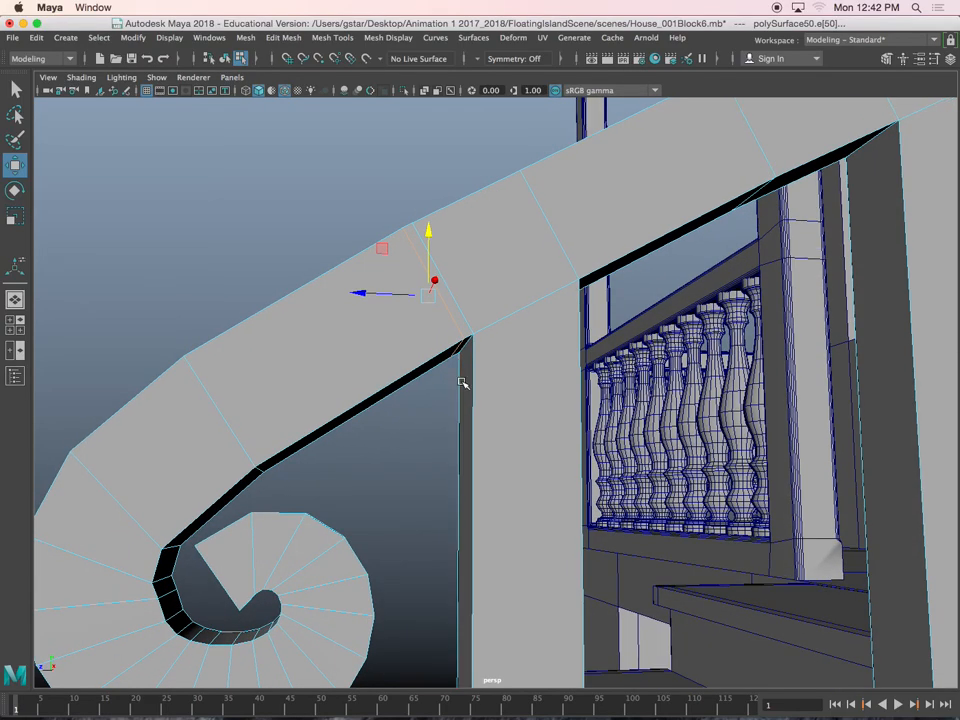
left_click(463, 383)
Select the long edge loops running along the handrail and around its spiral end
middle_click_drag(355, 472, 430, 376, "alt")
scroll(242, 523, "up", 4)
middle_click_drag(242, 523, 446, 358, "alt")
scroll(400, 403, "up", 2)
right_click(446, 313)
right_click_drag(446, 313, 378, 343)
left_click(381, 365)
key("r")
left_click_drag(379, 362, 484, 300)
right_click_drag(484, 297, 485, 261)
double_click(474, 255)
left_click_drag(450, 372, 368, 295, "alt")
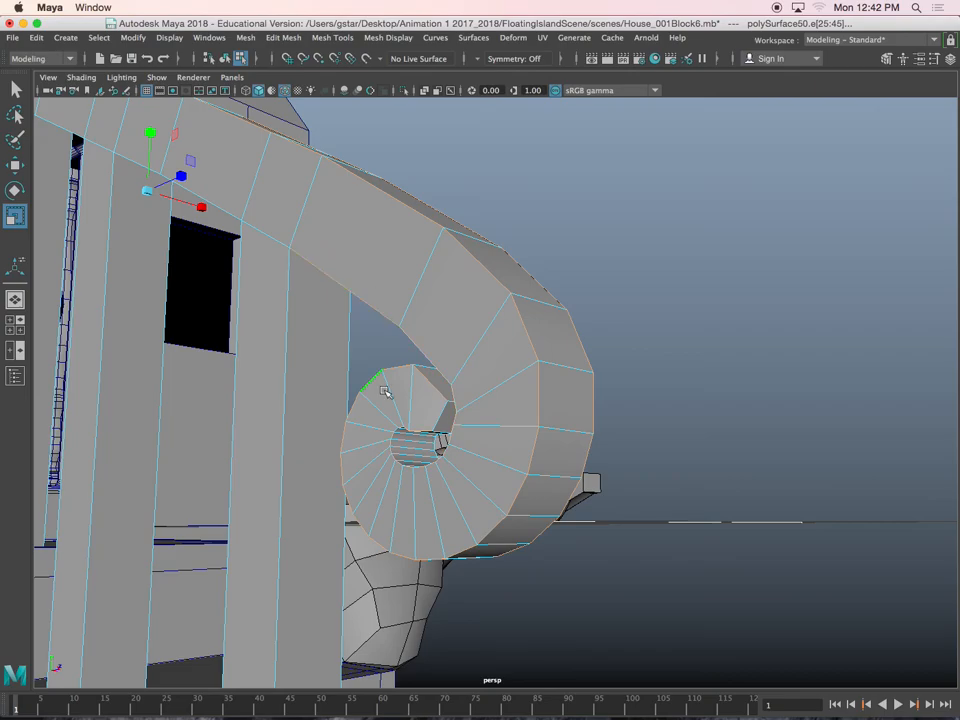
Add the spiral's end edges and the vertical edges of the two lower posts to the selection
left_click_drag(376, 381, 439, 392, "alt")
right_click_drag(439, 392, 492, 424, "alt")
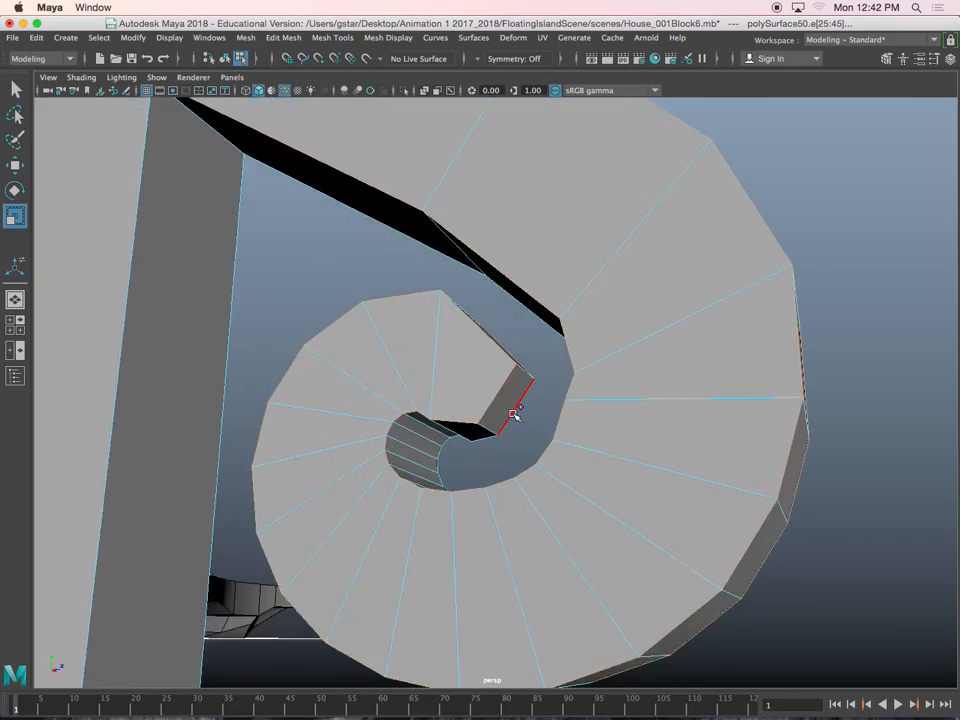
right_click_drag(458, 378, 422, 401, "alt")
middle_click_drag(422, 401, 562, 418, "alt")
mouse_move(562, 418)
left_mouse_down("alt")
mouse_move(558, 395)
mouse_move(550, 434)
left_mouse_up("alt")
left_click_drag(520, 425, 575, 399, "alt")
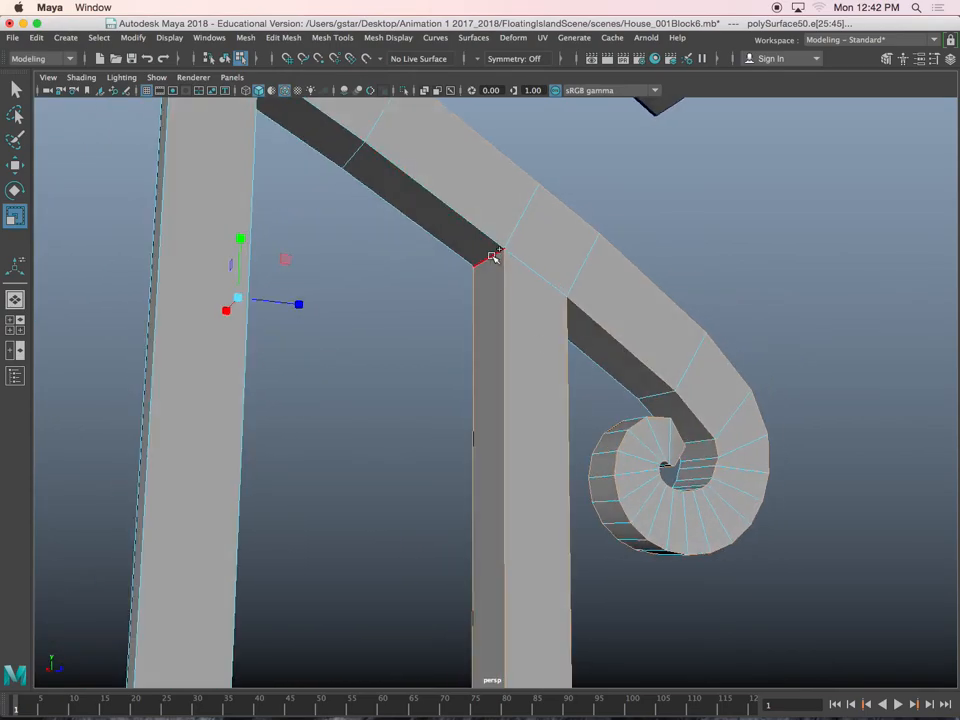
left_click_drag(79, 326, 259, 386, "shift")
left_click_drag(259, 386, 268, 300, "alt")
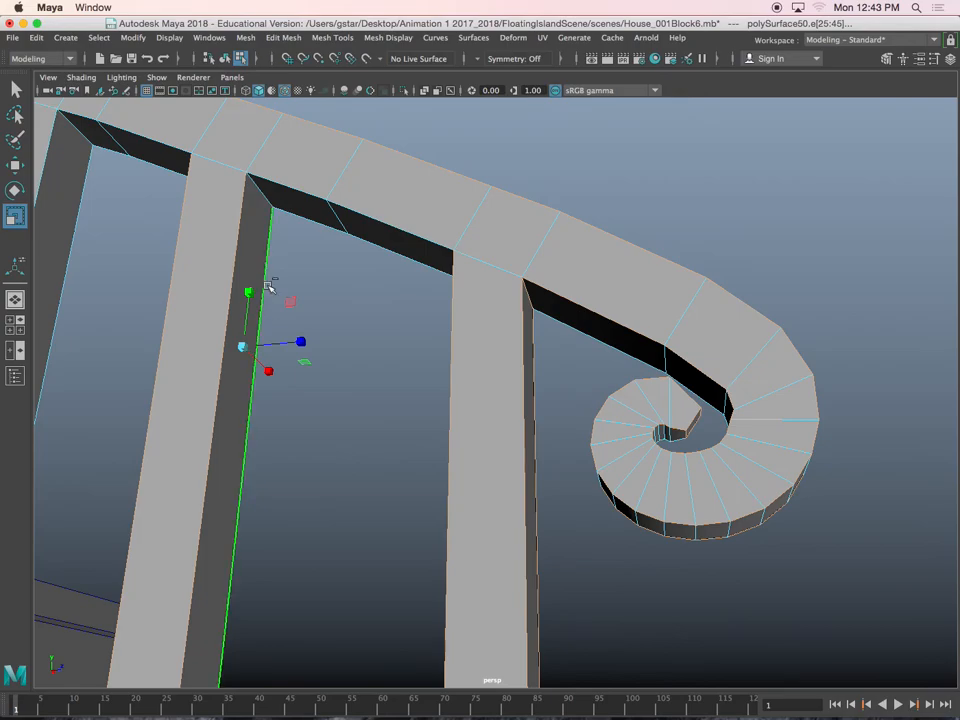
Add the top post's vertical edges and the handrail's underside edges between the posts to the selection
left_click_drag(261, 203, 328, 345, "alt")
left_click_drag(242, 141, 377, 345, "alt")
left_click_drag(377, 345, 321, 261, "alt")
left_click_drag(306, 197, 340, 372, "alt")
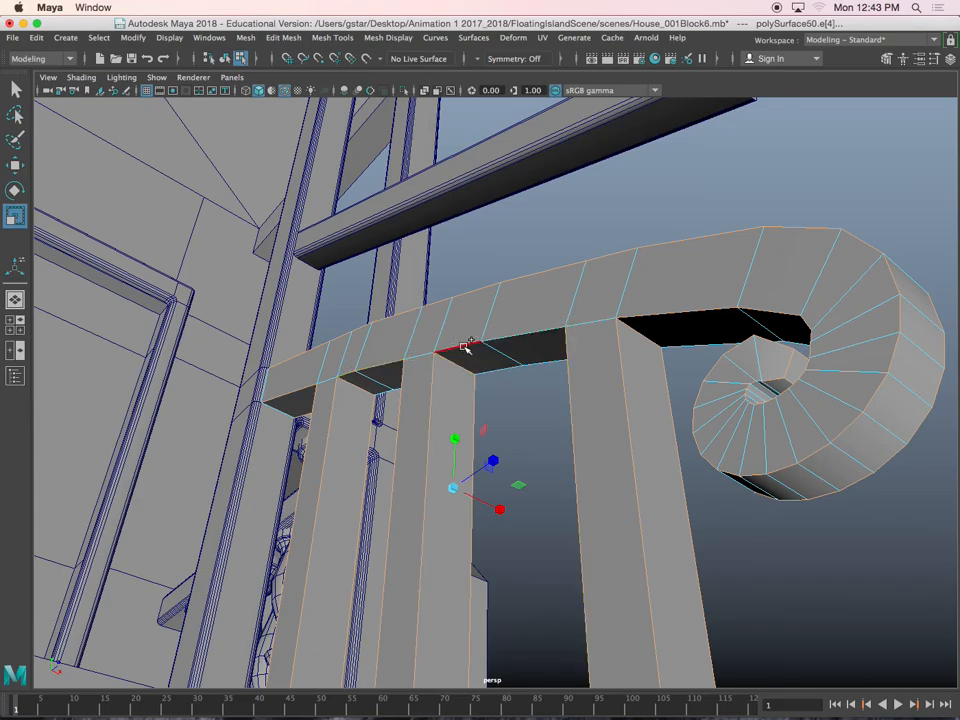
left_click_drag(552, 371, 401, 373, "alt")
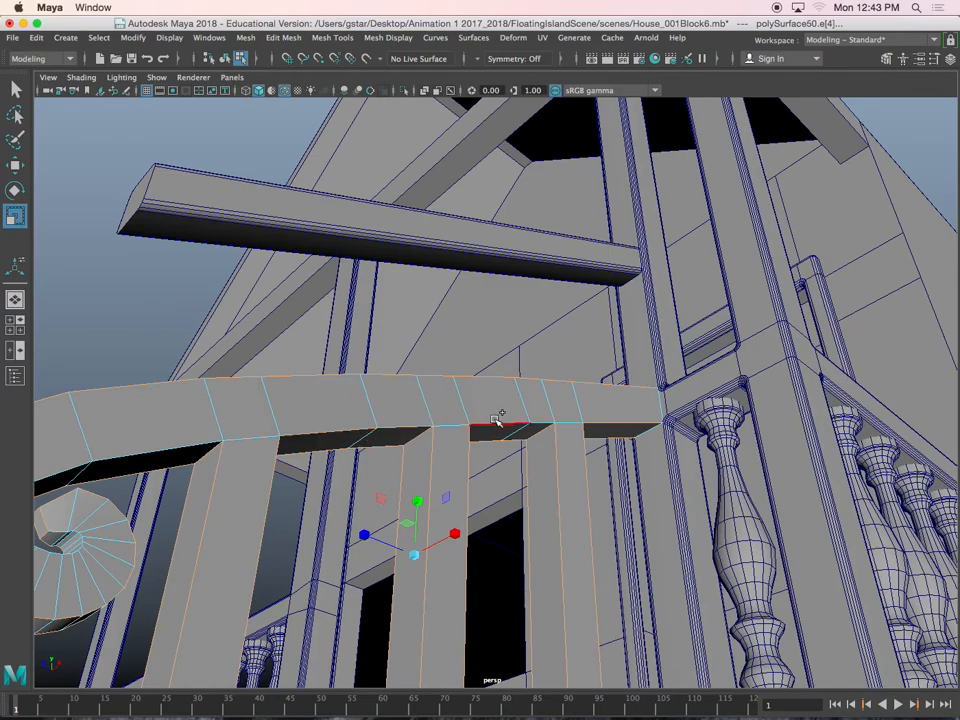
left_click_drag(540, 416, 363, 432, "alt")
middle_click_drag(363, 431, 388, 421, "alt")
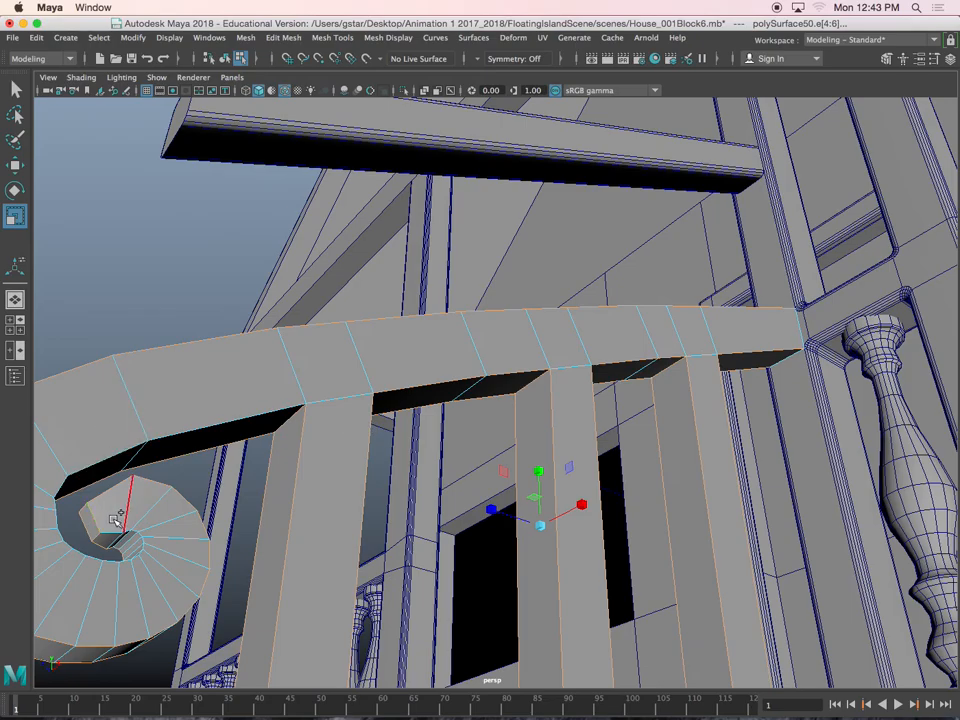
left_click(205, 427, "shift")
left_click_drag(135, 498, 120, 537, "alt")
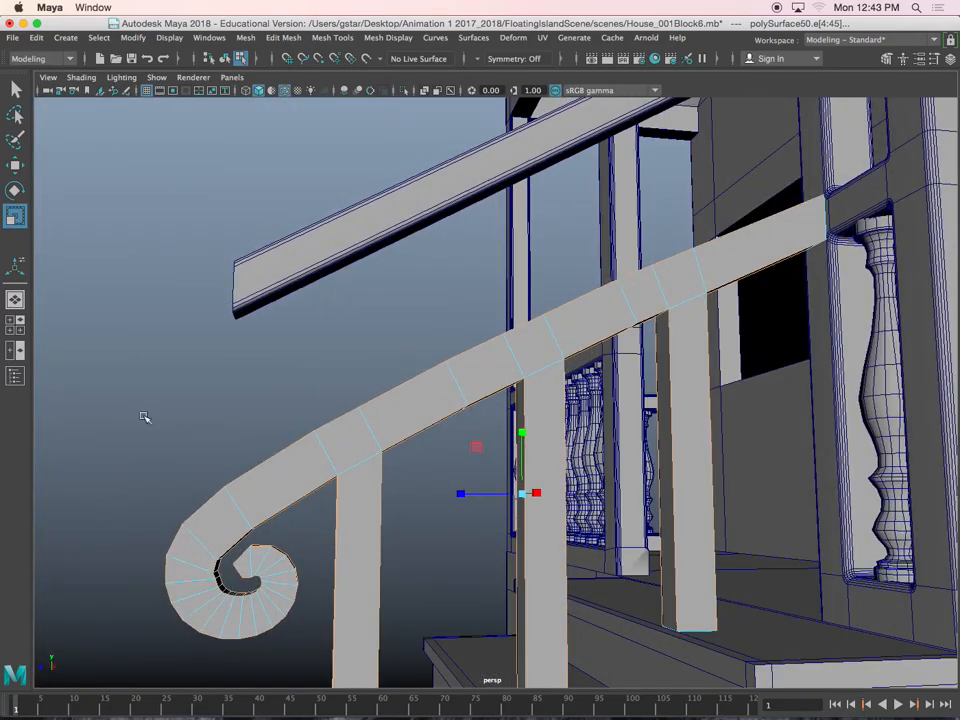
Bevel the selected handrail and post edges with a fraction of 0.7 and multiple segments
left_click(247, 40)
mouse_move(283, 38)
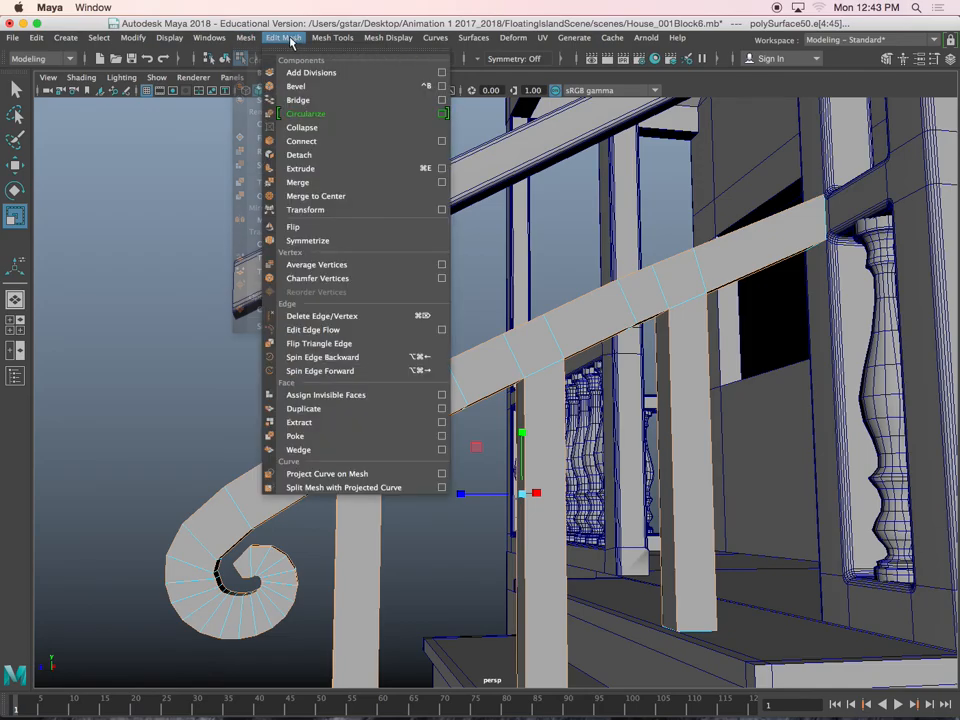
left_click(296, 86)
left_click_drag(349, 306, 461, 386, "alt")
middle_click_drag(461, 386, 345, 430, "alt")
scroll(345, 430, "down", 2)
left_click_drag(782, 165, 790, 175)
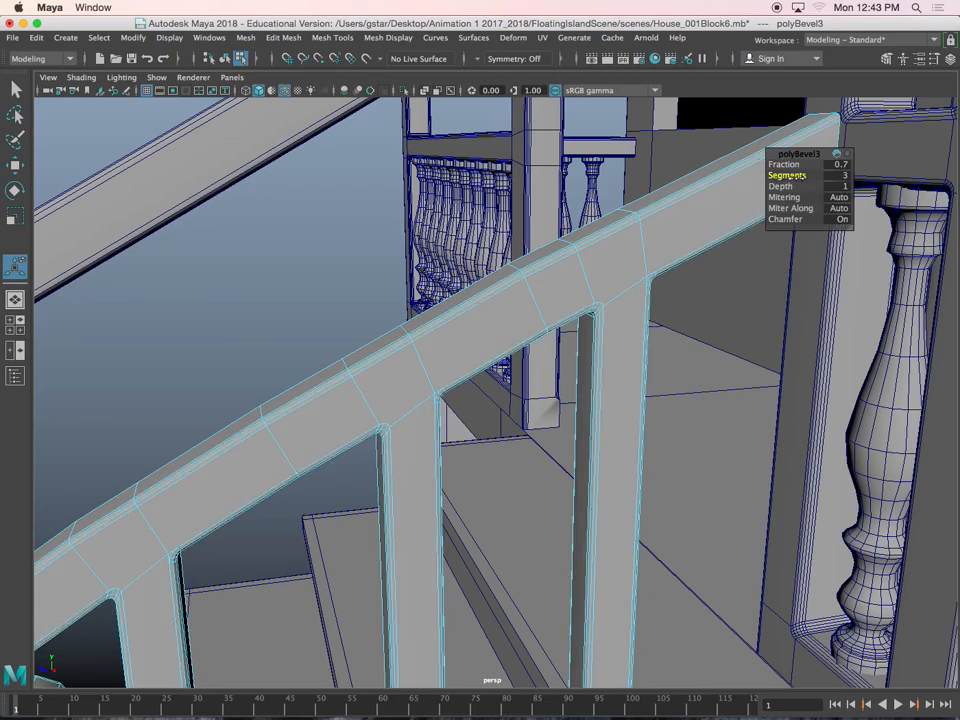
left_click_drag(795, 177, 805, 177)
Examine the beveled handrail and posts up close and from several sides
right_click_drag(582, 291, 622, 270)
left_click(356, 267)
scroll(356, 267, "down", 6)
left_click_drag(356, 267, 484, 409, "alt")
left_click(510, 404)
key("w")
scroll(484, 408, "up", 5)
middle_click_drag(484, 408, 568, 368, "alt")
left_click_drag(568, 368, 645, 322, "alt")
scroll(580, 366, "down", 4)
Delete the old straight rail above the new spiral-ended handrail
left_click_drag(589, 282, 439, 326)
left_click(475, 405)
right_click_drag(439, 326, 375, 330)
left_click_drag(328, 257, 456, 574)
left_click_drag(425, 414, 360, 378)
left_click_drag(600, 298, 508, 332, "alt")
left_click(570, 303)
key("Delete")
Try to delete the spiral path curve below the handrail
left_click(597, 334)
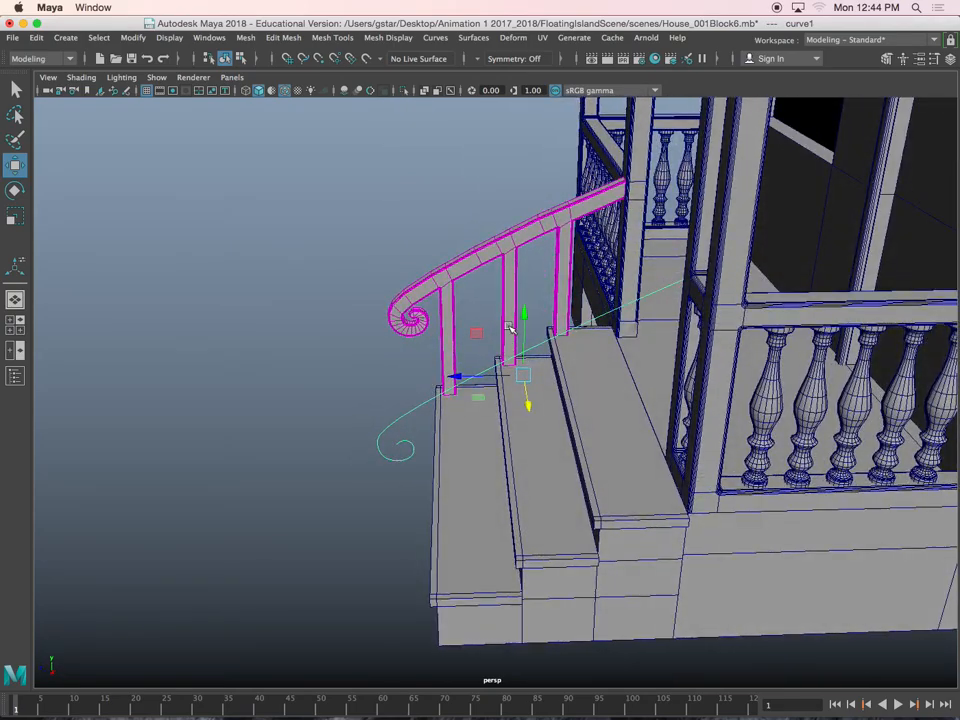
key("Delete")
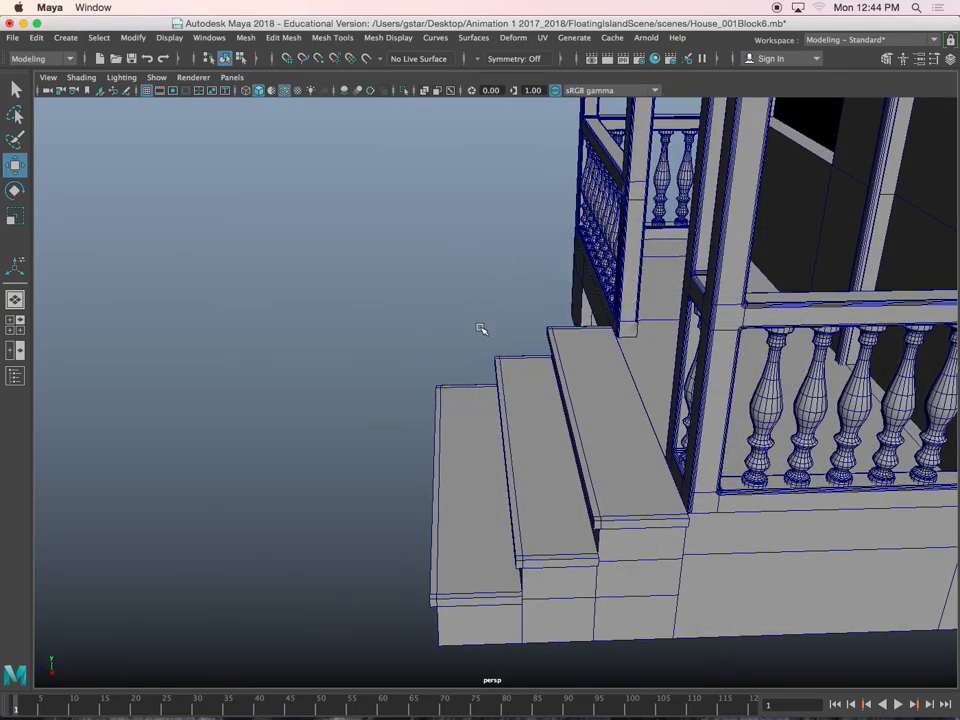
key("ctrl+z")
Delete the handrail's construction history and remove the leftover spiral path curve
left_click(508, 246)
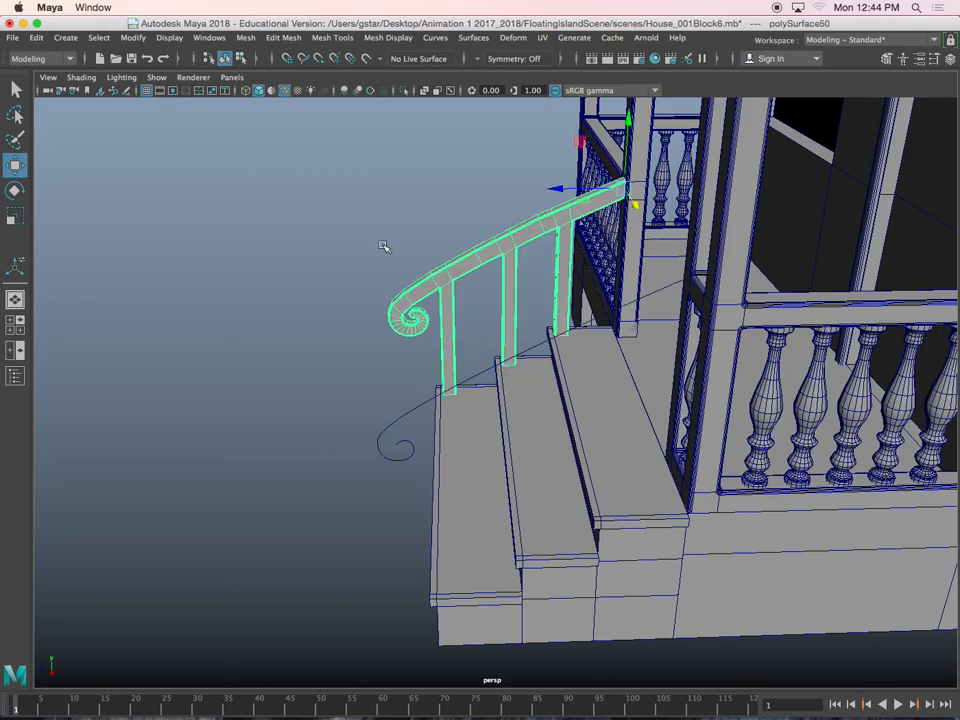
left_click(41, 44)
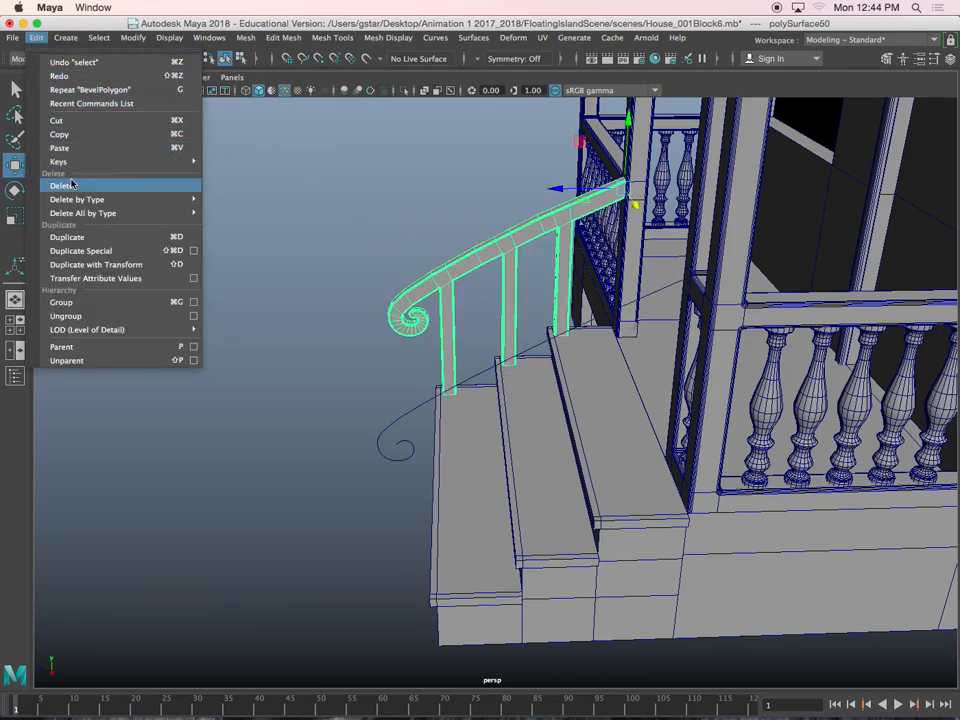
mouse_move(100, 199)
left_click(281, 210)
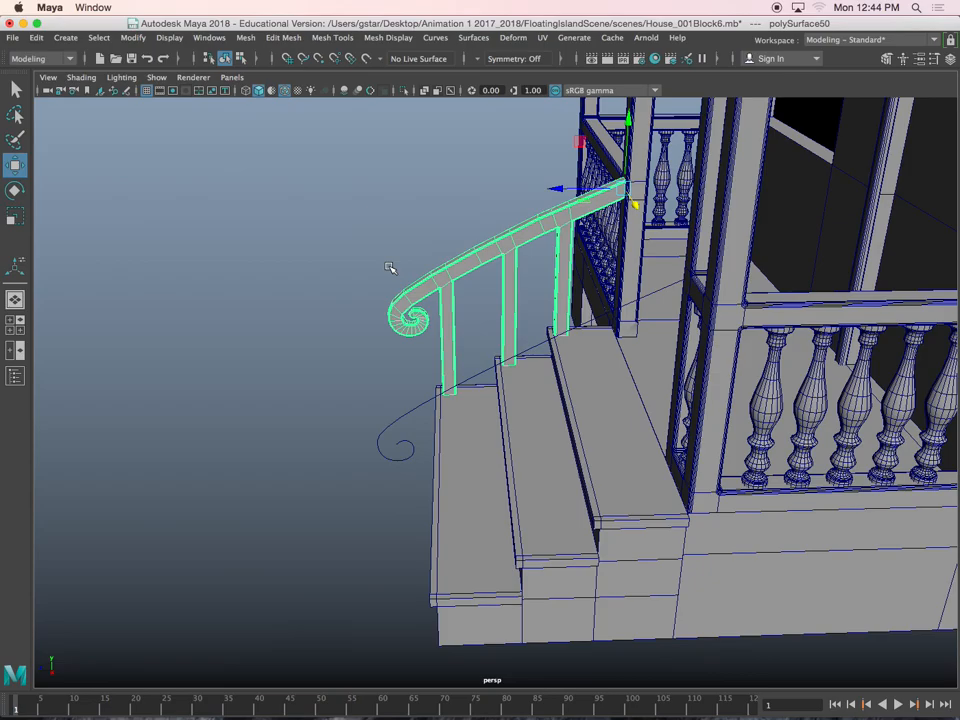
left_click(385, 442)
key("Delete")
Select the porch roof's edges along the side fascia and the front beam
left_click_drag(403, 476, 441, 399, "alt")
middle_click_drag(441, 399, 402, 515, "alt")
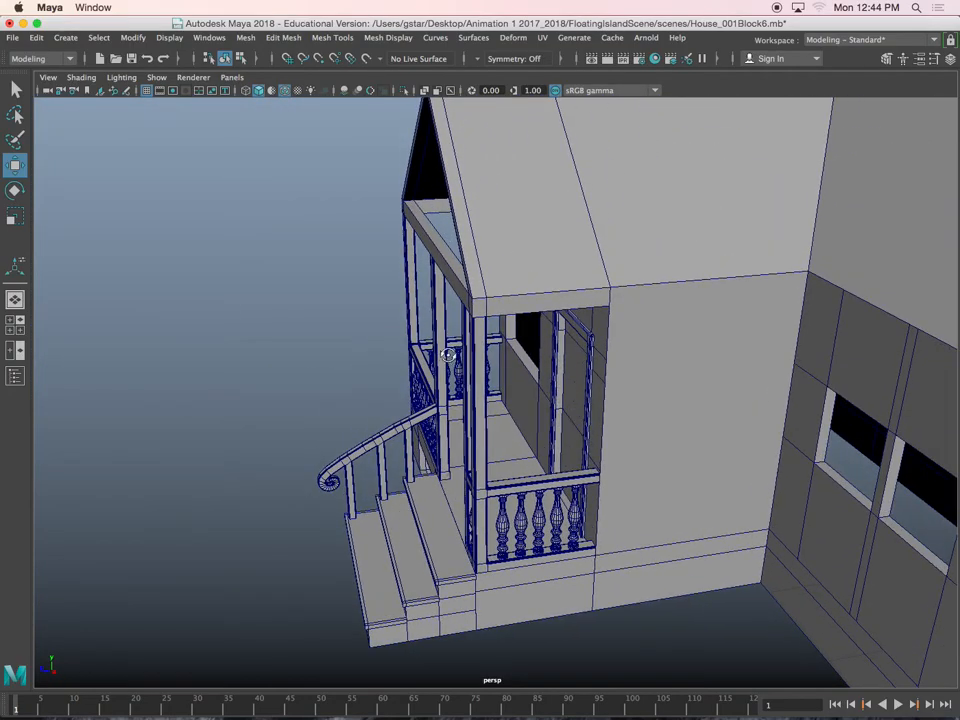
left_click_drag(448, 358, 527, 360, "alt")
middle_click_drag(500, 345, 590, 415, "alt")
scroll(567, 409, "up", 8)
left_click_drag(454, 355, 590, 335, "alt")
left_click(391, 270)
left_click_drag(404, 287, 334, 280, "alt")
right_click_drag(333, 277, 332, 242)
left_click_drag(336, 244, 374, 292, "alt")
left_click(376, 241)
left_click_drag(439, 349, 539, 328, "alt")
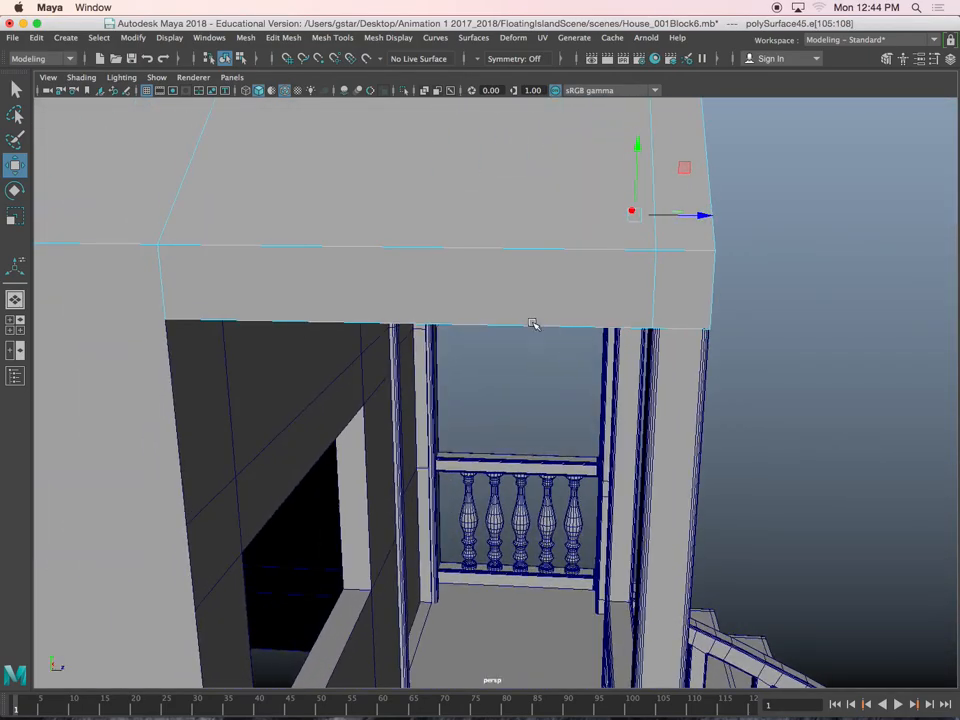
left_click(511, 318)
left_click_drag(705, 326, 690, 322, "alt")
Extend the edge selection over the porch gable's peak and its sloping fascia boards
left_click_drag(656, 254, 552, 344, "alt")
left_click(540, 150)
left_click_drag(573, 388, 612, 363, "alt")
left_click_drag(543, 407, 490, 402, "alt")
left_click(501, 401)
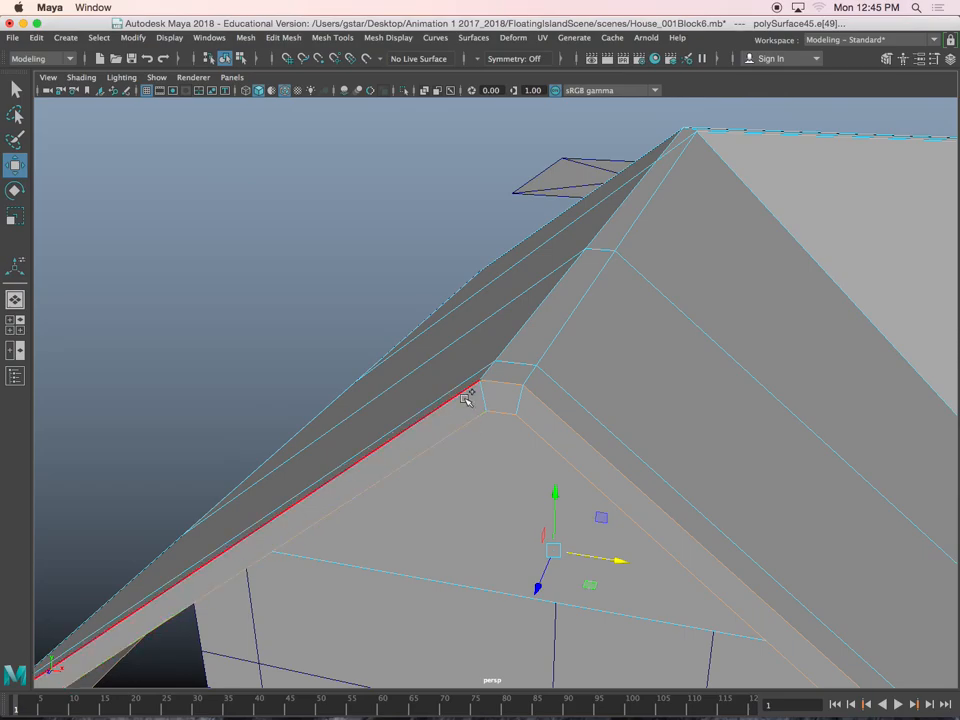
scroll(468, 400, "down", 5)
left_click_drag(468, 400, 694, 373, "alt")
scroll(367, 361, "up", 5)
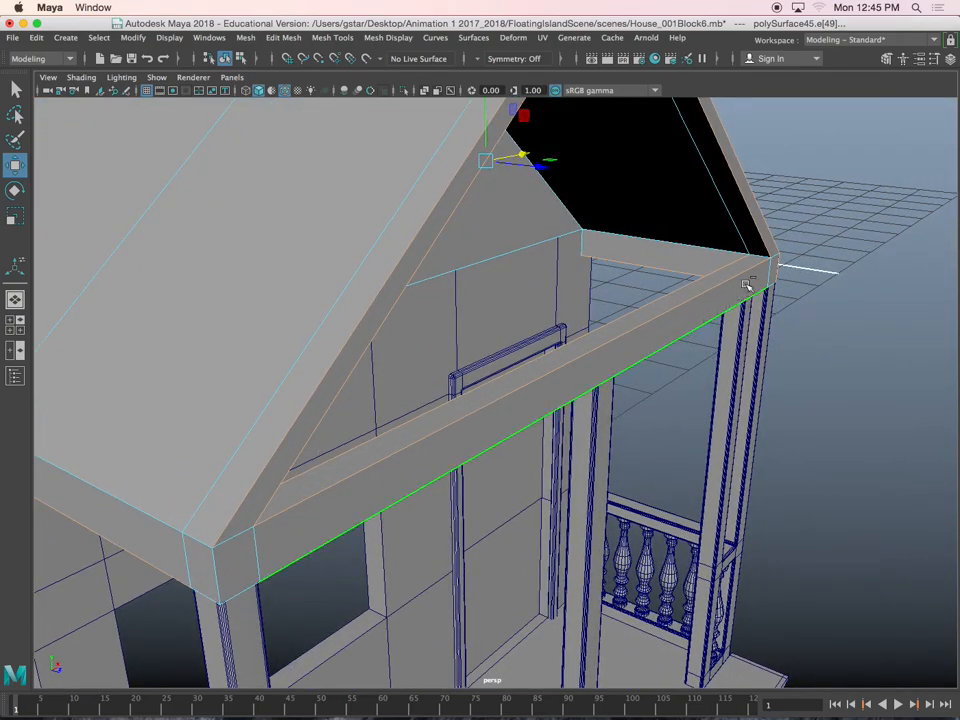
left_click_drag(706, 254, 542, 271, "alt")
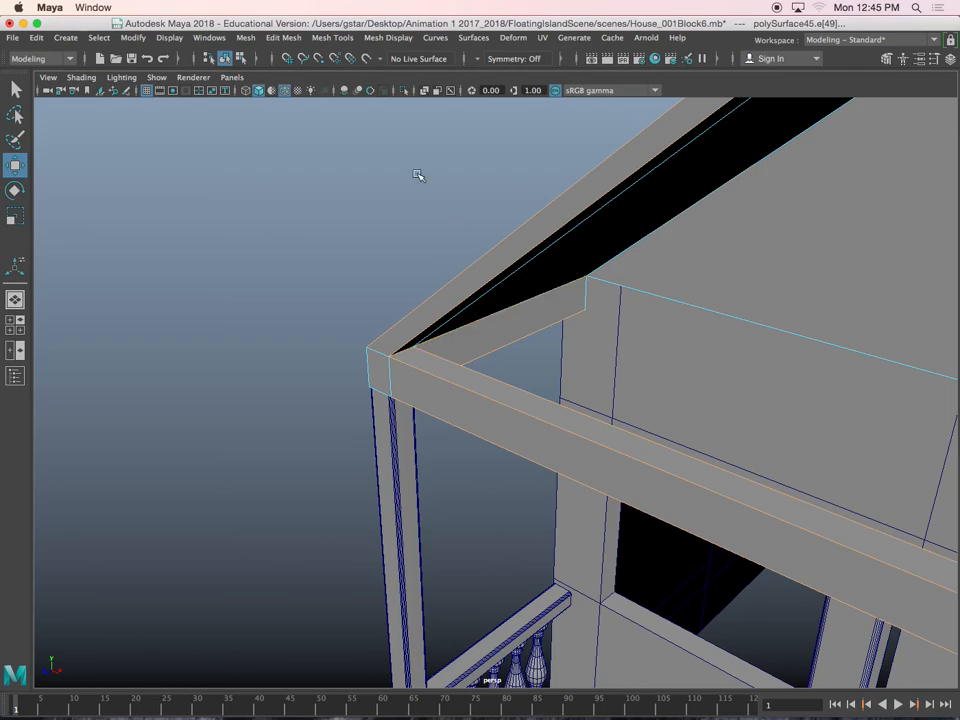
Try beveling the selected porch roof edges with 3 segments
left_click(283, 37)
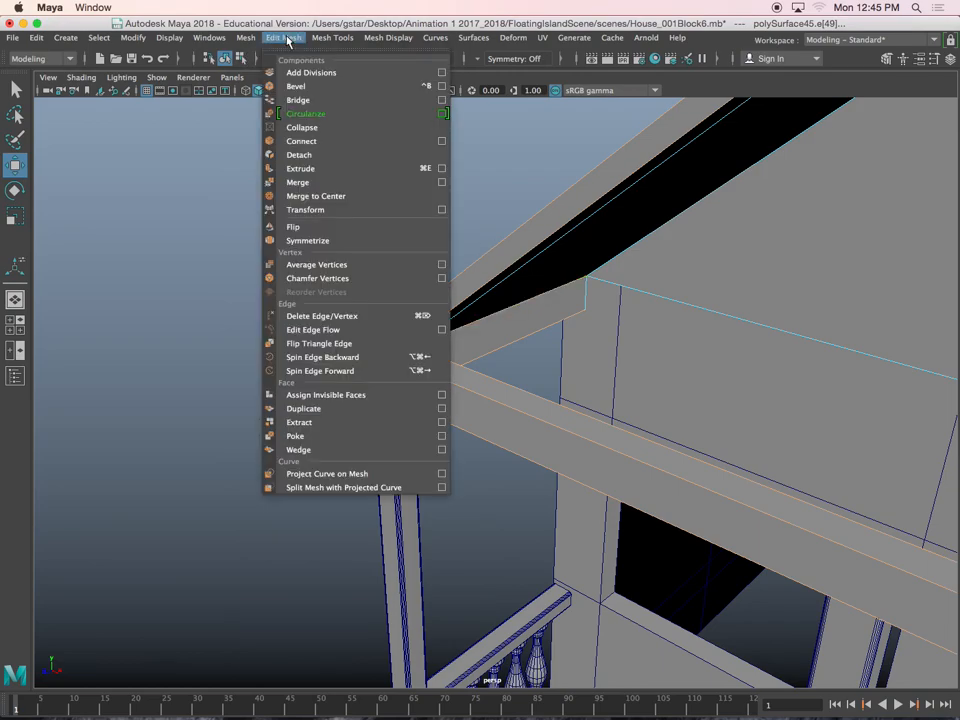
left_click(303, 89)
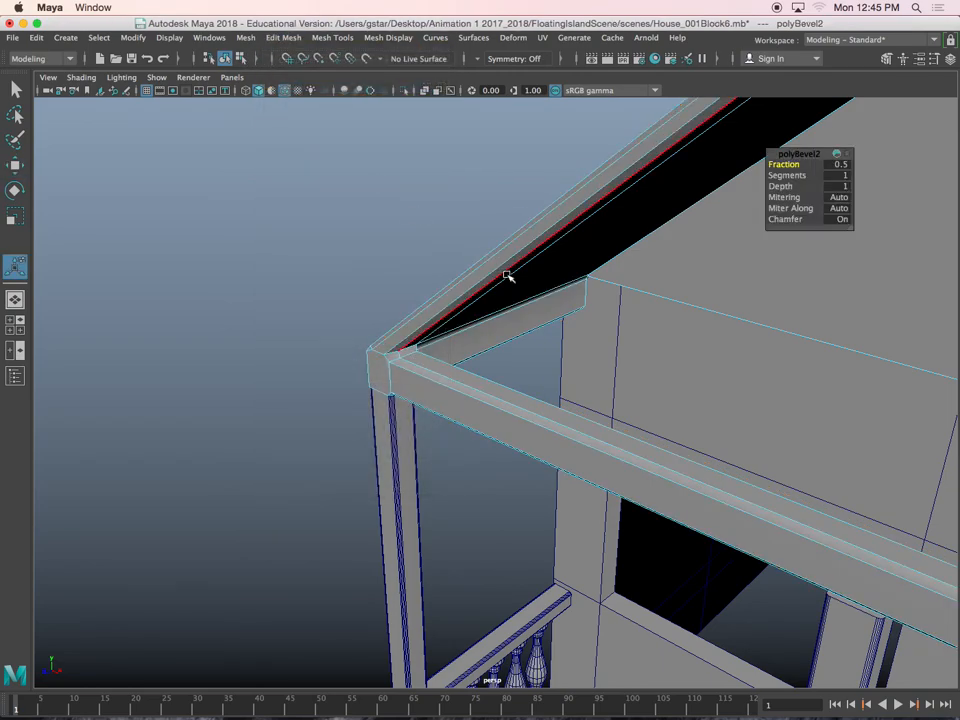
left_click_drag(501, 271, 440, 275, "alt")
left_click_drag(784, 176, 792, 176)
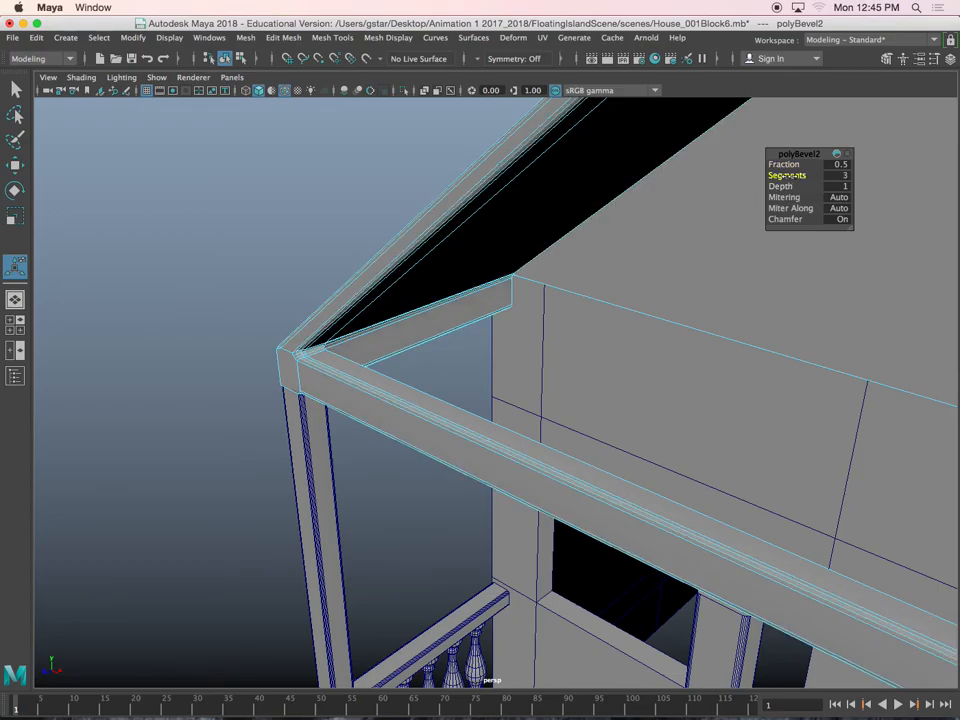
right_click_drag(700, 252, 530, 340, "alt")
left_click_drag(523, 345, 652, 322, "alt")
Add the vertical edges at the porch roof's front corners to the bevel selection
left_click(371, 412)
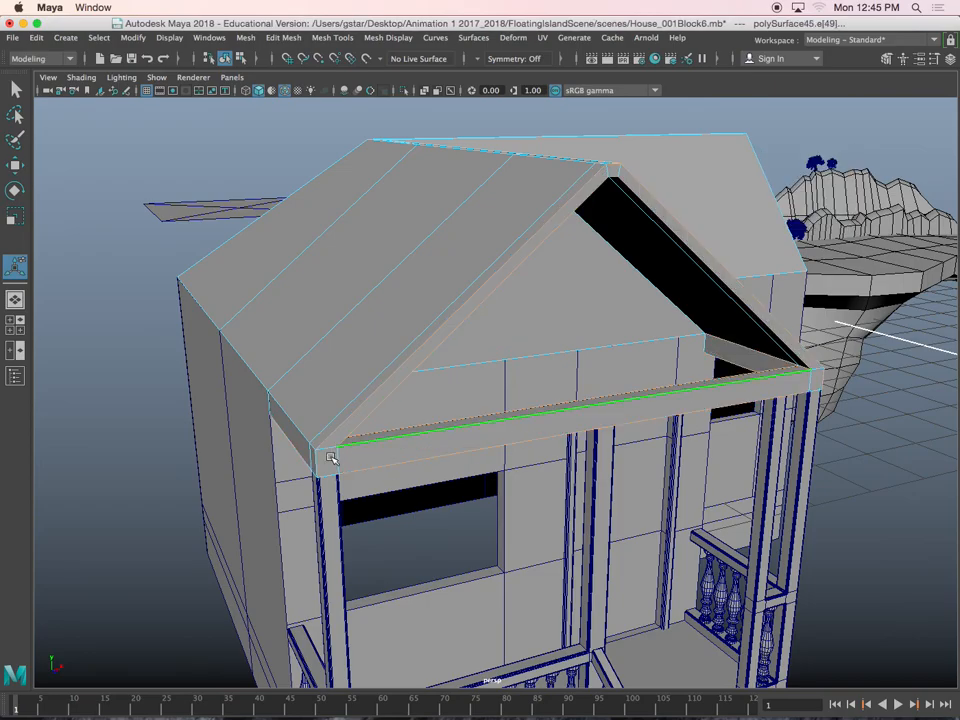
right_click_drag(316, 471, 417, 402, "alt")
left_click_drag(371, 374, 427, 370, "alt")
scroll(469, 322, "down", 5)
left_click_drag(469, 323, 586, 325, "alt")
Bevel the selected porch roof edges with a fraction of 0.5 and 4 segments
left_click(284, 38)
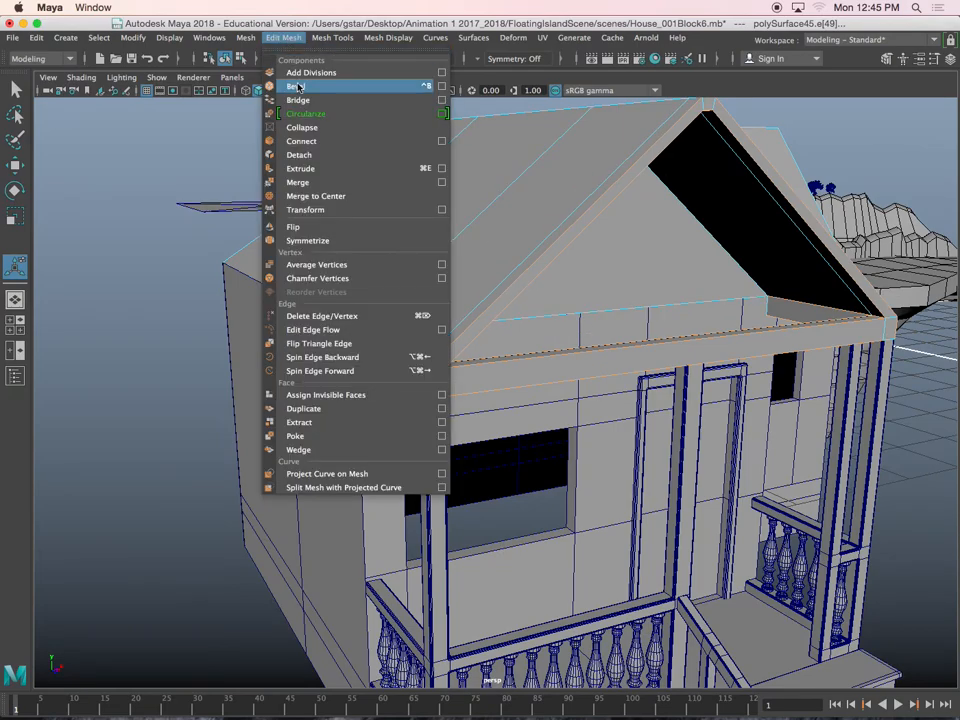
left_click(290, 86)
scroll(488, 321, "up", 5)
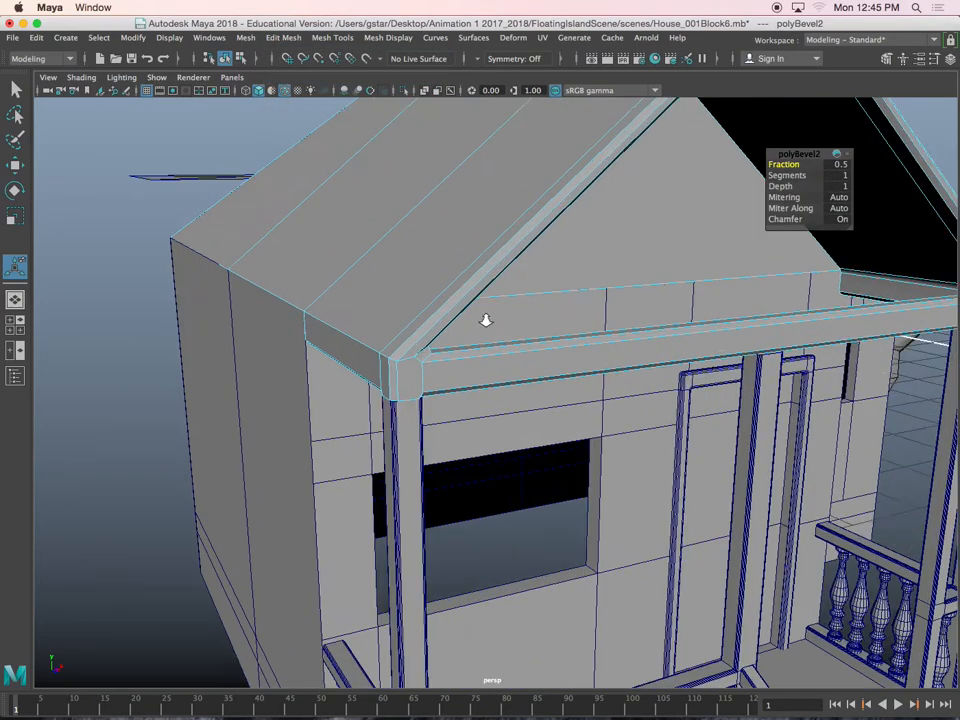
left_click_drag(786, 176, 805, 177)
scroll(489, 369, "up", 8)
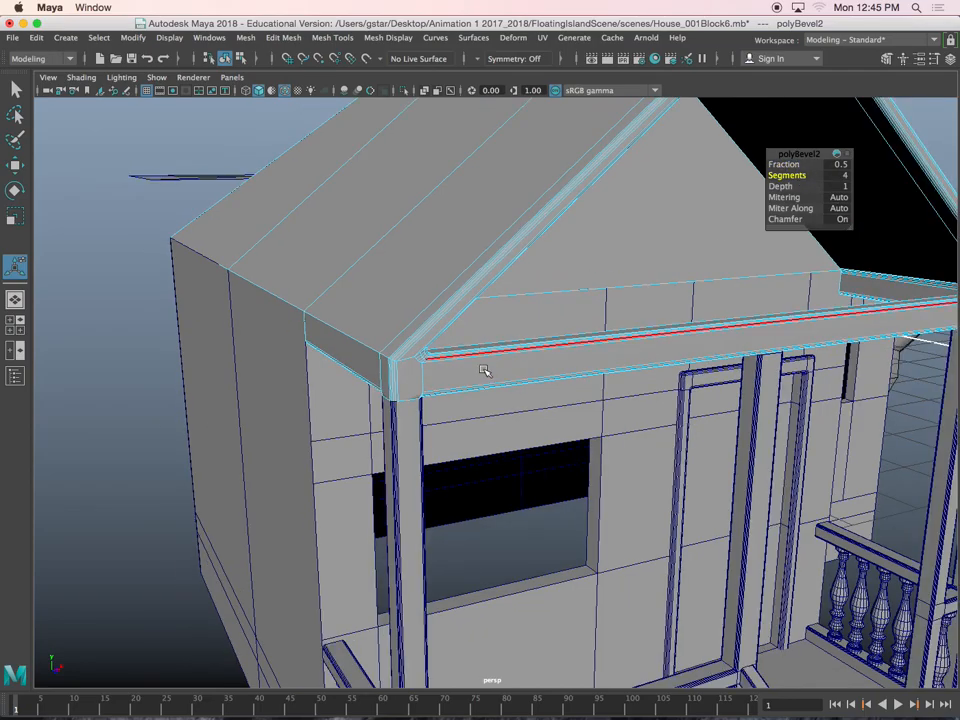
left_click_drag(409, 343, 251, 386, "alt")
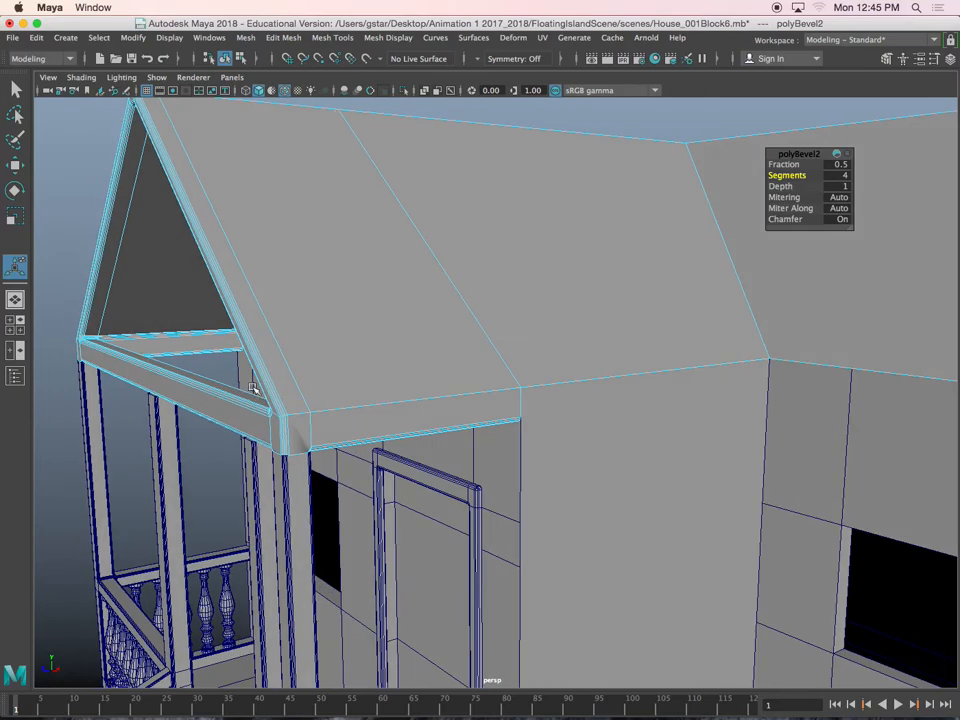
Inspect the beveled front corner of the porch roof and undo the bevel
middle_click_drag(270, 422, 349, 371, "alt")
scroll(347, 373, "up", 5)
middle_click_drag(290, 335, 335, 350, "alt")
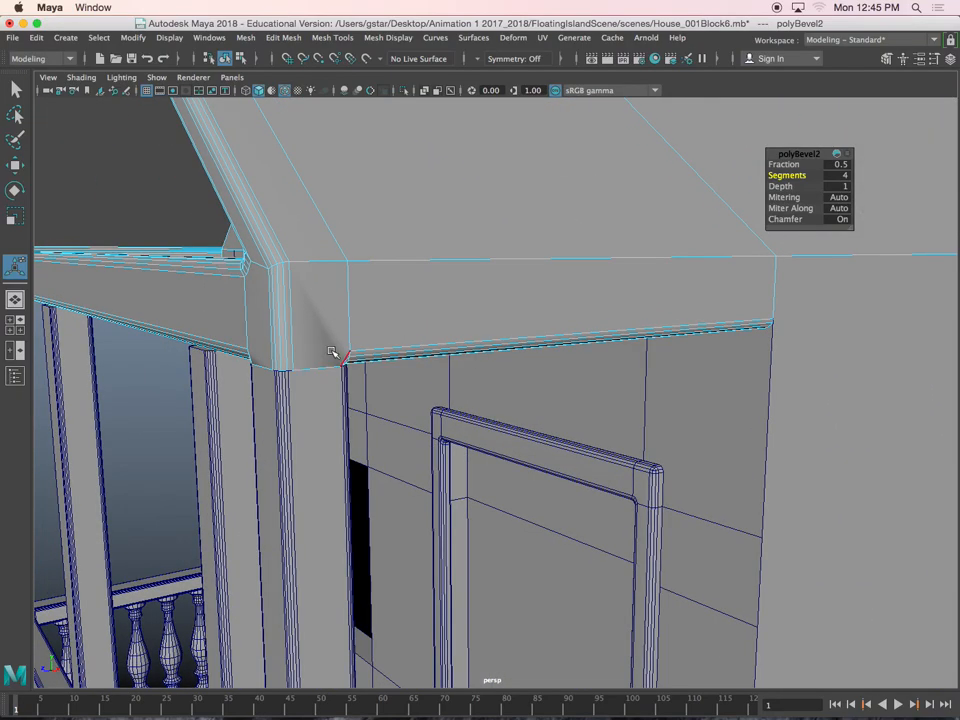
key("super+z")
key("super+z")
Add the short bottom edges at the porch roof's front corners to the edge selection
left_click_drag(384, 387, 364, 364, "alt")
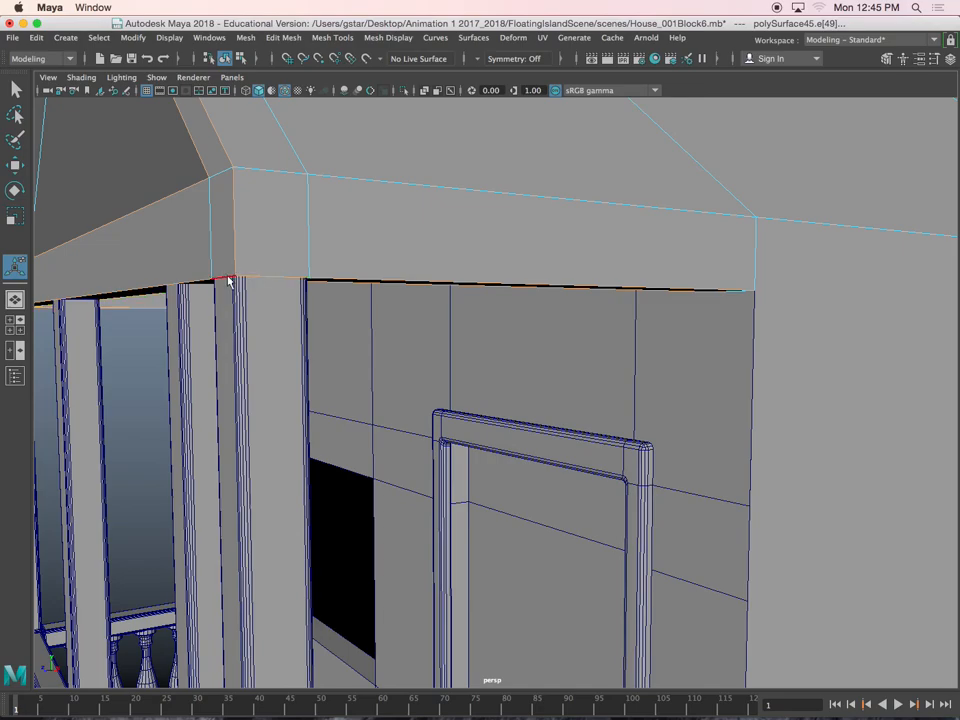
left_click_drag(215, 315, 555, 332, "alt")
scroll(366, 340, "up", 4)
middle_click_drag(366, 340, 360, 352, "alt")
left_click(288, 335, "shift")
left_click_drag(288, 335, 366, 334, "alt")
left_click_drag(427, 255, 395, 247, "alt")
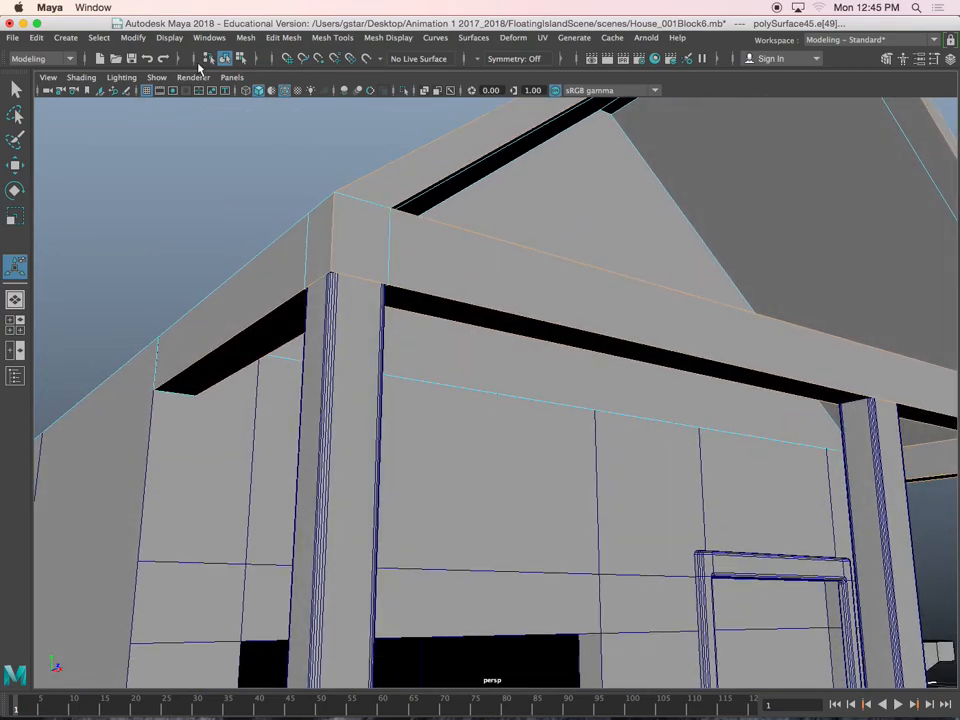
Bevel the selected porch roof edges with a fraction of 0.5 and 4 segments, then clear the selection
left_click(283, 37)
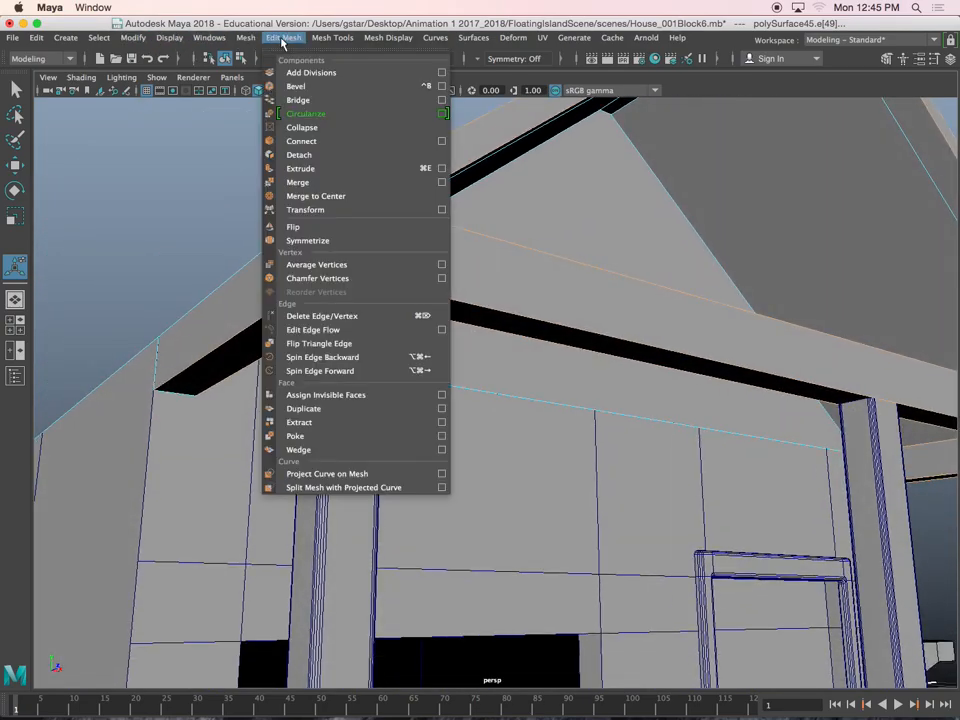
left_click(305, 87)
left_click_drag(451, 339, 605, 263, "alt")
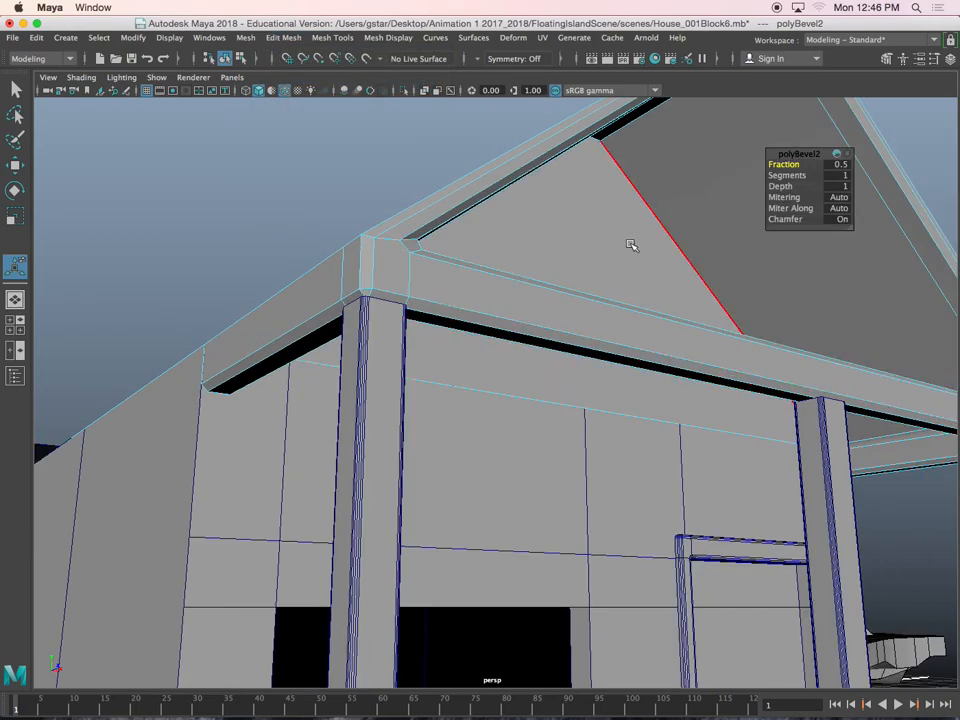
left_click_drag(786, 176, 806, 175)
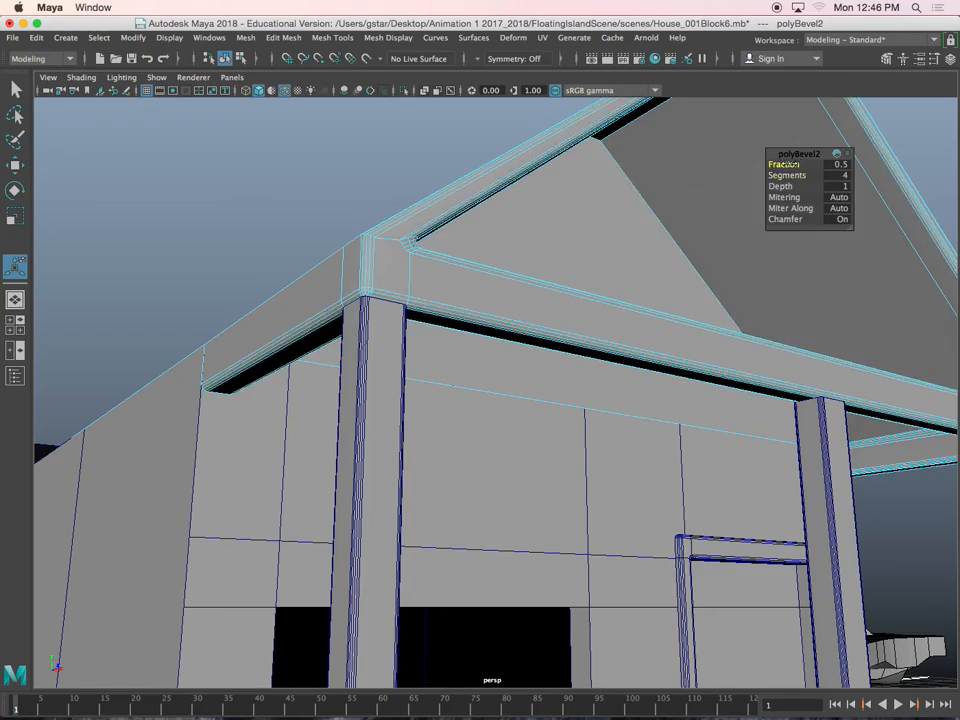
left_click_drag(786, 164, 785, 164)
left_click_drag(577, 216, 508, 241, "alt")
right_click_drag(465, 207, 531, 187)
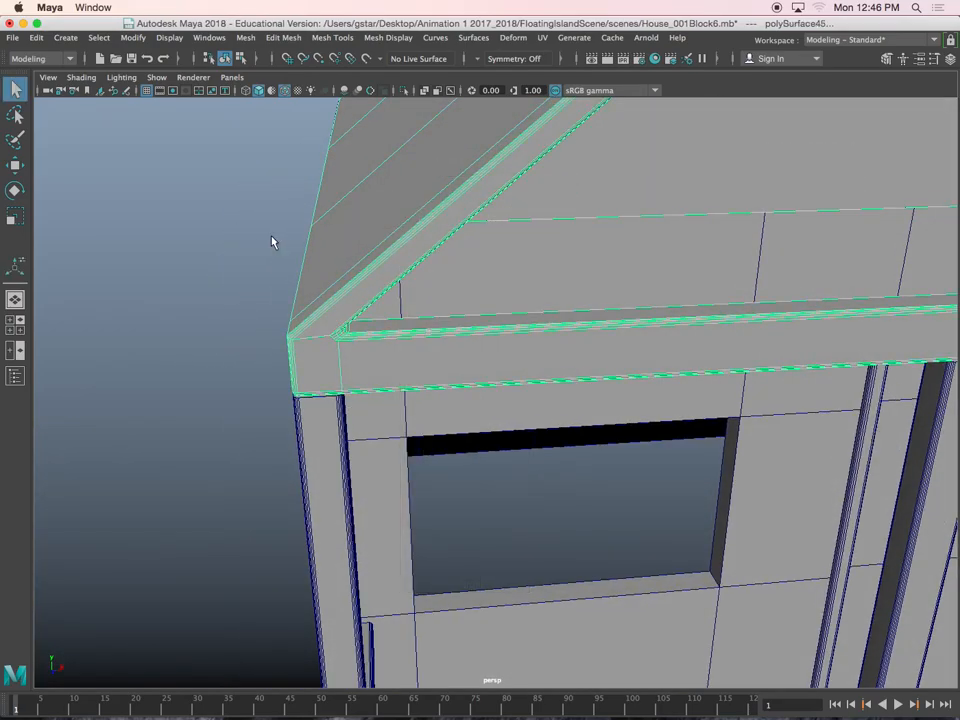
left_click(271, 239)
Examine the porch roof, railings and front stairs from several angles, ending close to the front door
scroll(271, 240, "down", 10)
left_click_drag(341, 328, 353, 349, "alt")
scroll(330, 365, "up", 5)
scroll(357, 349, "up", 2)
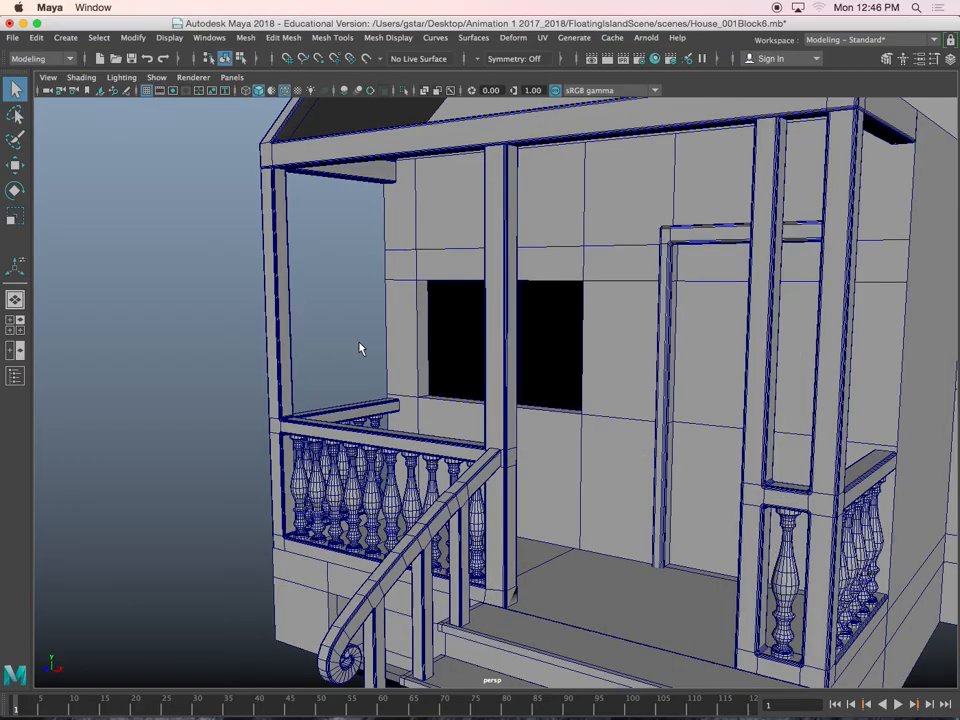
left_click_drag(465, 394, 541, 434, "alt")
scroll(541, 434, "down", 3)
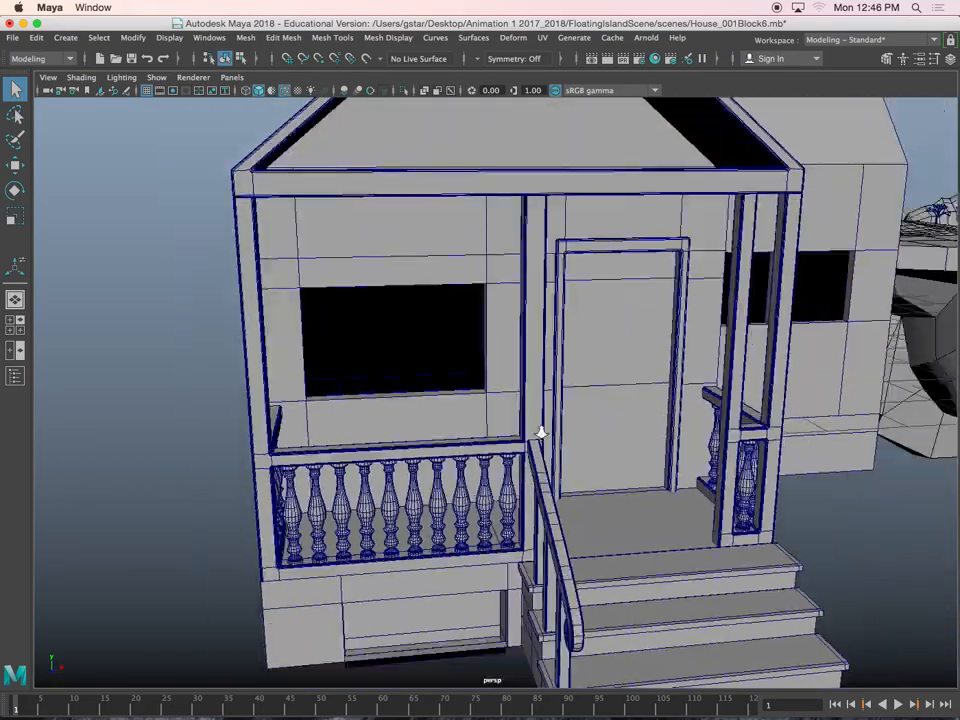
middle_click_drag(541, 434, 515, 398, "alt")
left_click_drag(588, 376, 502, 384, "alt")
scroll(557, 385, "up", 4)
middle_click_drag(557, 385, 410, 380, "alt")
left_click_drag(615, 382, 579, 379, "alt")
scroll(540, 411, "up", 4)
Select the house wall behind the door frame and show it up close above the porch railing in the side view
left_click(551, 420)
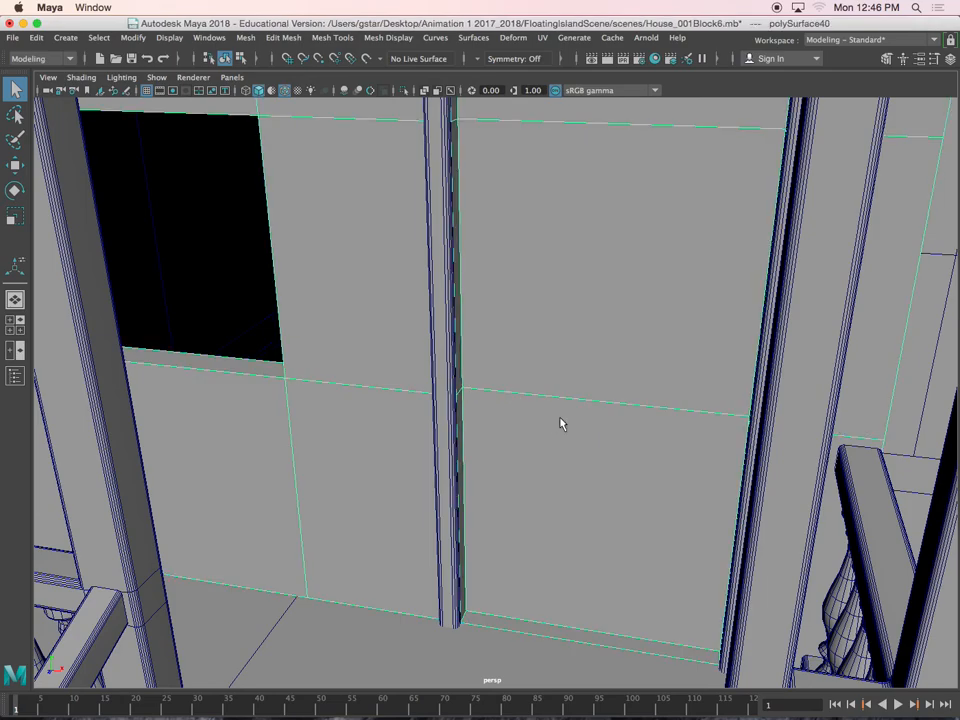
key("space")
key("space")
scroll(718, 407, "up", 5)
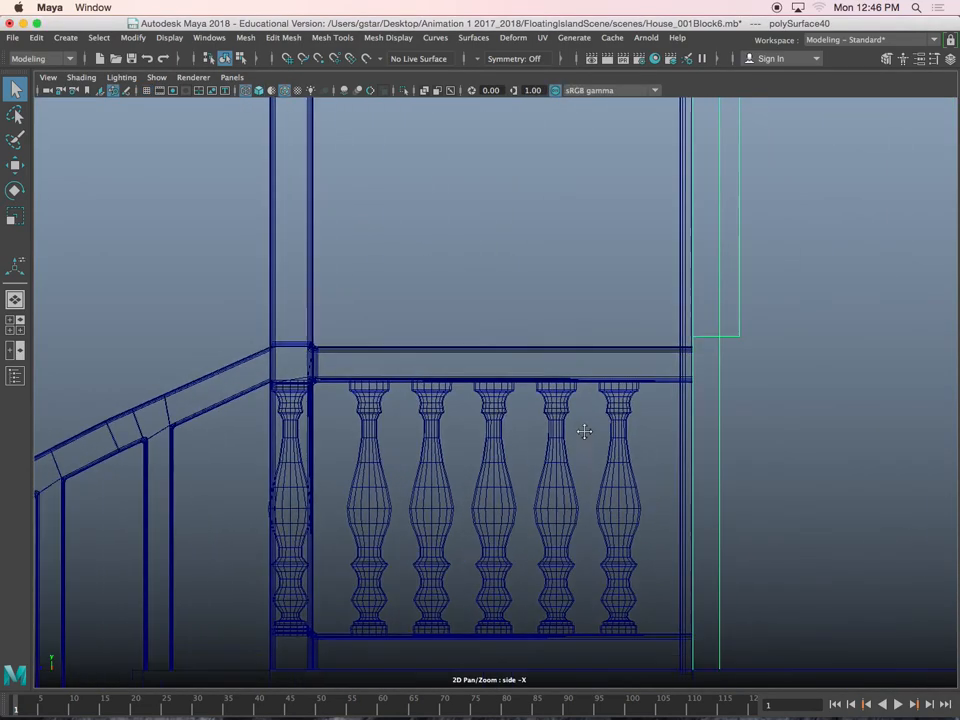
scroll(519, 470, "up", 3)
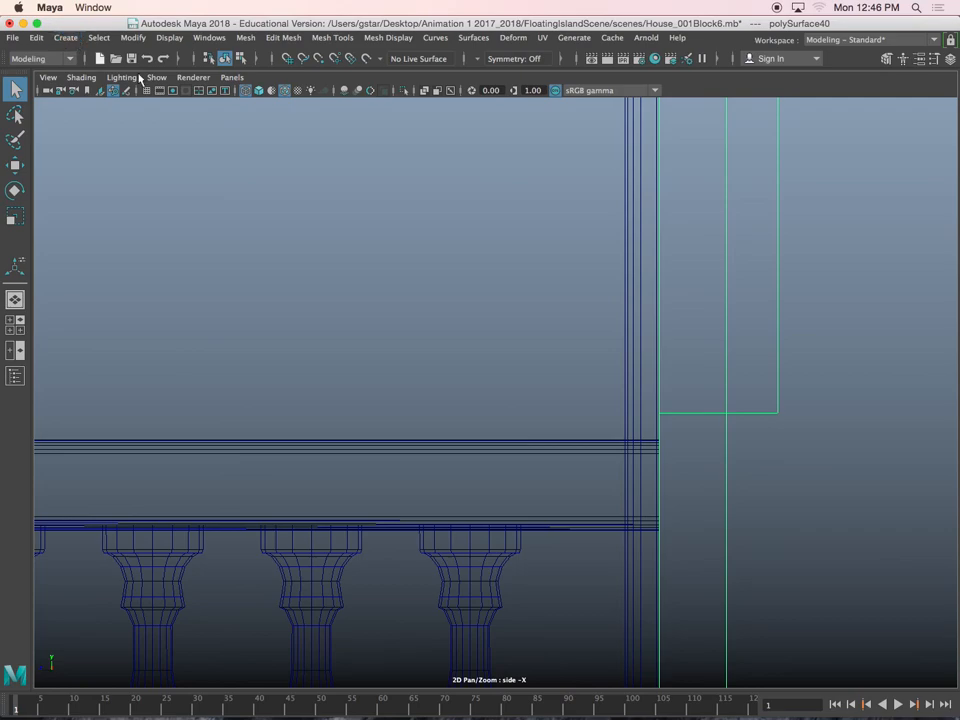
Sketch a curved molding profile with the Grease Pencil on a new frame, beside the porch post in the side view
left_click(124, 91)
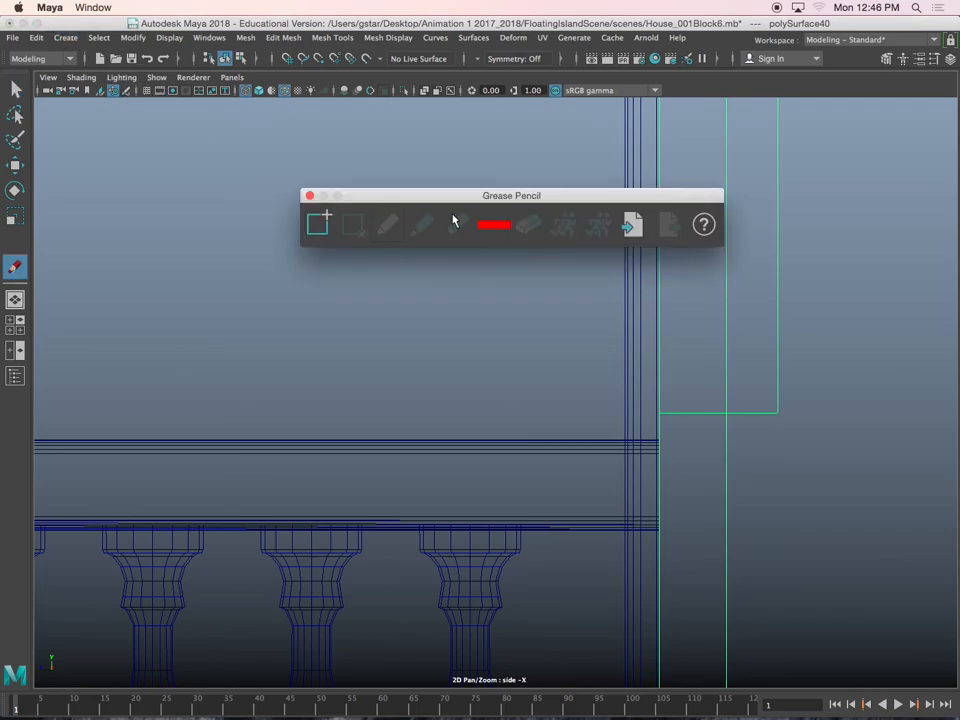
left_click(330, 231)
scroll(512, 279, "up", 3)
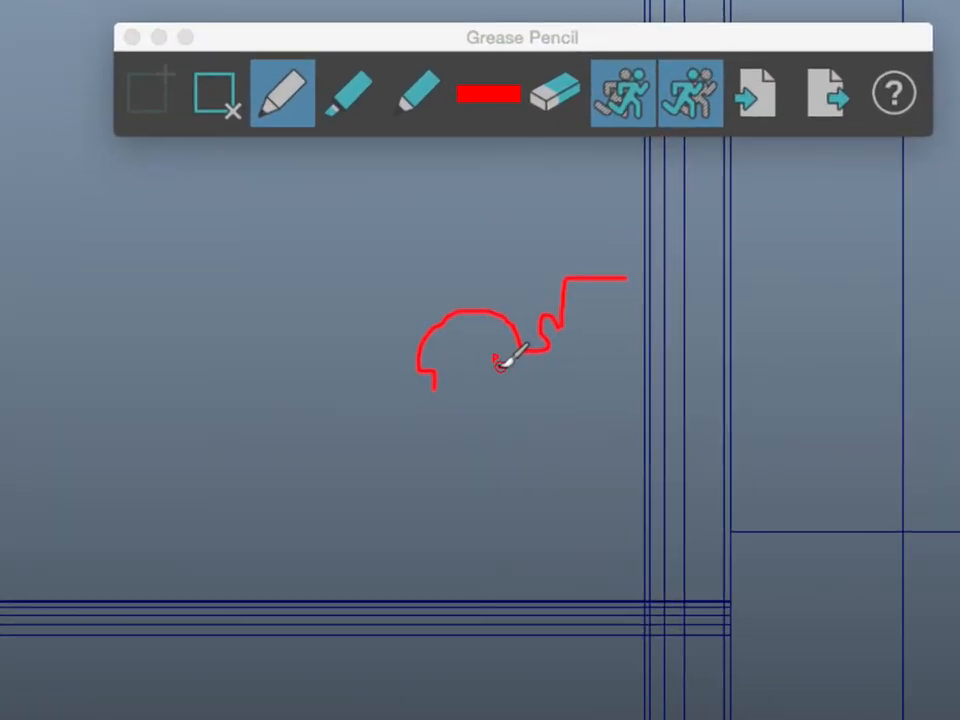
left_click(131, 38)
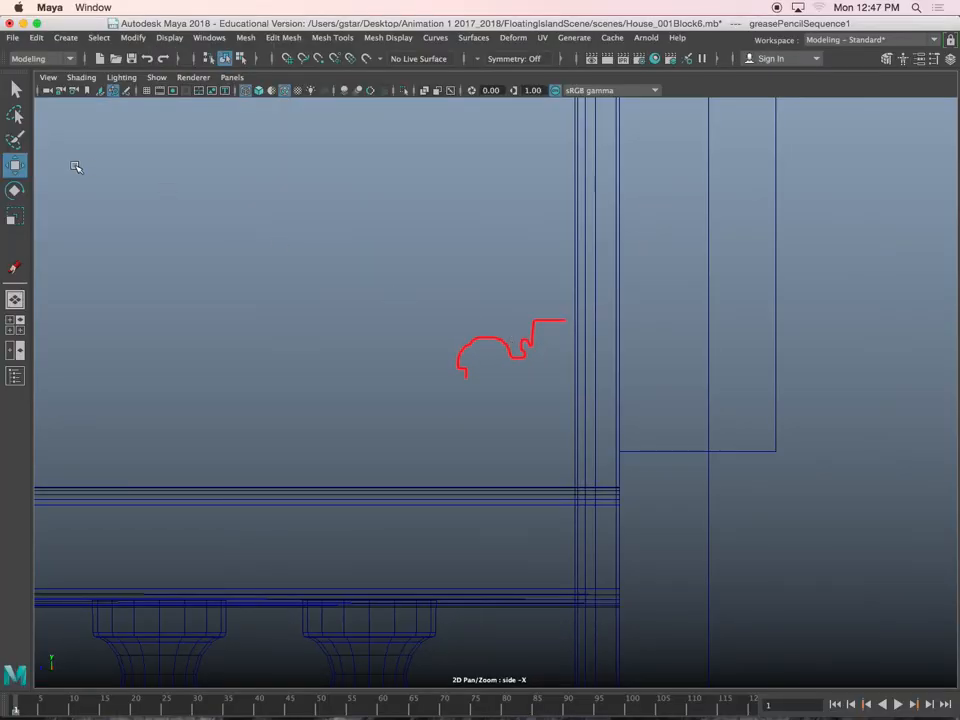
Start an EP curve along the sketched profile, tracing its straight top end and vertical drop
left_click(60, 42)
mouse_move(110, 141)
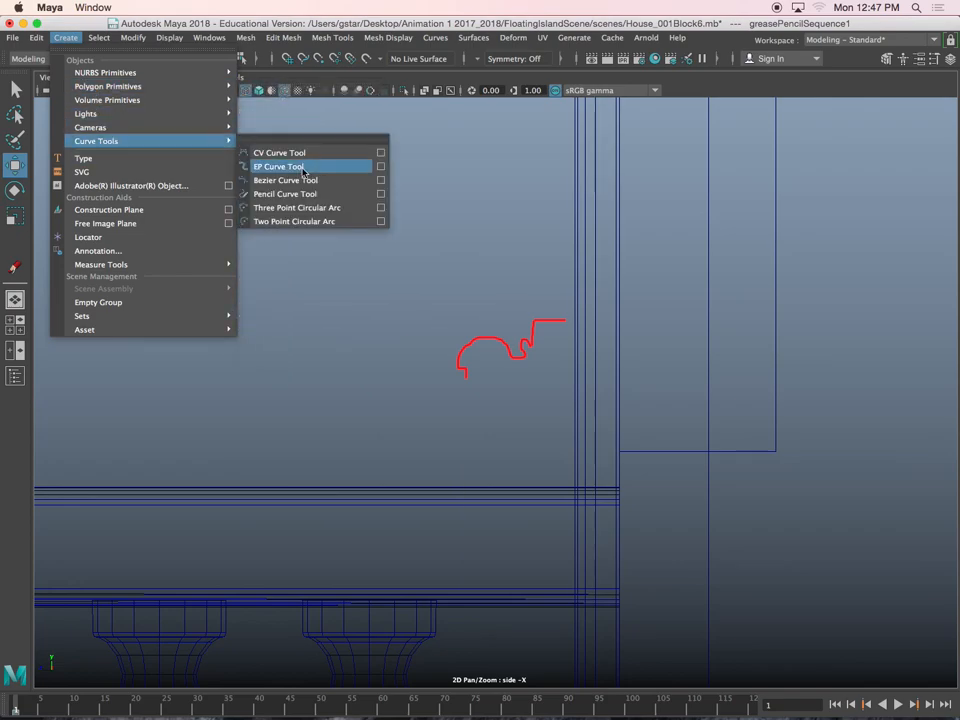
left_click(306, 167)
scroll(572, 352, "up", 5)
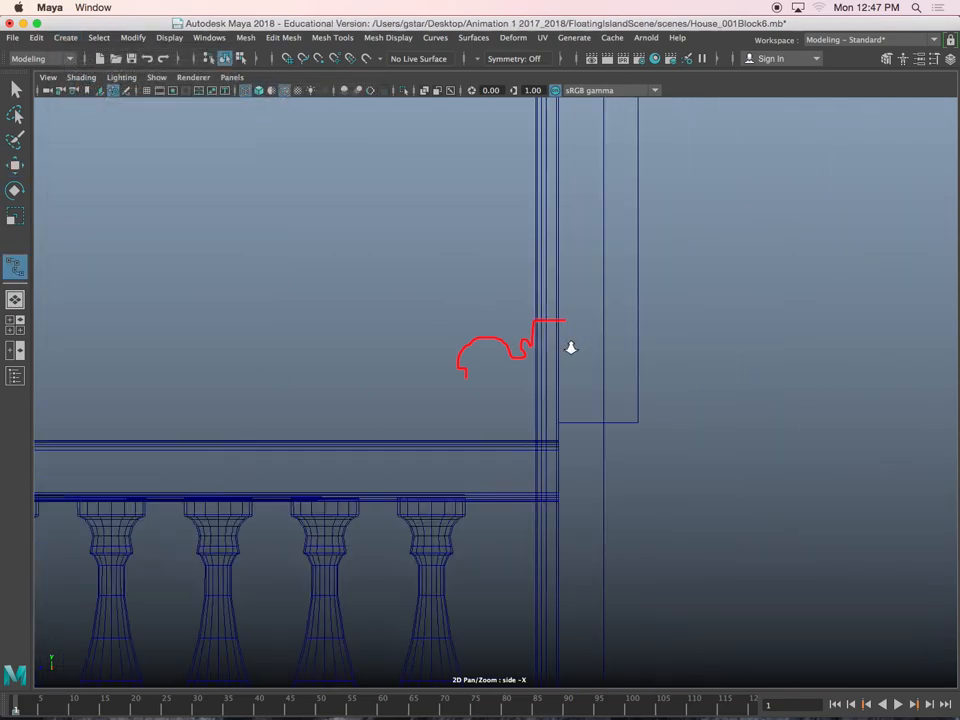
scroll(522, 324, "up", 1)
middle_click_drag(522, 325, 573, 358)
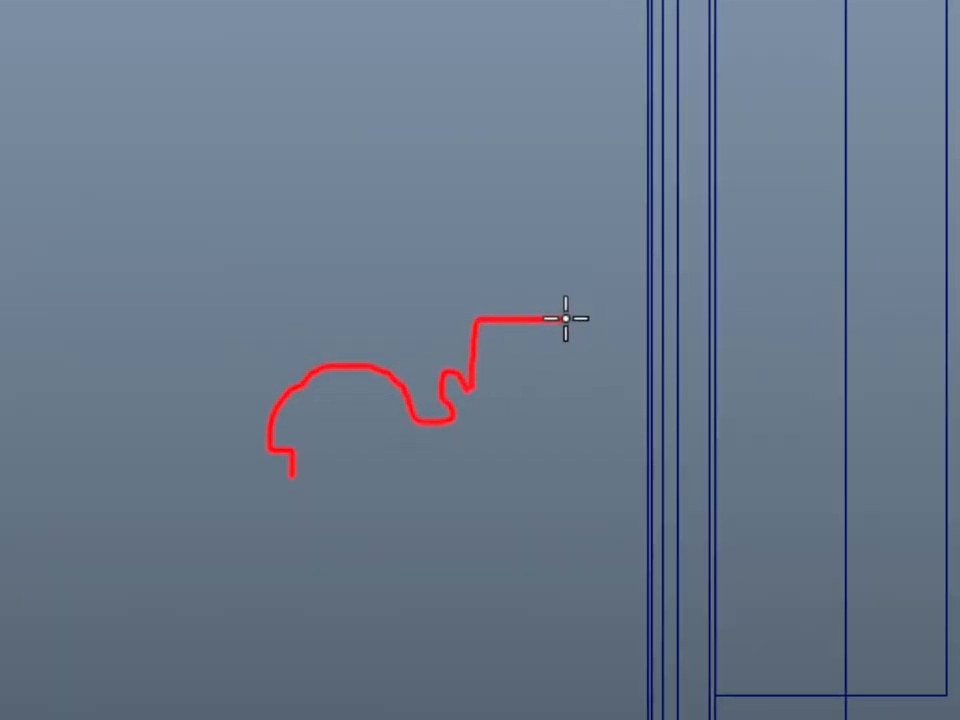
middle_click_drag(577, 325, 553, 328)
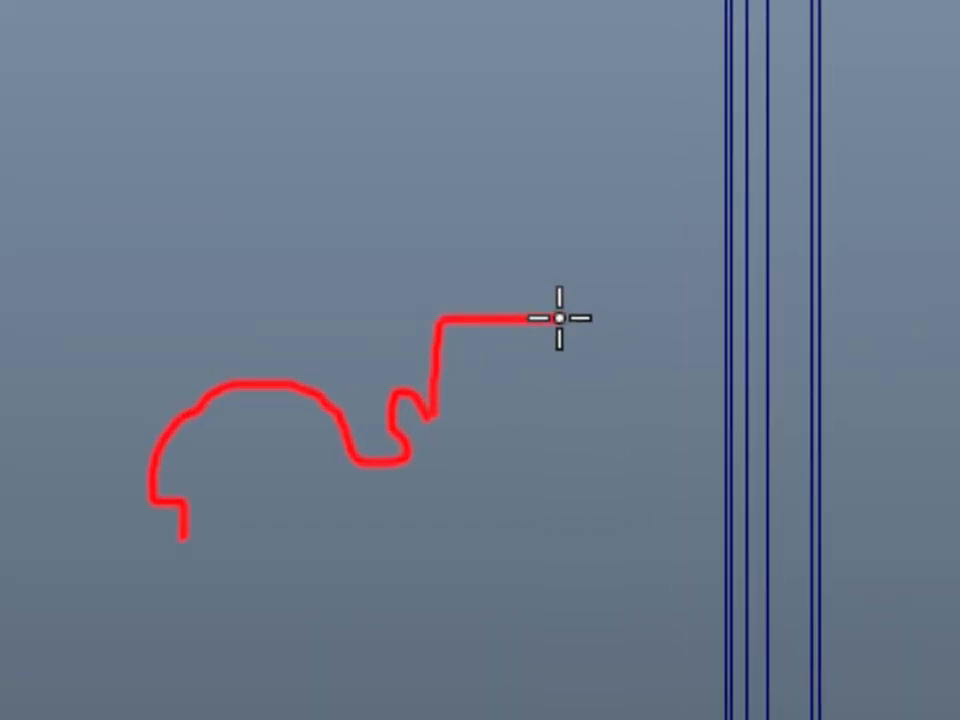
left_click(508, 321)
left_click(443, 318)
left_click(433, 366)
left_click(435, 402)
Continue the EP curve around the sketch's small hook and along the trough below it
left_click(418, 394)
left_click(401, 388)
left_click(385, 408)
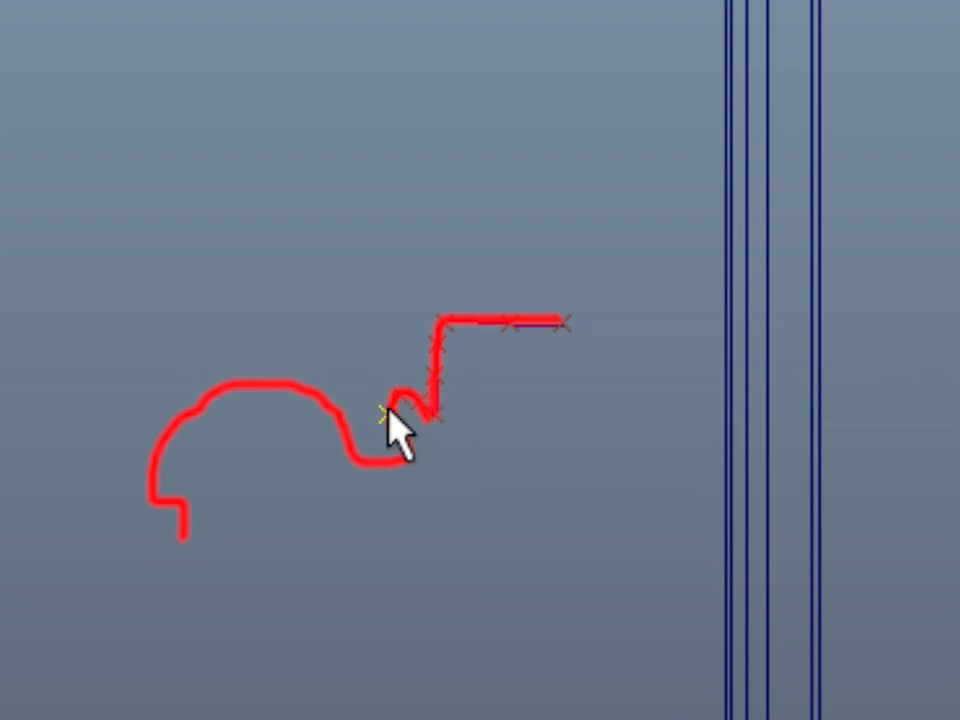
left_click(402, 433)
left_click(403, 461)
left_click(382, 468)
left_click(357, 448)
Trace the sketch's large arch and stepped end lip, and finish the EP curve
left_click(337, 407)
left_click(282, 381)
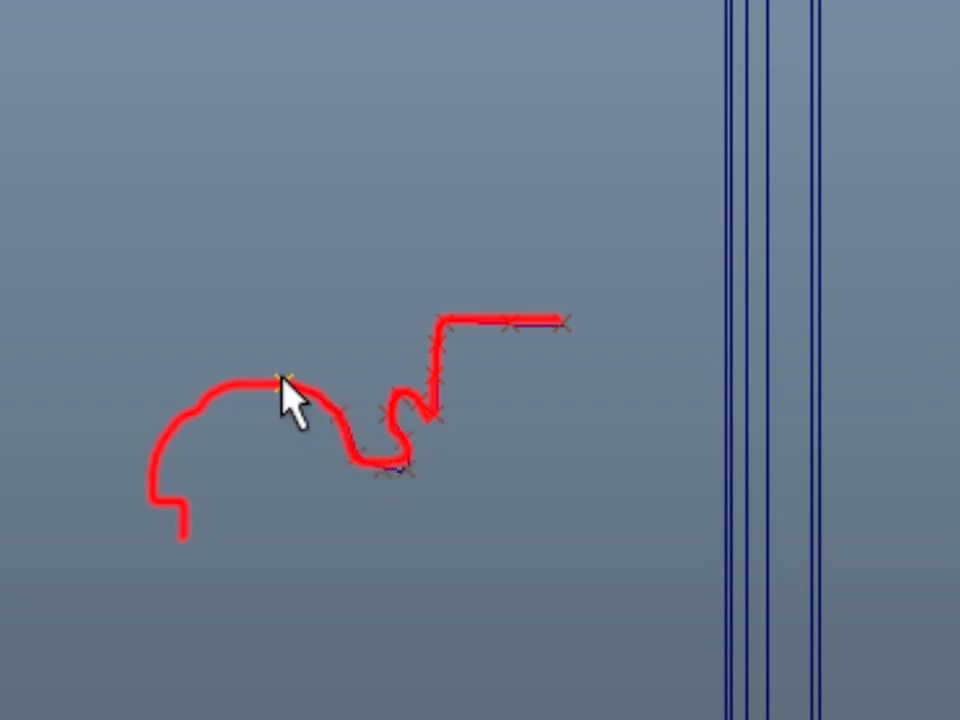
left_click(213, 387)
left_click(161, 432)
left_click(149, 489)
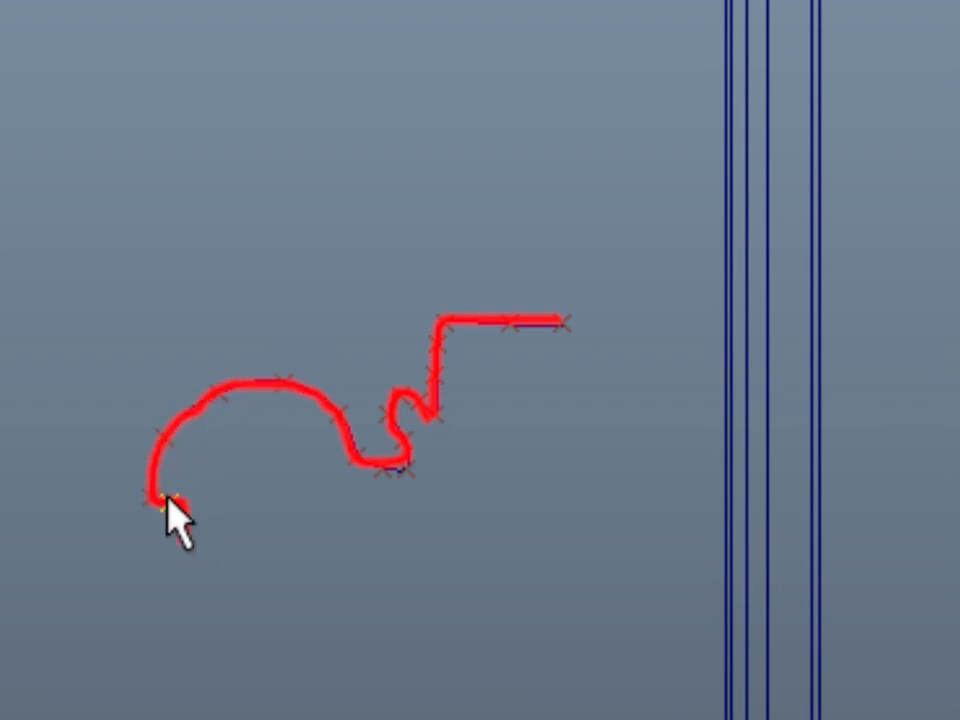
left_click(185, 505)
left_click(184, 536)
key("Return")
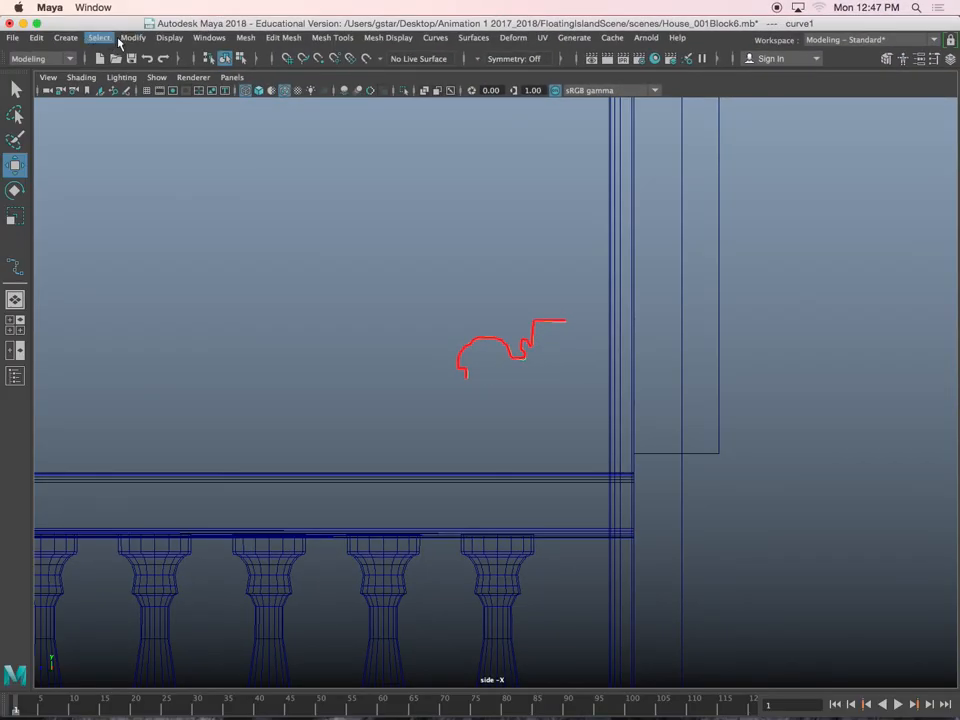
Center the profile curve's pivot and move the curve above the red sketch
left_click(92, 40)
left_click(168, 138)
left_click_drag(522, 353, 497, 277)
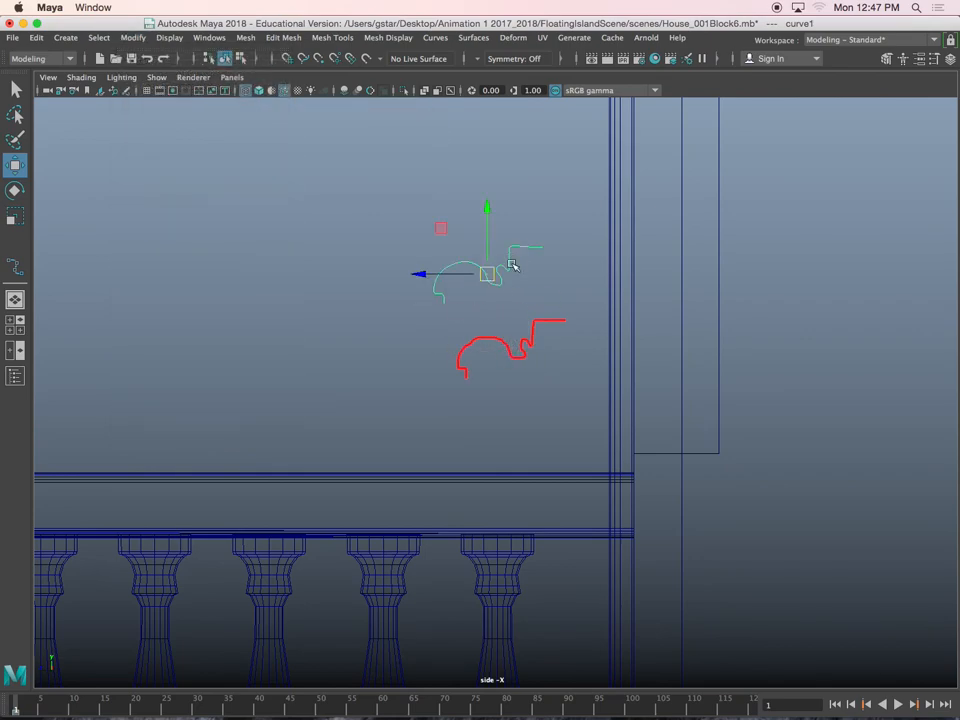
middle_click_drag(524, 249, 521, 240, "alt")
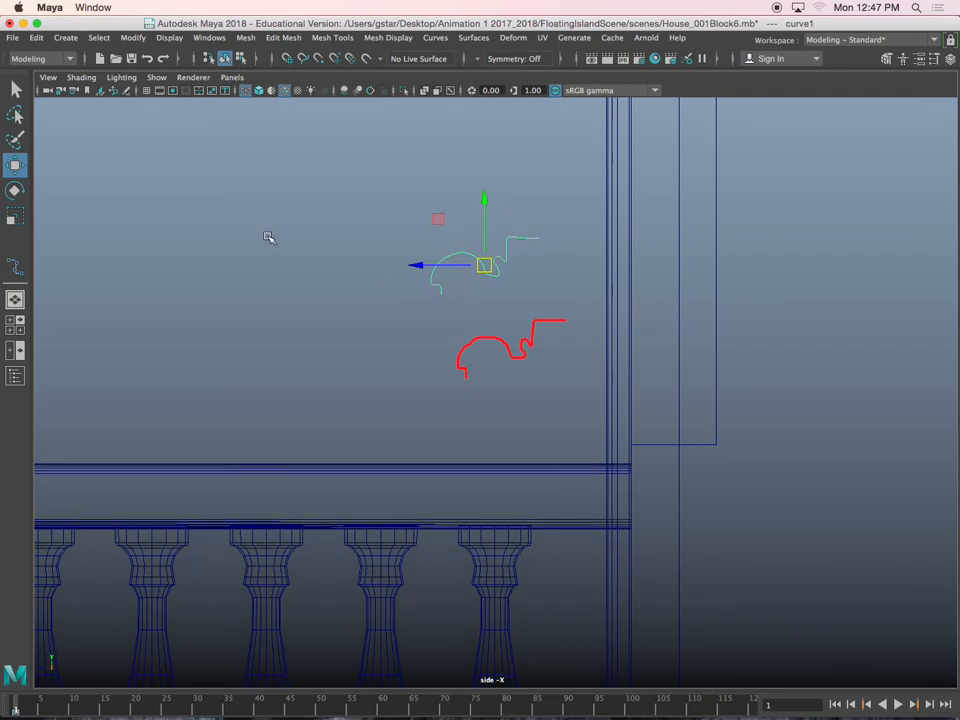
Delete the Grease Pencil frame containing the red profile sketch
left_click(127, 91)
left_click(352, 224)
left_click(309, 196)
Scale the curve's top-end control vertices into a level line and the drop's control vertices into a vertical line
key("r")
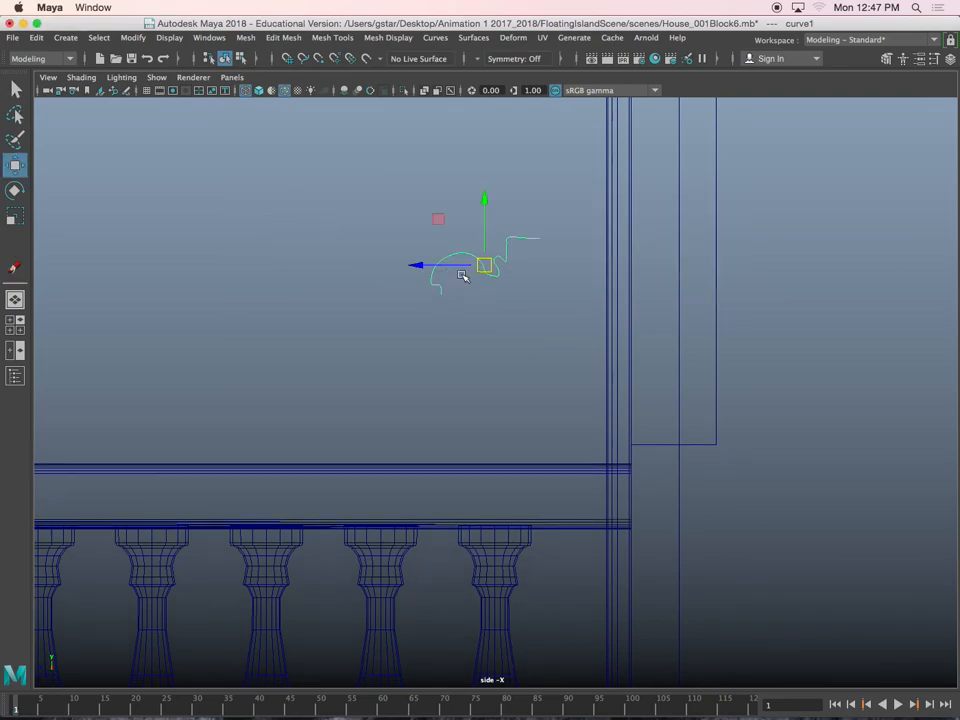
scroll(454, 279, "up", 6)
scroll(530, 350, "up", 2)
scroll(585, 242, "up", 2)
right_click_drag(603, 202, 543, 199)
middle_click_drag(585, 201, 561, 232, "alt")
scroll(548, 210, "up", 2)
middle_click_drag(513, 160, 453, 239, "alt")
left_click_drag(614, 259, 711, 281)
key("r")
left_click_drag(561, 198, 562, 271)
left_click_drag(487, 403, 487, 403)
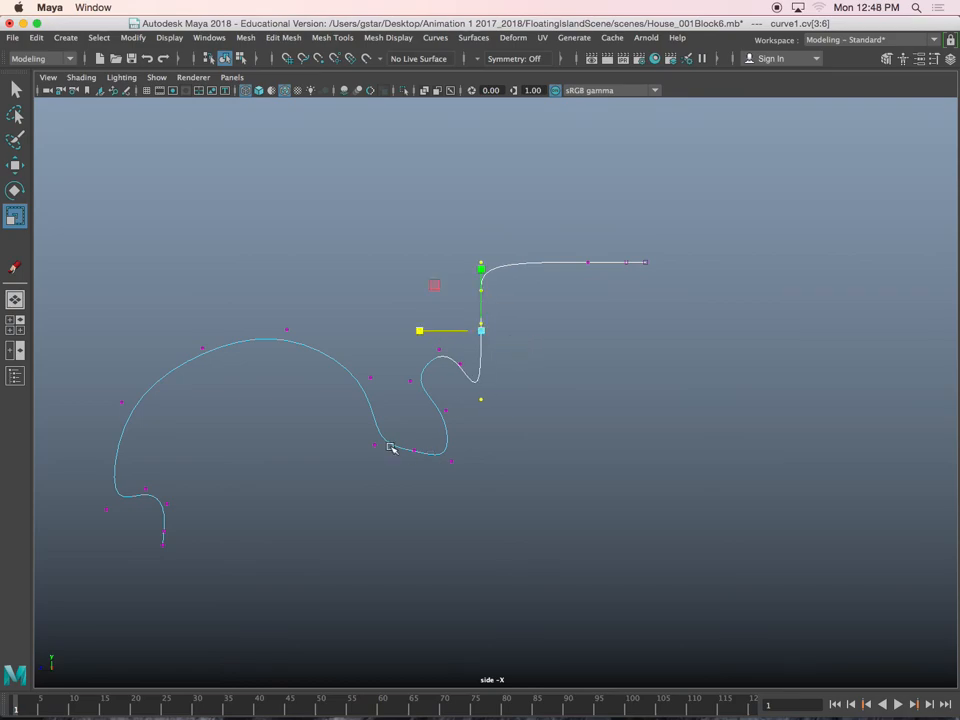
Scale the trough's bottom control vertices level and the end lip's last three control vertices into a vertical line
left_click_drag(457, 493, 457, 493)
left_click(411, 390)
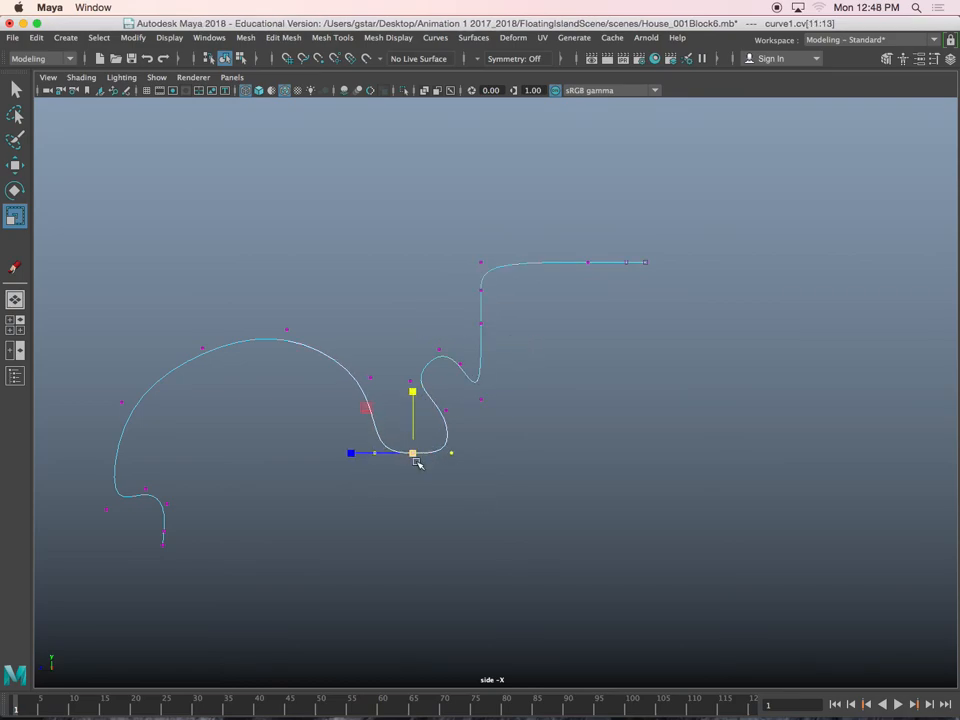
left_click(442, 406)
key("w")
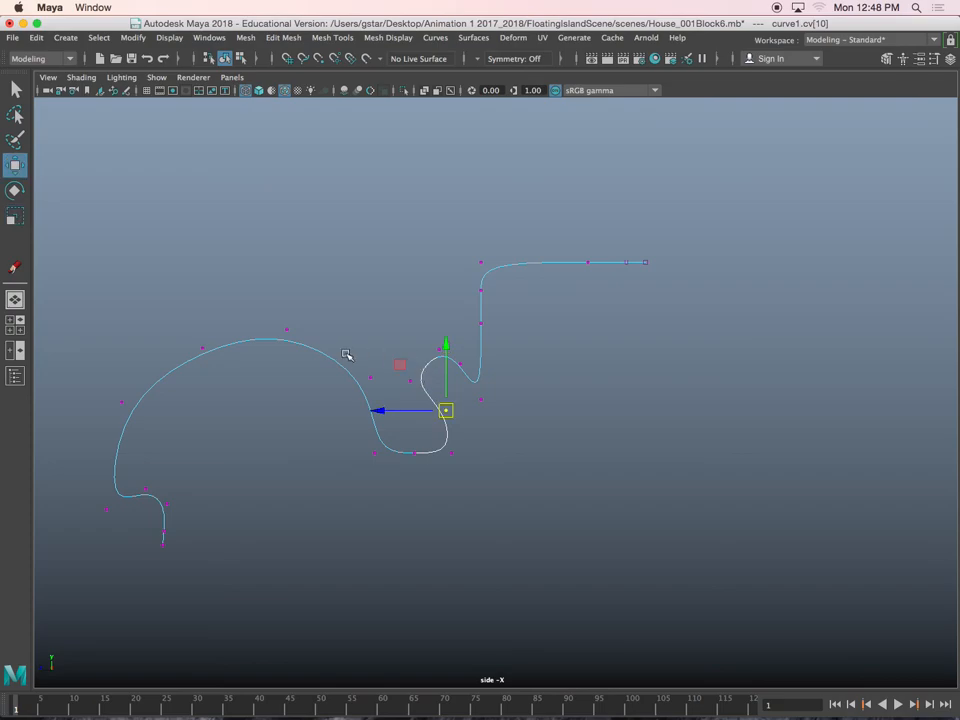
left_click_drag(213, 607, 214, 613)
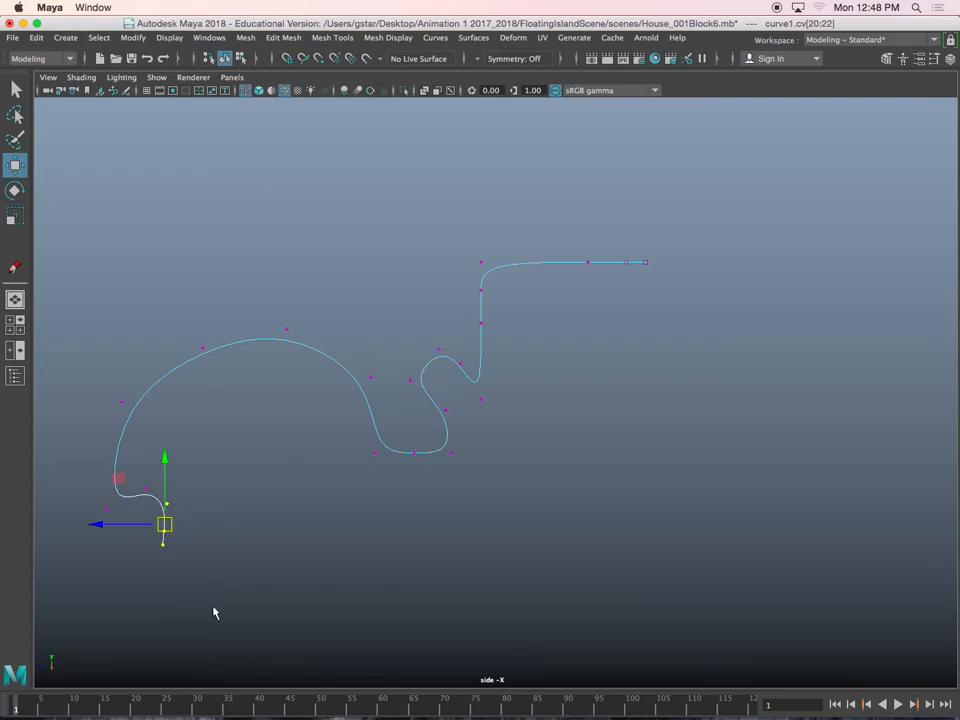
key("r")
left_click_drag(103, 524, 125, 526)
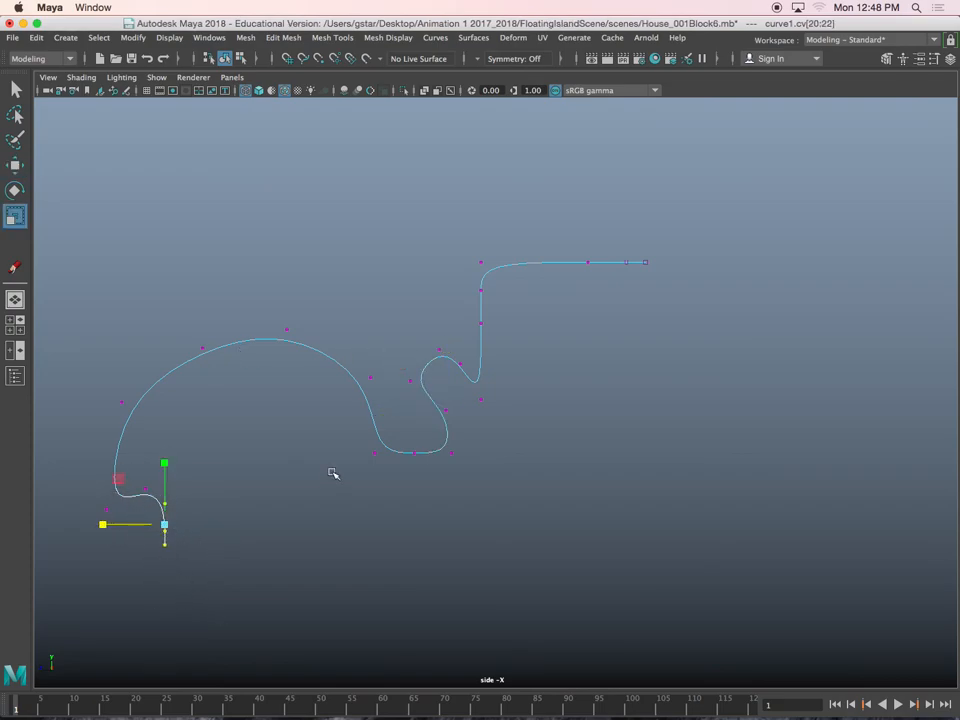
Shorten the profile's straight top end by moving its control vertices closer to the vertical drop
left_click_drag(634, 243, 654, 294)
left_click_drag(508, 189, 714, 328)
key("w")
left_click_drag(546, 268, 518, 262)
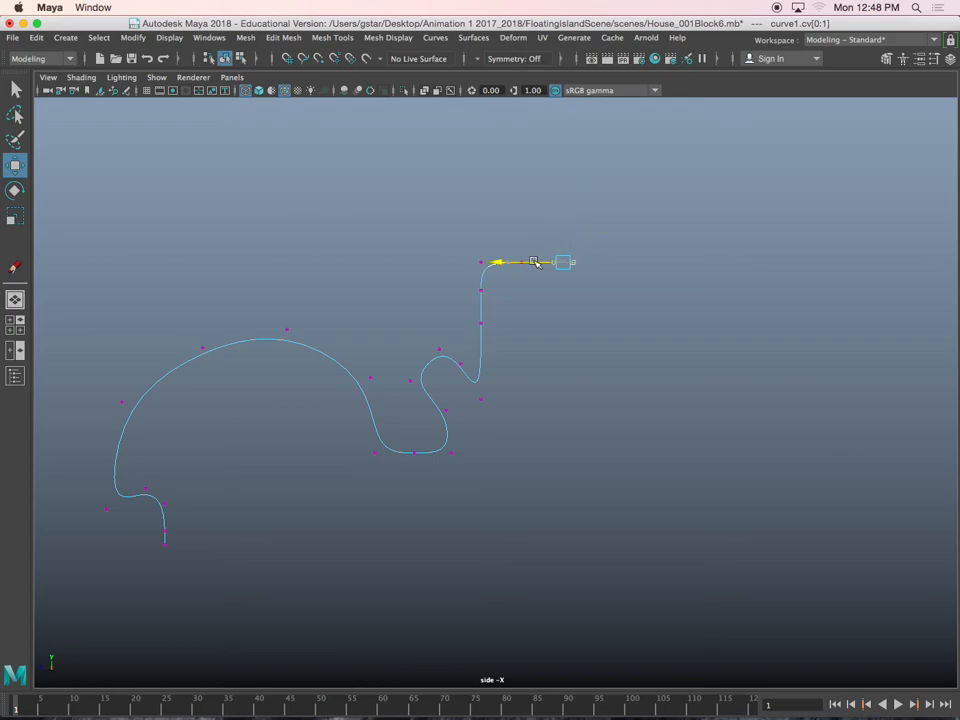
left_click_drag(493, 253, 467, 289)
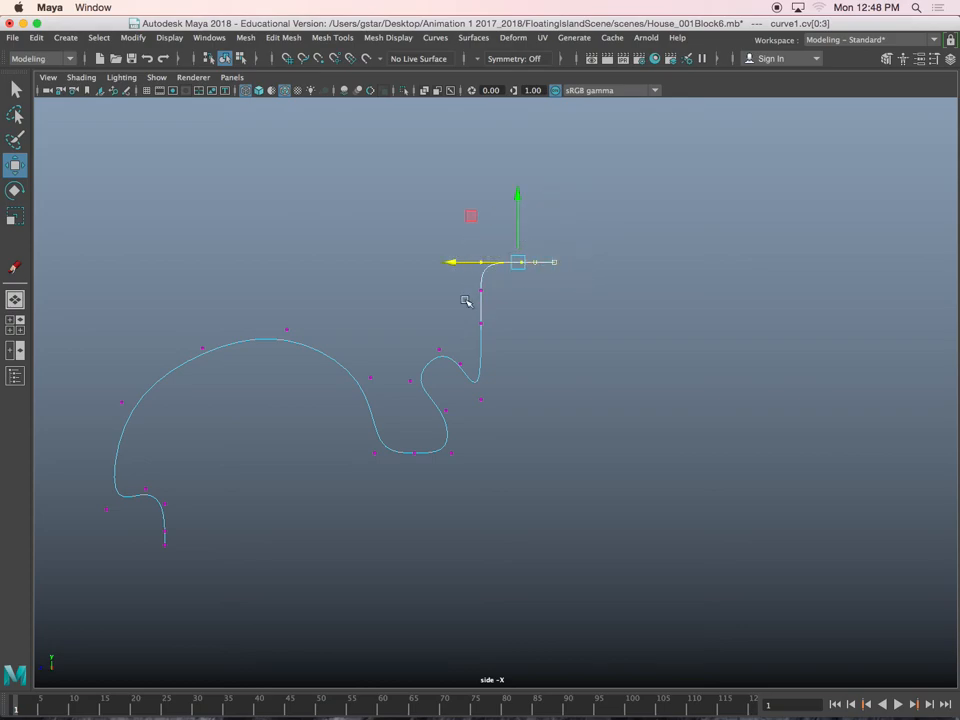
Reposition the control vertices at the top and inner side of the large arch to smooth its rounding
left_click_drag(170, 326, 184, 349)
left_click_drag(283, 311, 283, 338)
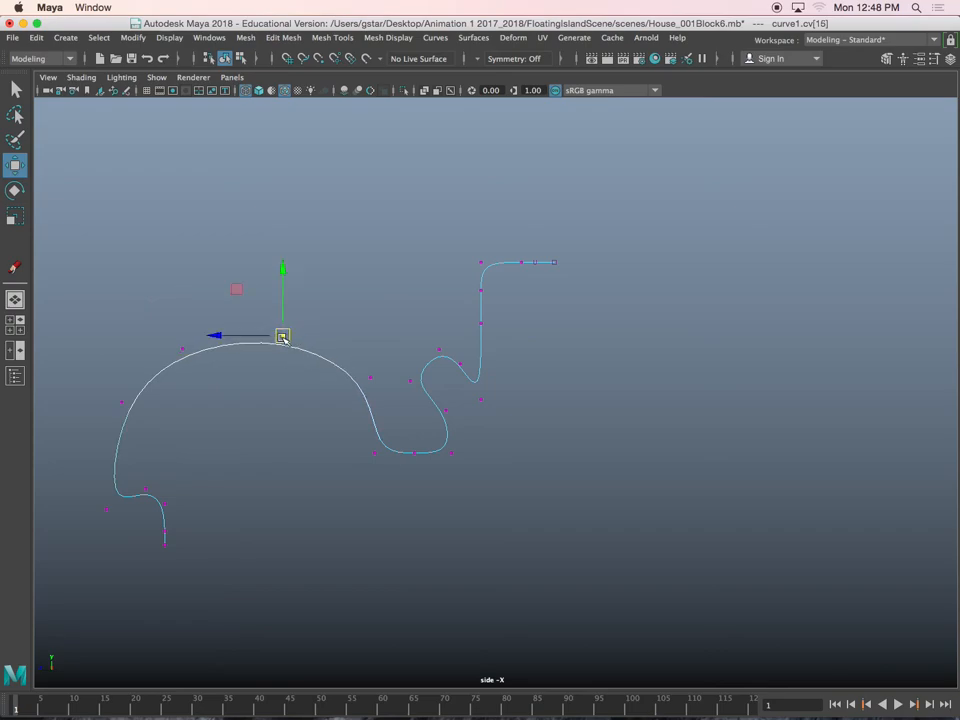
left_click_drag(386, 393, 386, 393)
left_click_drag(374, 382, 360, 388)
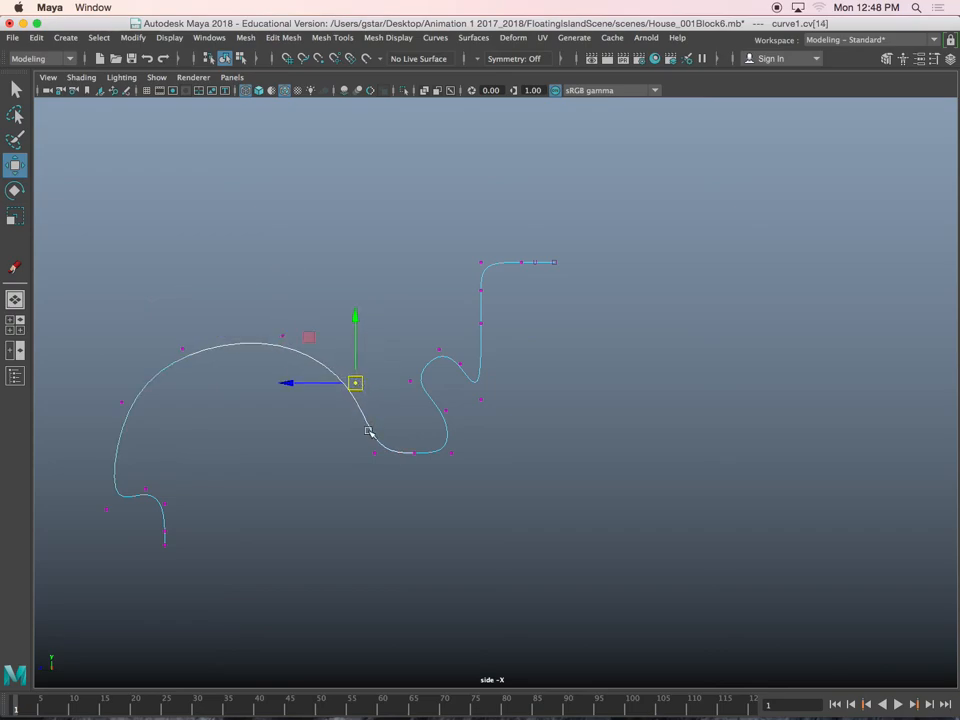
Return the profile curve to object mode, select it whole and frame it in the perspective view
right_click_drag(370, 431, 439, 348)
scroll(343, 430, "down", 5)
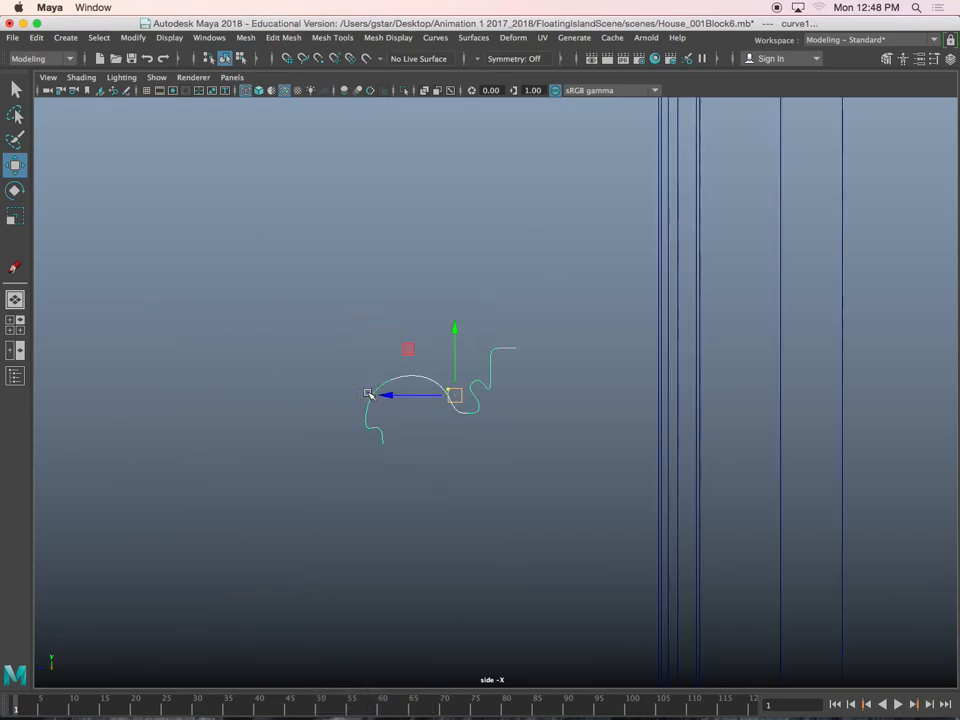
scroll(343, 430, "up", 5)
left_click(328, 437)
middle_click_drag(345, 420, 512, 336, "alt")
left_click(556, 296)
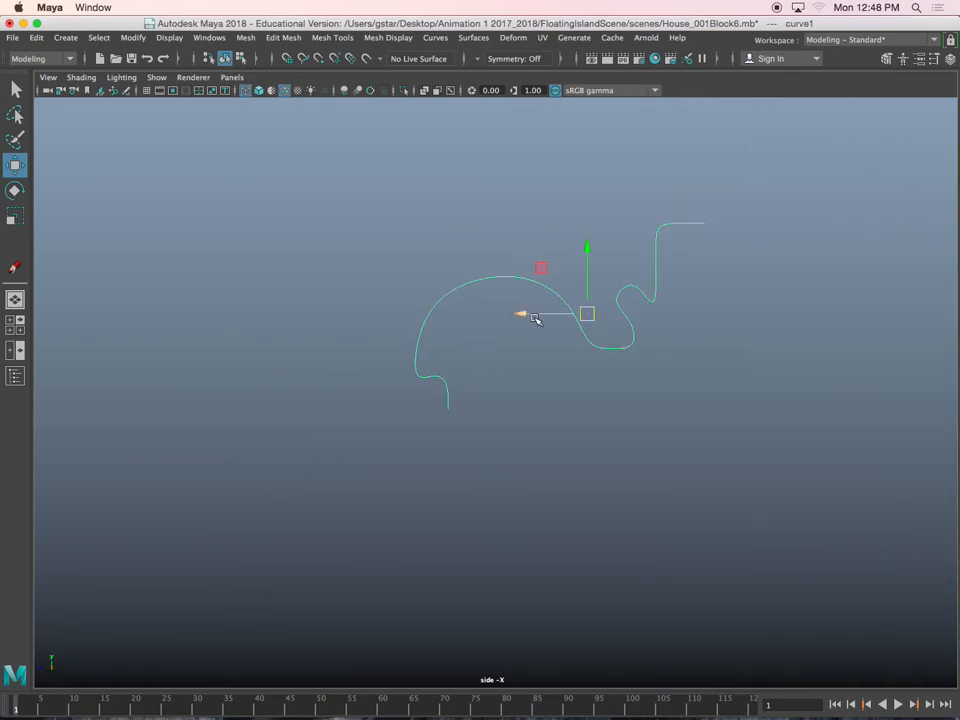
key("space")
key("space")
key("f")
Move the curve's pivot onto the lowest end point of its end lip
left_click_drag(630, 300, 536, 313, "alt")
scroll(536, 313, "up", 4)
middle_click_drag(536, 313, 600, 263, "alt")
scroll(600, 263, "up", 4)
left_click_drag(600, 263, 568, 278, "alt")
key("d")
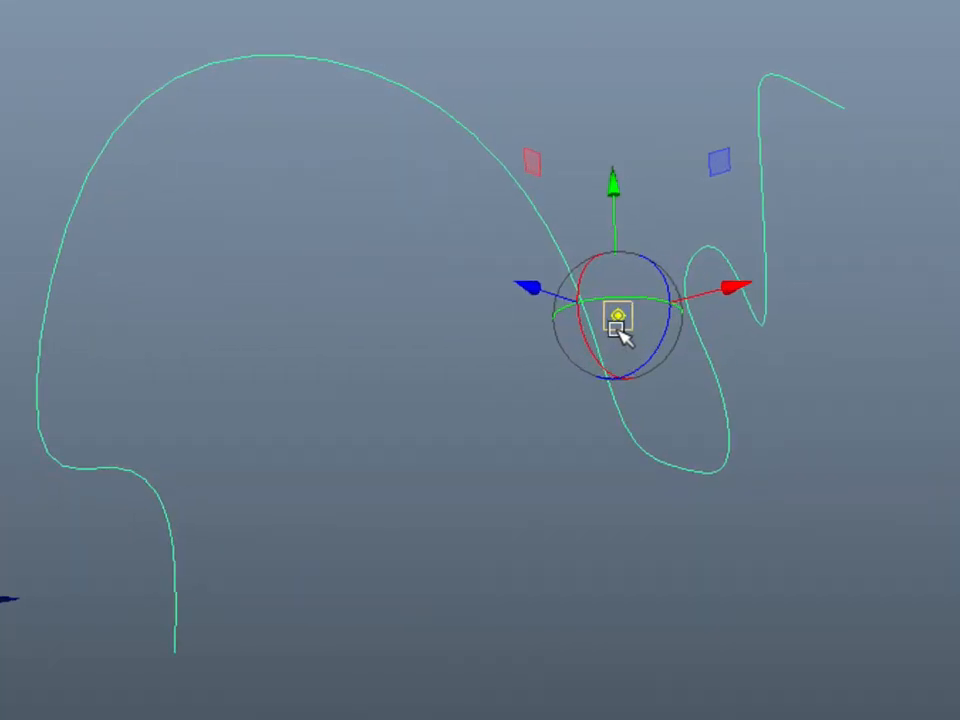
left_click_drag(617, 317, 108, 285)
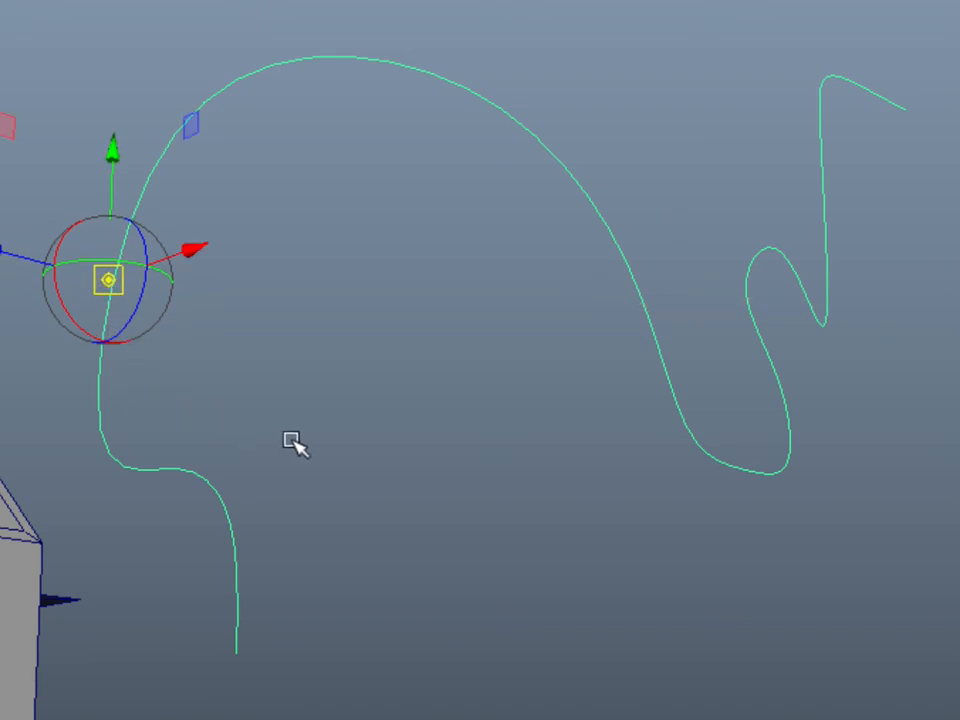
key("Insert")
key("Insert")
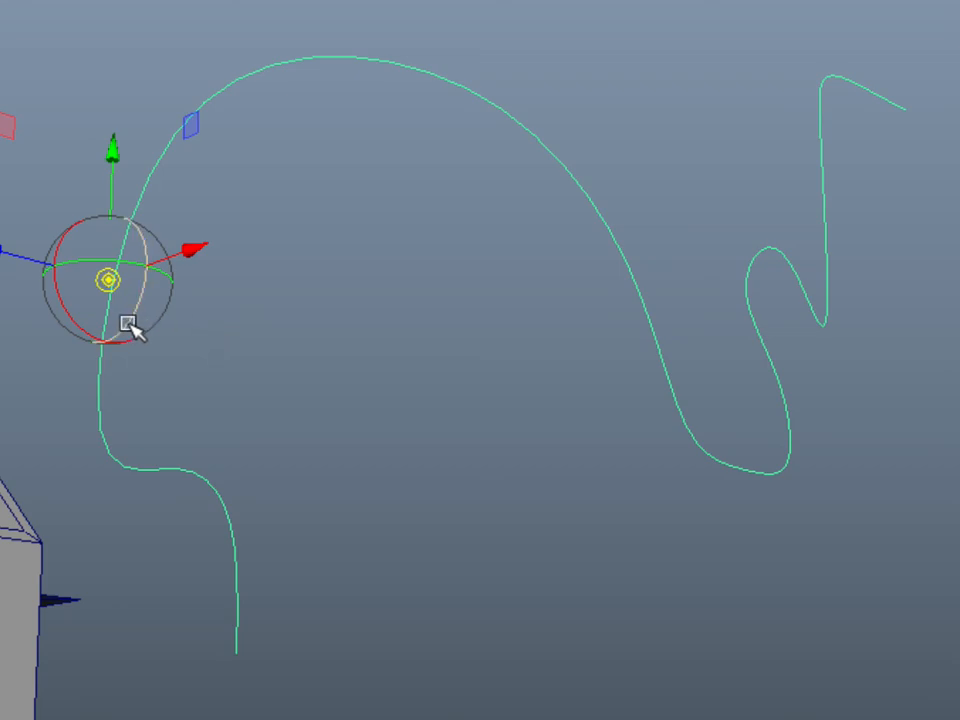
left_click_drag(120, 282, 229, 666)
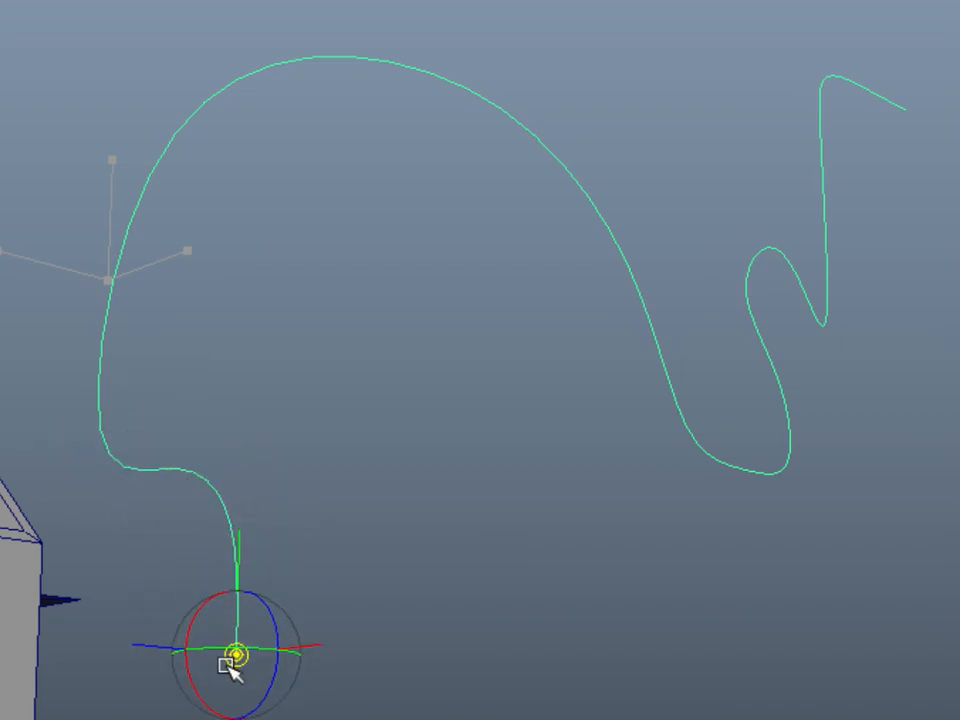
key("w")
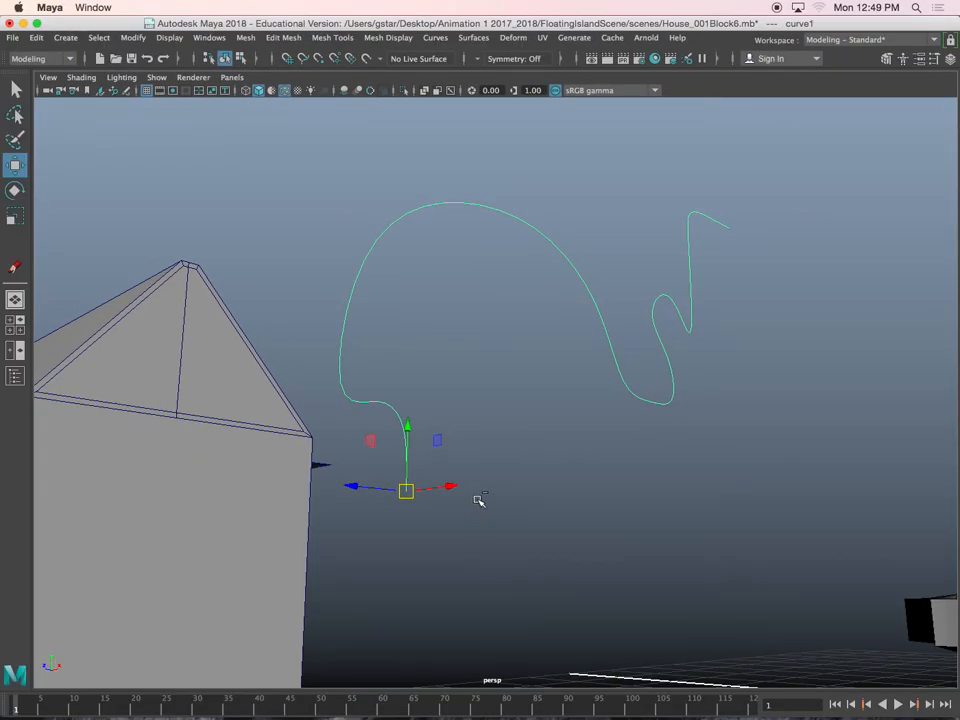
Revolve the profile curve 360 degrees about the Z axis into a quad polygon mesh with 8 segments
left_click_drag(478, 500, 550, 501, "alt")
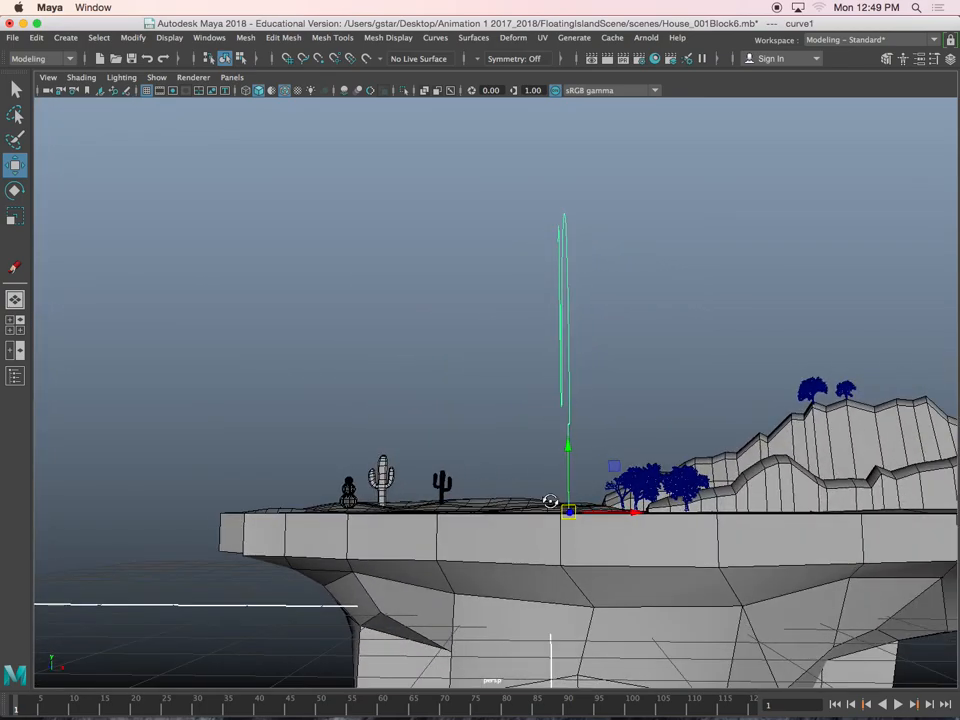
left_click(617, 307)
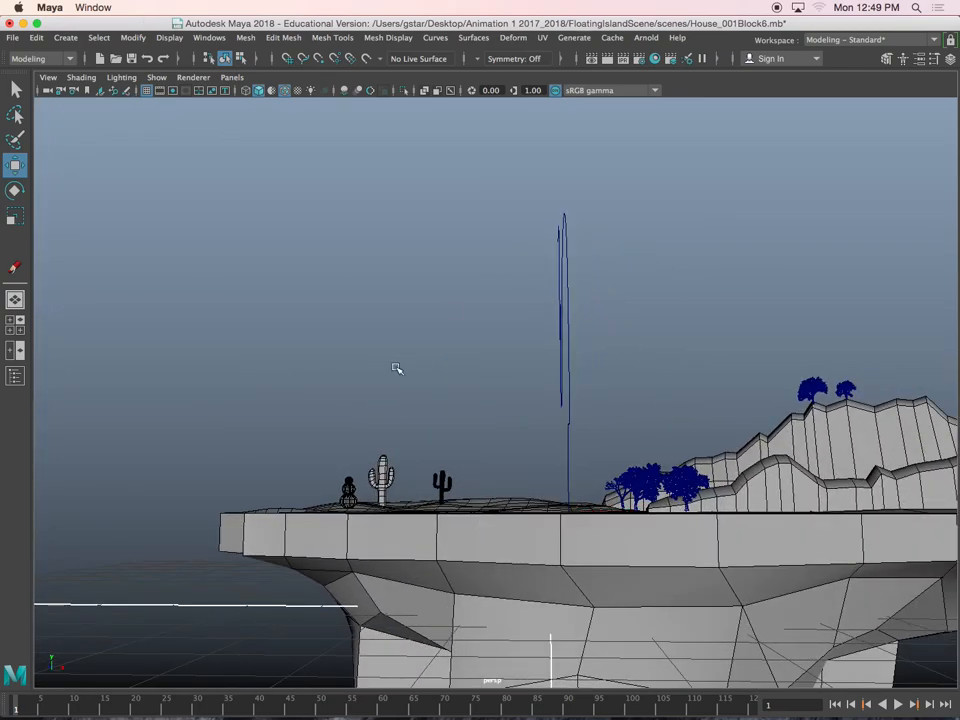
left_click(566, 362)
left_click_drag(602, 362, 455, 399, "alt")
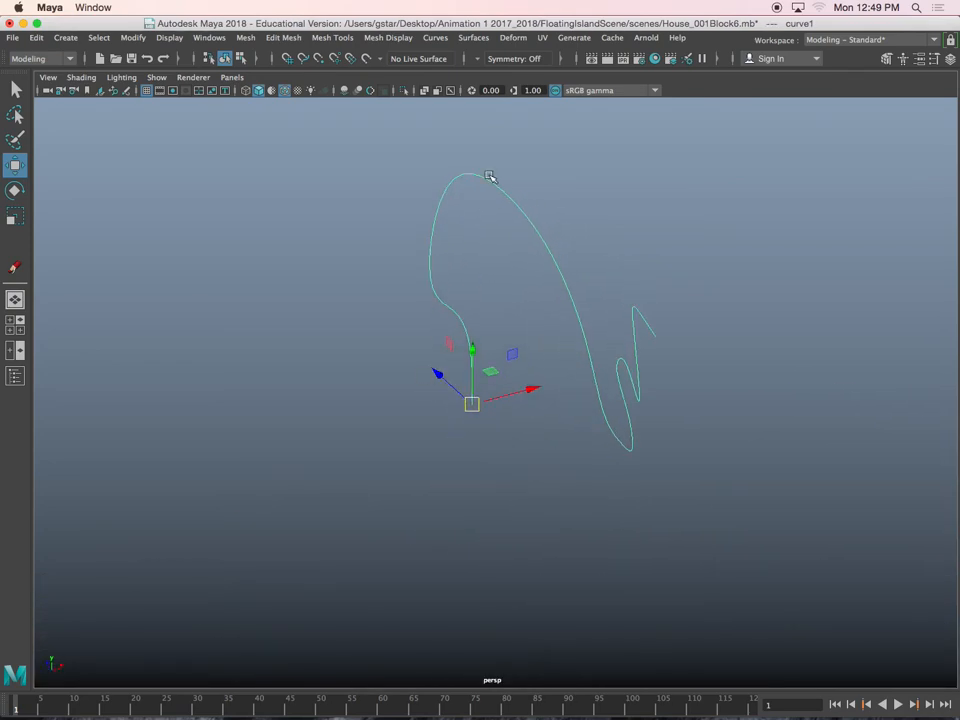
left_click(474, 39)
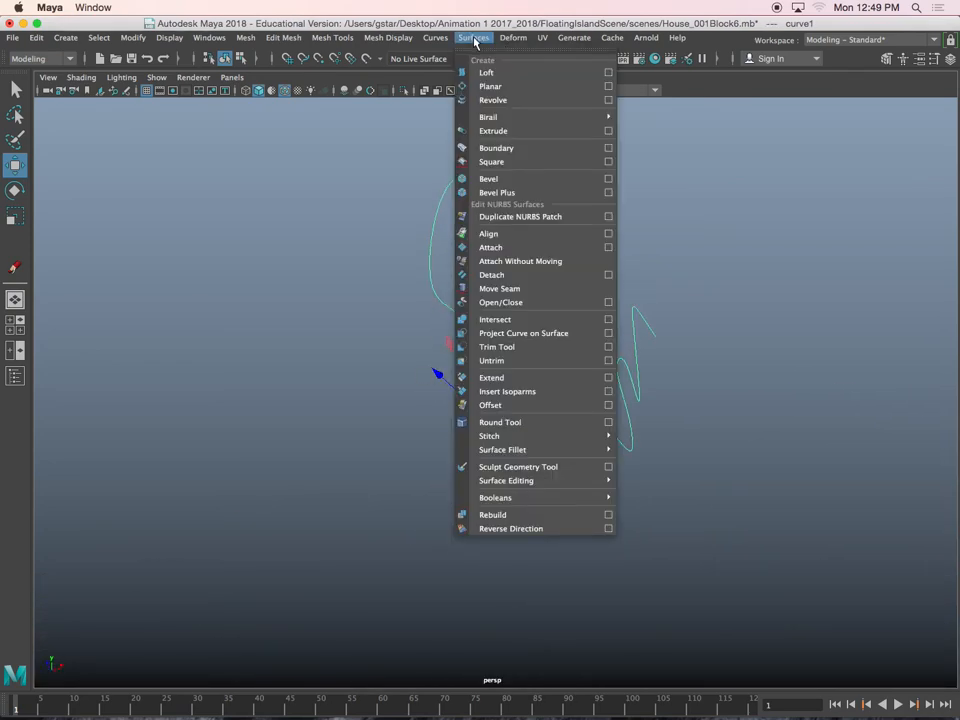
left_click(607, 101)
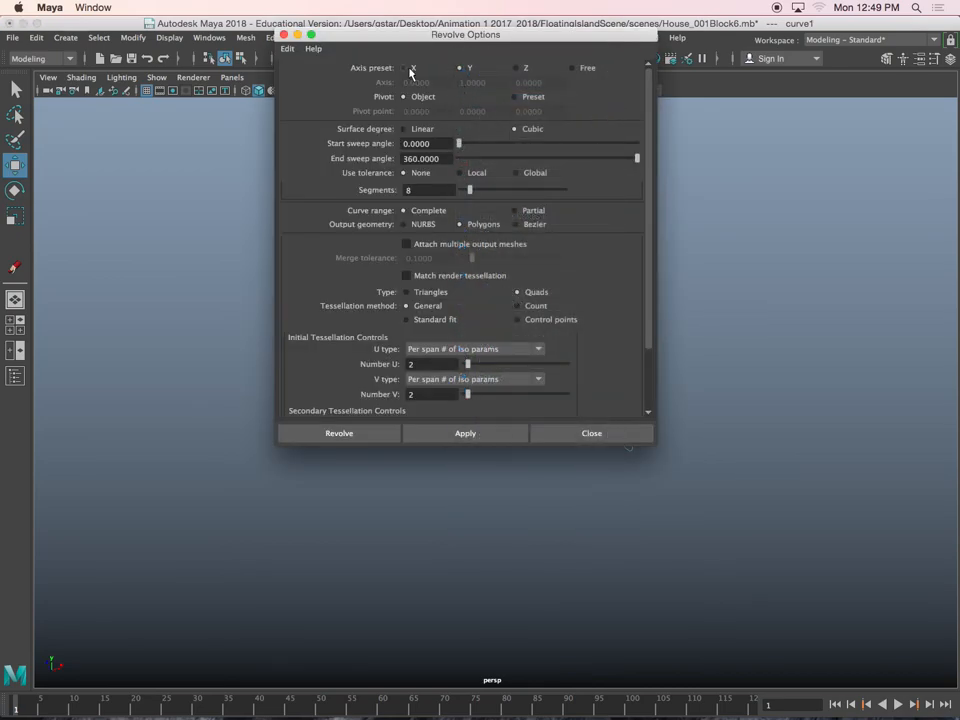
scroll(641, 147, "down", 3)
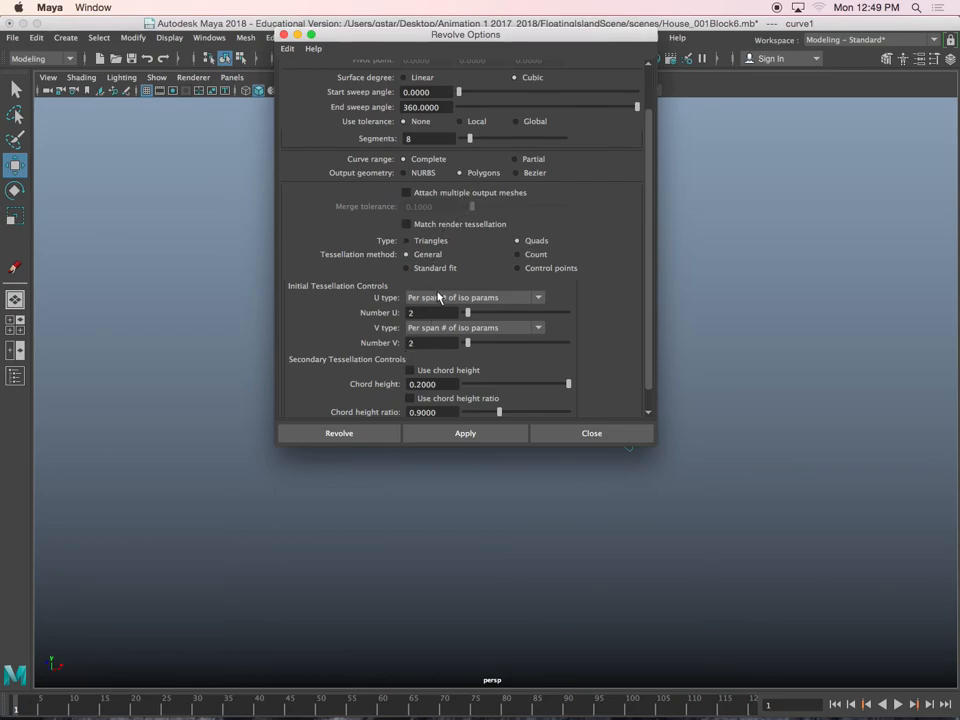
left_click(439, 297)
left_click(443, 341)
left_click(352, 431)
Display the revolved doorknob mesh in smooth preview
scroll(455, 421, "down", 5)
left_click_drag(456, 422, 474, 474, "alt")
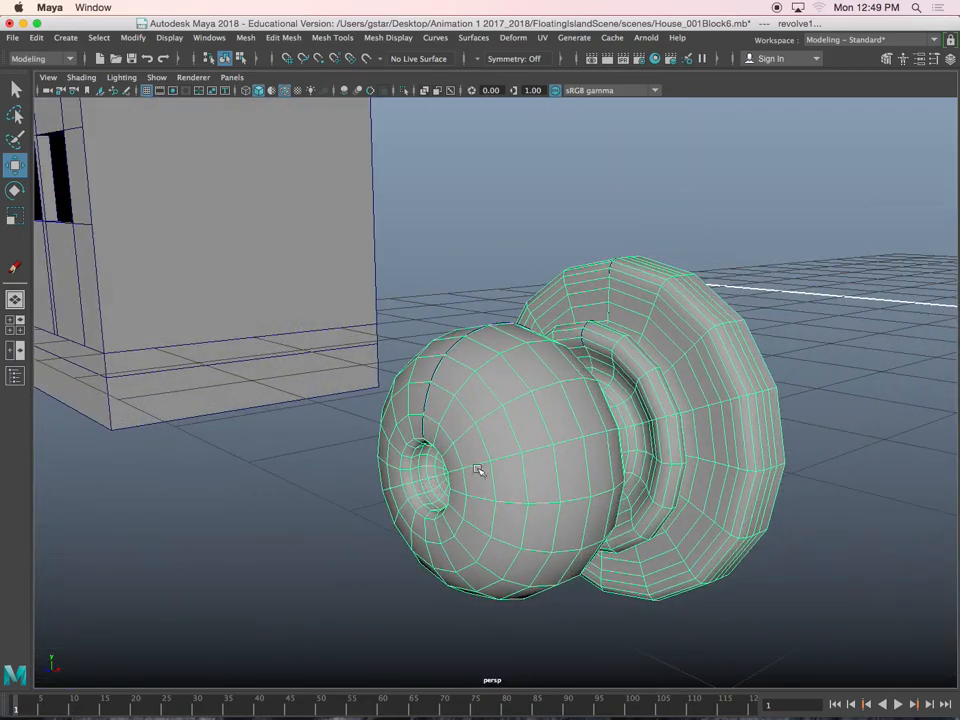
key("3")
left_click(486, 297)
left_click_drag(486, 297, 553, 418, "alt")
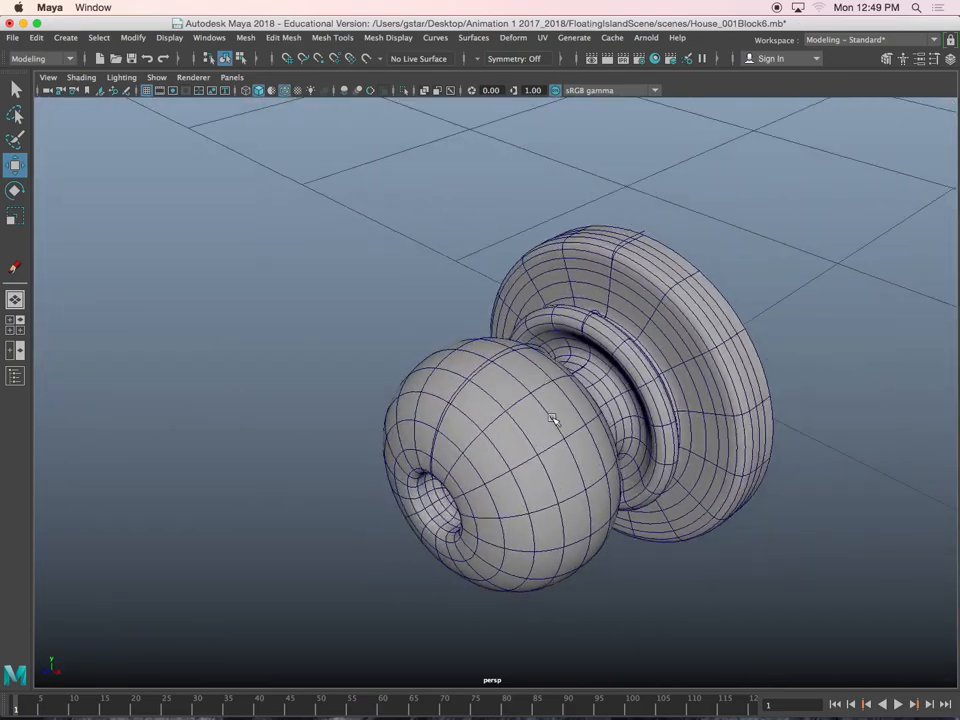
Center the pivot of the revolved doorknob mesh
left_click(552, 418)
scroll(552, 418, "down", 2)
left_click(133, 37)
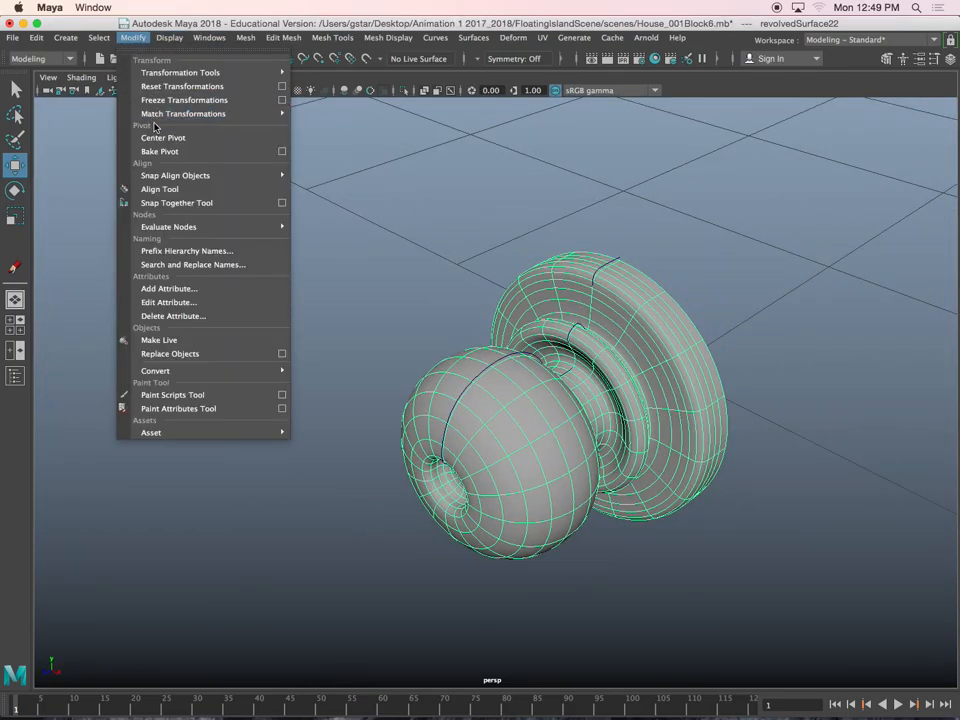
left_click(156, 137)
Move the doorknob to the house's porch door and place it beside the door's left frame
scroll(480, 333, "down", 5)
scroll(480, 333, "down", 10)
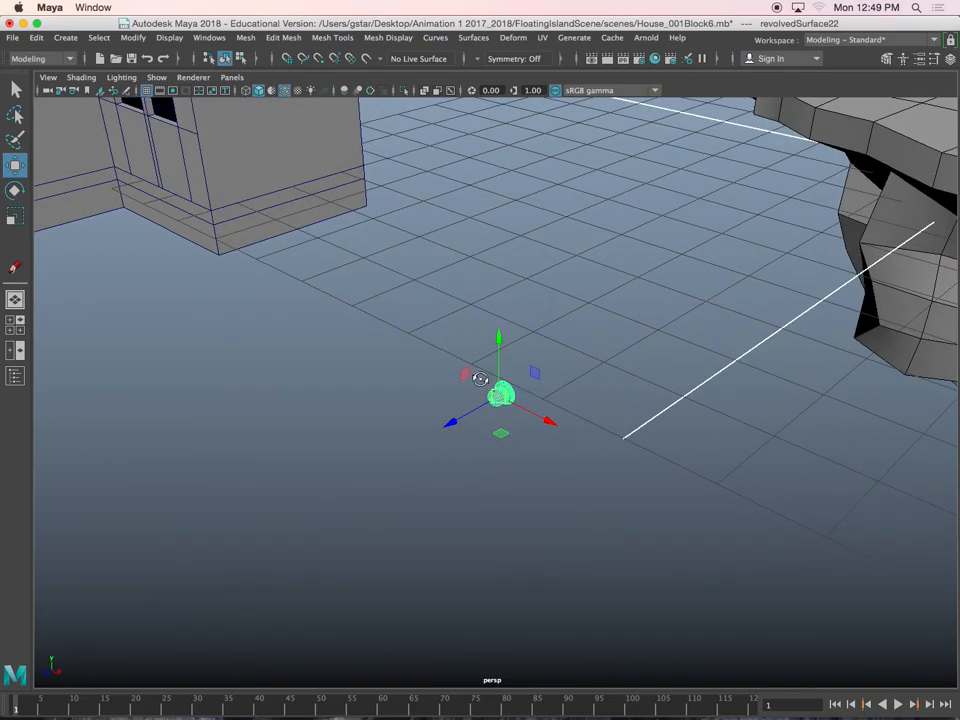
left_click_drag(497, 394, 260, 271)
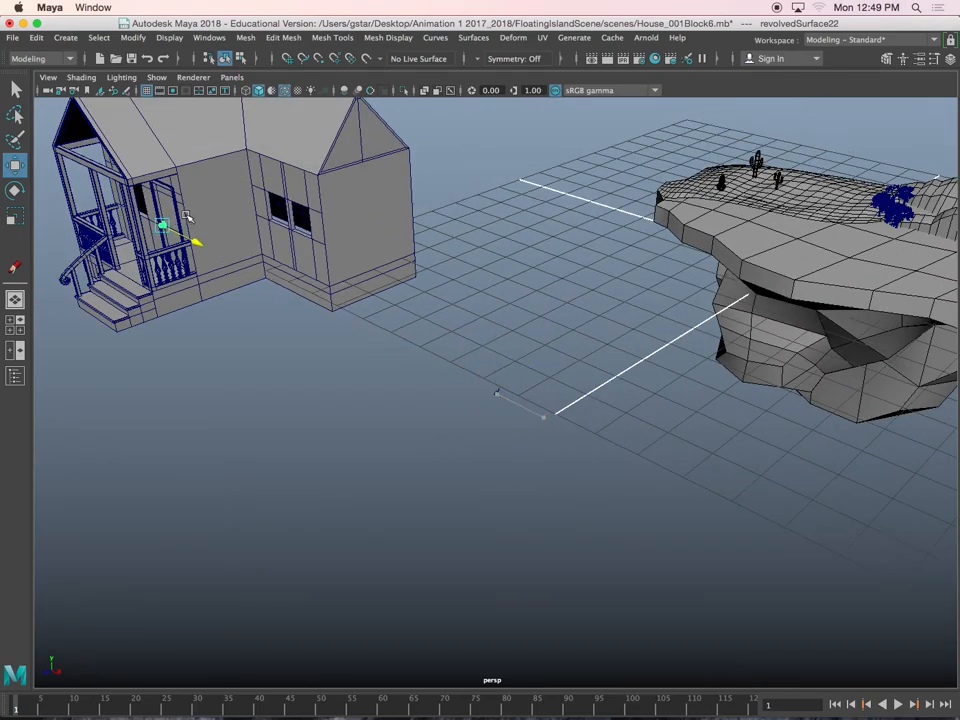
key("f")
scroll(282, 337, "down", 8)
left_click_drag(283, 338, 440, 410, "alt")
scroll(382, 364, "up", 5)
left_click_drag(492, 432, 478, 345)
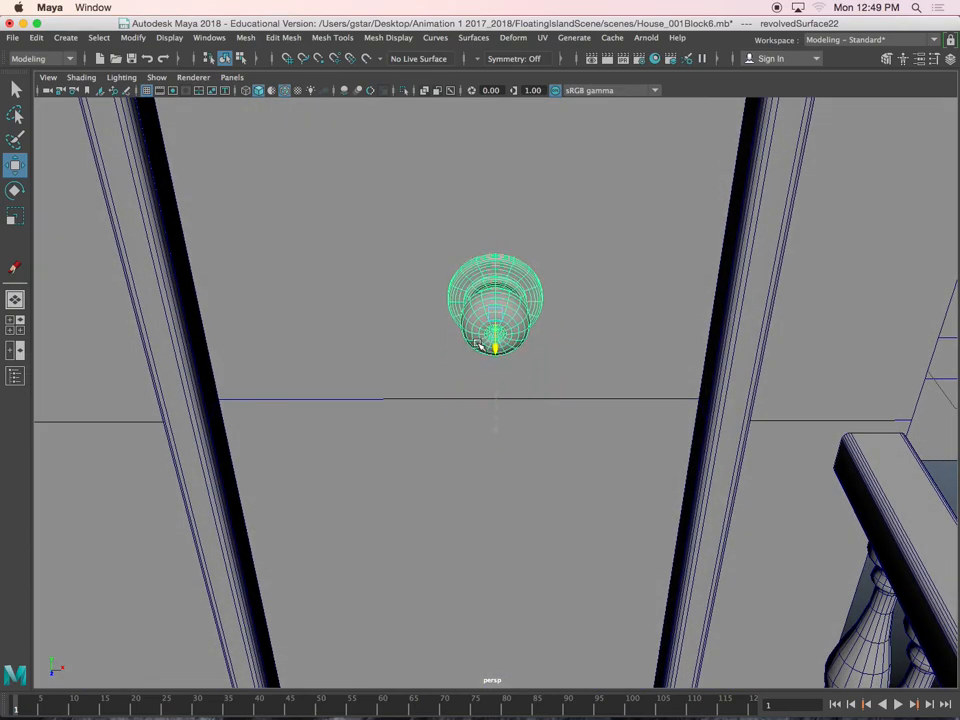
left_click_drag(550, 313, 294, 302)
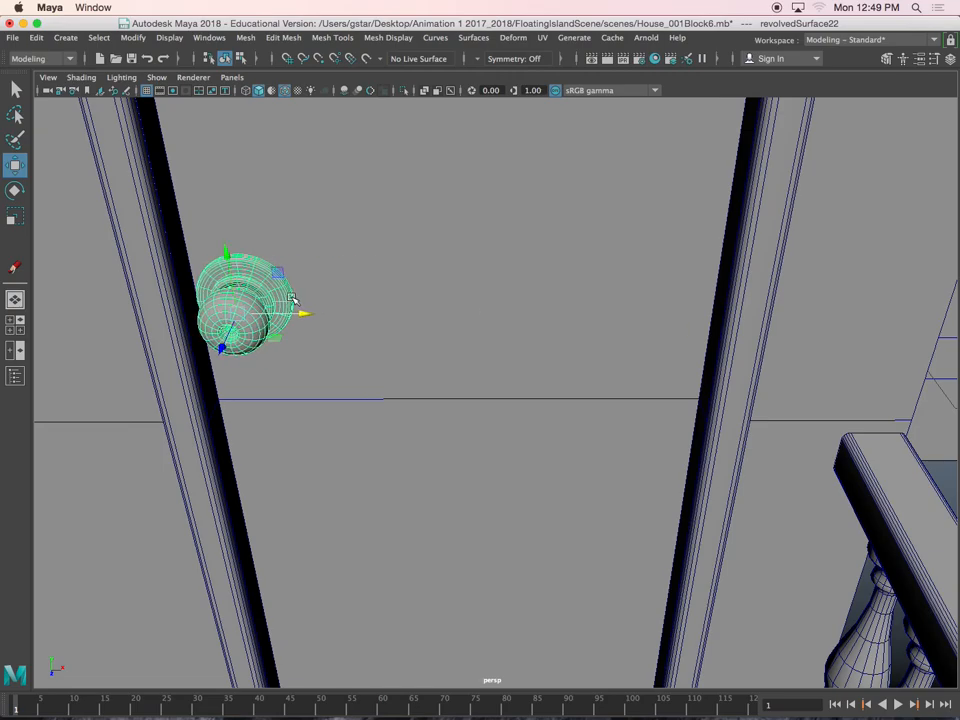
Lower the doorknob to the height of the door's horizontal edge line and adjust its size to suit the door
scroll(290, 345, "down", 3)
left_click_drag(287, 452, 302, 401, "alt")
middle_click_drag(302, 401, 336, 349, "alt")
left_click_drag(330, 270, 326, 356)
key("r")
left_click_drag(329, 416, 448, 400)
key("w")
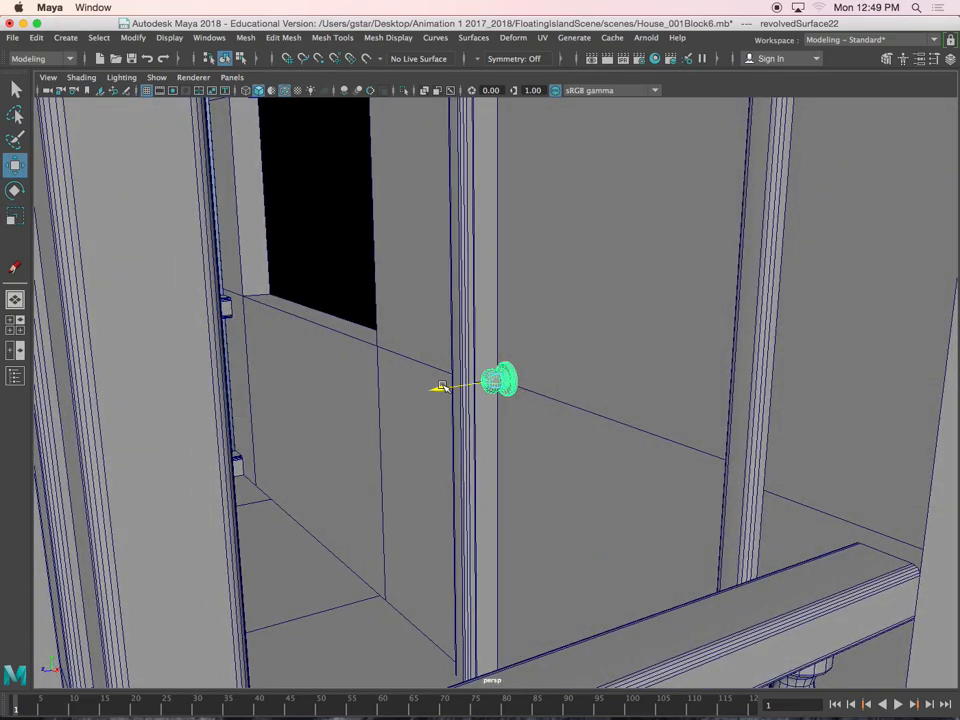
Adjust the doorknob's depth so its base plate sits against the door surface
key("f")
left_click_drag(491, 405, 620, 443, "alt")
left_click_drag(495, 398, 493, 452, "alt")
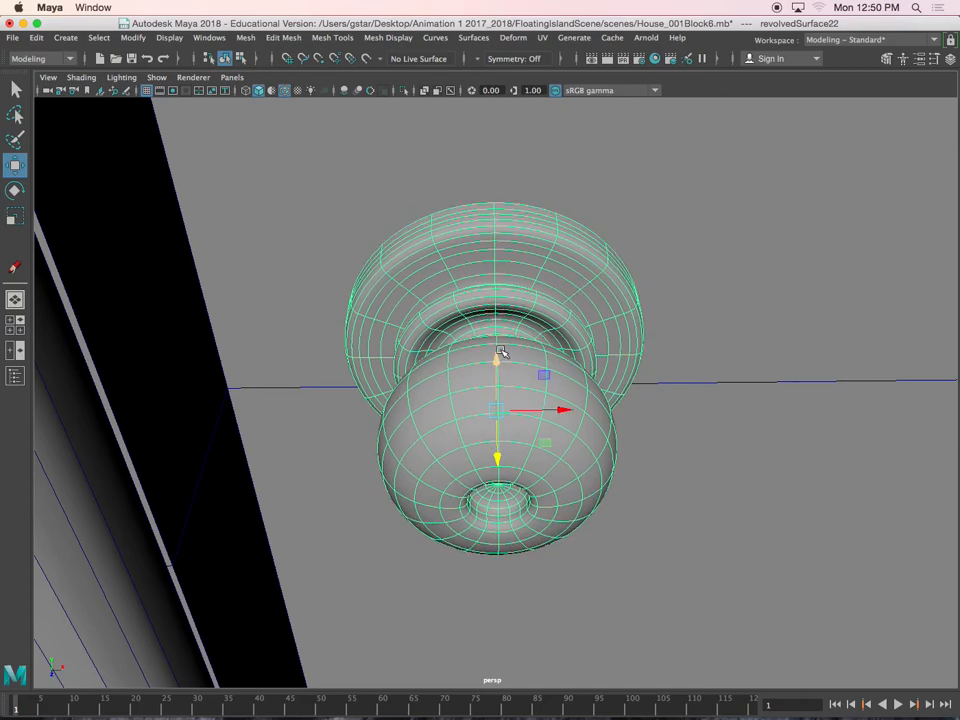
Duplicate the doorknob and raise the copy directly above the original
scroll(500, 352, "down", 6)
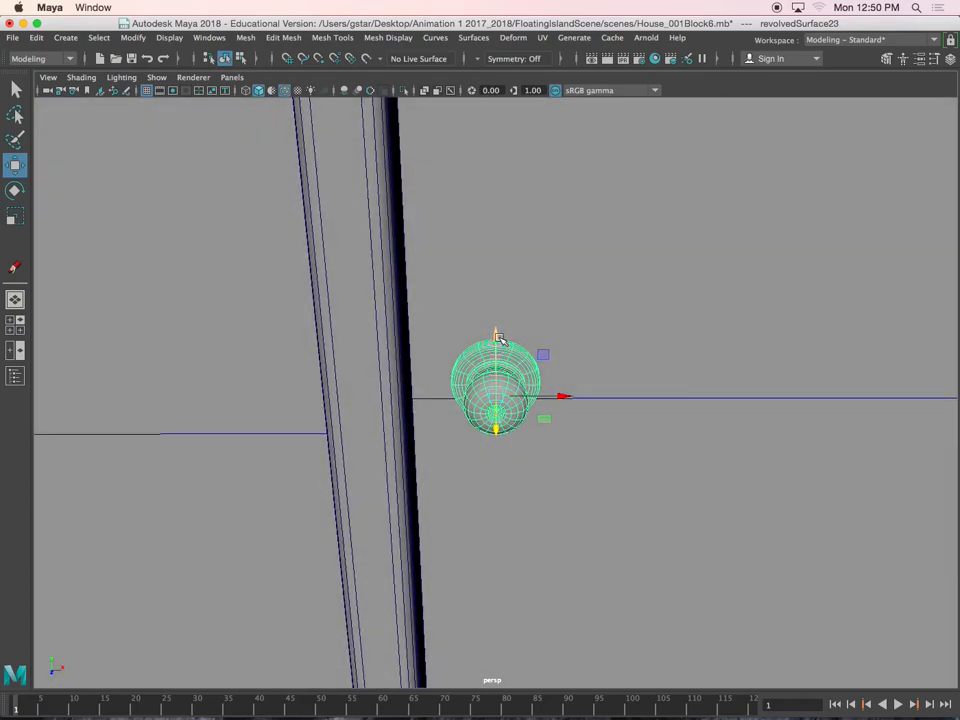
scroll(506, 315, "up", 5)
left_click_drag(506, 315, 405, 364, "alt")
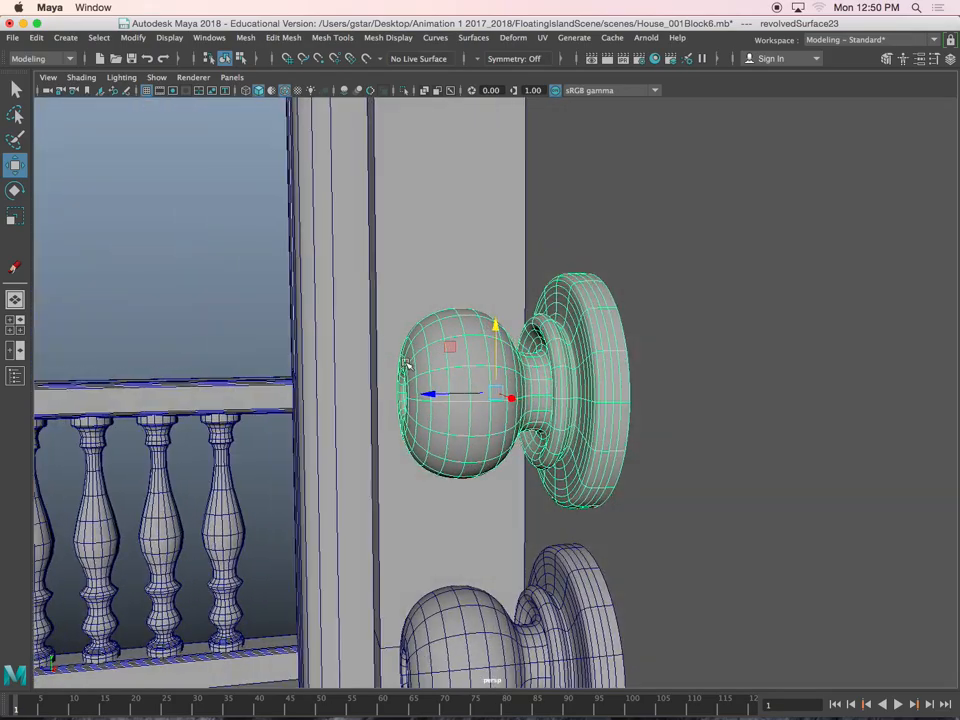
Delete the ball and neck faces of the upper knob copy, keeping only its base plate
right_click_drag(432, 330, 430, 367)
left_click_drag(430, 367, 409, 366, "alt")
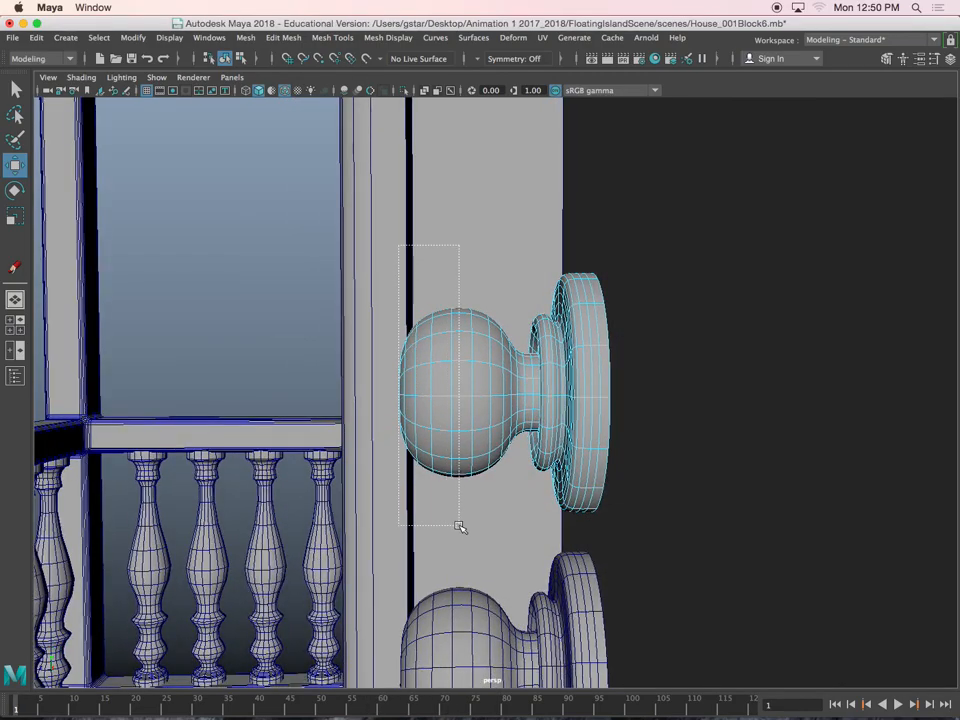
left_click_drag(460, 527, 460, 527)
scroll(458, 455, "up", 3)
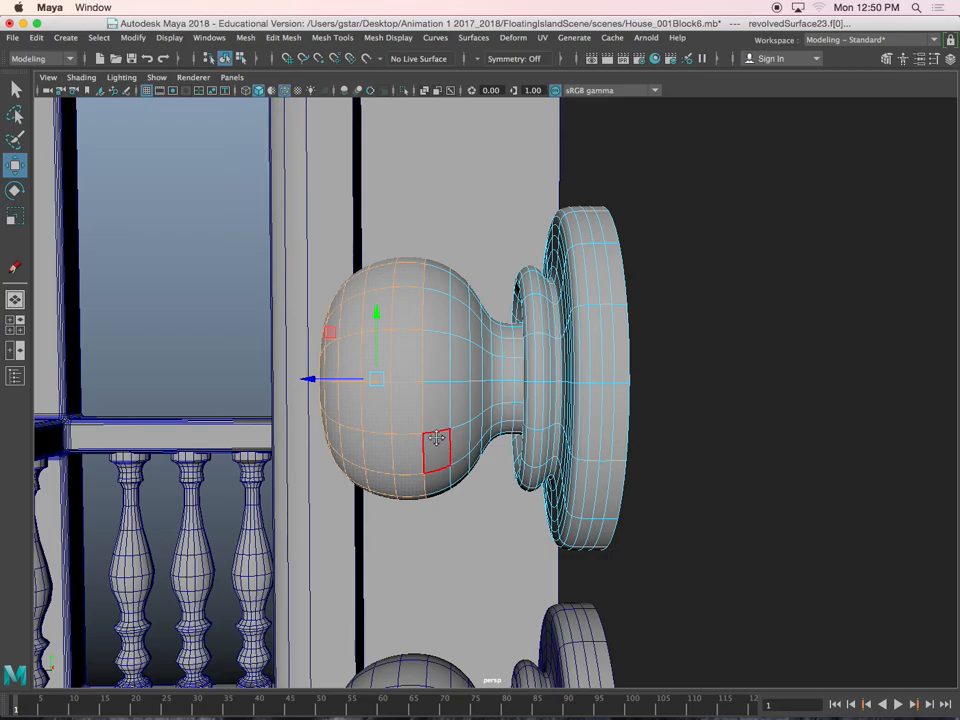
middle_click_drag(437, 440, 457, 435, "alt")
key("4")
mouse_move(456, 422)
left_mouse_down("alt")
mouse_move(476, 413)
mouse_move(429, 418)
mouse_move(440, 415)
mouse_move(448, 437)
mouse_move(480, 399)
left_mouse_up("alt")
key("5")
left_click_drag(536, 456, 561, 467, "alt")
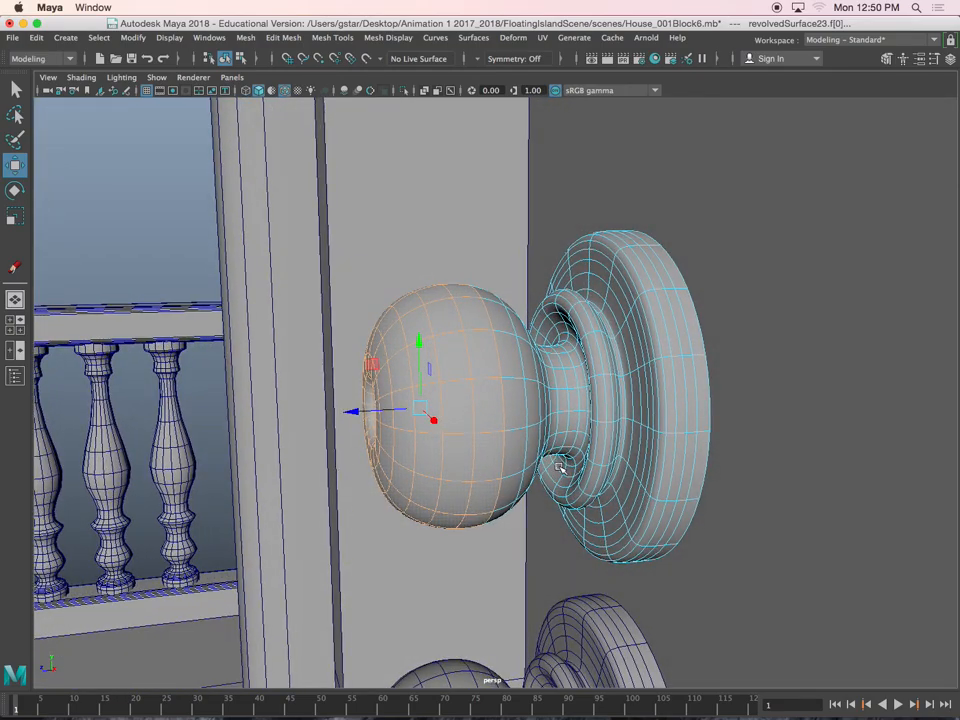
key("shift+period")
key("shift+period")
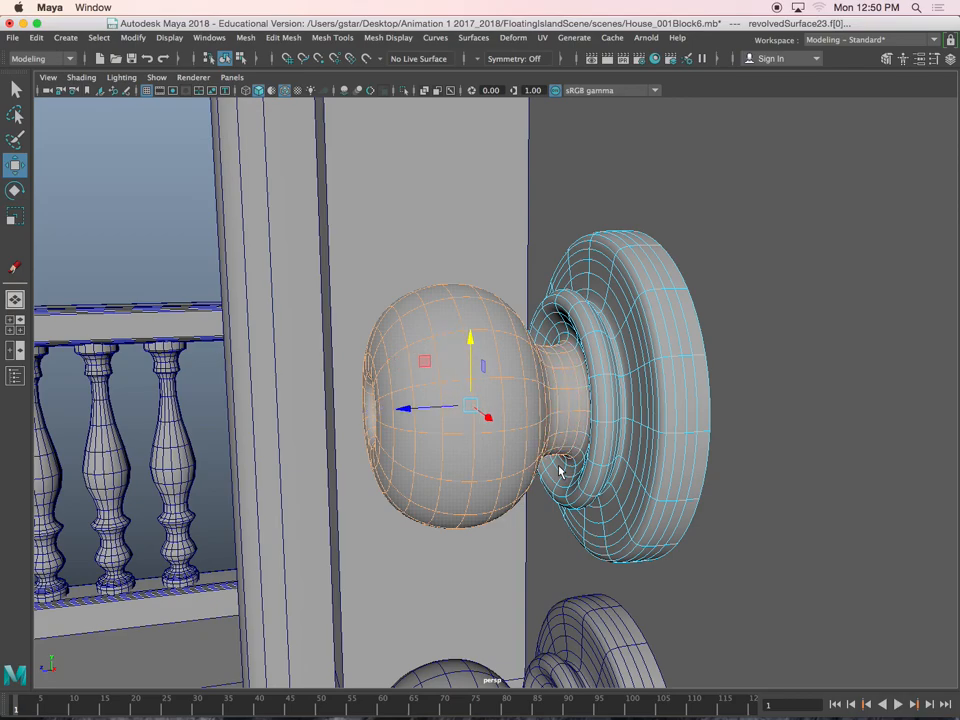
key("Delete")
Fill the open hole at the center of the base plate copy using its inner border edge loop
left_click_drag(560, 470, 623, 375, "alt")
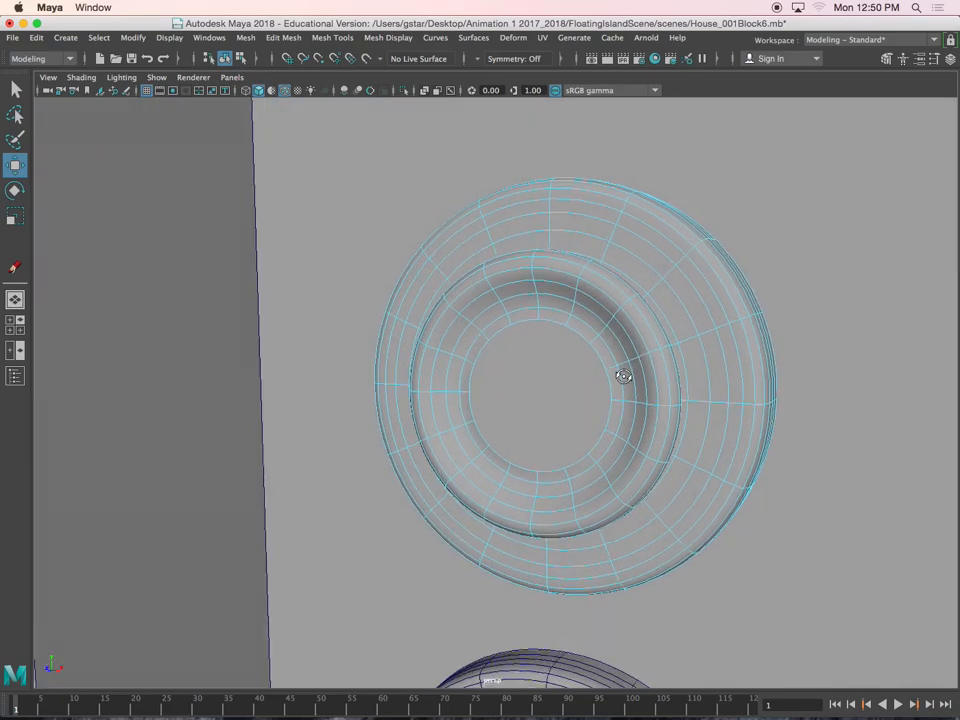
scroll(568, 321, "up", 5)
right_click_drag(572, 272, 568, 236)
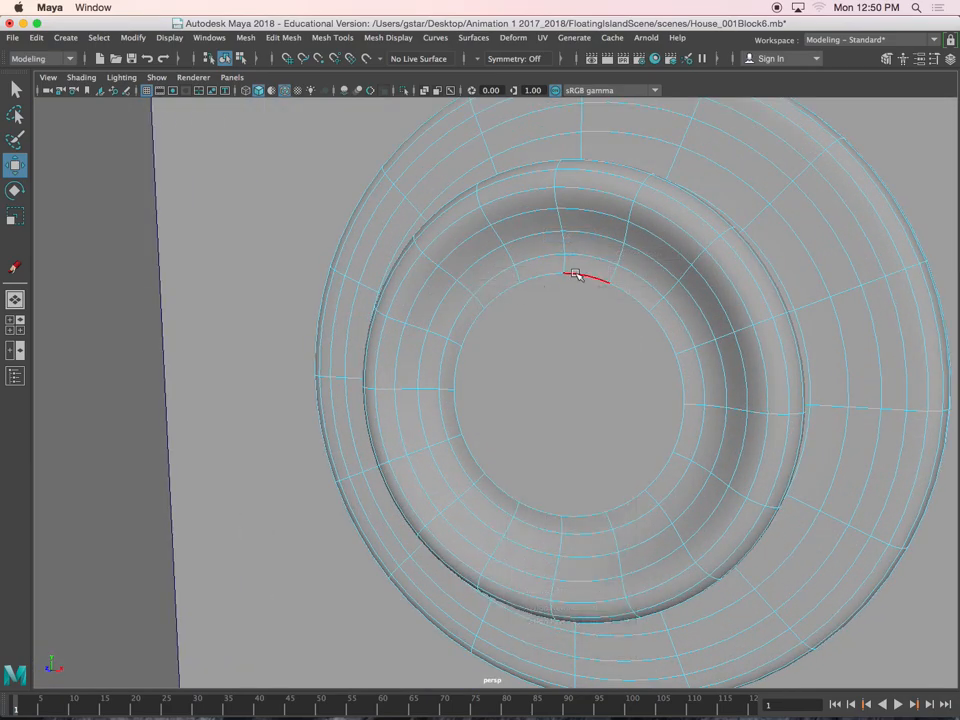
double_click(576, 274)
left_click_drag(636, 332, 570, 336, "alt")
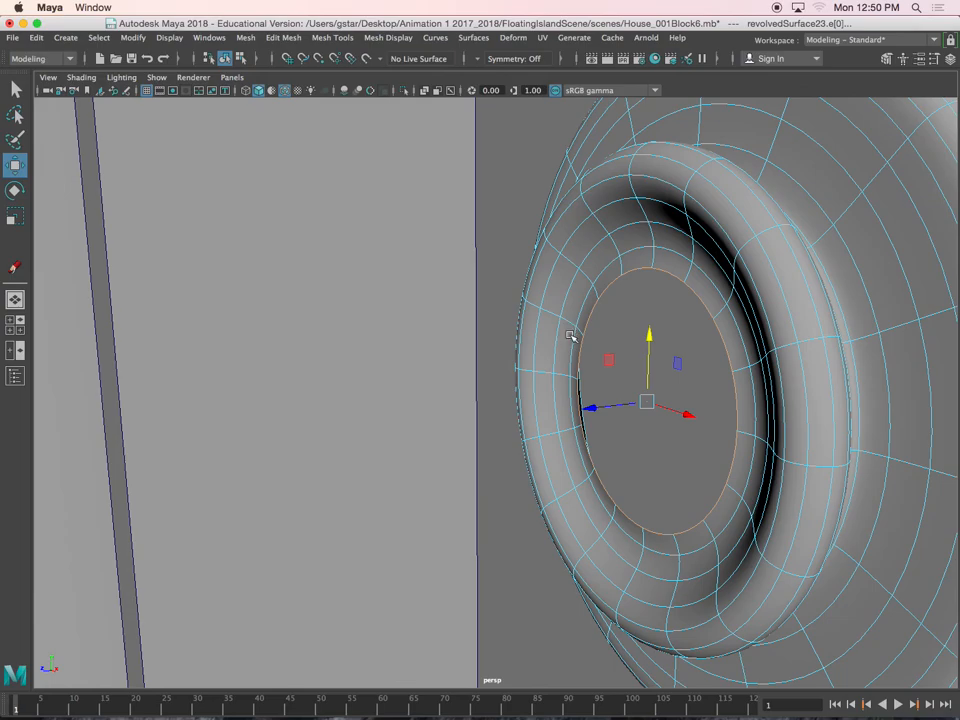
left_click(246, 38)
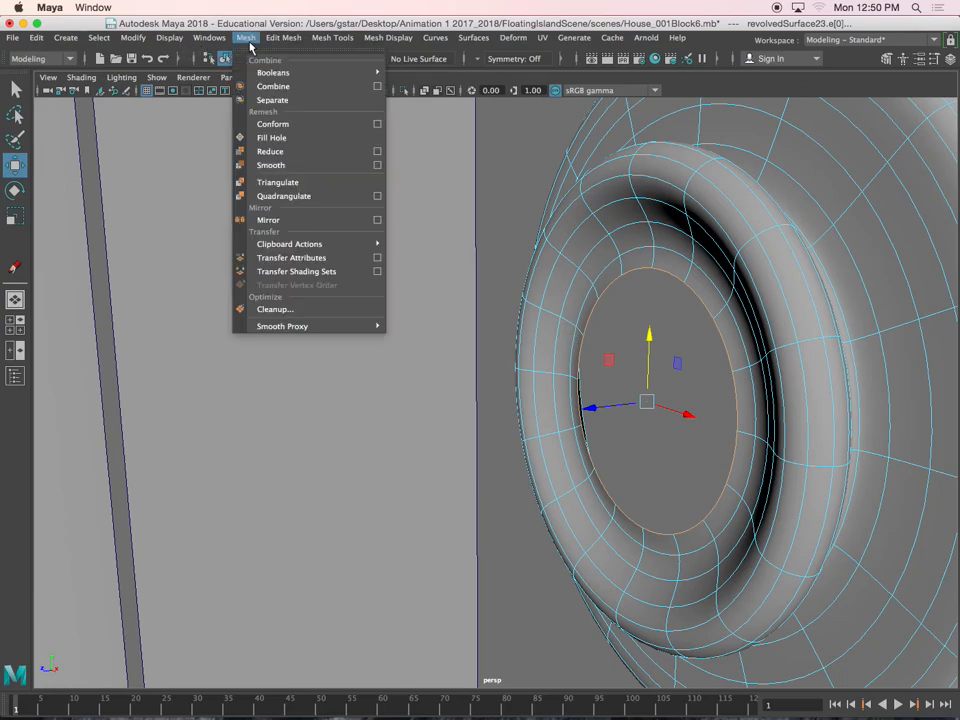
left_click(271, 137)
Delete the two middle edge loops around the outside of the plate's raised ring
mouse_move(700, 340)
left_mouse_down("alt")
mouse_move(724, 347)
mouse_move(720, 384)
mouse_move(681, 369)
mouse_move(669, 381)
mouse_move(690, 328)
left_mouse_up("alt")
left_click_drag(684, 256, 671, 270, "alt")
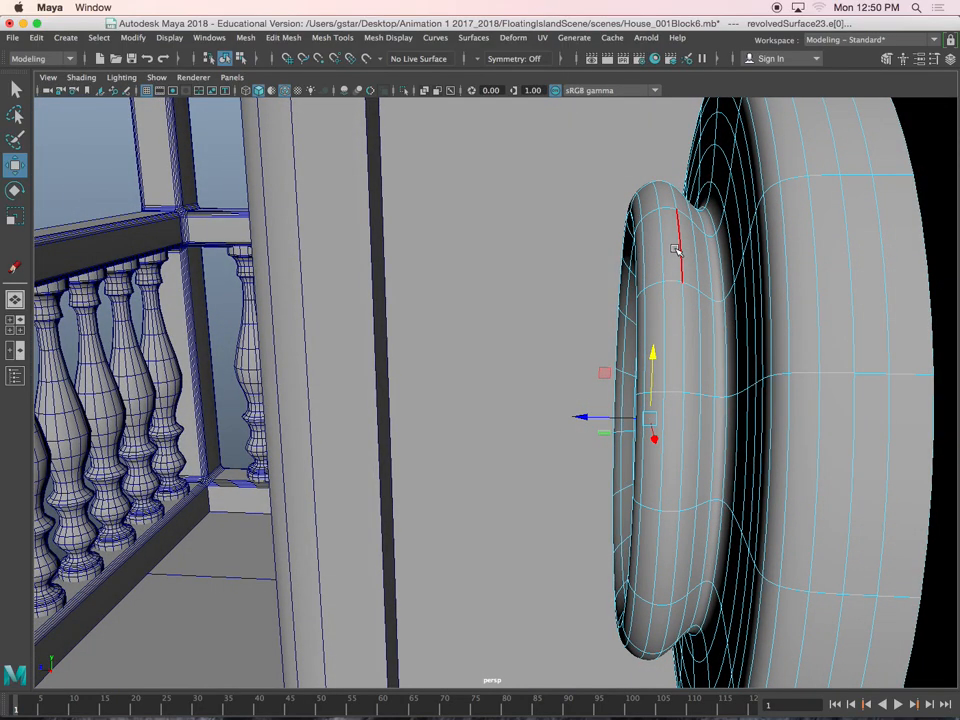
double_click(660, 243)
left_click_drag(662, 244, 663, 244, "alt")
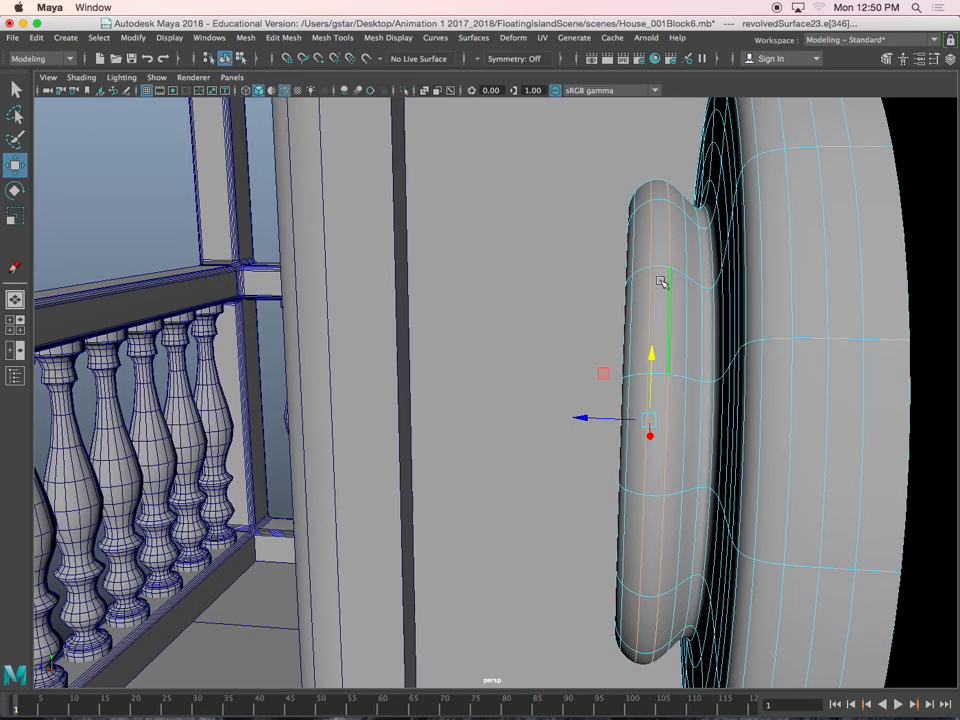
key("ctrl+Delete")
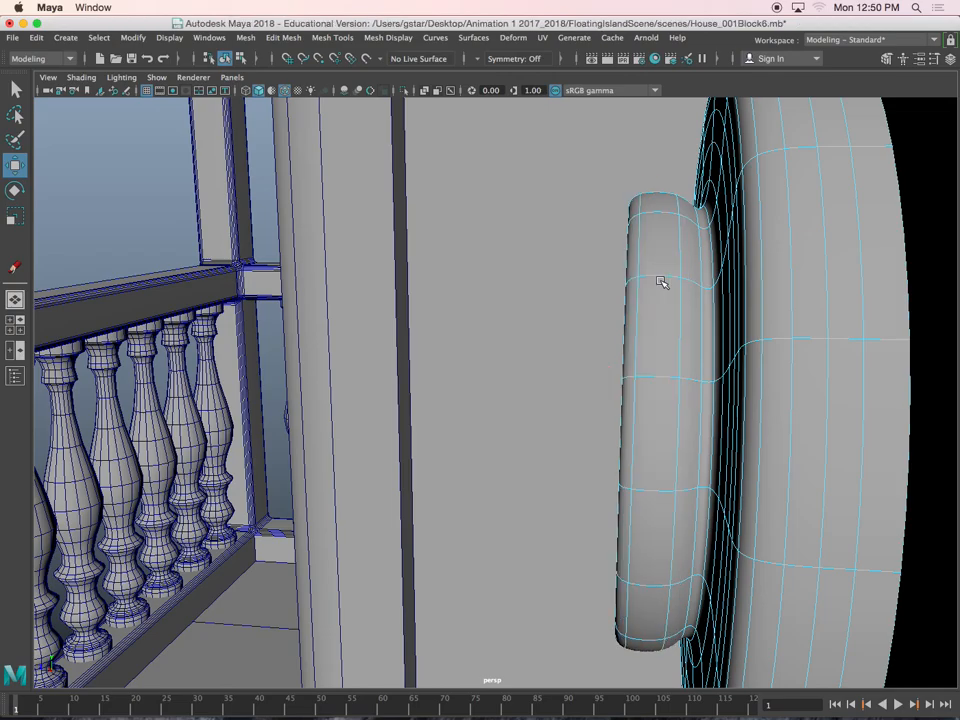
Extrude the two top and two bottom faces of the ring around the filled center of the upper plate
left_click_drag(628, 302, 677, 345, "alt")
right_click_drag(645, 287, 712, 270)
scroll(578, 350, "up", 5)
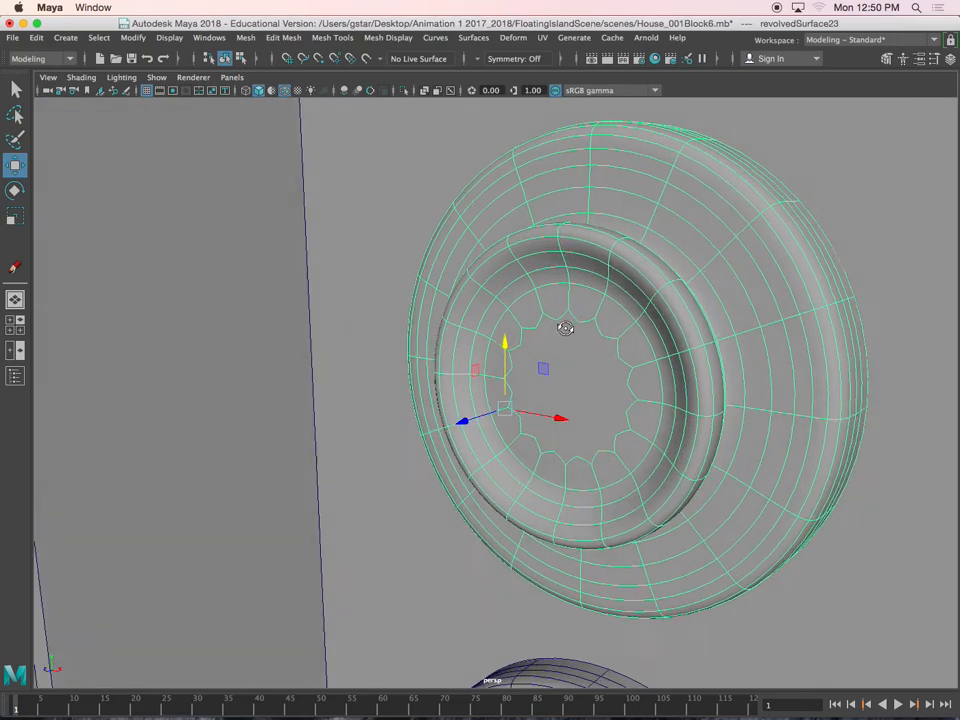
left_click_drag(575, 329, 574, 285, "alt")
right_click_drag(557, 259, 557, 294)
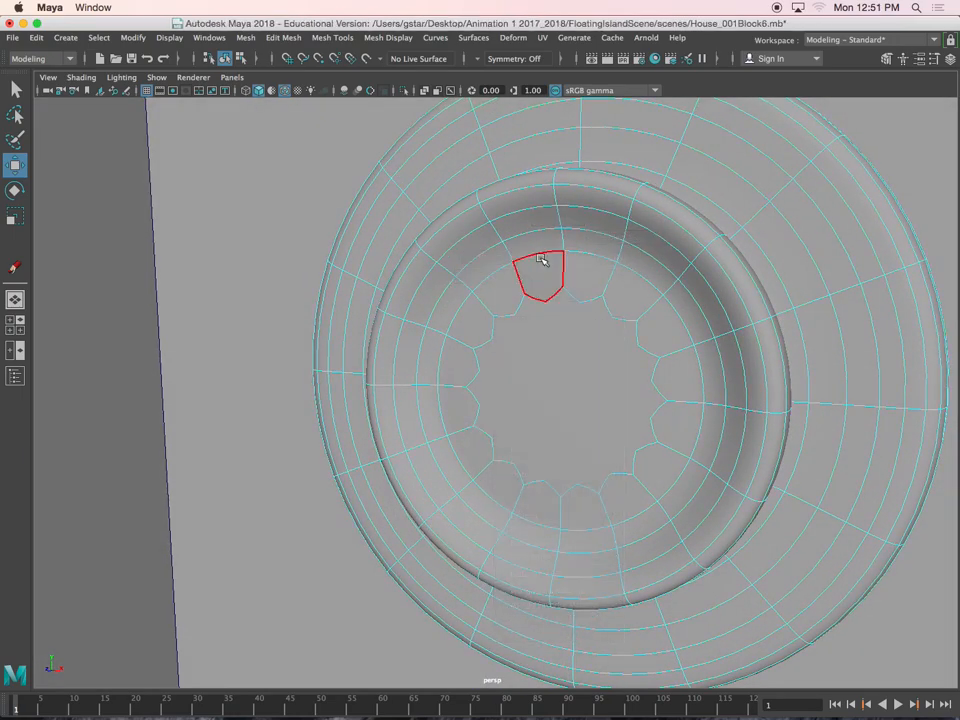
left_click(545, 263)
left_click(587, 281, "shift")
left_click(542, 504, "shift")
left_click(576, 512, "shift")
left_click_drag(596, 468, 570, 480, "alt")
key("ctrl+e")
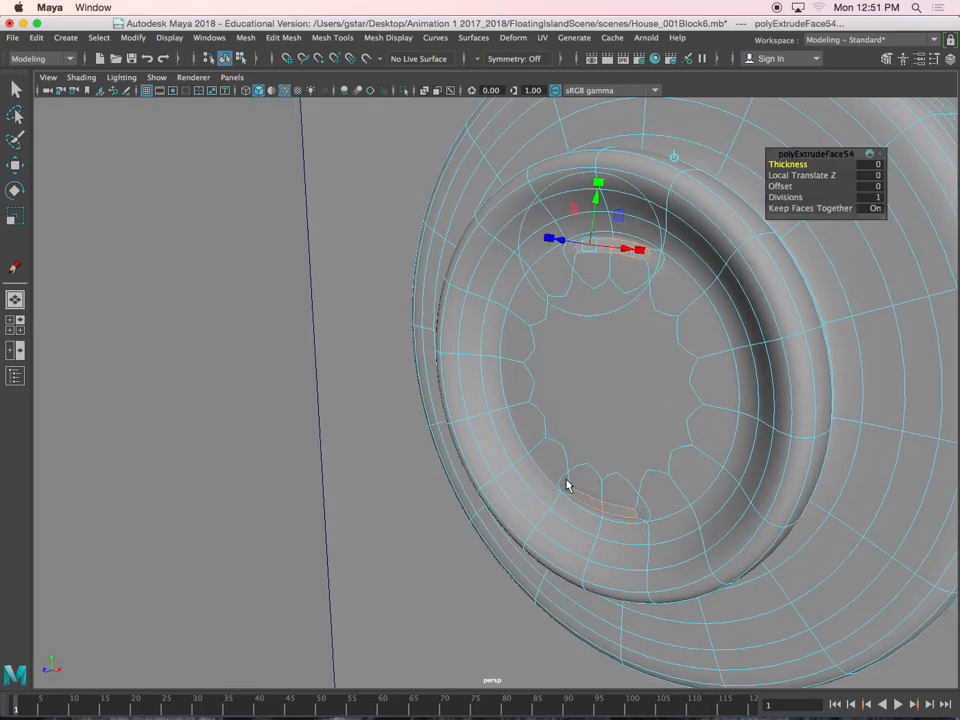
Turn off the plate's smooth preview and pull the extruded top and bottom faces outward from the recess
left_click_drag(574, 351, 565, 341, "alt")
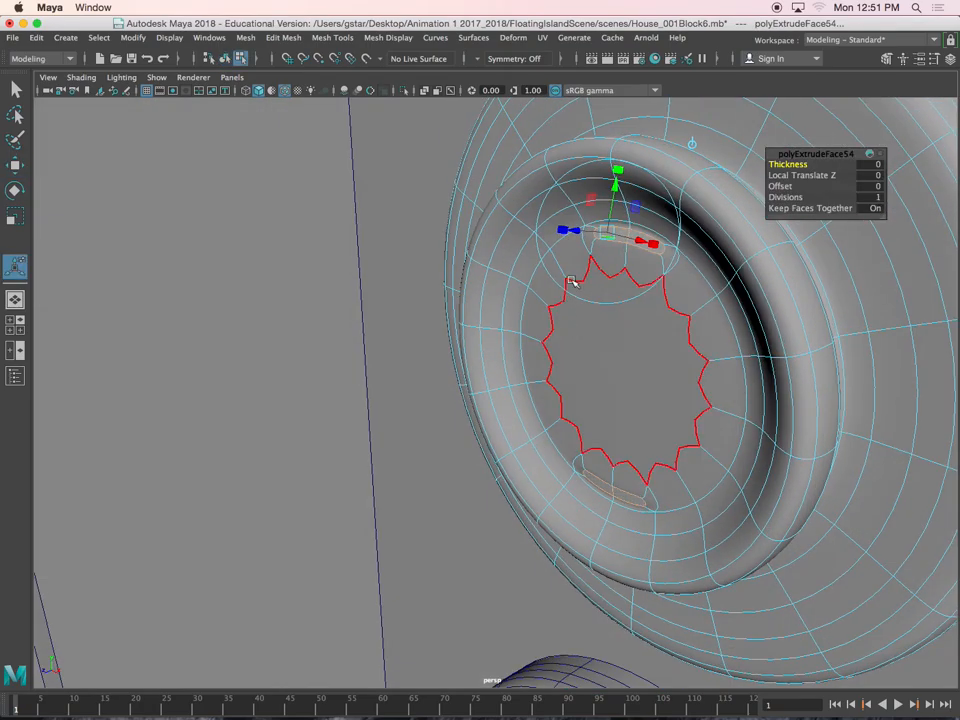
key("1")
left_click_drag(574, 257, 603, 250, "alt")
left_click(611, 449)
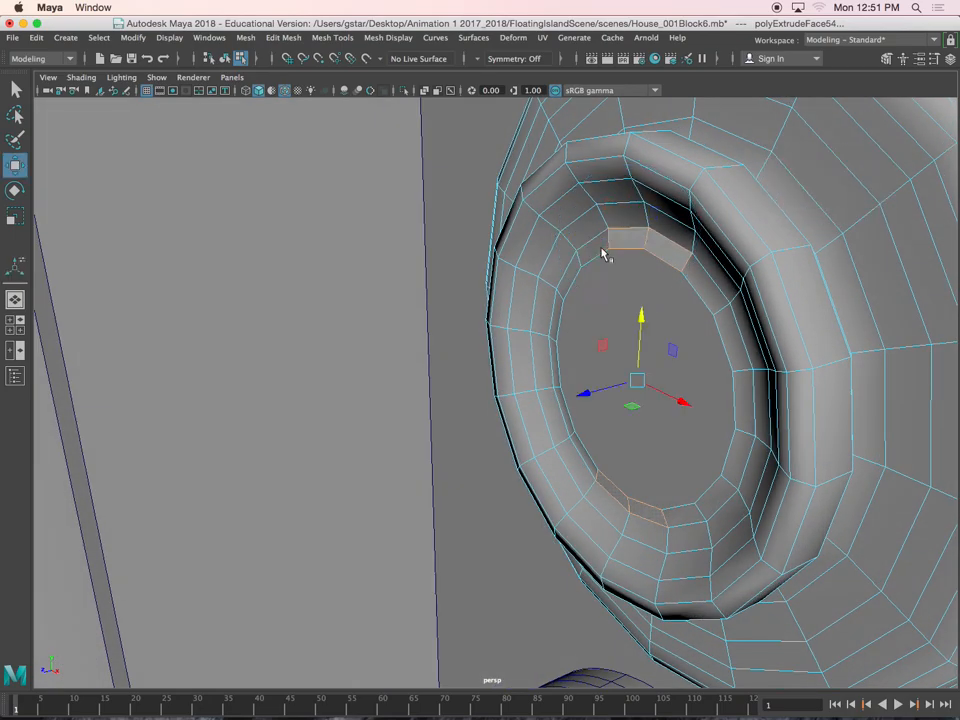
key("Delete")
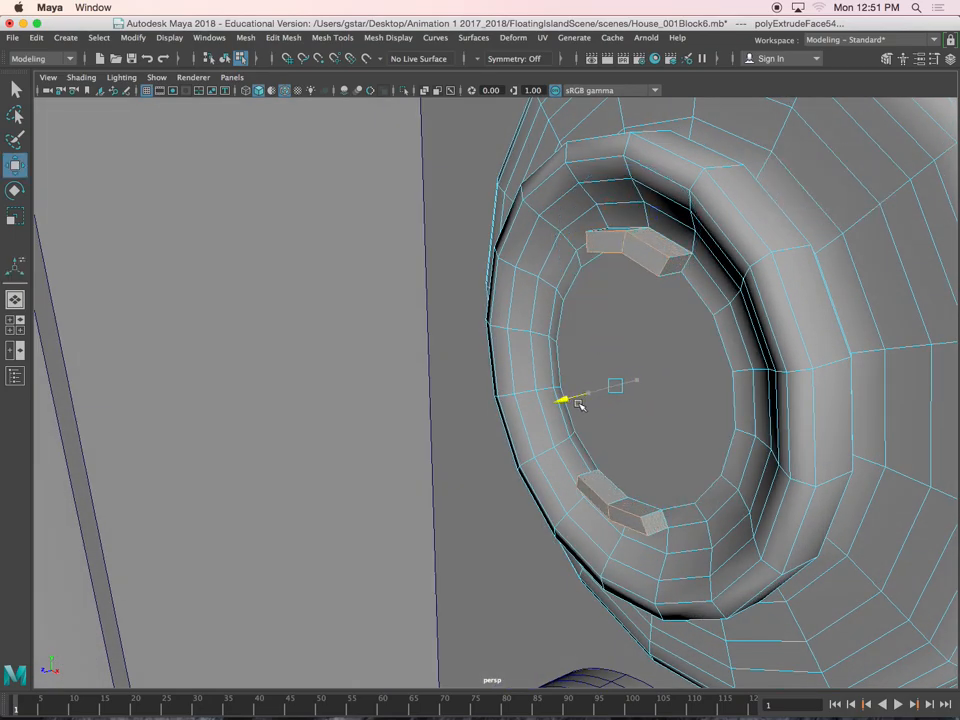
left_click_drag(565, 413, 572, 413)
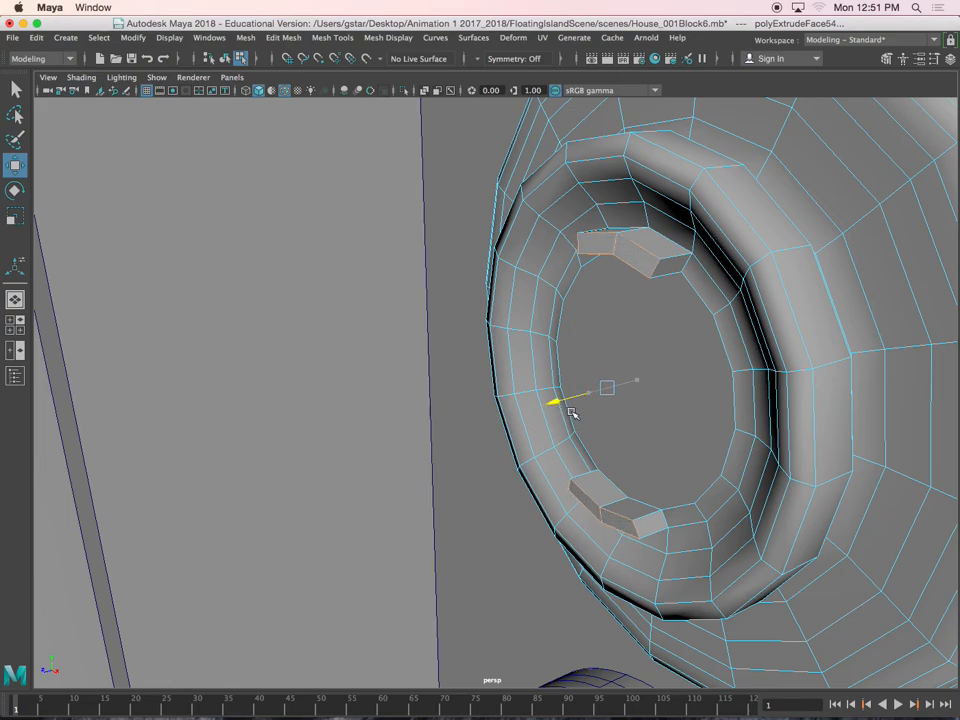
Extrude the same four block faces a second time and pull them farther outward
key("ctrl+e")
key("w")
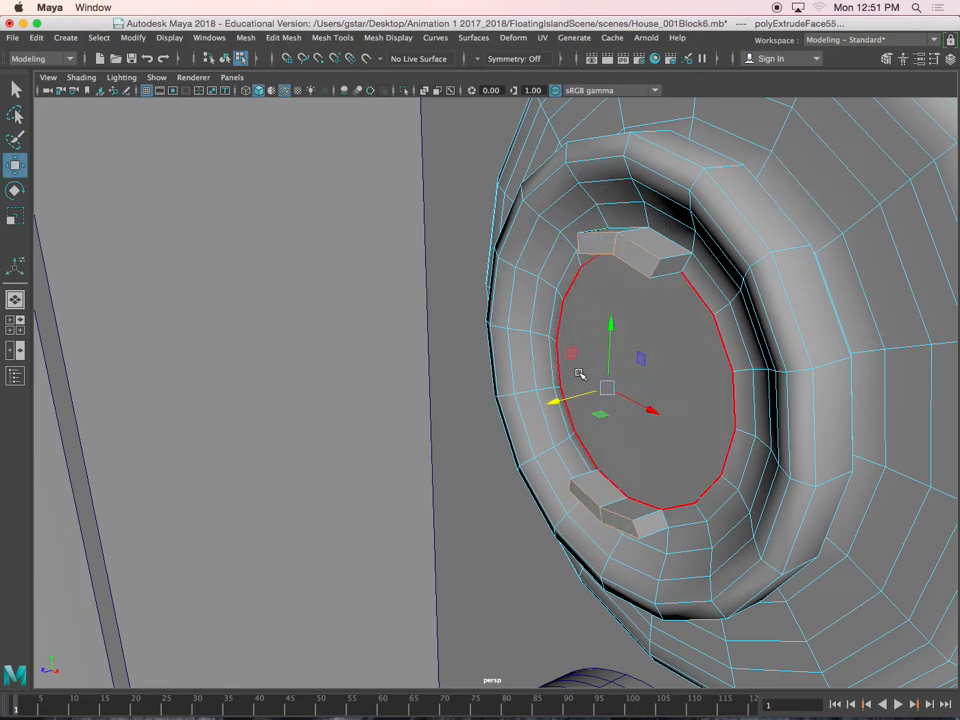
left_click_drag(572, 398, 621, 380)
Bridge the facing inner faces of the top and bottom blocks to form a vertical bar across the recess
left_click(602, 316)
left_click(584, 328, "shift")
left_click(575, 480, "shift")
left_click(618, 488, "shift")
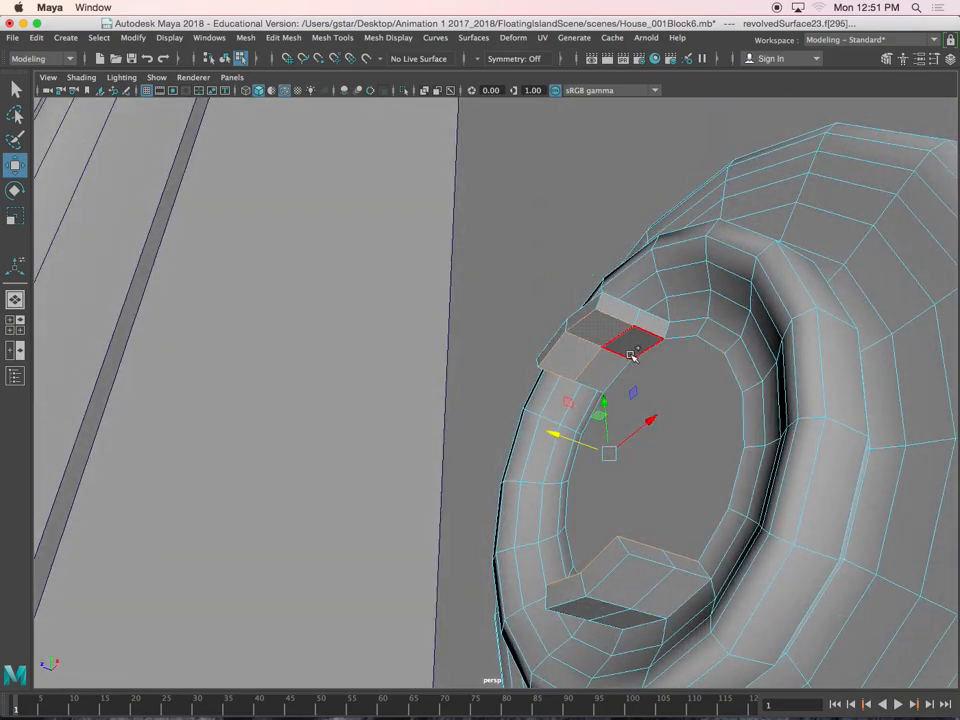
left_click(283, 38)
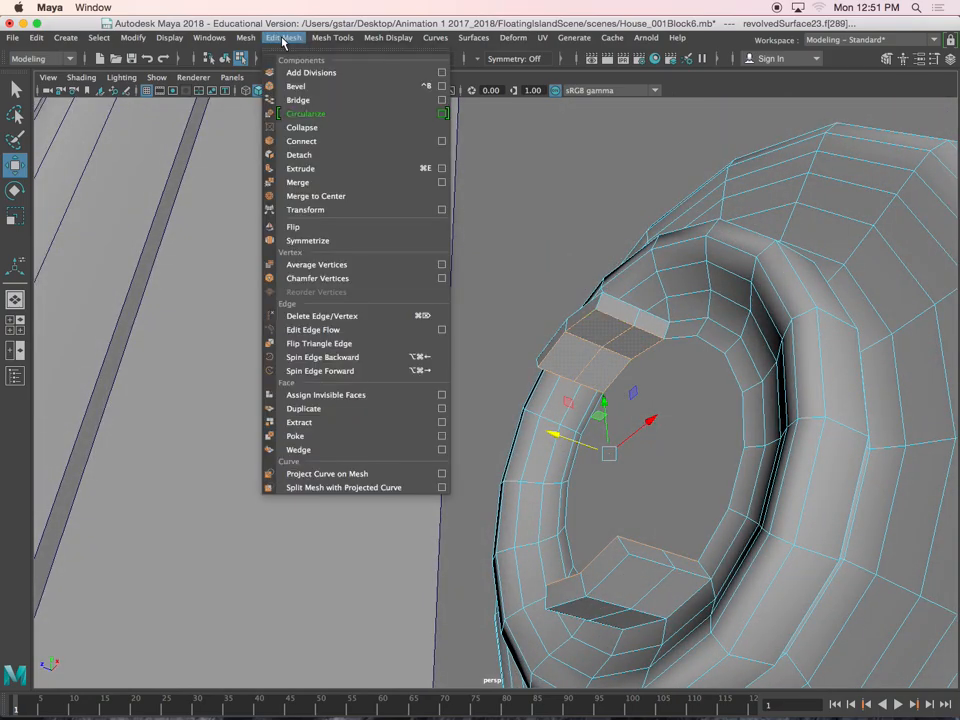
left_click(298, 100)
Scale the outer corner vertices at both ends of the vertical bar horizontally inward, in line with its sides
left_click_drag(510, 332, 632, 392, "alt")
scroll(511, 330, "down", 4)
left_click_drag(527, 403, 580, 345, "alt")
scroll(516, 378, "up", 4)
scroll(405, 214, "up", 4)
left_click_drag(478, 309, 435, 251, "alt")
scroll(398, 212, "down", 4)
right_click_drag(437, 240, 369, 236)
left_click_drag(404, 203, 427, 235)
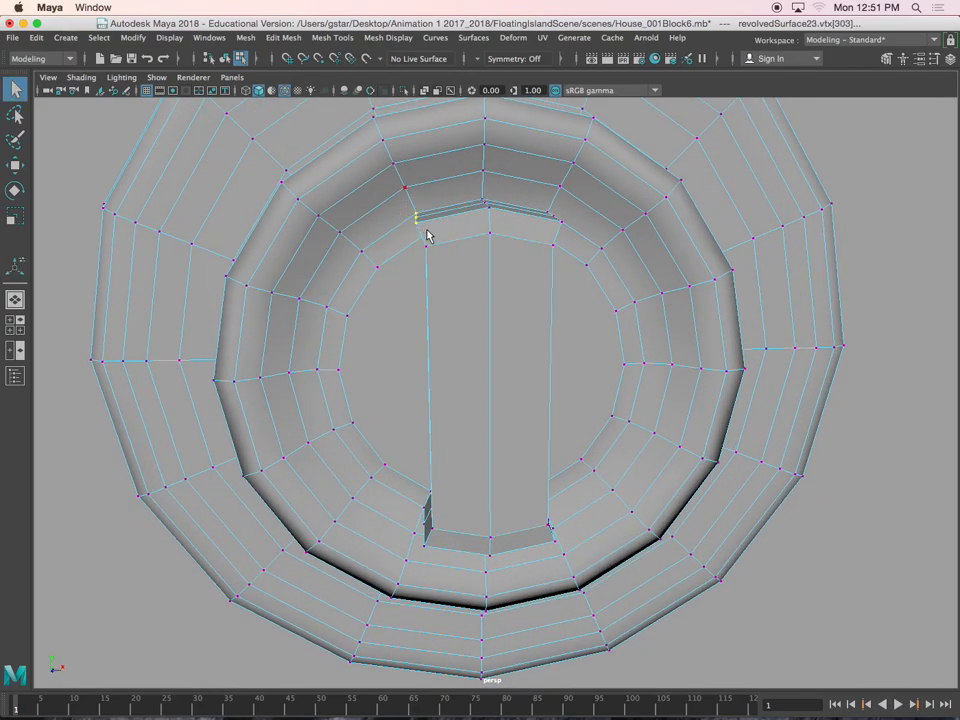
left_click_drag(578, 231, 435, 325, "alt")
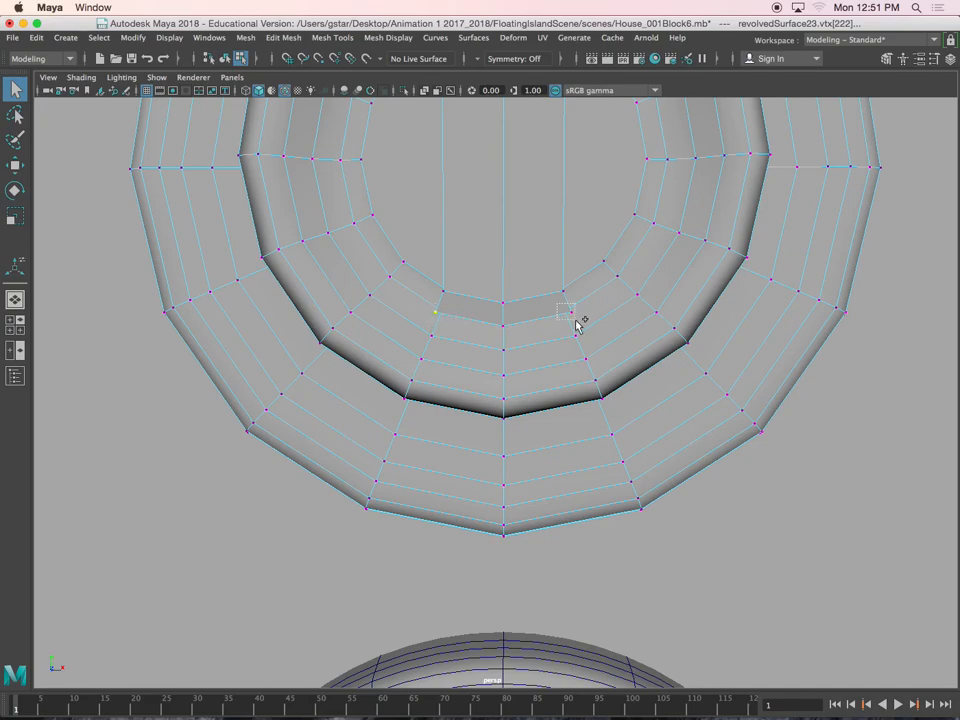
key("4")
left_click_drag(559, 281, 563, 436, "alt")
left_click_drag(565, 360, 564, 356)
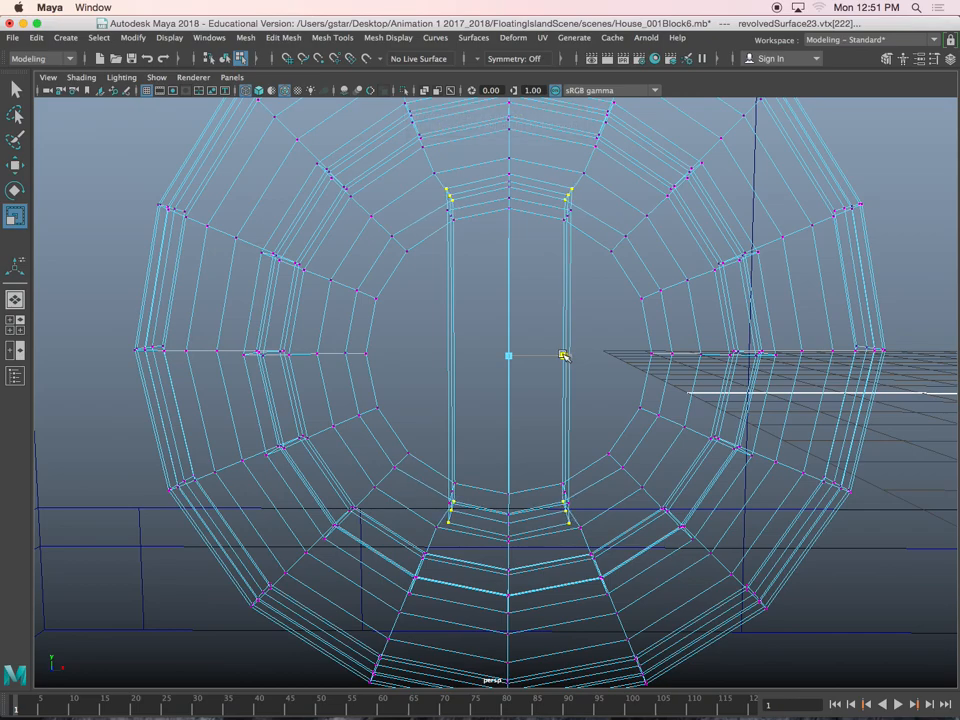
Restore shaded display, return the plate to object mode and turn its smooth preview back on
key("5")
right_click_drag(514, 221, 574, 199)
scroll(542, 244, "down", 5)
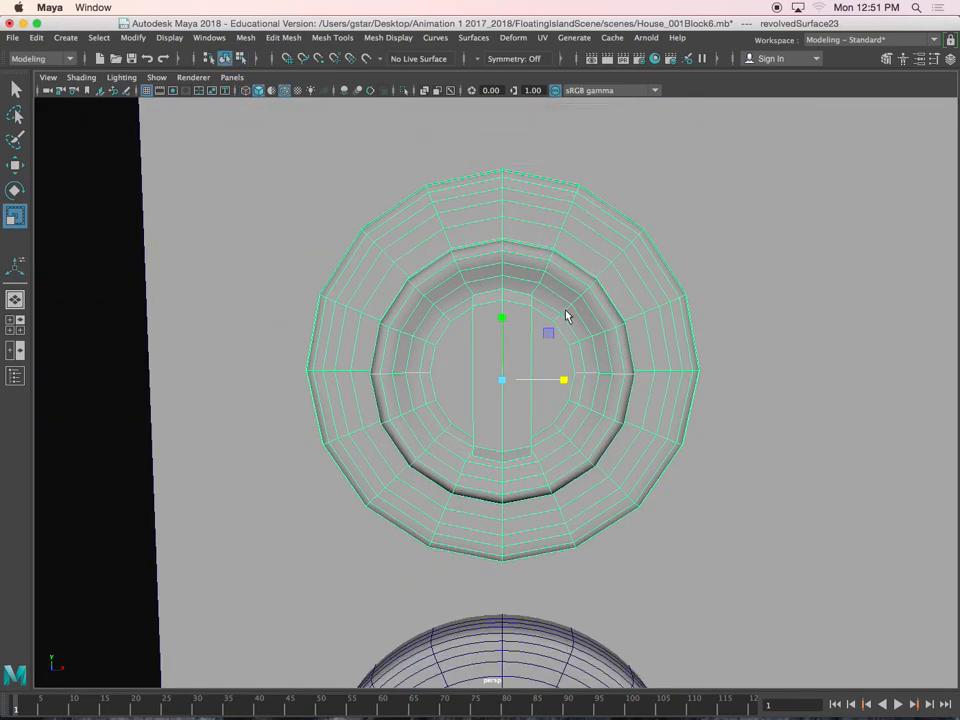
key("3")
left_click_drag(748, 332, 630, 386, "alt")
scroll(629, 425, "down", 8)
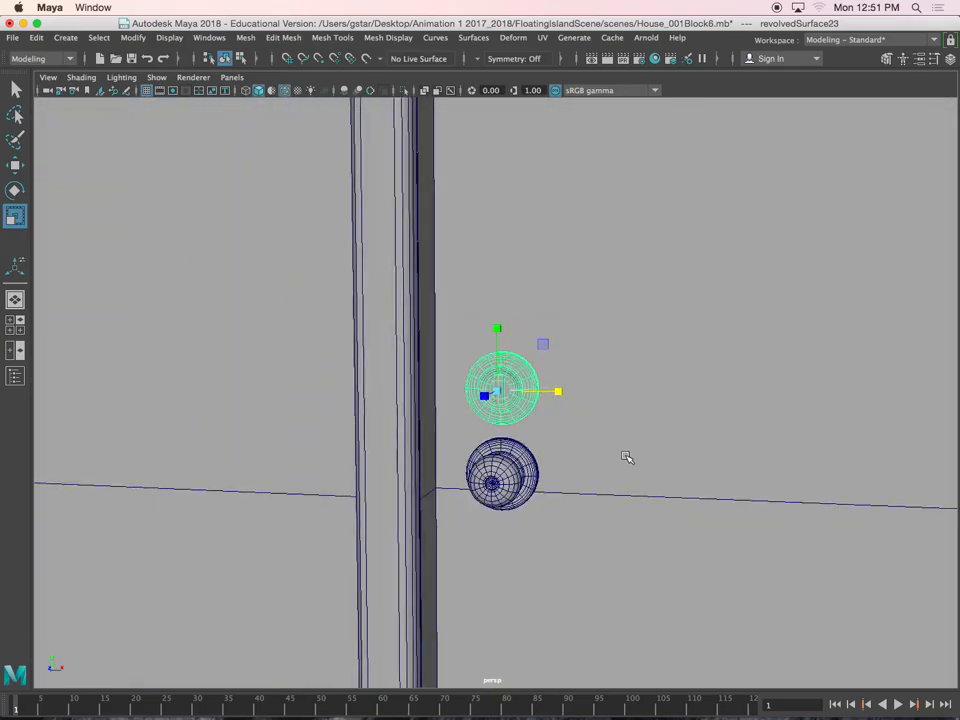
Adjust the scale, height and rotation of the upper plate above the doorknob
left_click(627, 457)
left_click_drag(516, 471, 508, 450, "alt")
left_click(524, 413)
scroll(522, 412, "up", 4)
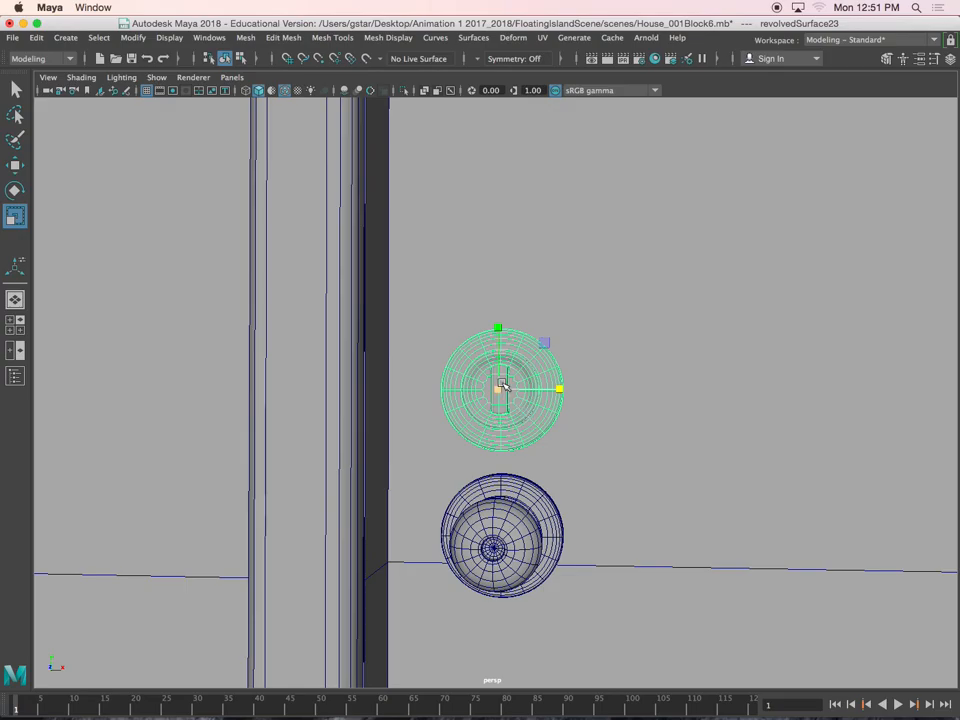
scroll(531, 392, "up", 4)
left_click_drag(559, 388, 496, 387, "alt")
key("w")
scroll(524, 379, "down", 4)
left_click_drag(508, 211, 503, 146)
key("e")
left_click_drag(553, 180, 551, 227)
Select the porch wall that contains the window opening
scroll(545, 250, "down", 8)
left_click_drag(542, 482, 562, 420, "alt")
scroll(573, 478, "down", 4)
left_click(573, 478)
scroll(574, 469, "down", 5)
middle_click_drag(562, 420, 684, 444, "alt")
scroll(684, 444, "up", 6)
middle_click_drag(527, 442, 380, 416, "alt")
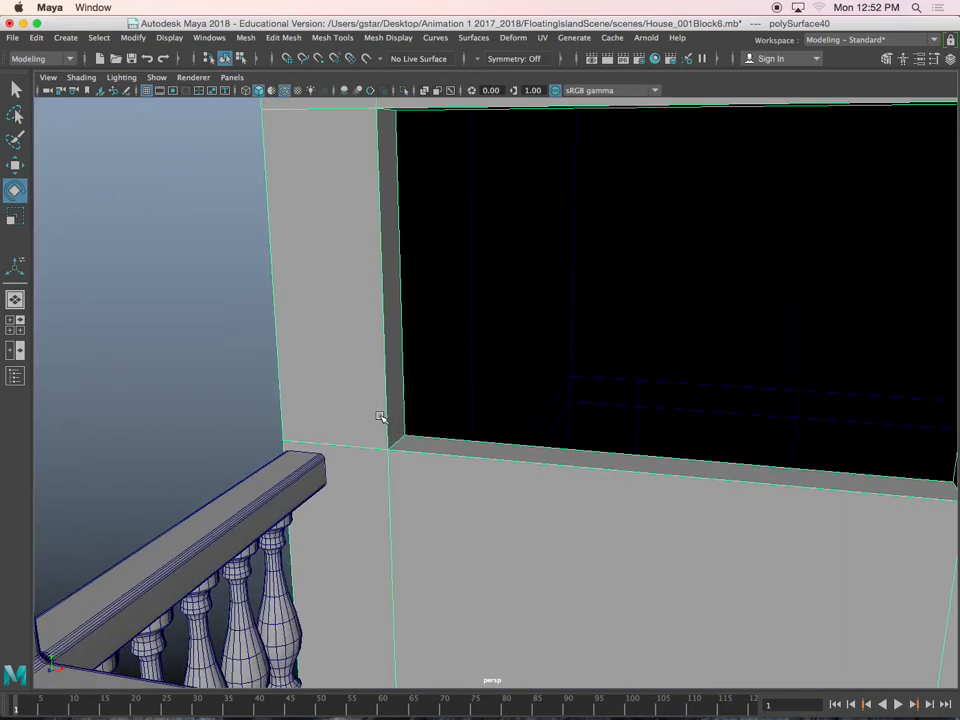
Select the outer border edges on all sides of the porch window opening
right_click_drag(407, 322, 405, 292)
left_click(383, 310)
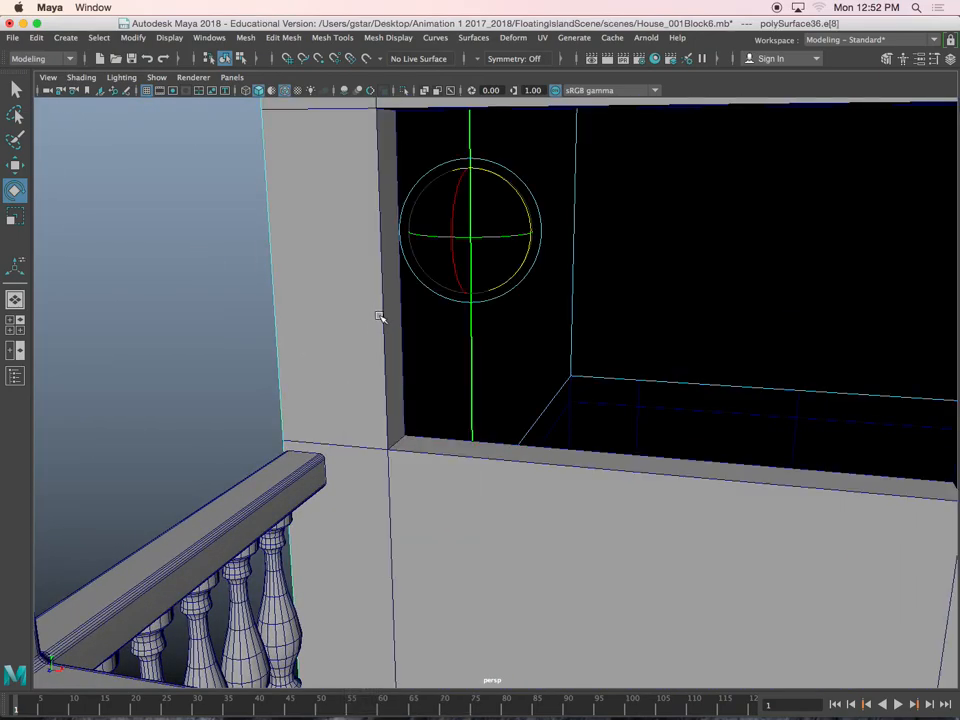
middle_click_drag(373, 284, 358, 362, "alt")
left_click(356, 226)
left_click(356, 194)
right_click_drag(341, 133, 370, 148)
left_click_drag(392, 260, 364, 248, "alt")
scroll(362, 250, "up", 4)
middle_click_drag(343, 264, 391, 283, "alt")
right_click_drag(320, 194, 317, 154)
left_click(306, 176)
left_click_drag(321, 208, 258, 261, "alt")
left_click(321, 193)
left_click_drag(658, 258, 539, 523, "alt")
left_click_drag(551, 636, 543, 455, "alt")
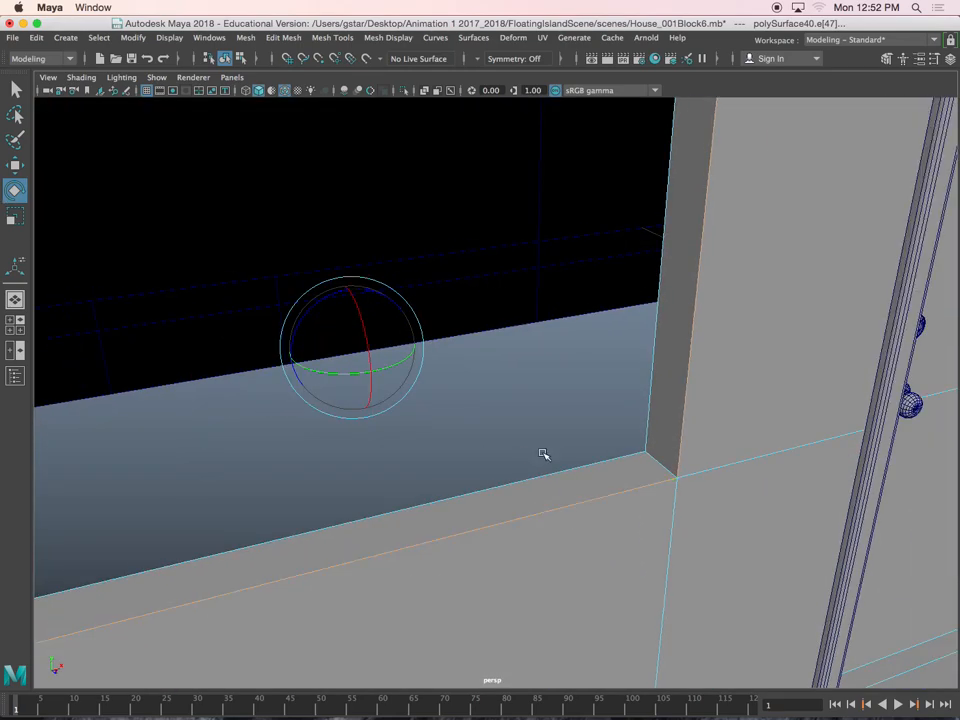
Bevel the porch window's border edges with a fraction of 0.1 and 3 segments, and return to object mode
right_click(565, 388, "shift")
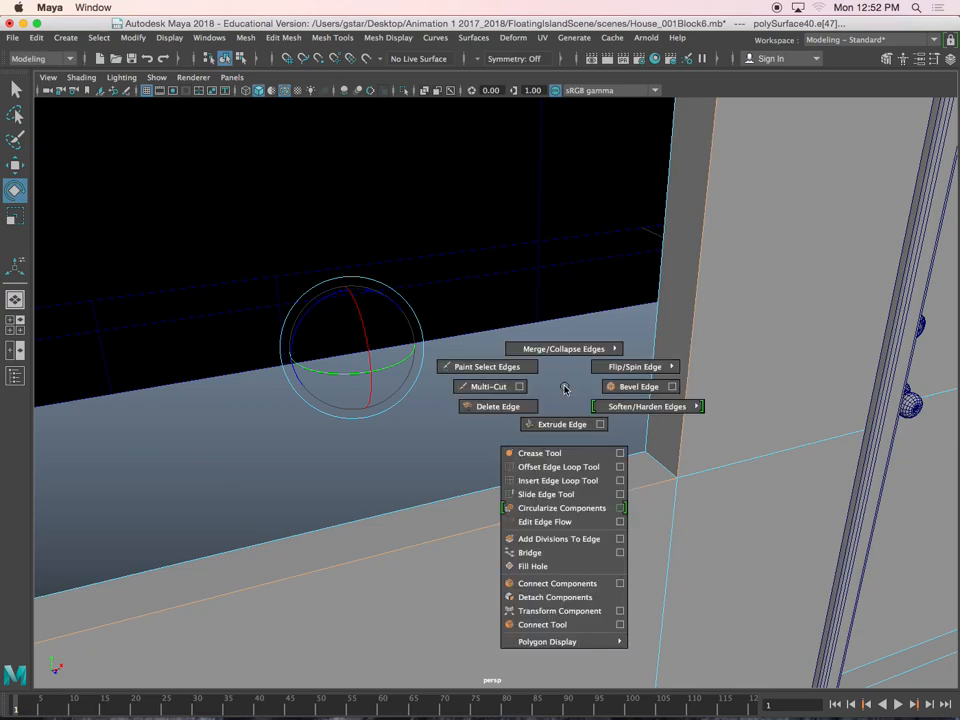
left_click(617, 388)
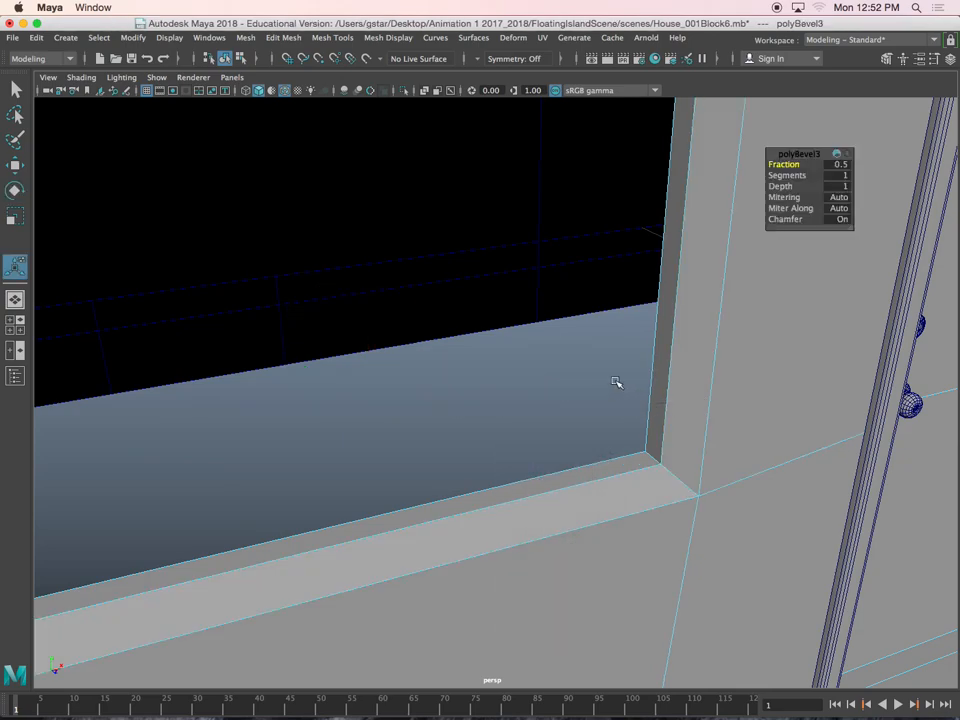
scroll(610, 385, "down", 5)
middle_click_drag(643, 264, 638, 309, "alt")
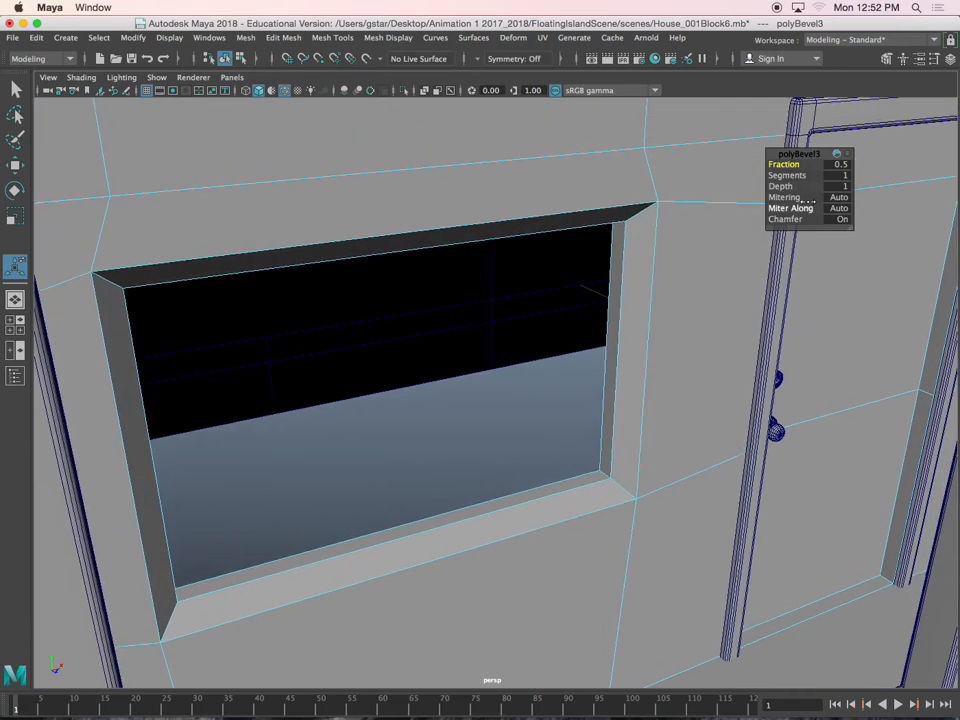
left_click_drag(787, 165, 784, 165)
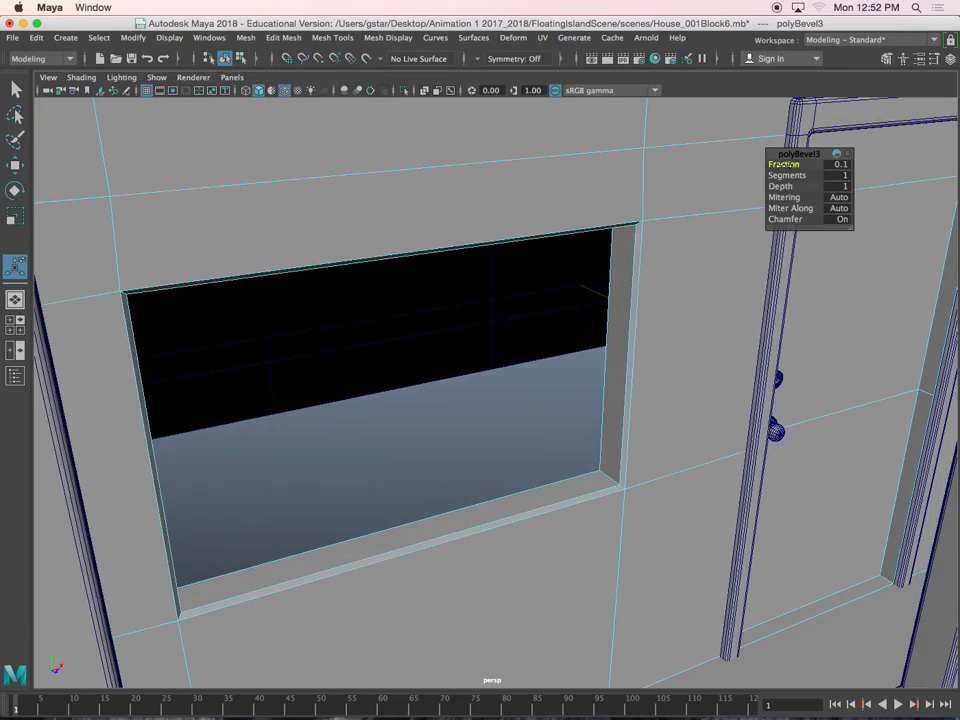
left_click_drag(699, 251, 677, 250, "alt")
left_click_drag(787, 175, 791, 175)
right_click(690, 155)
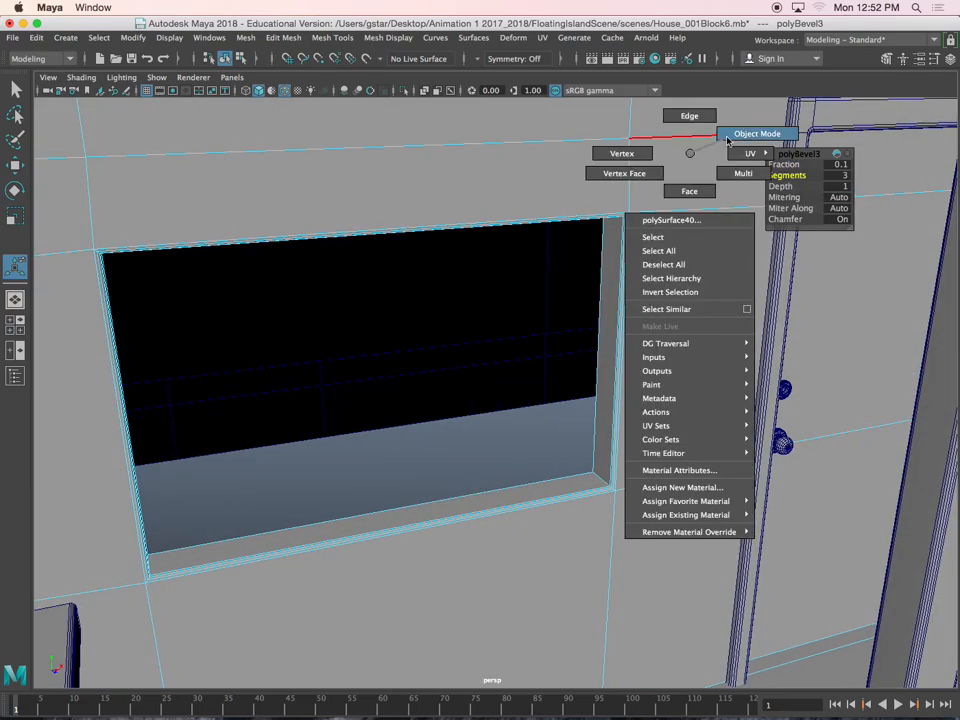
right_click_drag(728, 141, 731, 139)
left_click(581, 451)
Select the outer border edges around both window openings on the house's other front wall
scroll(581, 451, "down", 10)
left_click_drag(581, 451, 467, 407, "alt")
left_click(305, 445)
left_click_drag(304, 441, 390, 463, "alt")
left_click(390, 463)
right_click_drag(340, 234, 336, 189)
scroll(250, 288, "up", 3)
left_click(230, 295)
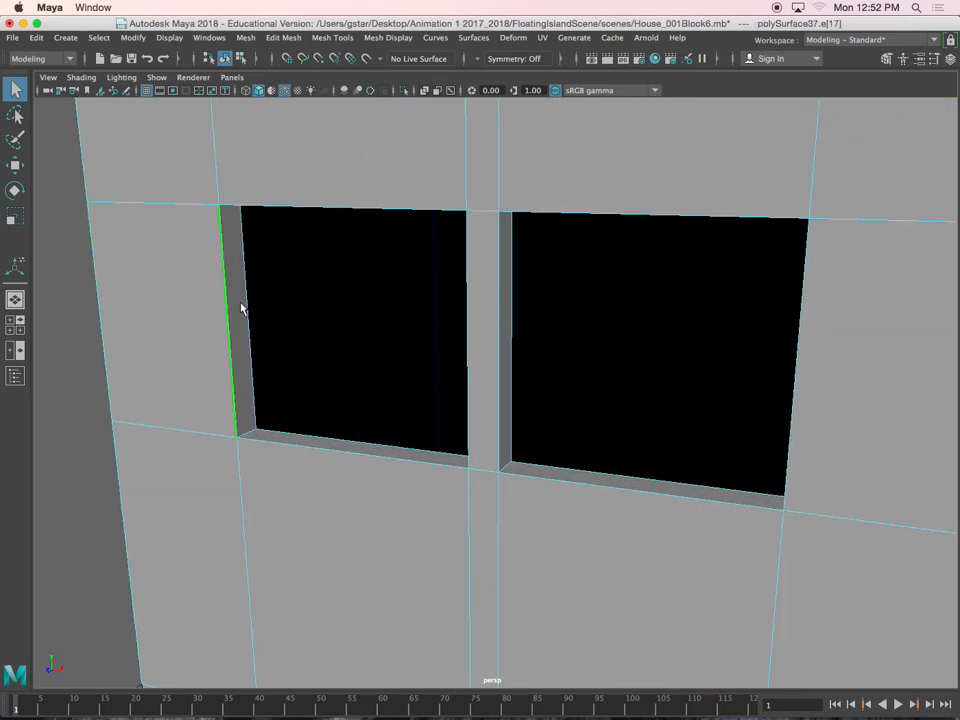
left_click(280, 444)
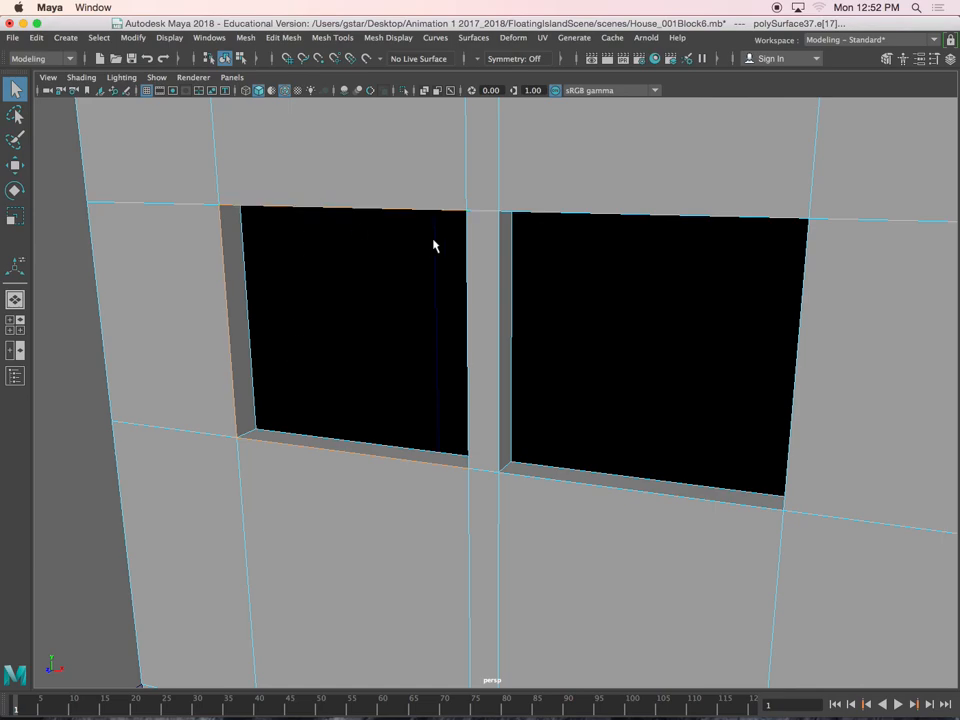
left_click(489, 248, "shift")
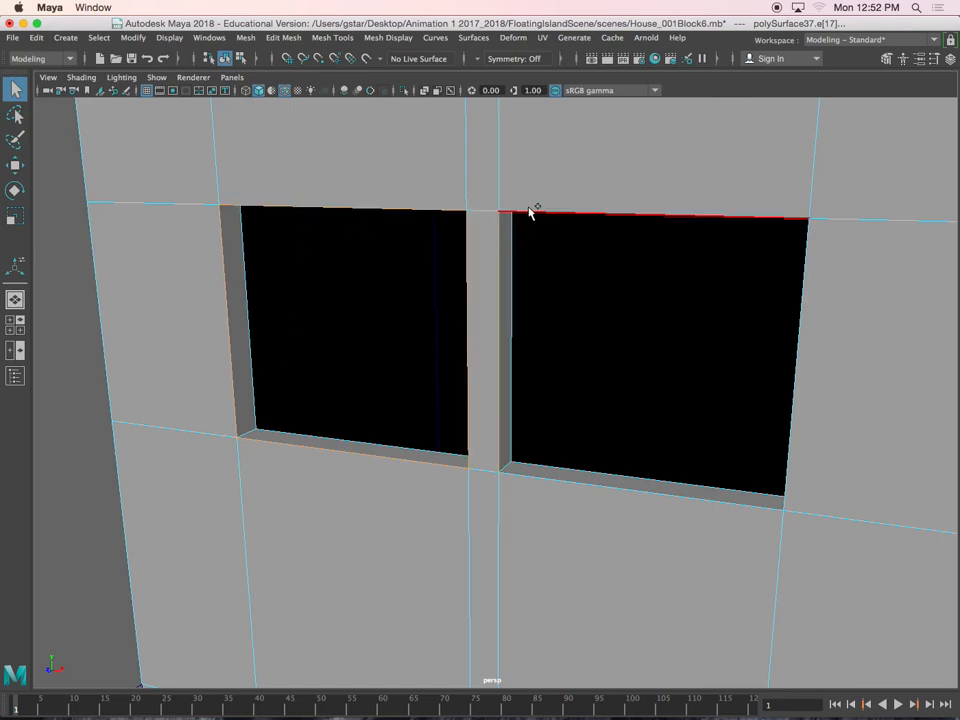
left_click(795, 432, "shift")
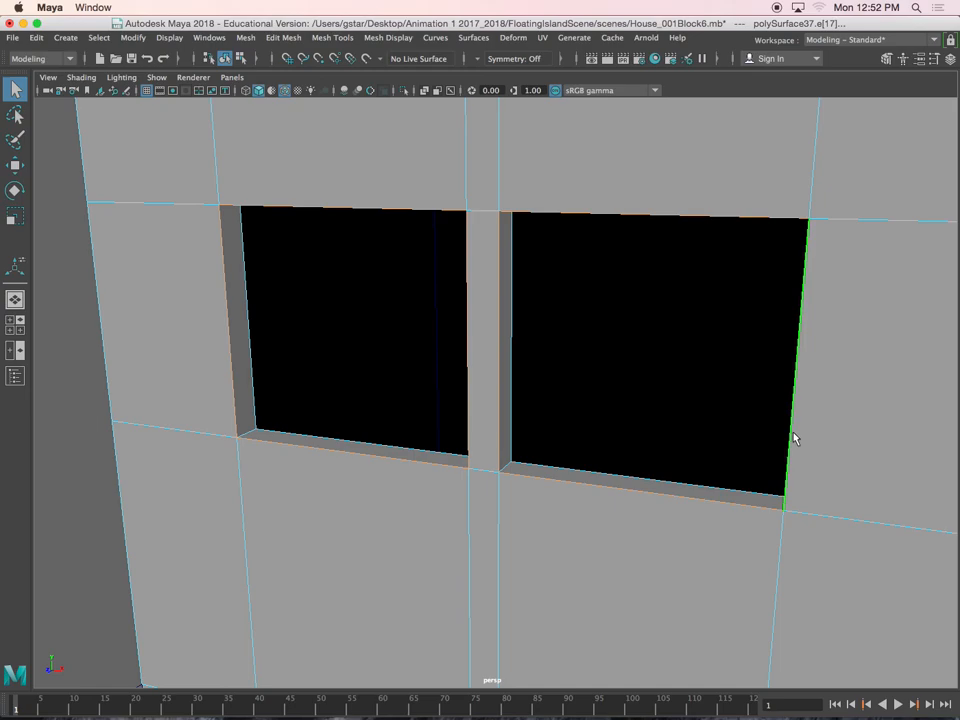
scroll(667, 374, "down", 5)
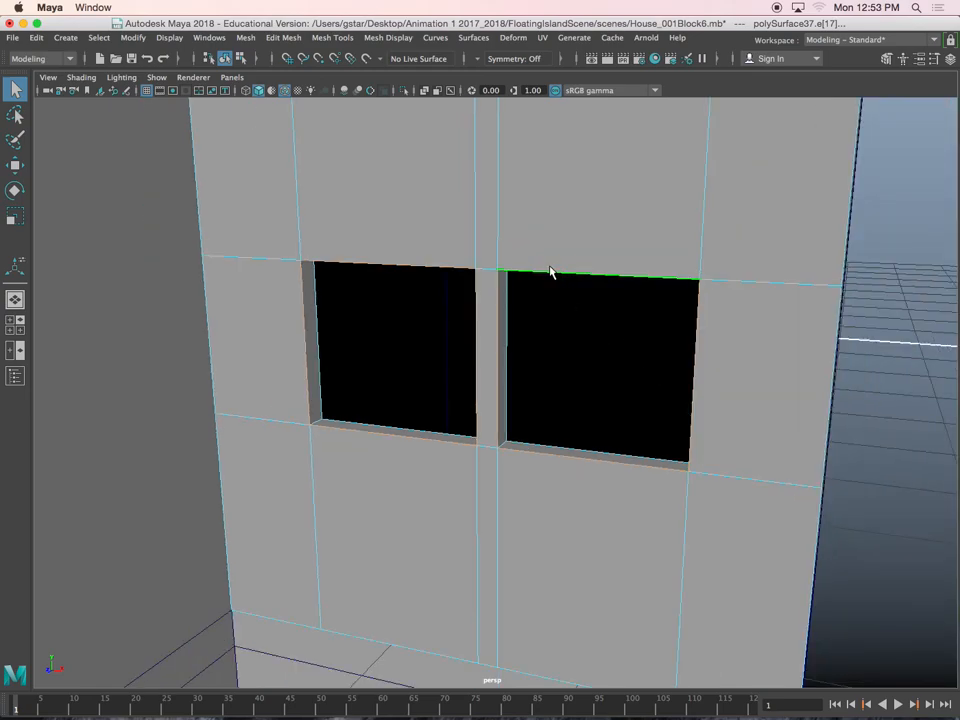
Bevel the border edges of the paired windows with a fraction of 0.1 and 3 segments
right_click_drag(511, 225, 572, 225, "shift")
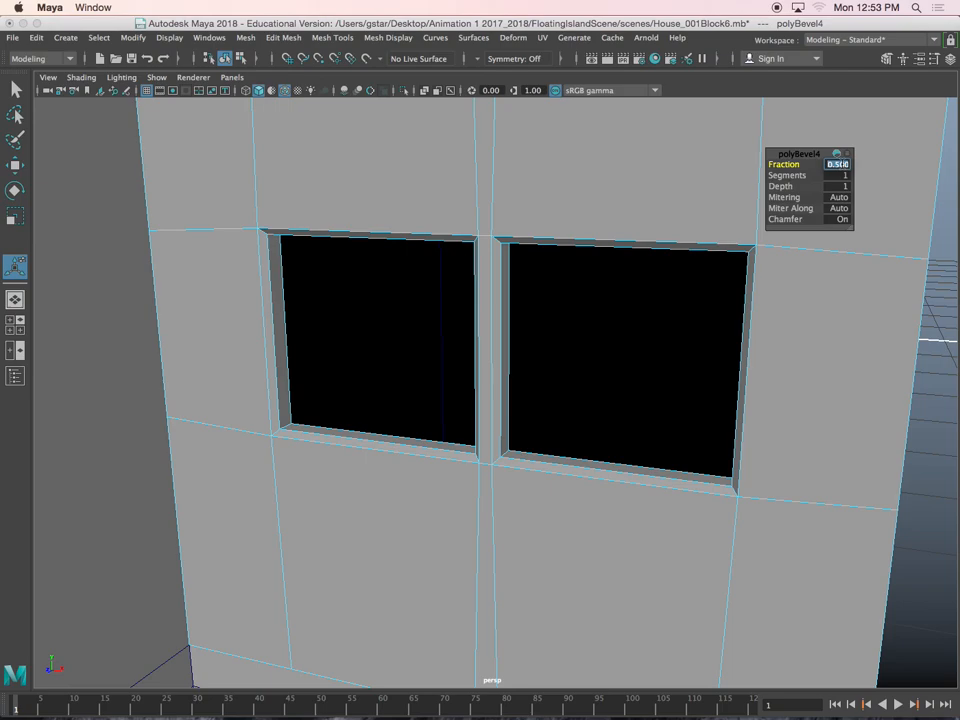
left_click(846, 164)
type(".1")
key("Return")
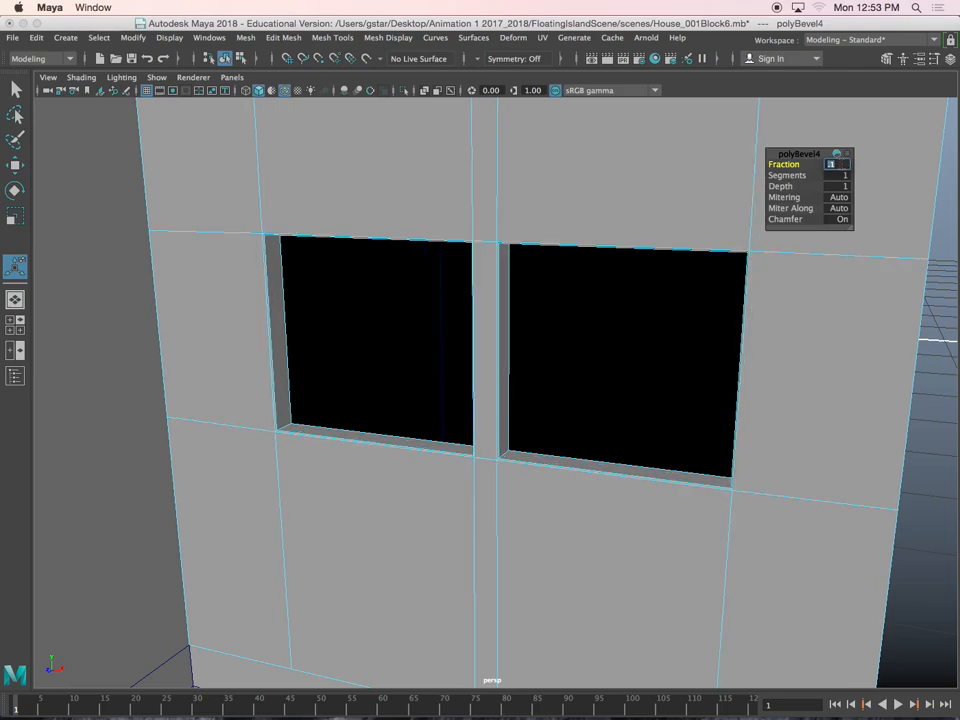
left_click(841, 175)
type("3")
key("Return")
Set the paired windows' bevel fraction to 0.4, return to object mode and deselect everything
scroll(611, 264, "up", 6)
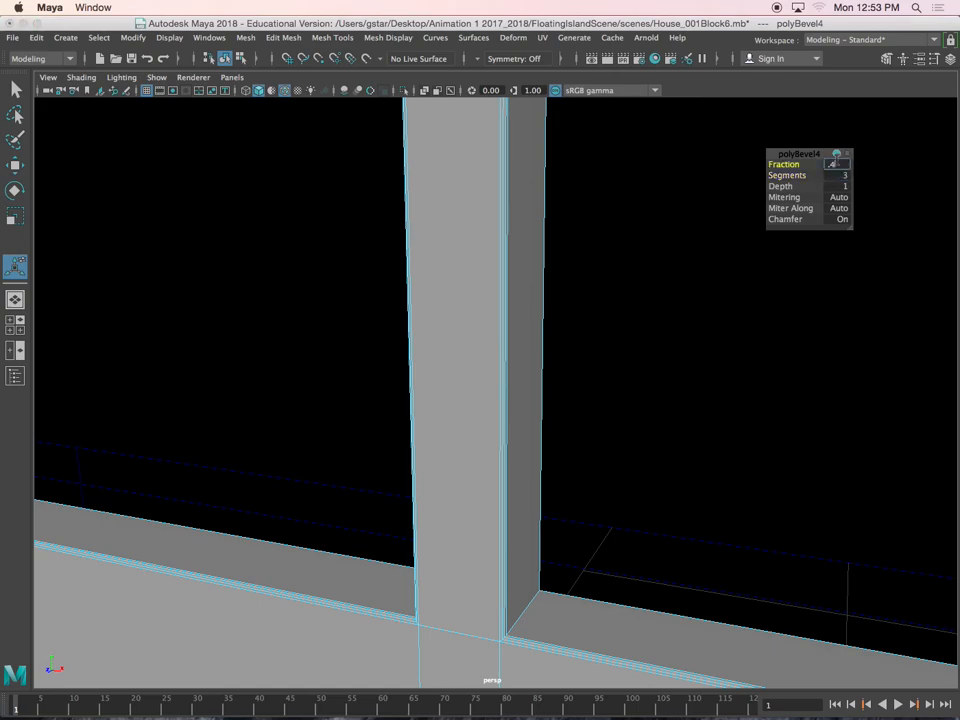
key("Return")
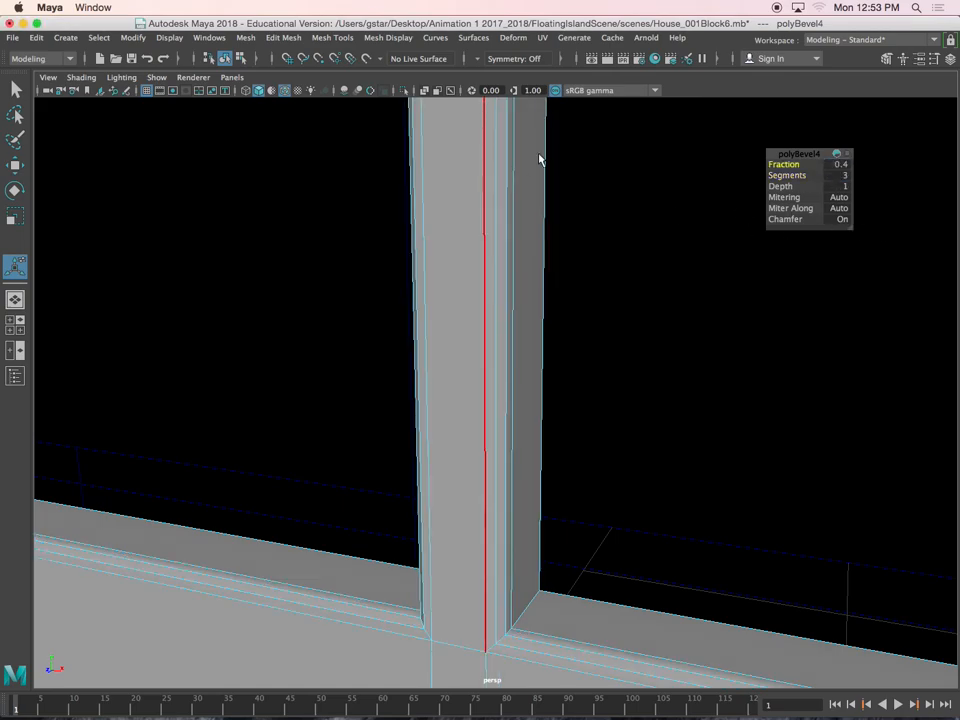
right_click_drag(521, 154, 564, 144)
left_click(573, 204)
scroll(573, 204, "down", 8)
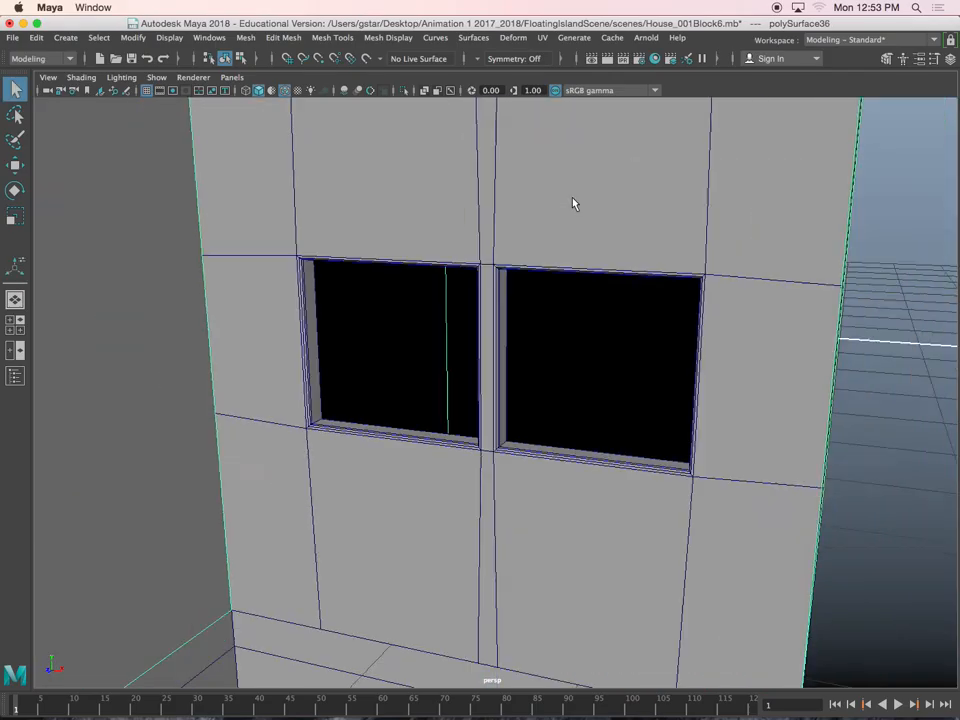
left_click(757, 361)
left_click_drag(757, 361, 508, 384, "alt")
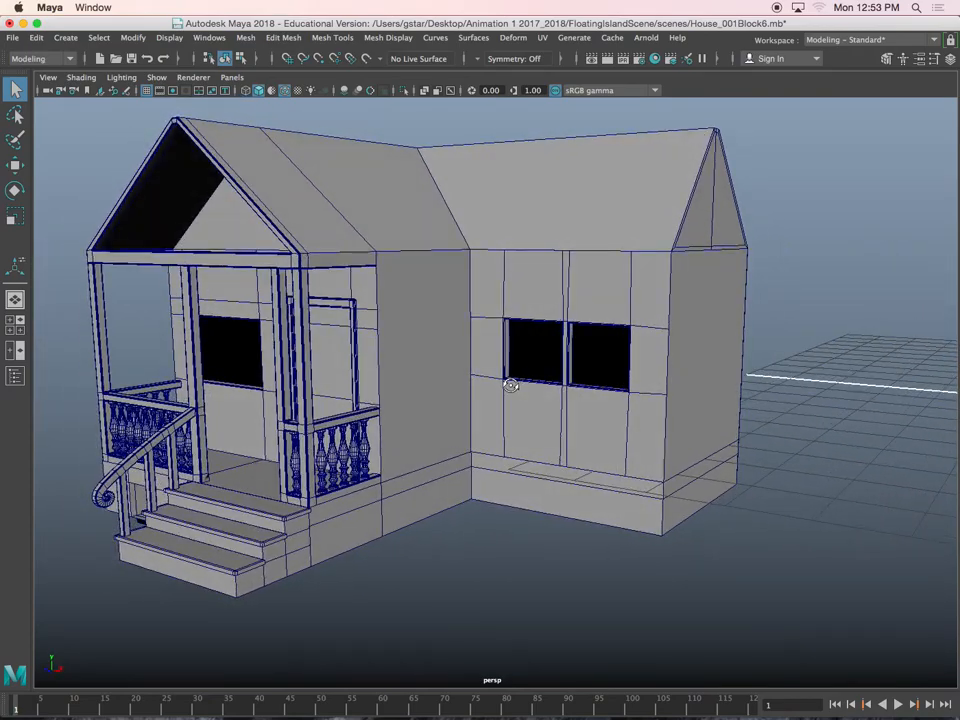
Select the porch wall mesh containing the window opening and bring up the top view of the house
scroll(383, 336, "up", 3)
scroll(383, 330, "up", 2)
middle_click_drag(383, 330, 508, 338, "alt")
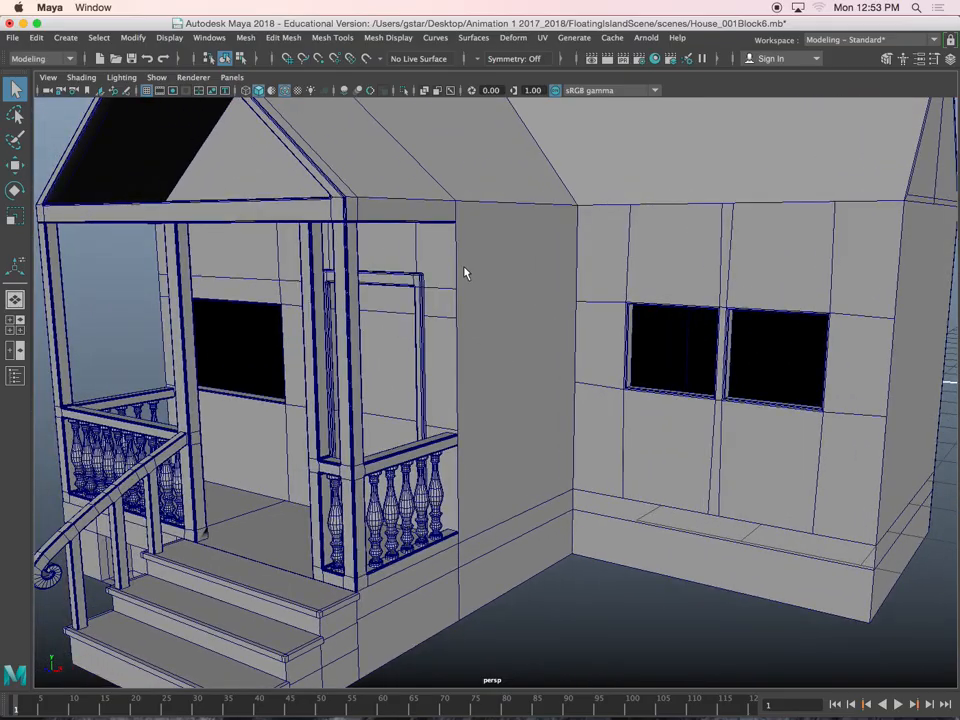
mouse_move(510, 323)
left_mouse_down("alt")
mouse_move(557, 313)
mouse_move(399, 334)
mouse_move(576, 317)
mouse_move(476, 319)
mouse_move(512, 313)
left_mouse_up("alt")
left_click(512, 313)
key("space")
scroll(377, 280, "down", 5)
key("space")
middle_click_drag(347, 334, 358, 237, "alt")
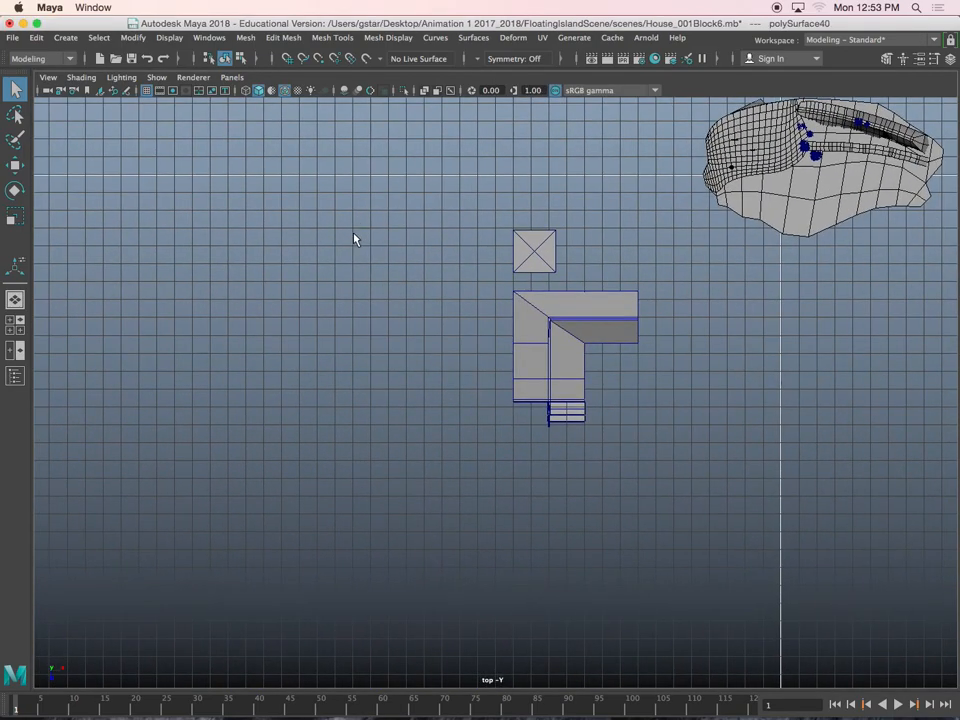
Display the top view in wireframe and examine the depth of the porch window's recess in plan
scroll(380, 260, "up", 3)
key("4")
scroll(489, 349, "up", 3)
middle_click_drag(489, 349, 317, 332, "alt")
scroll(404, 354, "up", 2)
scroll(404, 354, "up", 4)
middle_click_drag(396, 356, 527, 307, "alt")
middle_click_drag(167, 290, 489, 345, "alt")
scroll(489, 345, "up", 5)
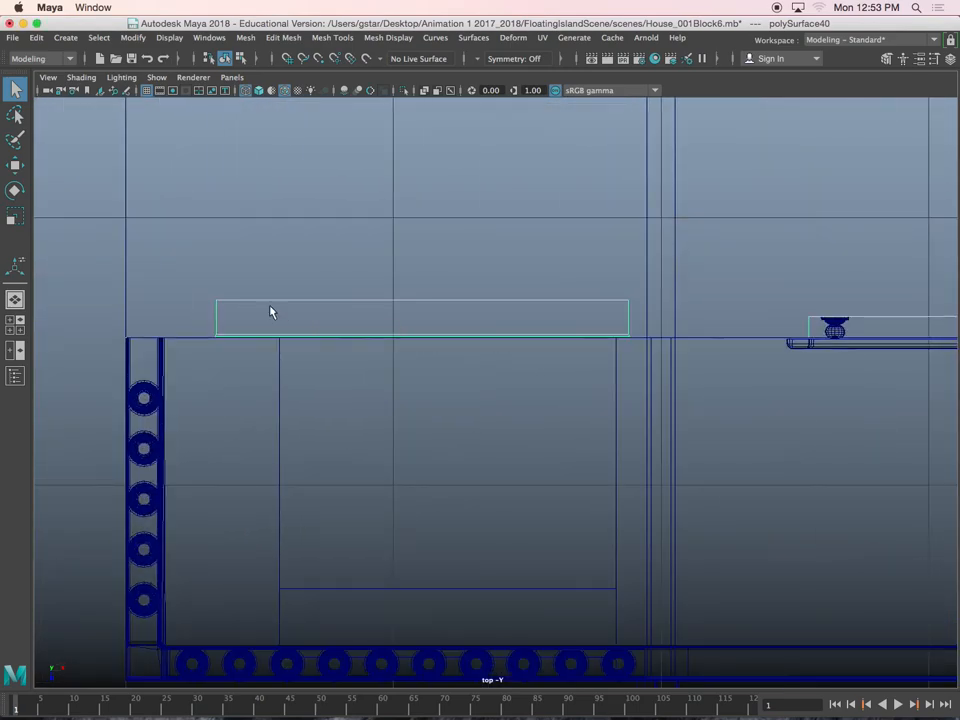
left_click(339, 285)
middle_click_drag(468, 309, 503, 355, "alt")
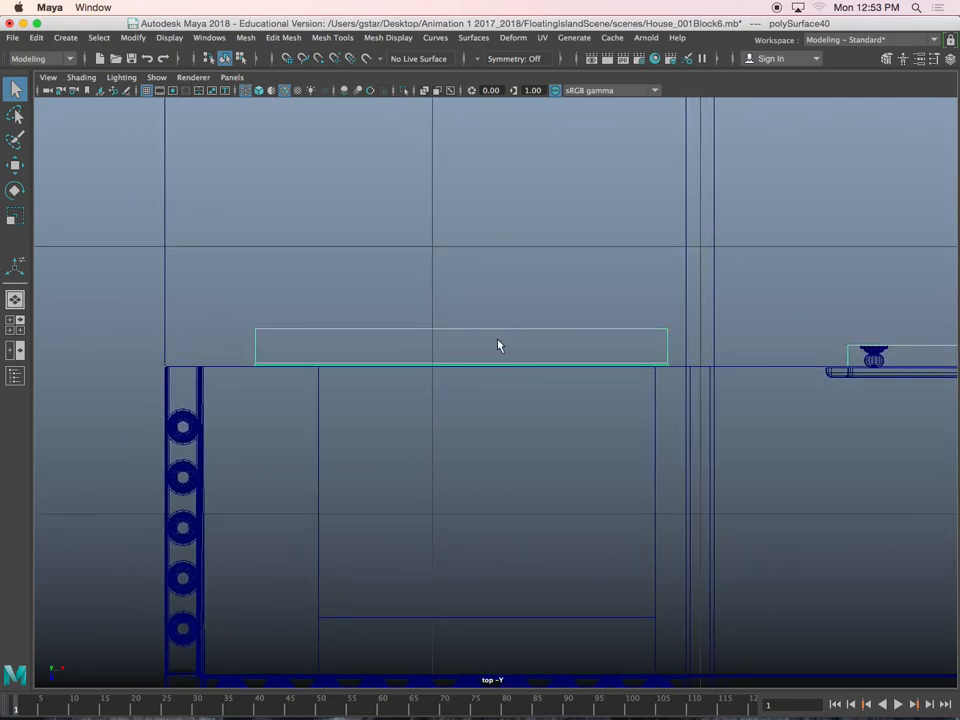
key("space")
key("space")
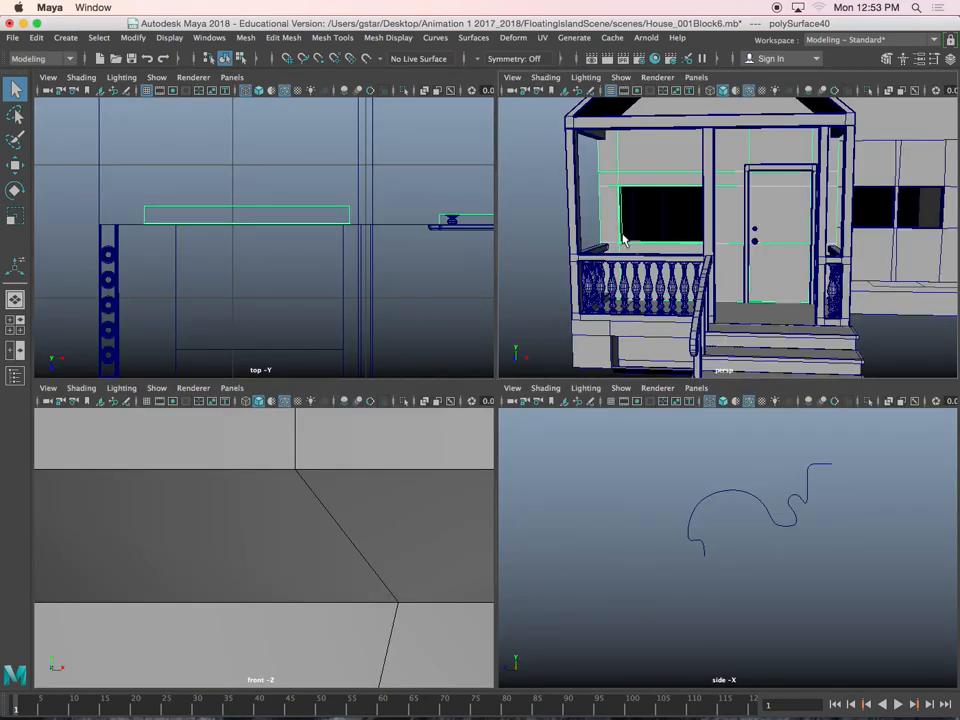
Switch the porch wall to face selection and select the wall face beside the window opening
middle_click_drag(645, 218, 723, 212, "alt")
scroll(655, 261, "up", 6)
scroll(723, 212, "up", 3)
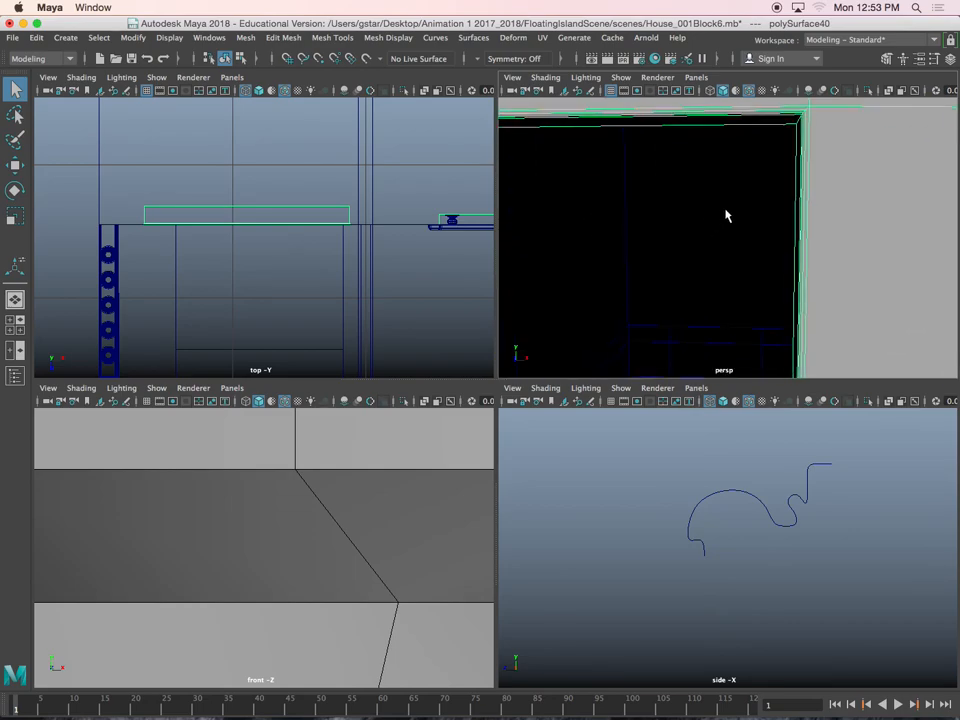
scroll(723, 212, "down", 5)
left_click_drag(710, 223, 715, 220, "alt")
right_click_drag(668, 183, 617, 210)
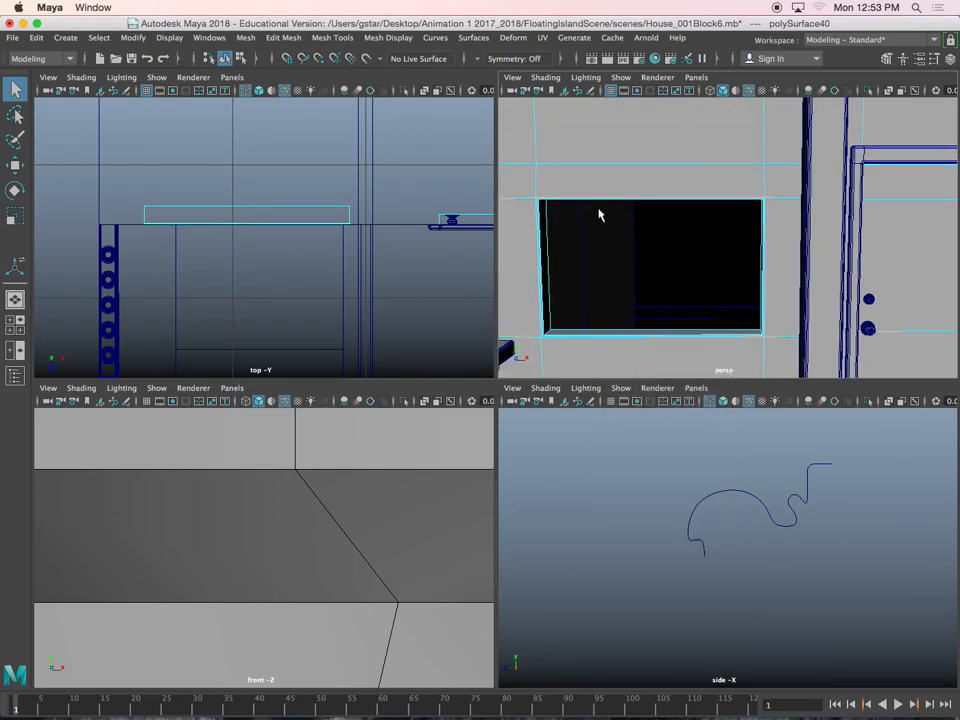
left_click_drag(617, 210, 578, 232, "alt")
left_click(537, 242)
left_click_drag(557, 296, 589, 336, "alt")
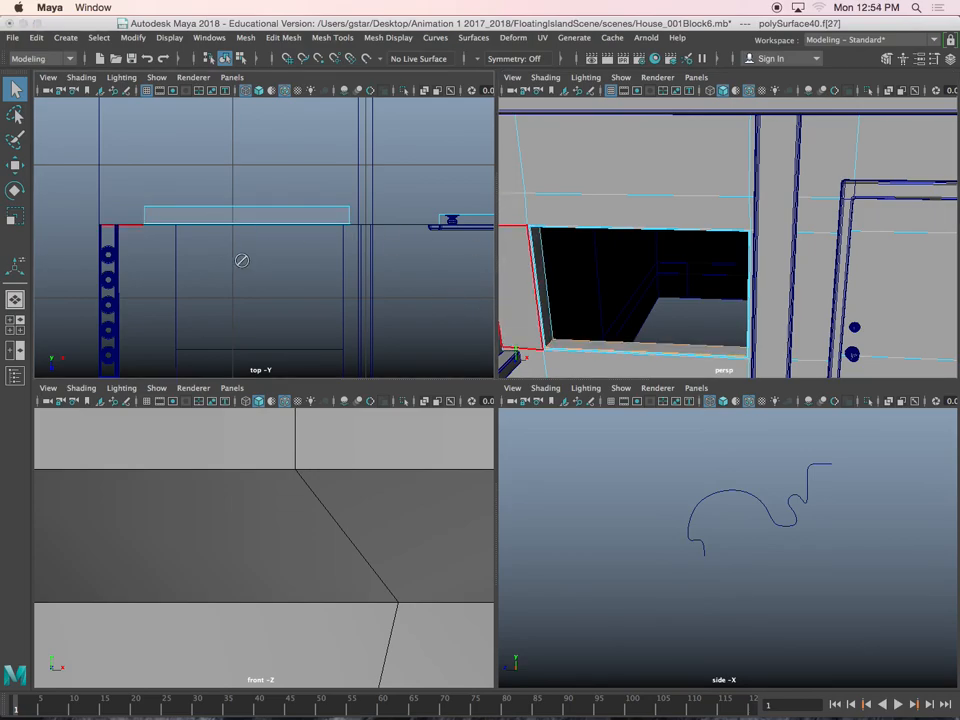
Return the porch wall to object mode in the enlarged top view and activate the Move tool at the window recess
left_click_drag(238, 259, 290, 262, "alt")
key("space")
scroll(310, 296, "up", 3)
right_click_drag(283, 317, 302, 306)
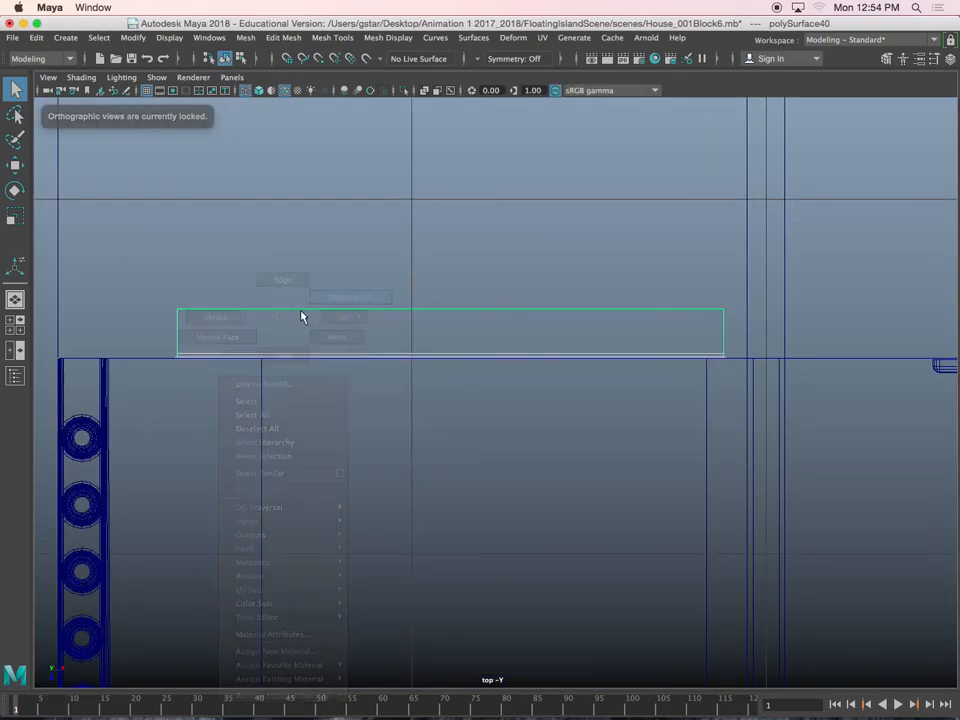
key("w")
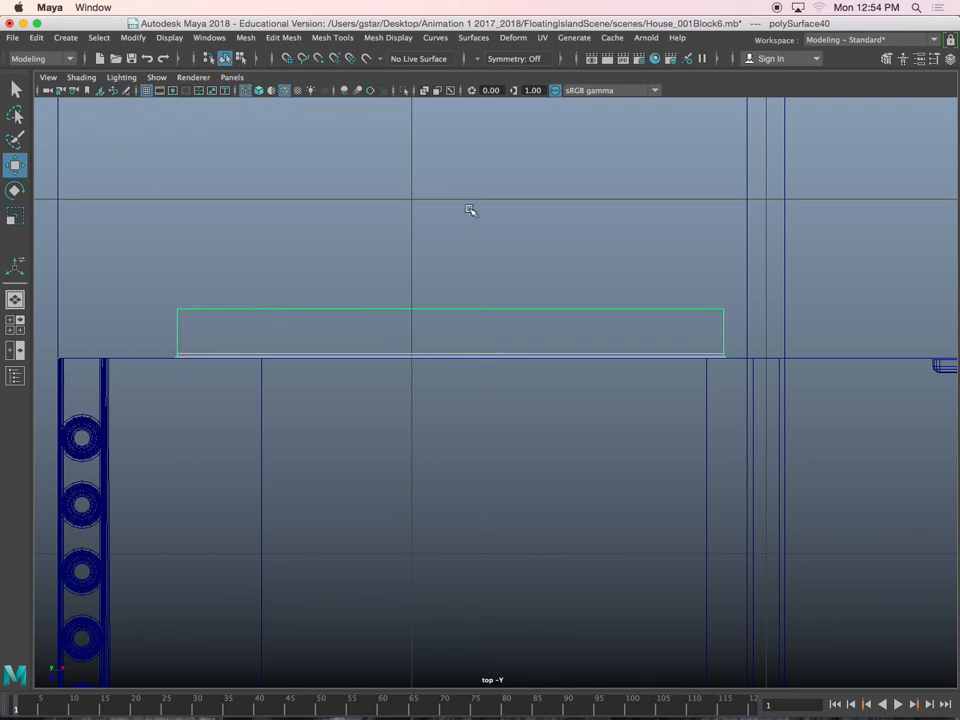
Draw a wavy EP curve in the top view from the window recess's left end to about the vertical grid line
left_click(62, 40)
mouse_move(150, 141)
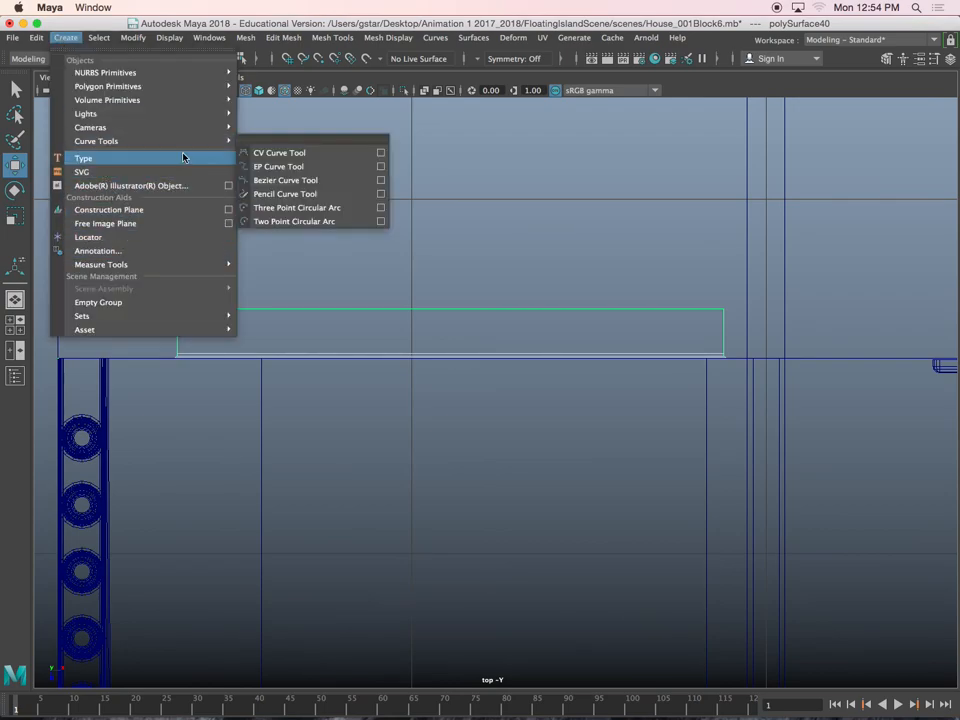
left_click(276, 167)
scroll(194, 352, "up", 1)
scroll(194, 352, "up", 1)
middle_click_drag(205, 352, 311, 371, "alt")
scroll(311, 369, "up", 2)
middle_click_drag(175, 364, 295, 371, "alt")
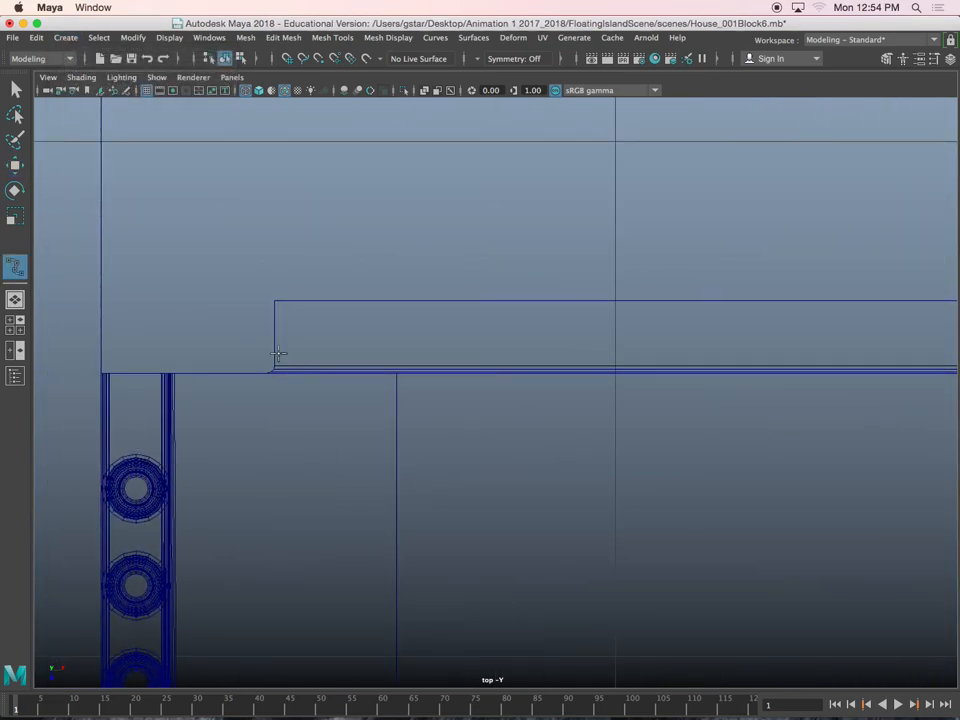
left_click(271, 340)
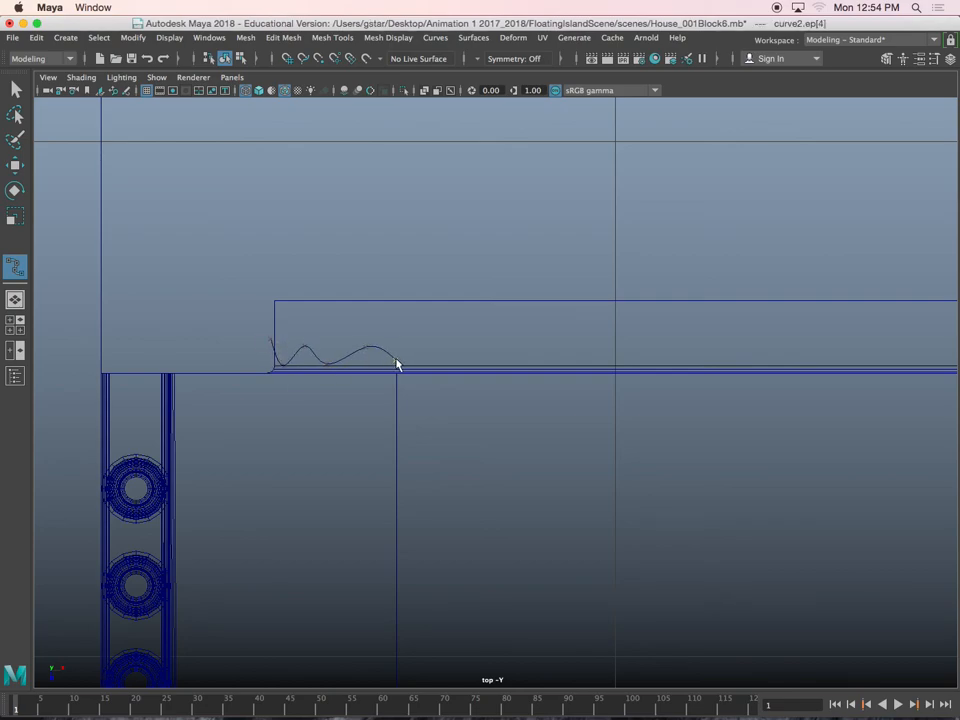
left_click(469, 352)
left_click(573, 366)
left_click_drag(604, 350, 607, 354)
left_click(615, 359)
key("w")
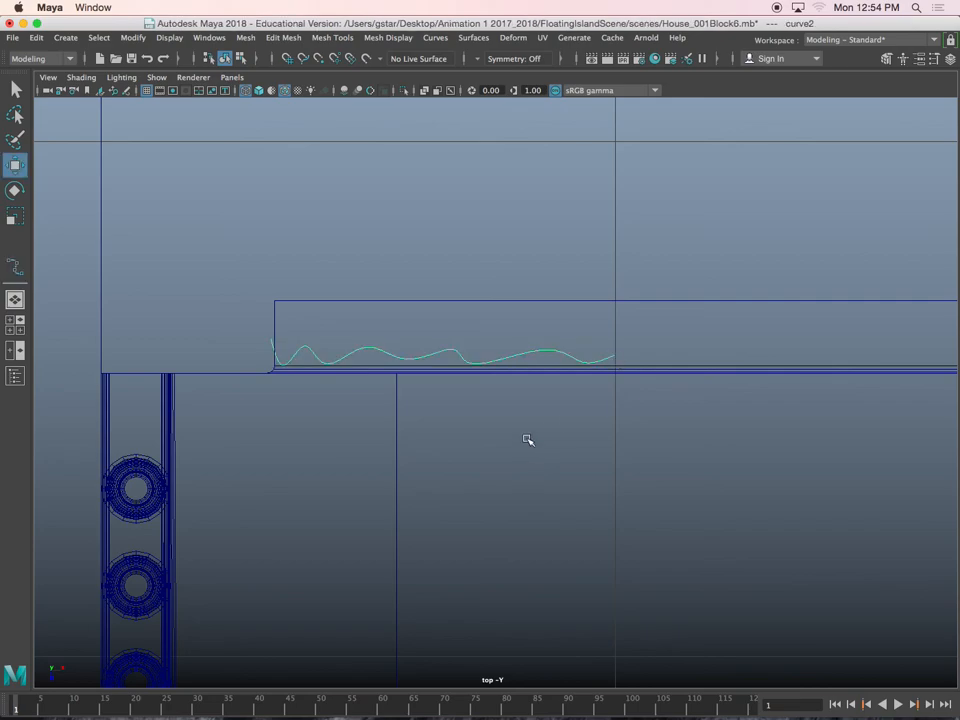
Centre the wavy curve's pivot and raise the curve to the top edge of the porch window in the perspective view
scroll(536, 369, "down", 1)
scroll(465, 362, "up", 8)
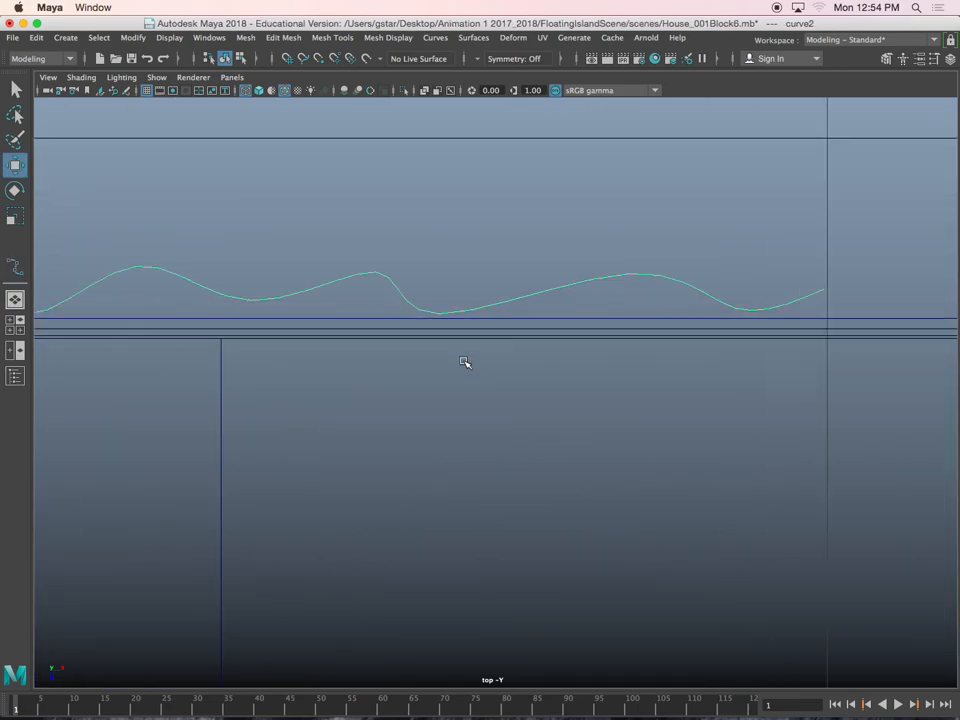
middle_click_drag(458, 399, 557, 426, "alt")
key("space")
key("space")
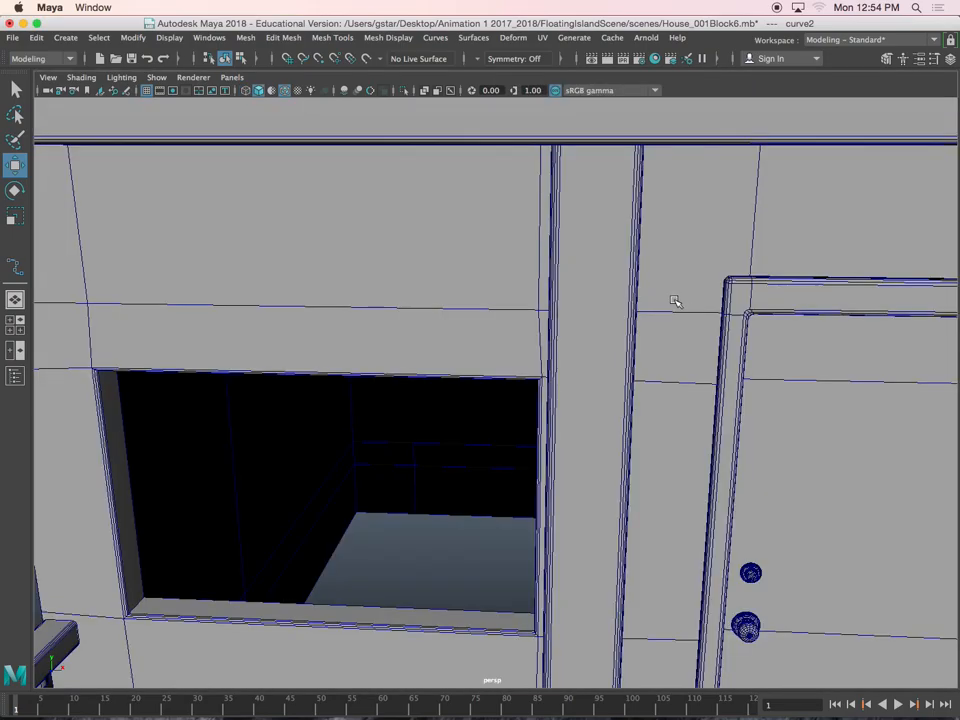
scroll(675, 302, "down", 10)
left_click_drag(619, 401, 598, 392, "alt")
left_click(133, 37)
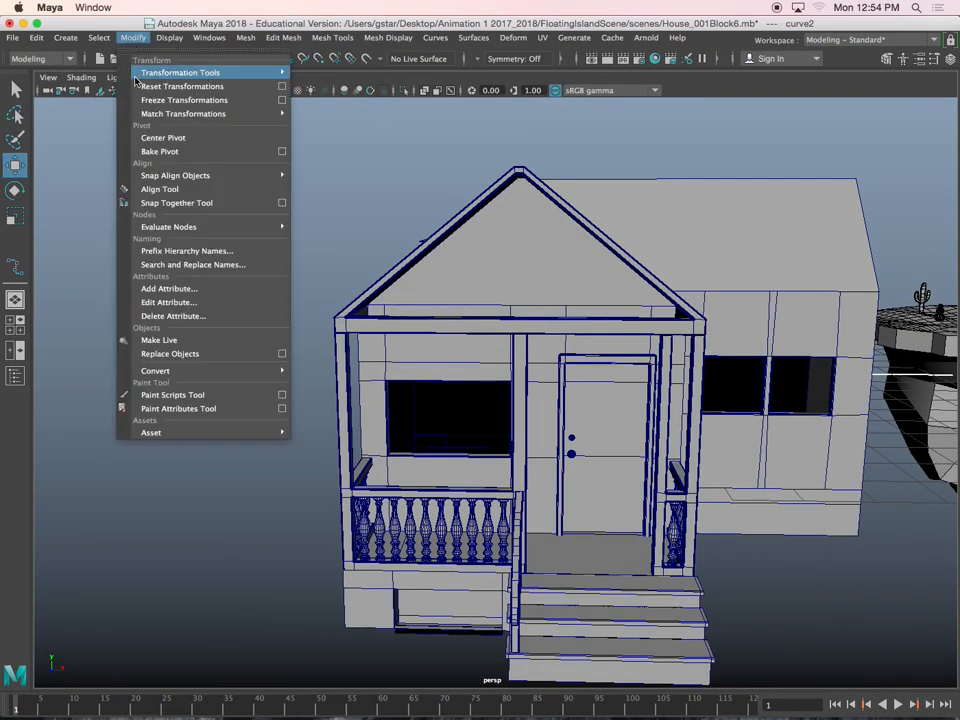
left_click(148, 139)
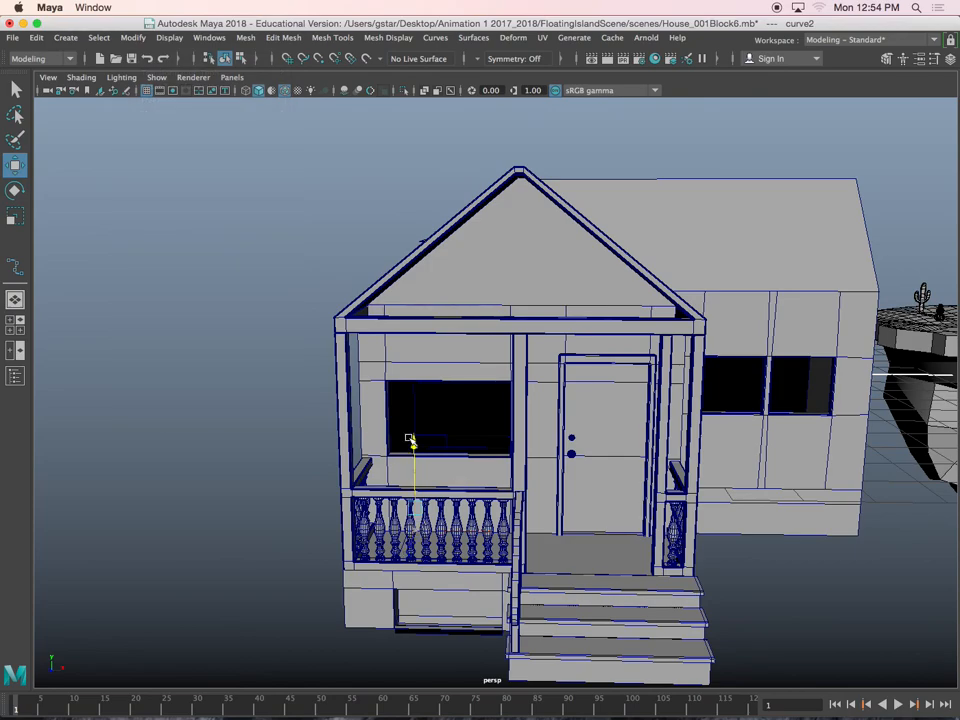
key("f")
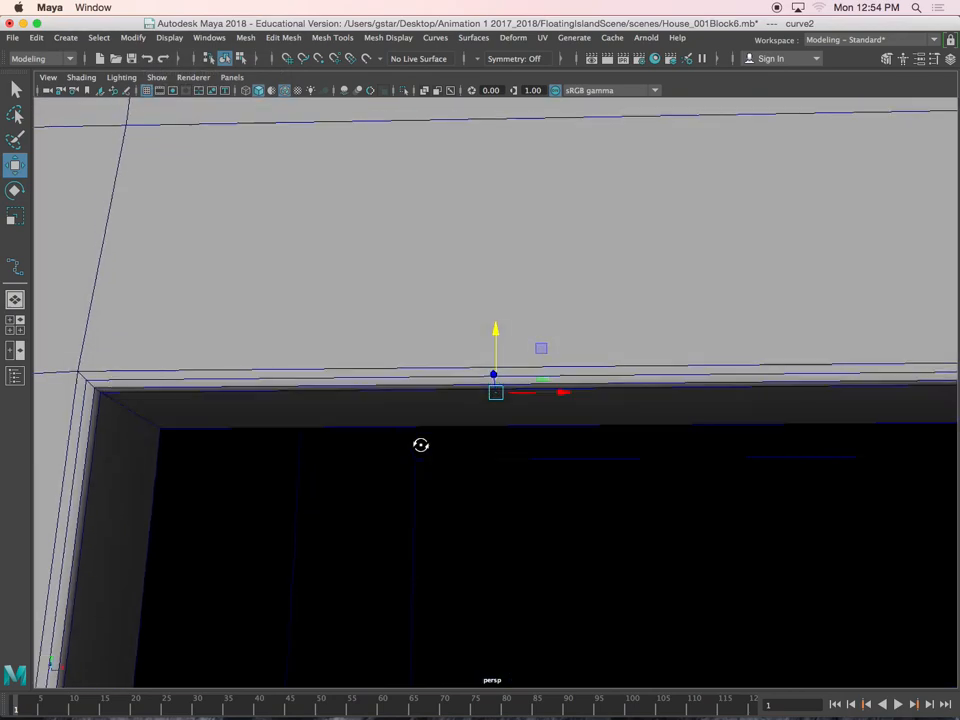
Duplicate the wavy curve three times, placing two copies mid-height in the window opening and the last at the sill
left_click_drag(492, 340, 559, 345)
left_click_drag(546, 296, 503, 442, "alt")
scroll(503, 442, "down", 3)
middle_click_drag(502, 437, 498, 379, "alt")
left_click_drag(498, 379, 518, 388, "alt")
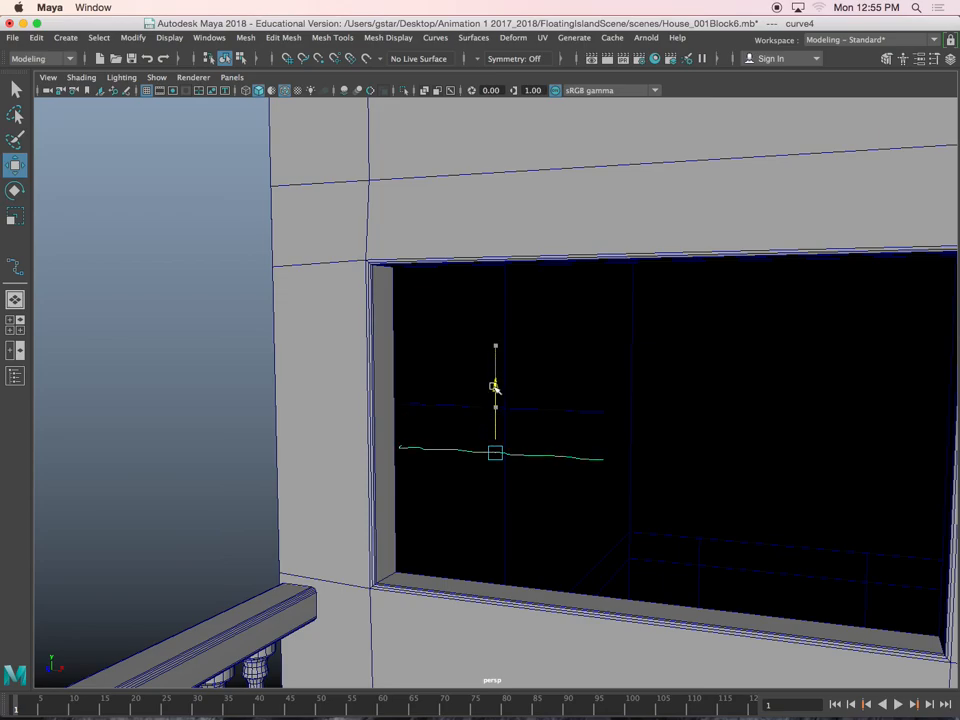
left_click_drag(498, 383, 495, 521)
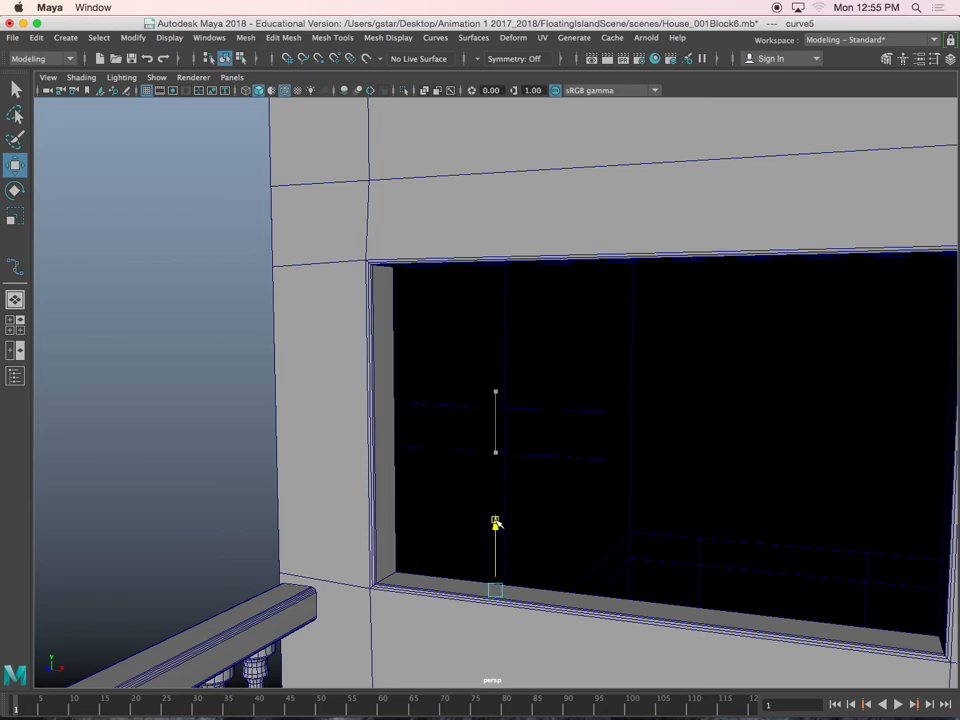
left_click_drag(529, 474, 454, 476, "alt")
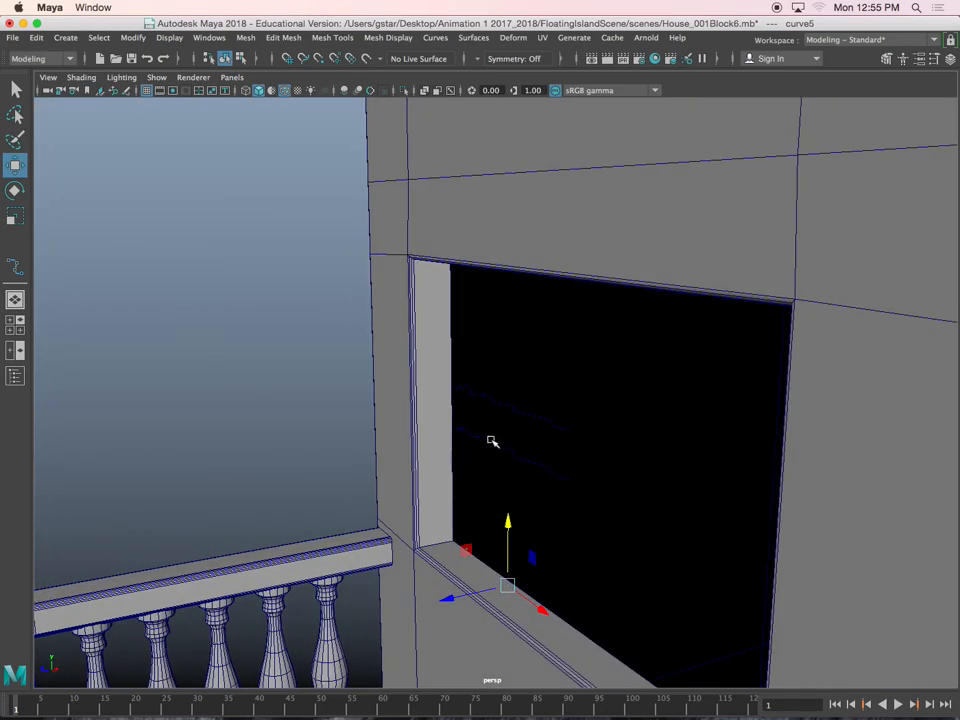
Select all four wavy curves in the window opening and isolate them in the perspective view
left_click(489, 442)
left_click(483, 397, "shift")
left_click_drag(483, 397, 495, 342, "alt")
left_click_drag(541, 225, 510, 306, "alt")
key("ctrl+1")
left_click(369, 433)
left_click_drag(369, 433, 456, 495, "alt")
Select the four isolated curves in order from the top one to the bottom one
left_click(462, 250)
left_click(497, 388)
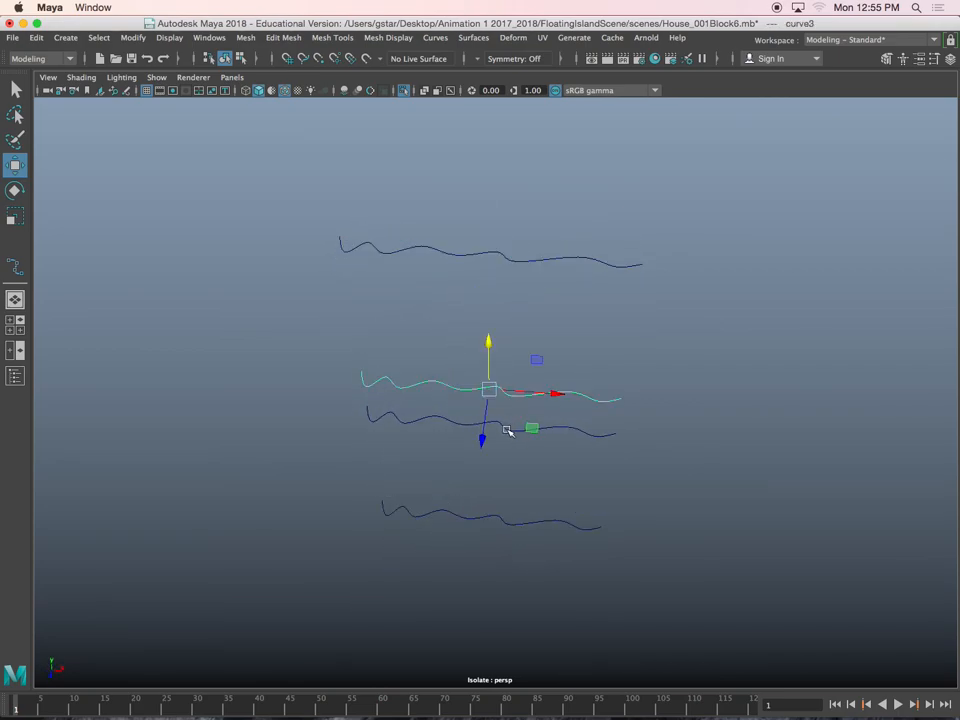
left_click(510, 434)
left_click(556, 427)
left_click_drag(590, 576, 592, 578)
left_click_drag(592, 577, 599, 477, "alt")
left_click_drag(446, 204, 482, 348)
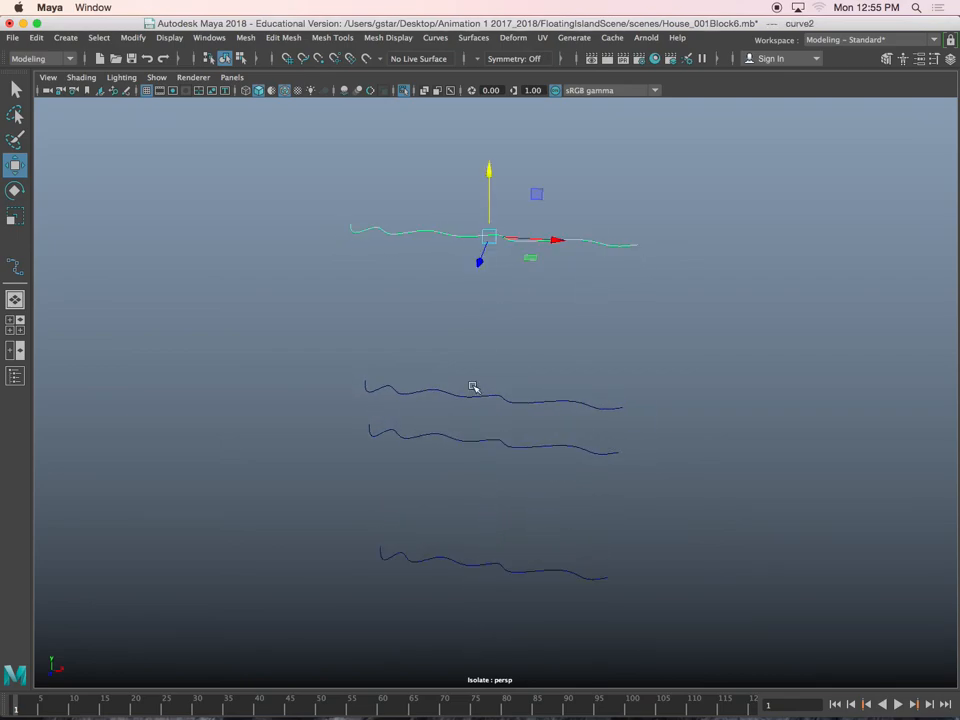
mouse_move(445, 452)
left_mouse_down("alt")
mouse_move(447, 412)
mouse_move(448, 431)
left_mouse_up("alt")
left_click_drag(390, 437, 406, 478, "shift")
left_click_drag(395, 542, 430, 632, "shift")
left_click_drag(400, 425, 462, 176, "alt")
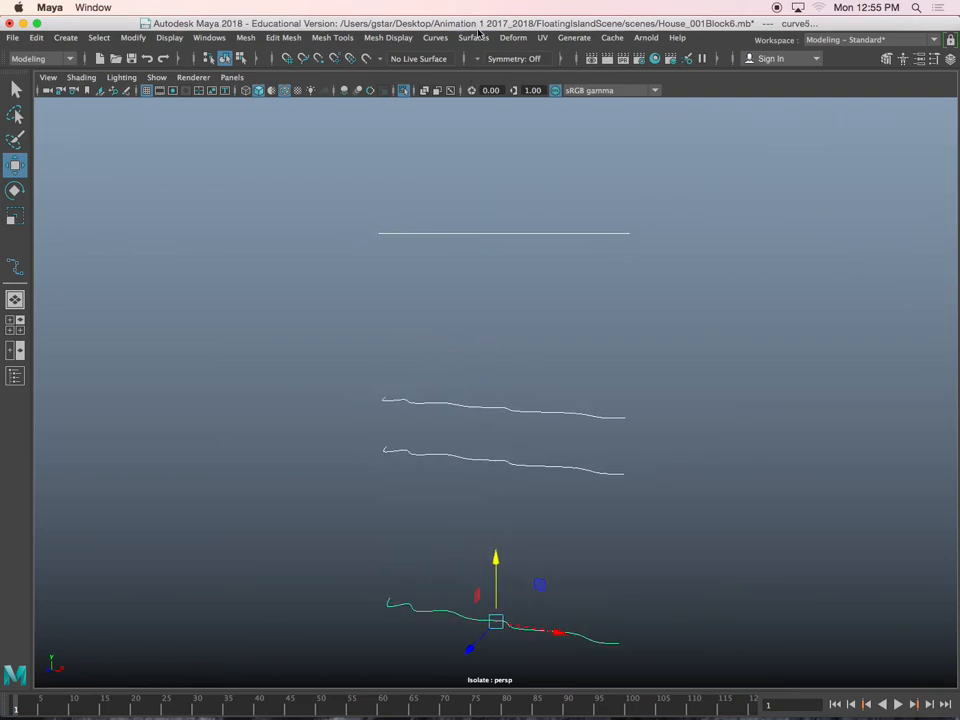
Loft the four curves into a polygon curtain surface with quads and general tessellation
left_click(474, 38)
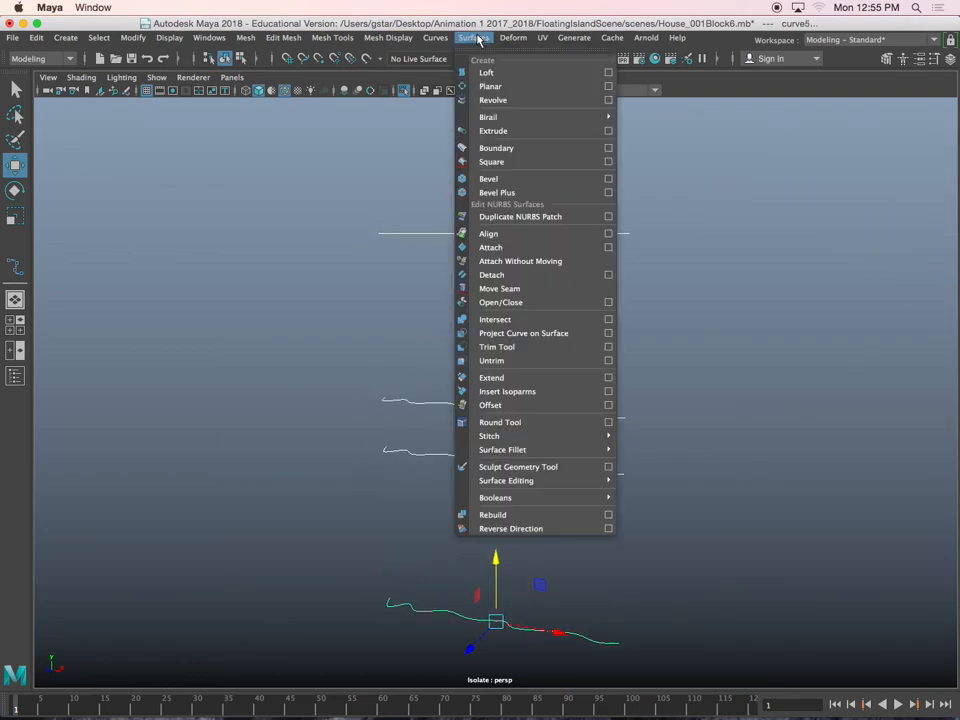
left_click(607, 73)
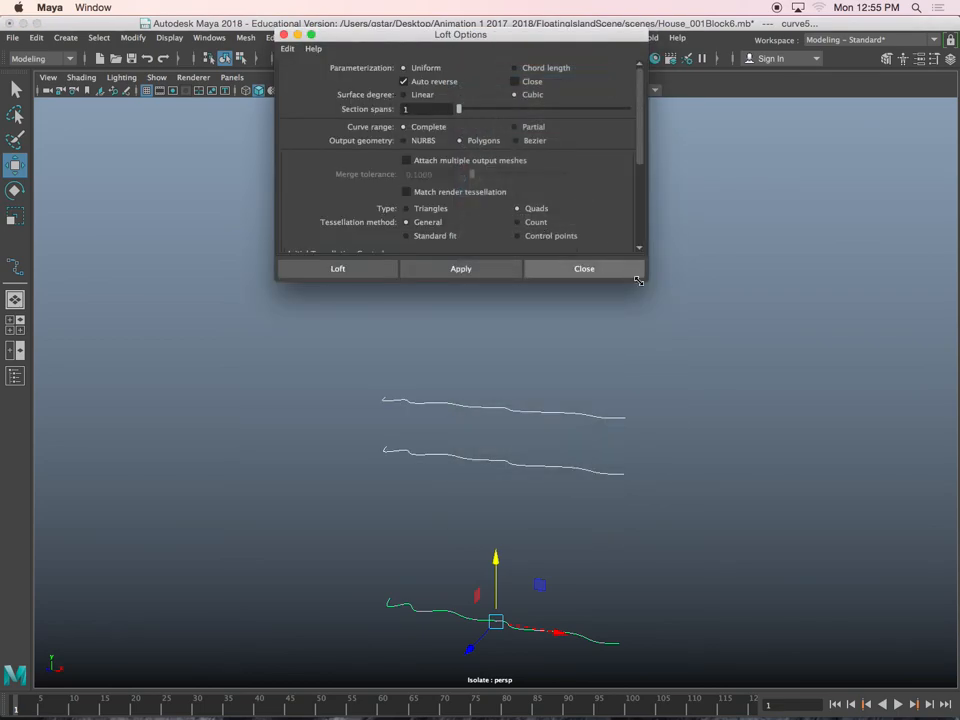
left_click_drag(648, 283, 745, 393)
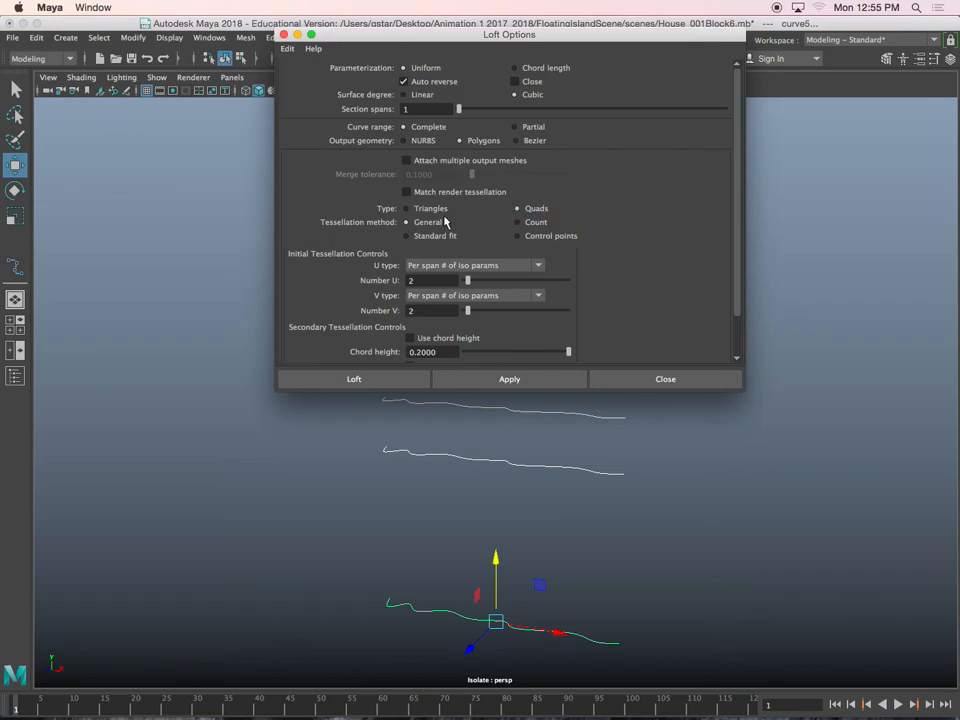
left_click(440, 266)
left_click(497, 309)
left_click(355, 379)
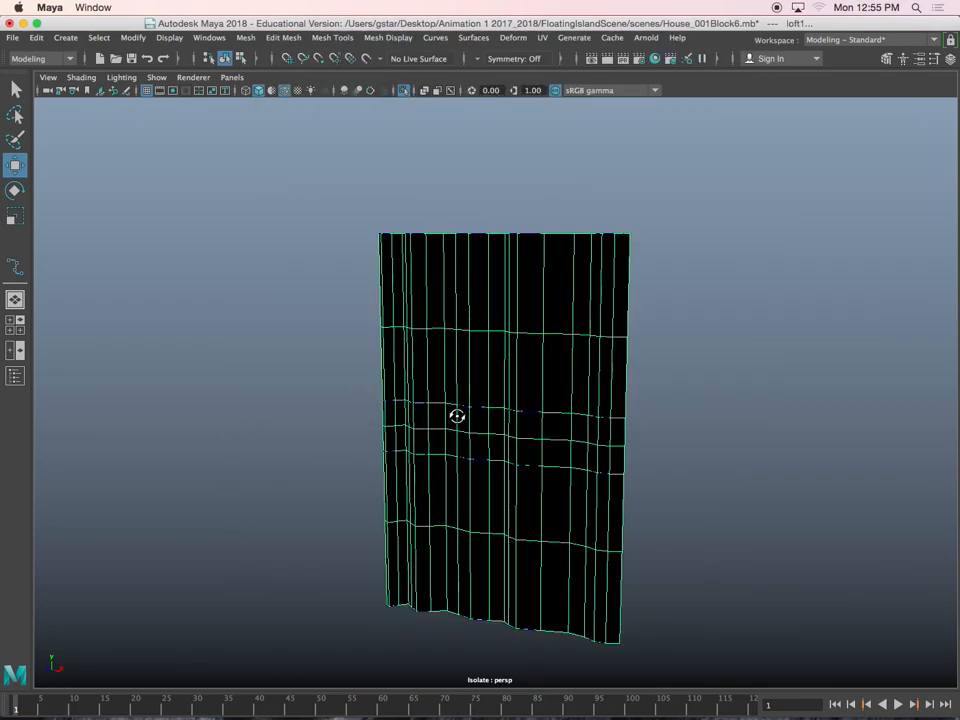
Reverse the normals of the lofted curtain and select the surface to check its folds
left_click_drag(516, 322, 567, 297, "alt")
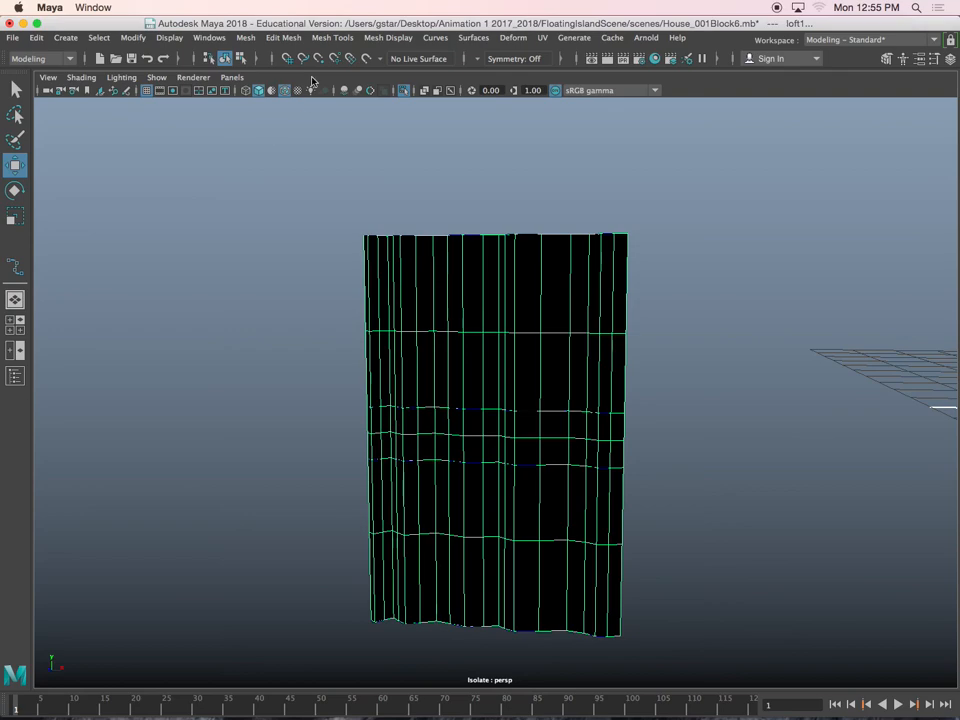
left_click(380, 38)
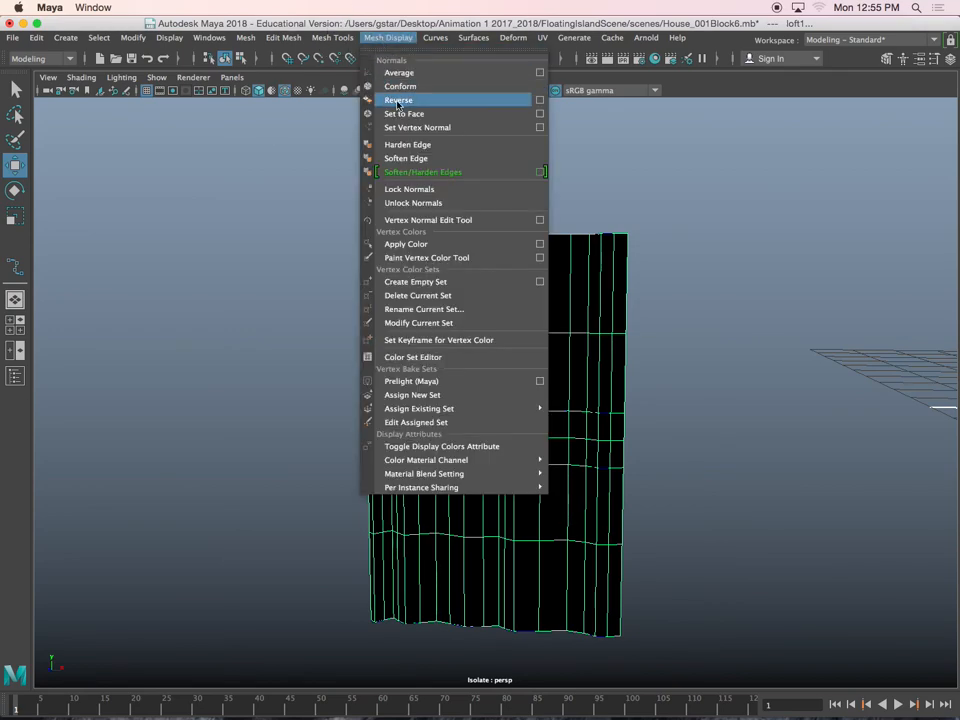
left_click(396, 99)
left_click_drag(331, 282, 393, 322, "alt")
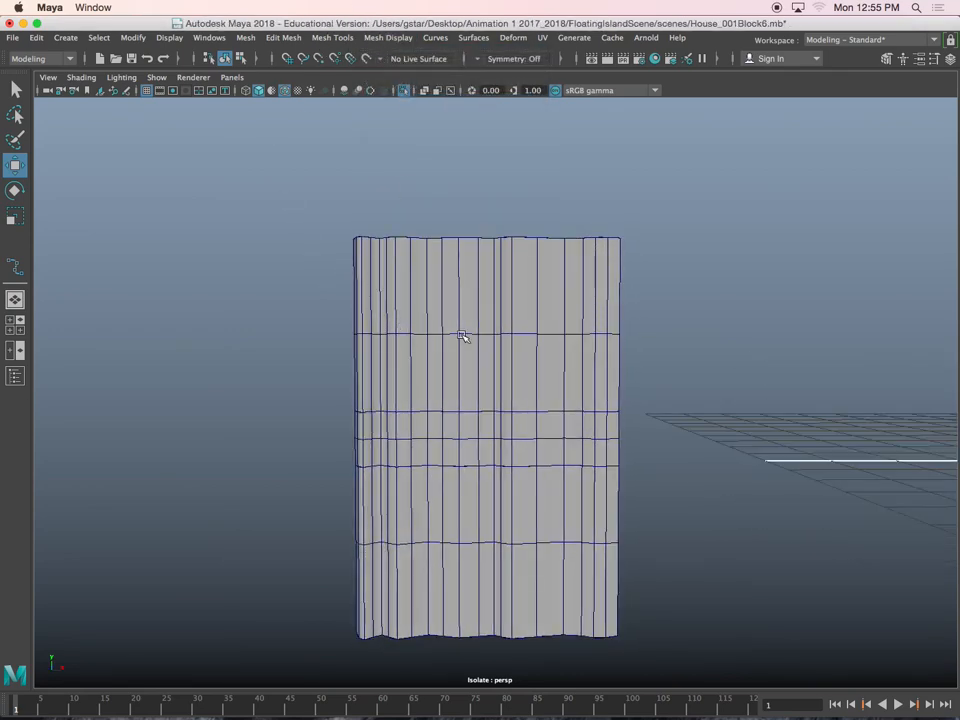
left_click_drag(502, 334, 479, 392, "alt")
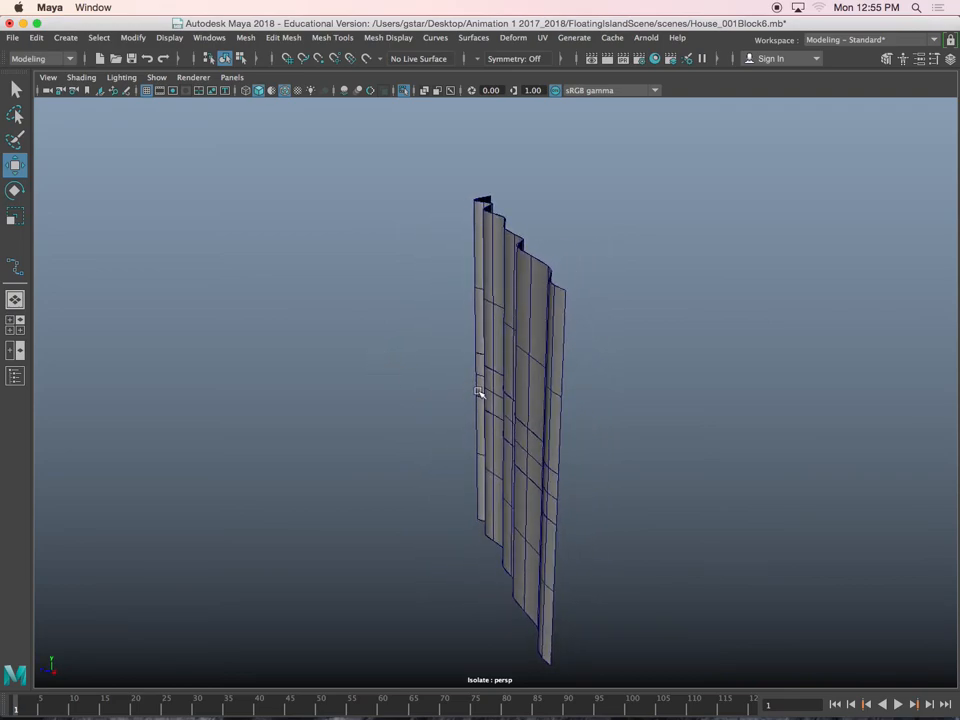
left_click(523, 302)
left_click_drag(546, 304, 603, 301, "alt")
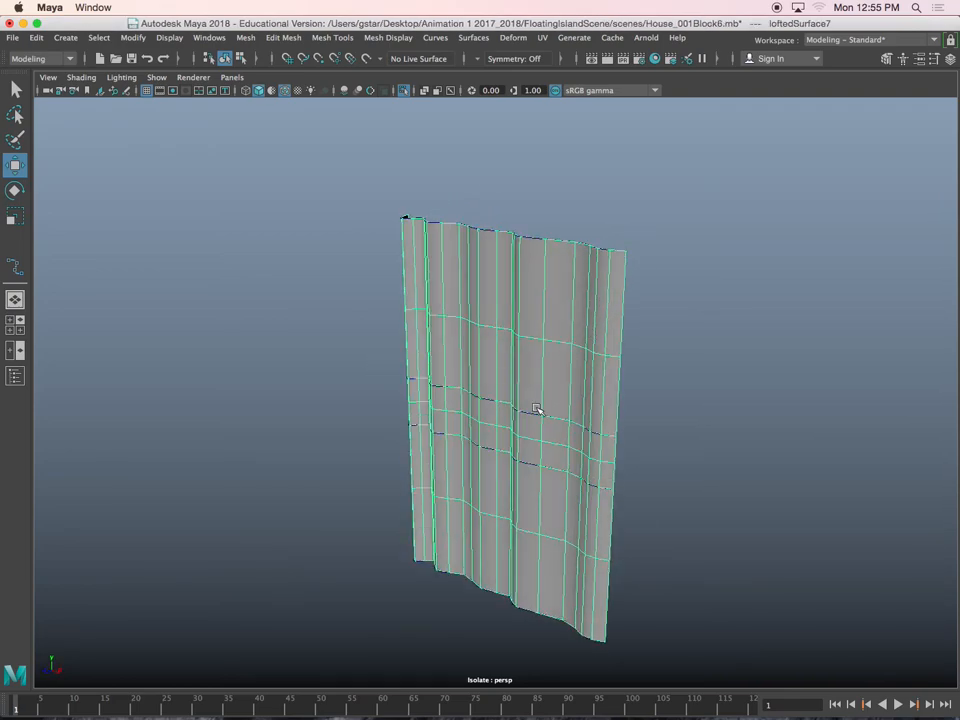
Select only the second curve from the top within the lofted curtain
middle_click_drag(533, 413, 467, 368, "alt")
left_click(453, 377)
left_click_drag(224, 365, 468, 361, "alt")
scroll(538, 368, "up", 4)
left_click(660, 343)
scroll(664, 344, "down", 2)
left_click_drag(664, 344, 521, 315, "alt")
scroll(627, 440, "up", 3)
scroll(441, 326, "up", 3)
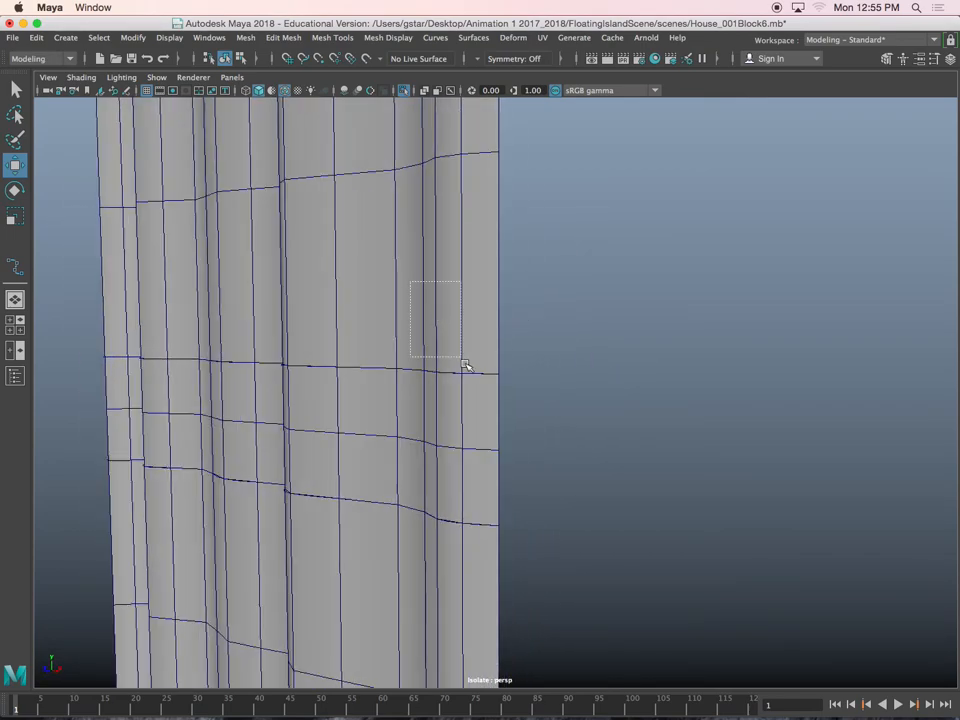
left_click_drag(510, 401, 512, 402)
scroll(561, 422, "up", 4)
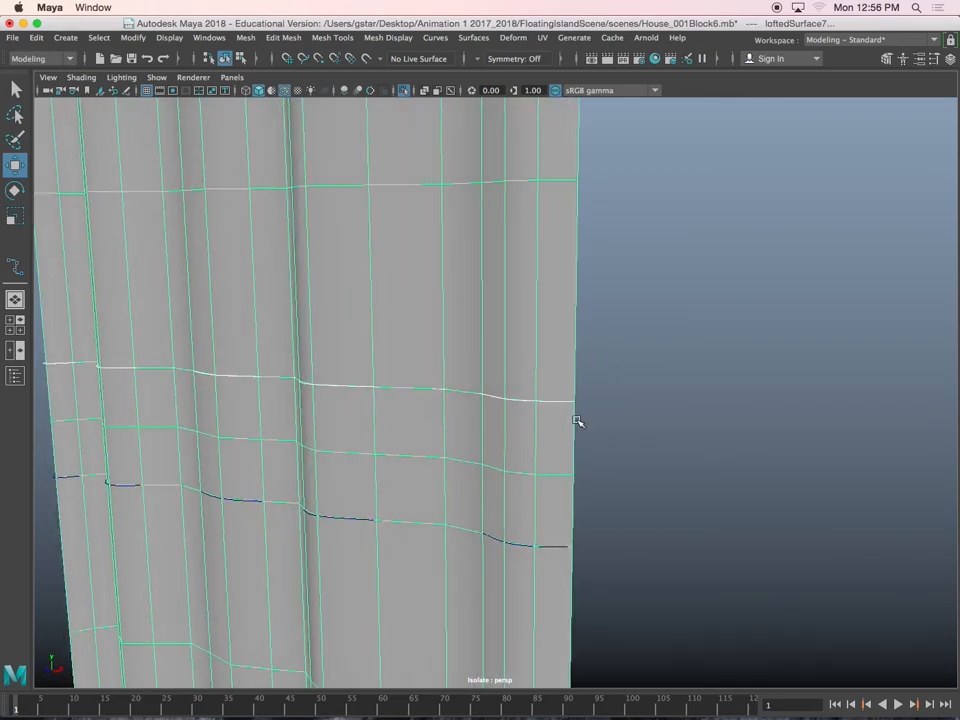
left_click(521, 275, "shift")
scroll(735, 436, "down", 4)
mouse_move(741, 439)
left_mouse_down("alt")
mouse_move(671, 465)
mouse_move(667, 476)
mouse_move(763, 461)
mouse_move(761, 452)
mouse_move(718, 456)
mouse_move(738, 454)
mouse_move(735, 465)
mouse_move(730, 440)
left_mouse_up("alt")
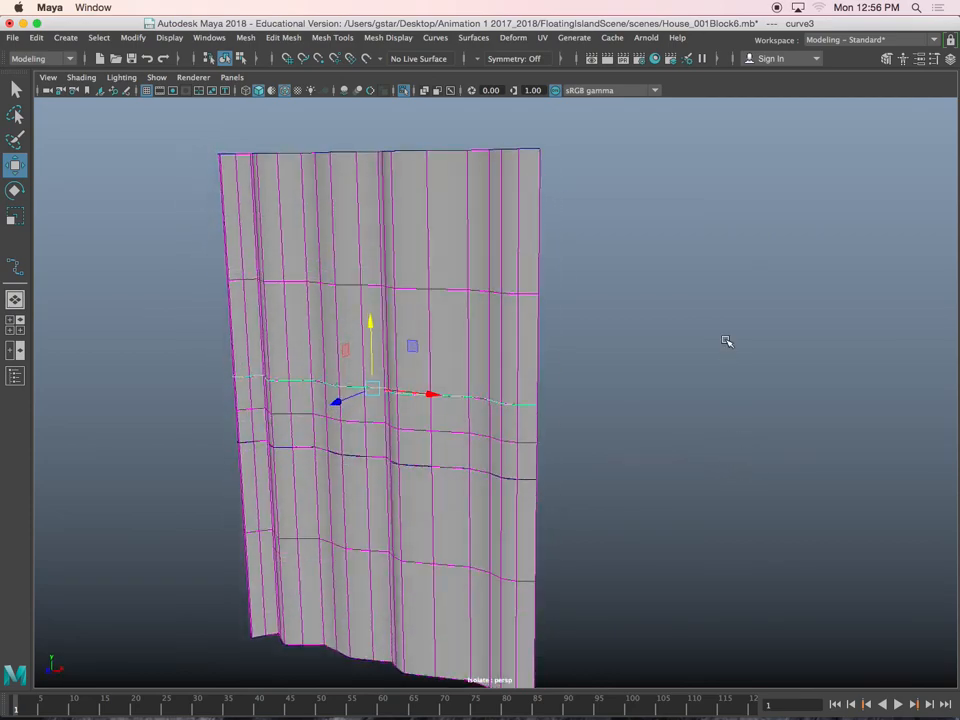
Move the right-end control vertices of the second curve inward to gather the curtain's edge
right_click_drag(713, 292, 657, 291)
left_click_drag(542, 401, 553, 418, "alt")
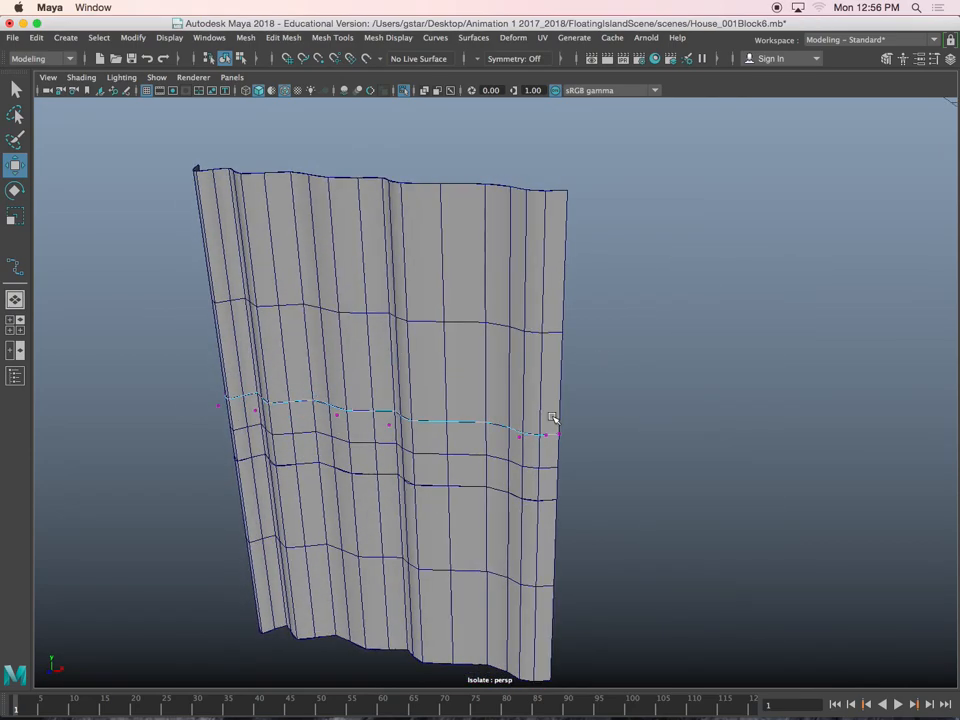
left_click_drag(604, 479, 604, 479)
left_click_drag(604, 479, 616, 486, "alt")
left_click_drag(611, 442, 551, 438)
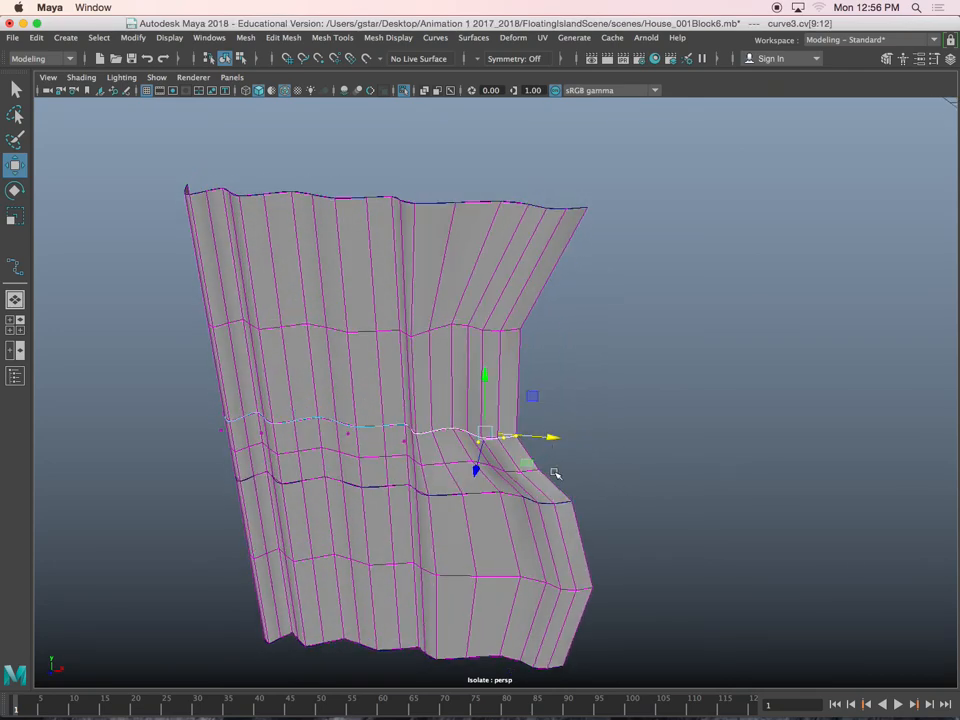
Select the third curve's right-end control vertices and pull them inward to continue the gathered edge
middle_click_drag(555, 474, 563, 400, "alt")
left_click(559, 396)
left_click(559, 396)
right_click_drag(645, 314, 557, 313)
left_click_drag(536, 371, 647, 456)
left_click_drag(597, 392, 549, 509)
Switch to wireframe display and move the bottom curve's right-end control vertices inward
key("4")
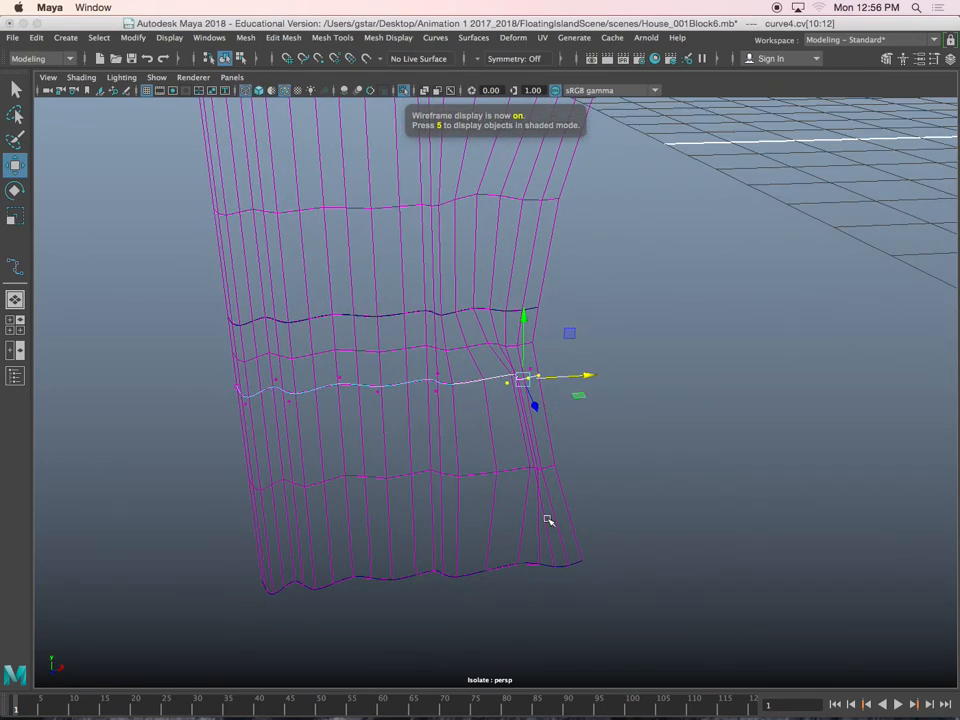
left_click(548, 568)
right_click_drag(634, 369, 553, 369)
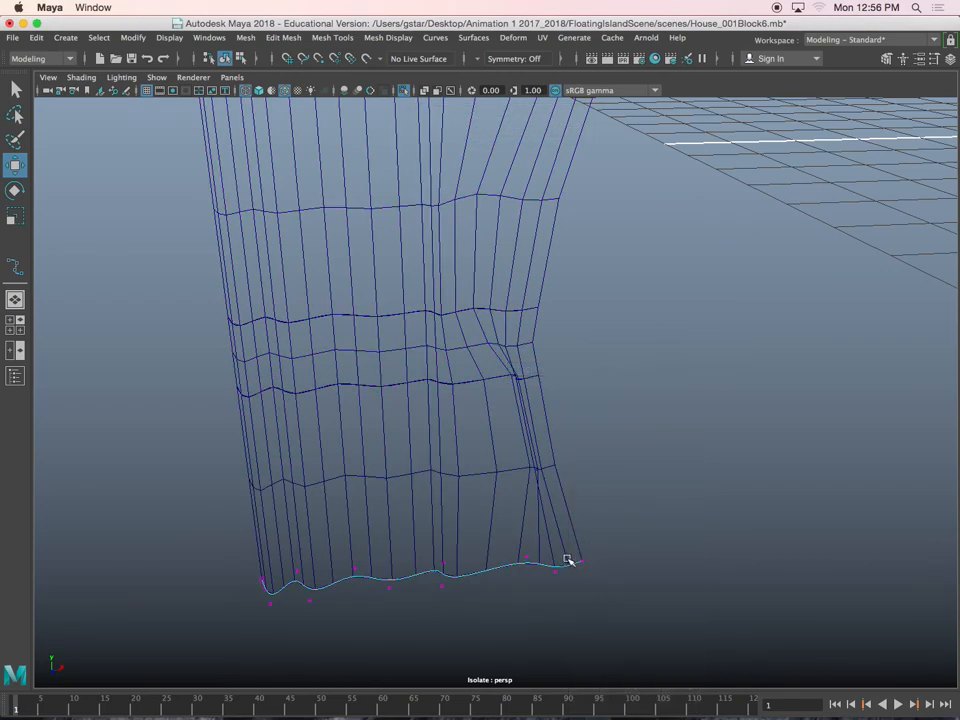
left_click_drag(631, 625, 632, 624)
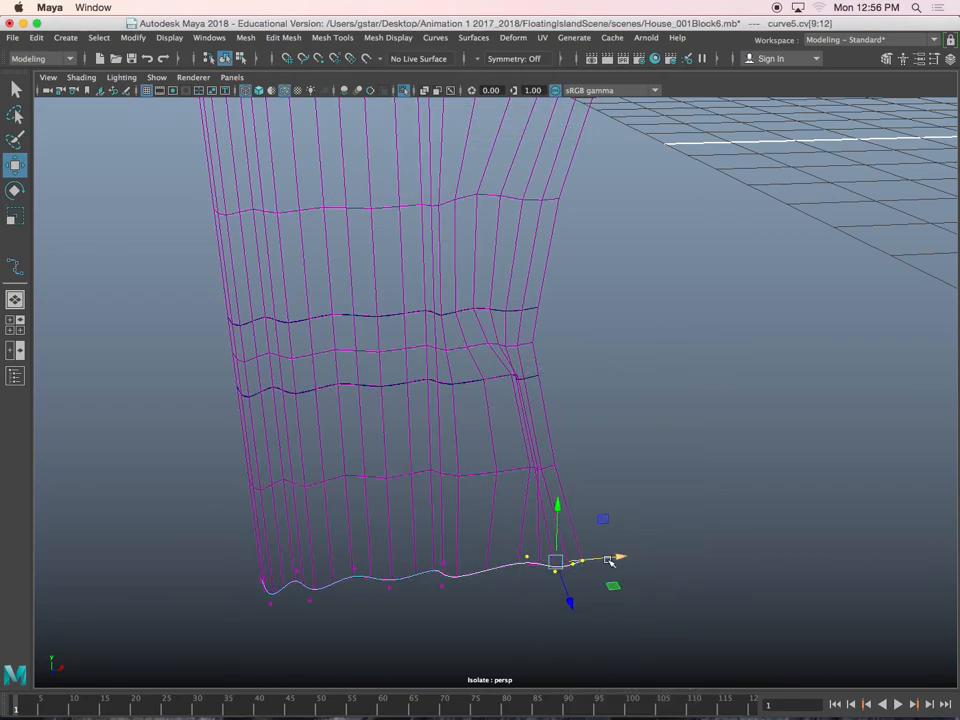
left_click_drag(609, 562, 569, 563)
Readjust the third curve's right-end control vertices and return the curtain to shaded display
left_click(477, 384)
right_click_drag(634, 350, 551, 349)
left_click_drag(473, 369, 458, 322, "alt")
left_click_drag(458, 322, 546, 384)
mouse_move(542, 378)
left_mouse_down("alt")
mouse_move(543, 436)
mouse_move(508, 334)
mouse_move(554, 354)
left_mouse_up("alt")
key("5")
Select the last four control vertices of the third curve in wireframe and move them further inward to narrow the curtain's tie
left_click(508, 330)
left_click(503, 383)
scroll(504, 384, "up", 4)
scroll(504, 384, "up", 2)
right_click_drag(635, 349, 577, 346)
left_click_drag(560, 382, 552, 404, "alt")
key("4")
mouse_move(504, 430)
left_mouse_down("alt")
mouse_move(508, 388)
mouse_move(495, 381)
mouse_move(513, 369)
mouse_move(498, 369)
mouse_move(494, 429)
left_mouse_up("alt")
left_click(508, 371)
left_click_drag(462, 356, 567, 430)
left_click_drag(541, 367, 515, 380)
scroll(531, 275, "down", 2)
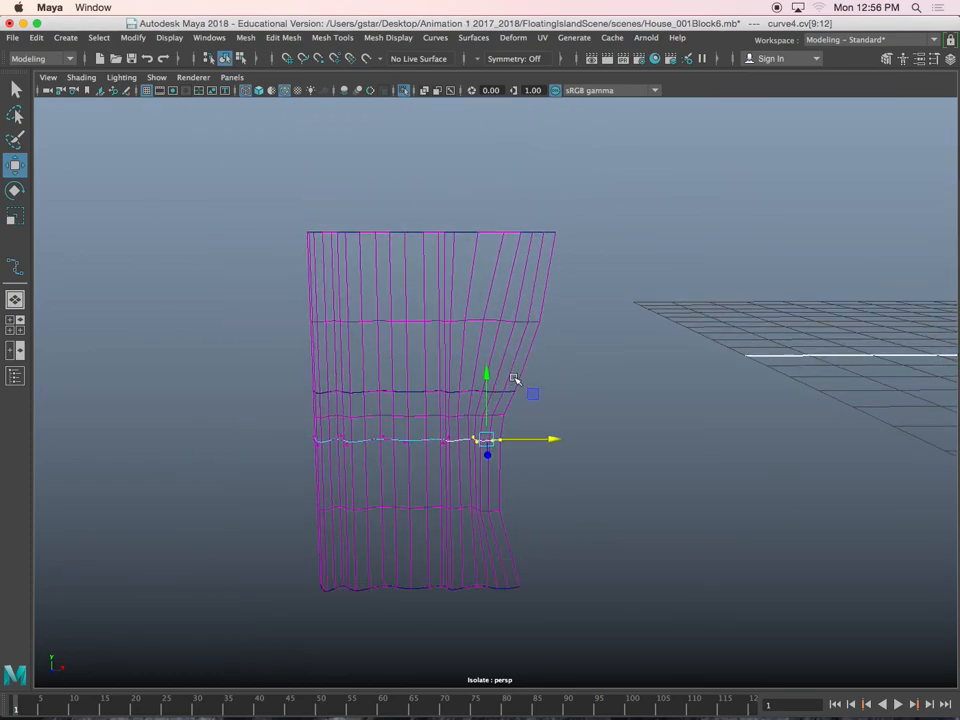
Show the bottom curve's control vertices, work on its right end, and restore shaded display
left_click(510, 596)
right_click_drag(570, 370, 505, 372)
mouse_move(461, 561)
left_mouse_down()
mouse_move(517, 602)
mouse_move(561, 489)
mouse_move(510, 396)
mouse_move(474, 405)
mouse_move(510, 411)
mouse_move(437, 424)
mouse_move(414, 416)
mouse_move(484, 404)
mouse_move(474, 456)
mouse_move(514, 467)
mouse_move(594, 358)
mouse_move(600, 382)
mouse_move(512, 345)
mouse_move(545, 346)
mouse_move(553, 369)
left_mouse_up()
key("5")
Move a single control vertex of the second curve in depth to reshape the curtain's fold
left_click(519, 358)
right_click(747, 338)
right_click_drag(745, 339, 665, 337)
left_click_drag(611, 354, 526, 362, "alt")
left_click(484, 348)
left_click_drag(463, 355, 471, 355)
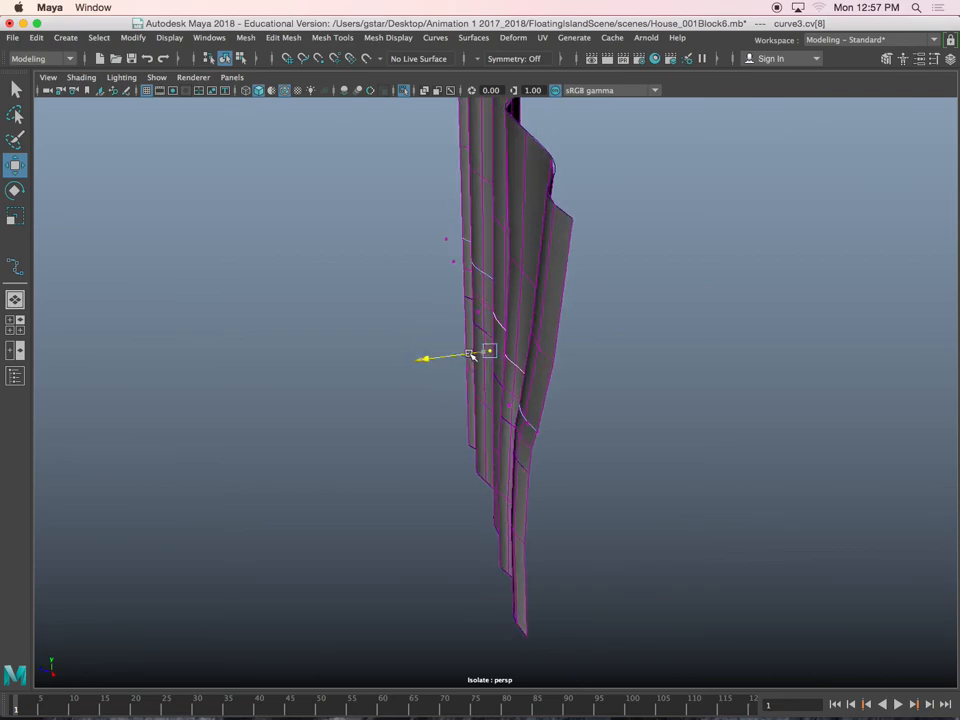
Select all control vertices of the second curve and scale them in depth to flatten its waves
left_click_drag(548, 365, 435, 252, "alt")
left_click_drag(582, 380, 583, 381)
left_click_drag(583, 381, 624, 401, "alt")
left_click_drag(532, 355, 452, 336, "alt")
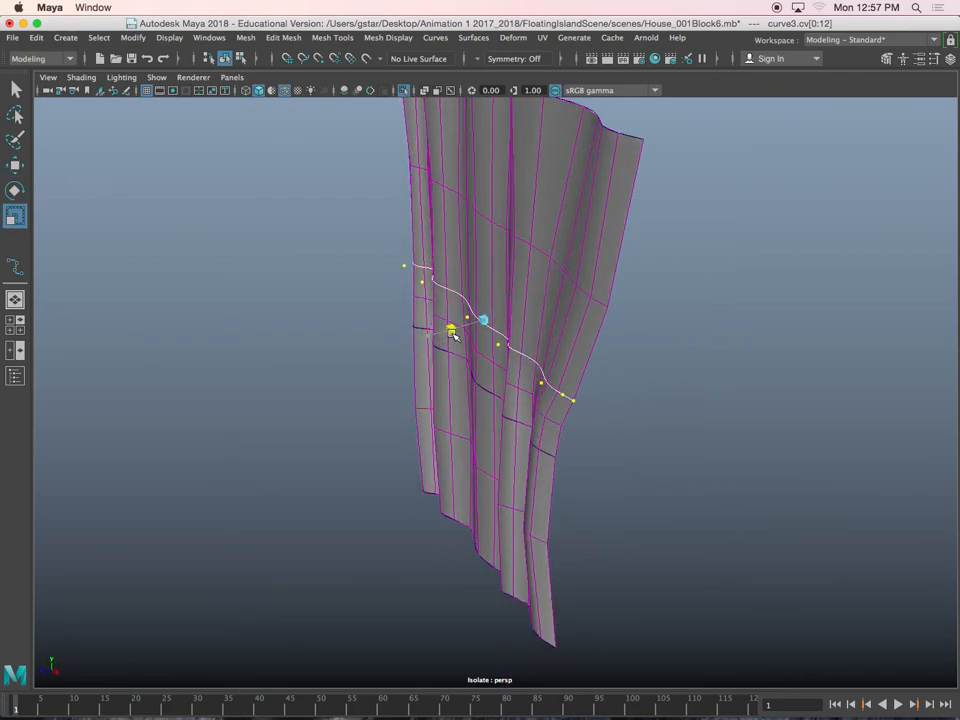
Select the third curve's control vertices from its middle to its right end and move them inward to narrow the curtain
left_click_drag(450, 392, 619, 333, "alt")
left_click(507, 421)
right_click_drag(619, 333, 534, 332)
left_click_drag(313, 302, 281, 300)
left_click_drag(363, 328, 598, 313, "alt")
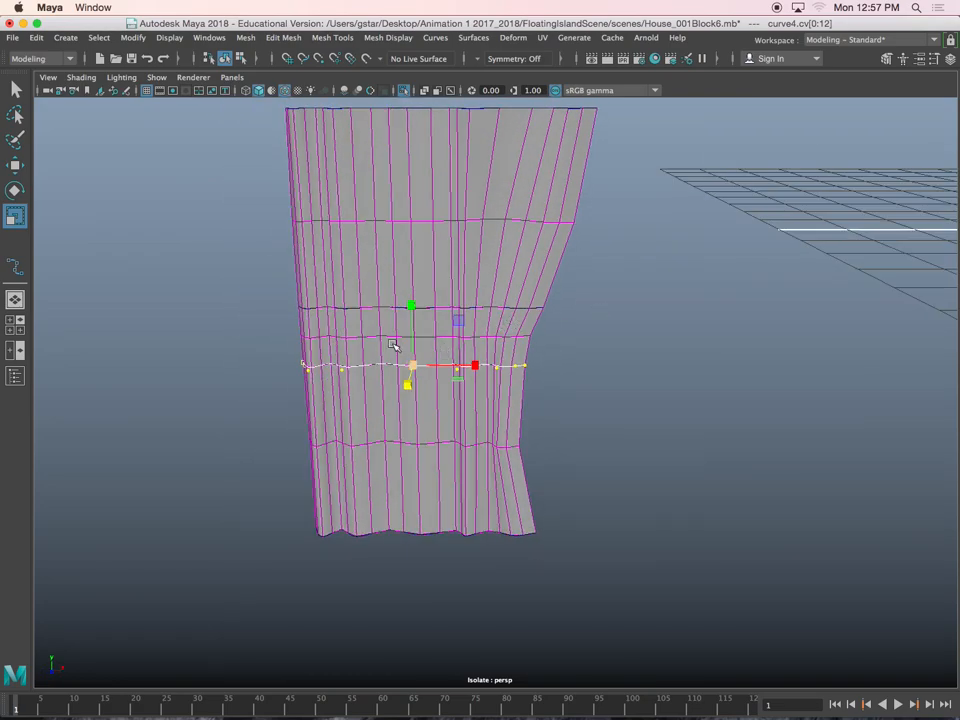
left_click_drag(567, 410, 567, 410)
key("w")
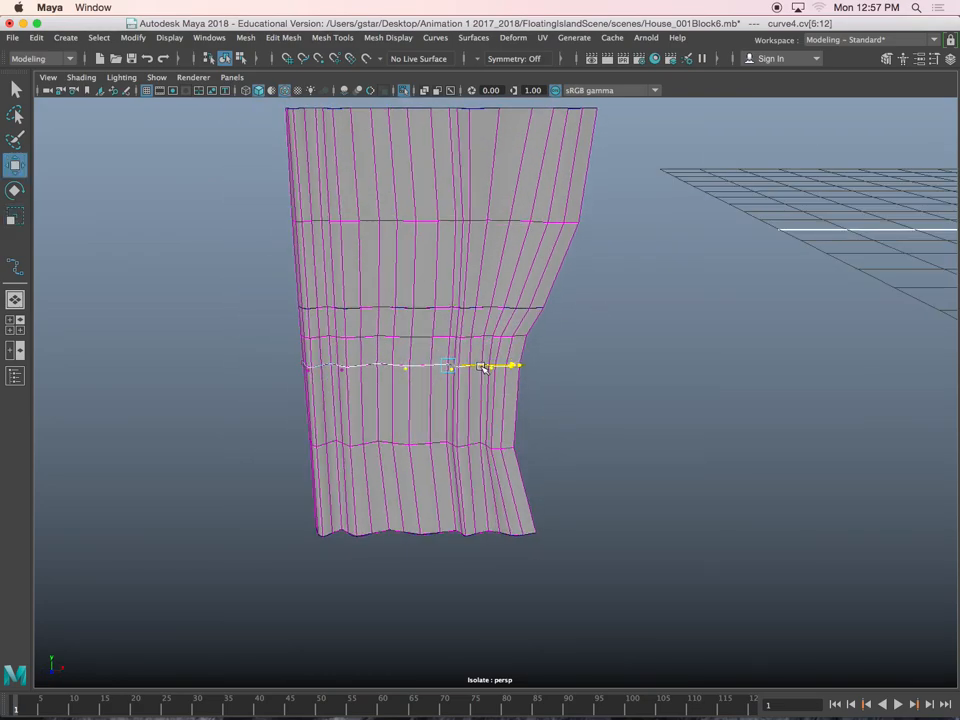
left_click_drag(482, 369, 493, 225, "alt")
Preview the curtain smoothed, leave the isolated view, and check how the curtain sits in the porch window opening
left_click(508, 227)
right_click_drag(511, 230, 562, 206)
left_click_drag(533, 259, 458, 162, "alt")
scroll(529, 259, "up", 5)
left_click(534, 279)
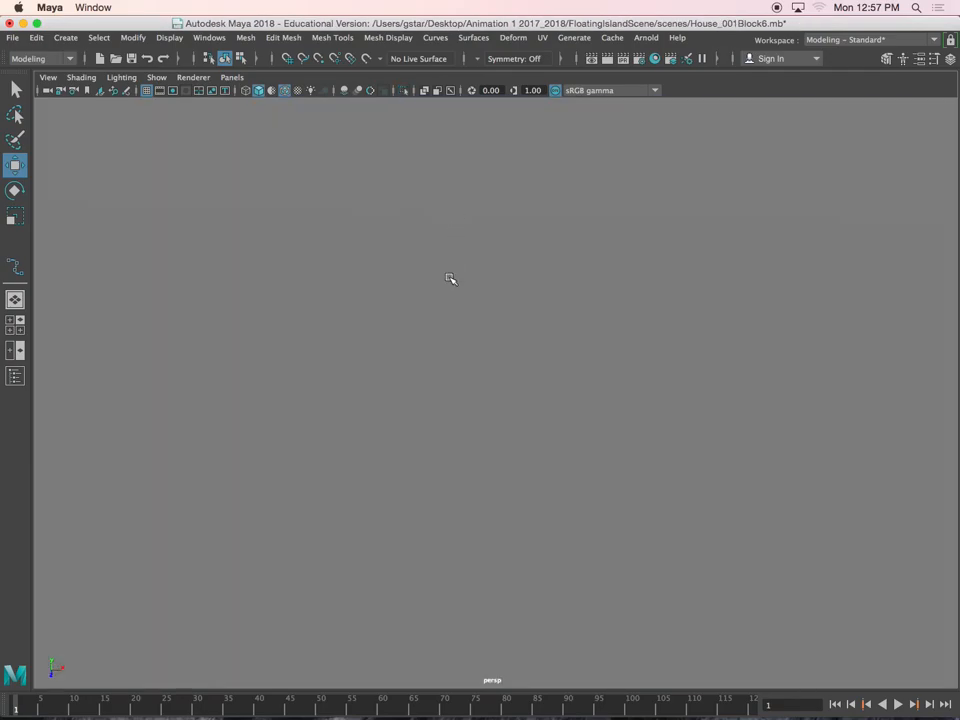
scroll(484, 372, "down", 3)
left_click_drag(489, 458, 420, 336, "alt")
left_click(507, 298)
scroll(495, 308, "down", 5)
scroll(418, 375, "up", 3)
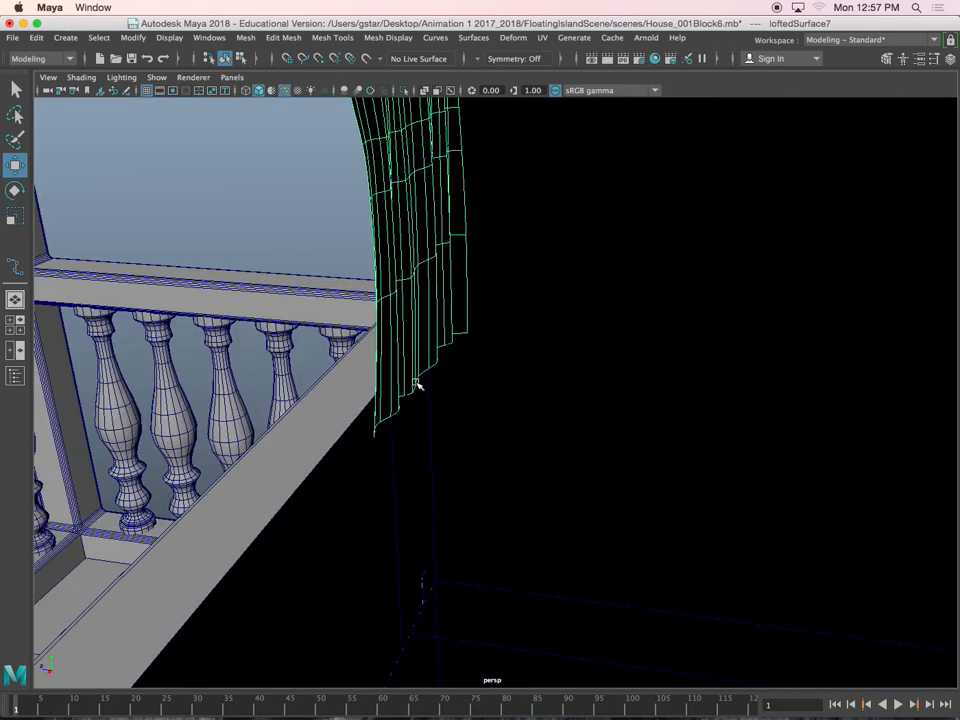
Select the control vertices at the inner end of the bottom curve and move them to adjust the curtain's hem
left_click(411, 389)
right_click_drag(284, 191, 199, 189)
left_click_drag(330, 400, 352, 404, "alt")
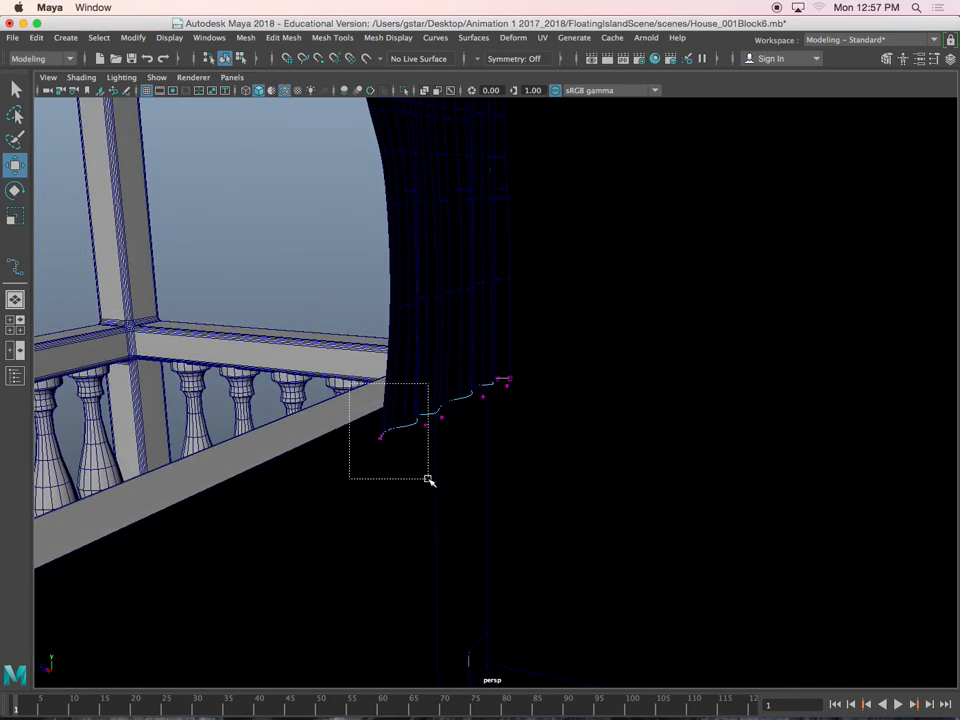
left_click_drag(426, 479, 447, 478)
left_click_drag(393, 437, 338, 455, "alt")
left_click_drag(422, 401, 442, 350)
Move the third curve's inner-end control vertices slightly toward the window's center, and reselect the whole curtain
left_click(473, 312)
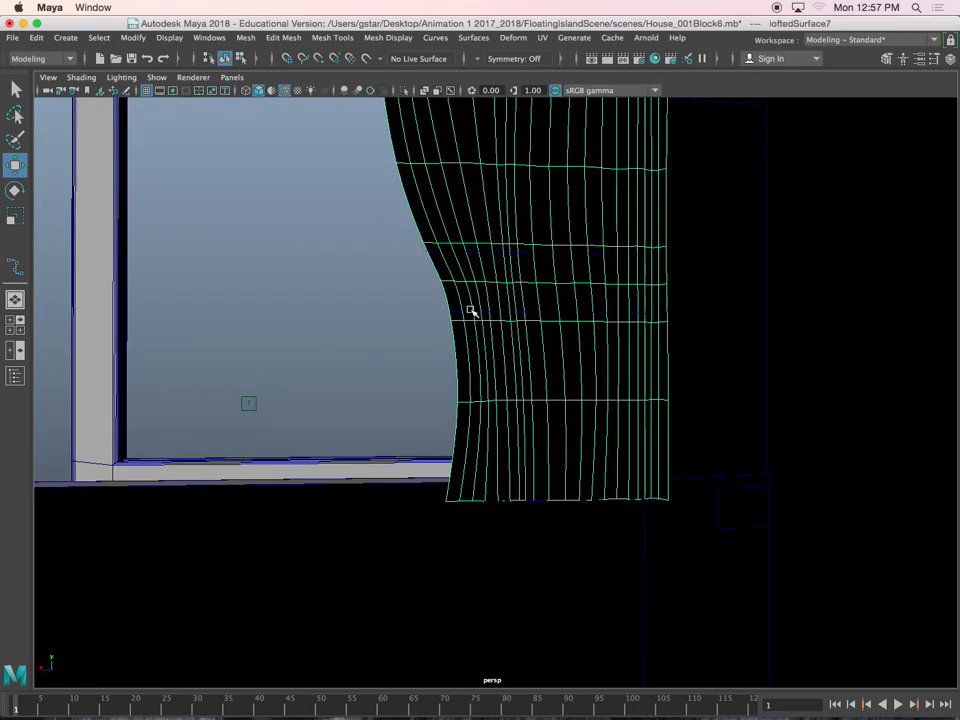
left_click(463, 313)
right_click_drag(366, 307, 300, 305)
left_click_drag(511, 346, 511, 346)
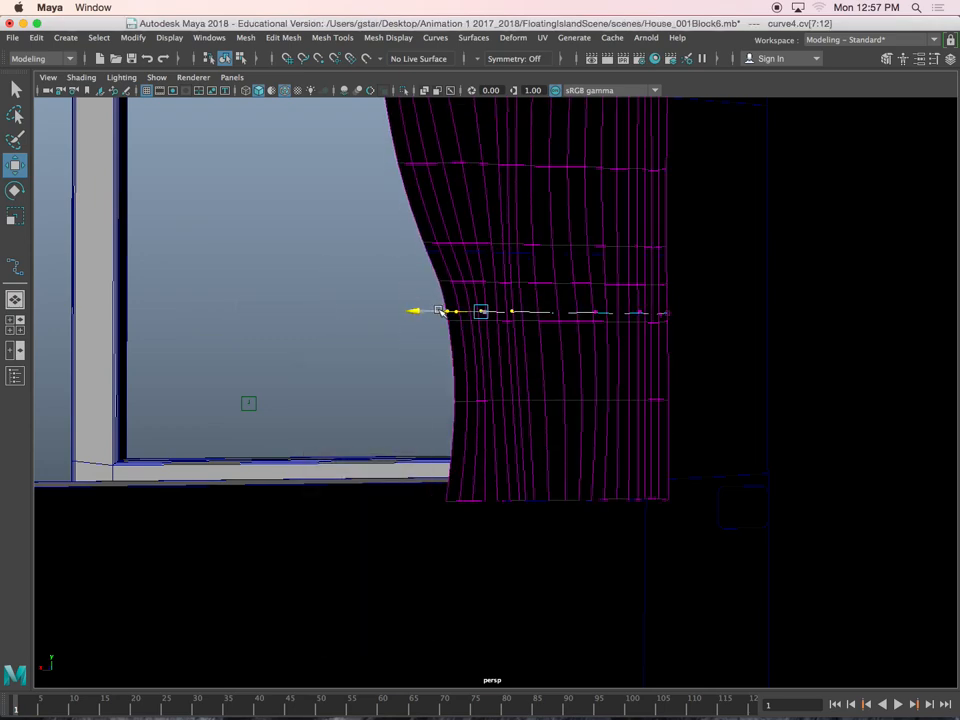
left_click_drag(435, 309, 453, 239, "alt")
right_click_drag(454, 229, 515, 204)
middle_click_drag(398, 242, 410, 270, "alt")
left_click_drag(427, 234, 656, 239, "alt")
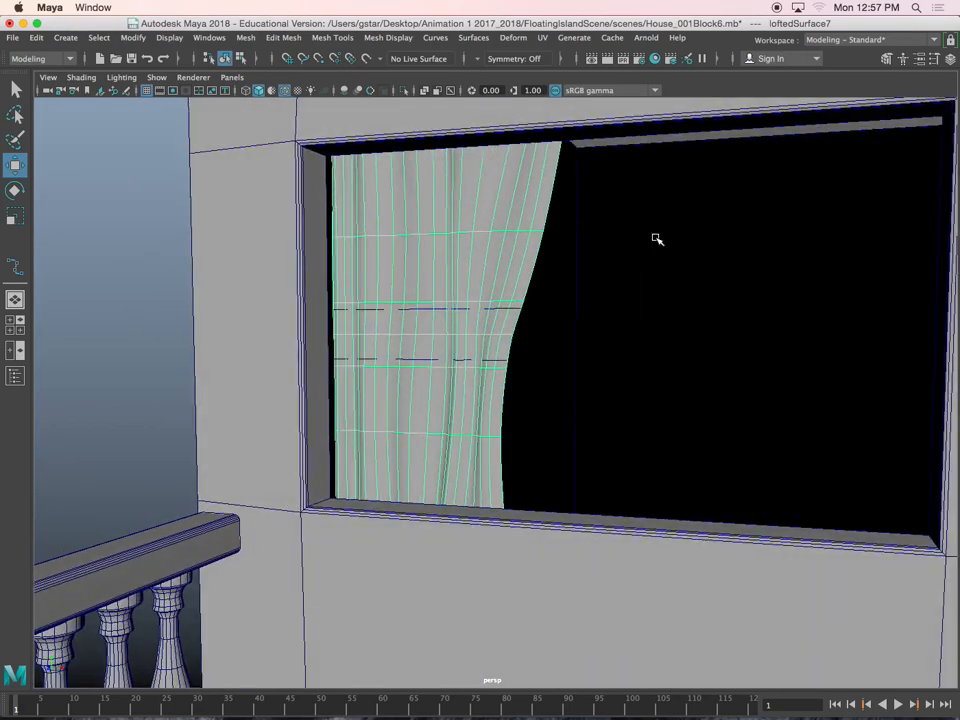
Save the scene under the new name House_001Block6_01 as Maya Binary in the scenes folder
left_click(13, 38)
left_click(62, 108)
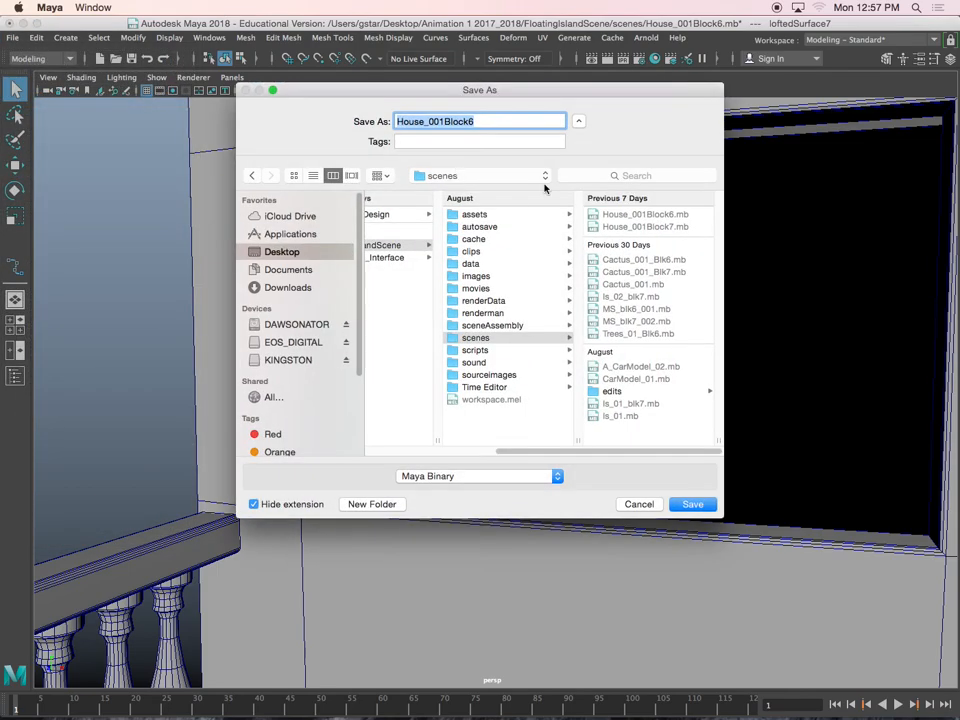
left_click(502, 120)
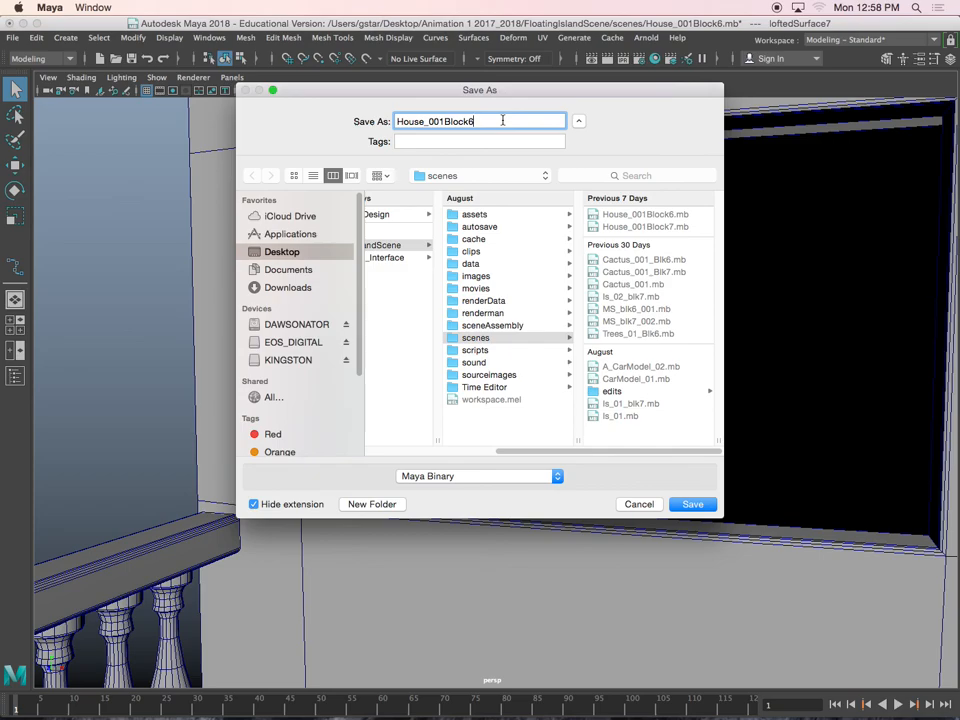
type("_01")
key("Return")
Center the pivot of the porch window's curtain
left_click_drag(494, 346, 509, 356, "alt")
left_click(133, 38)
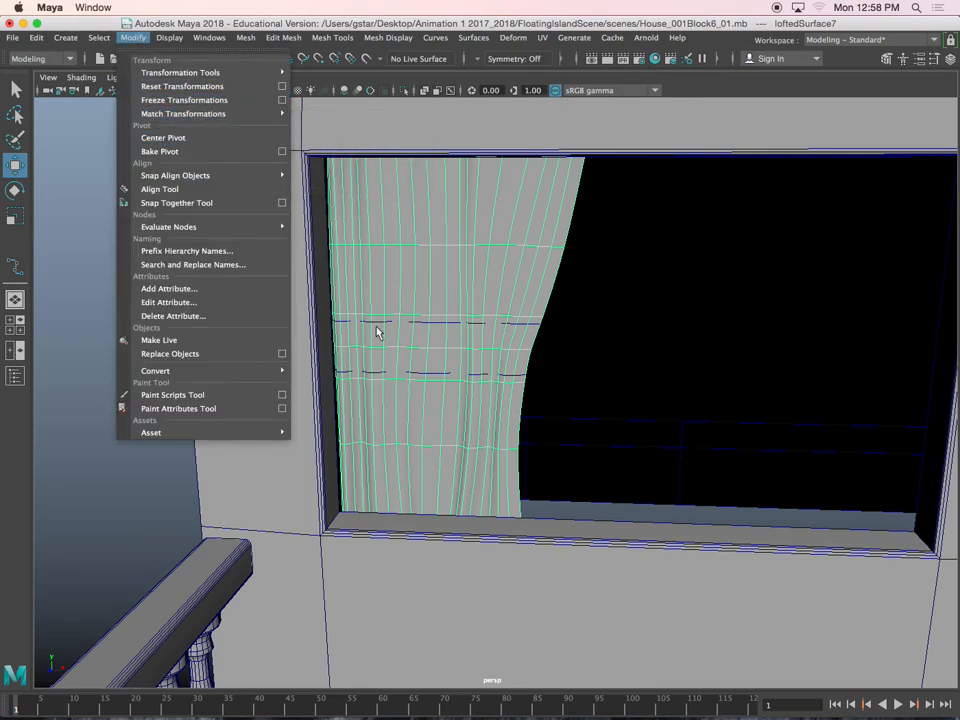
left_click(174, 137)
right_click_drag(499, 358, 420, 360, "alt")
left_click_drag(420, 359, 510, 360)
key("super+z")
Duplicate the curtain, move the copy across the window to Translate X 8.007, and show its channel values
key("super+d")
left_click_drag(418, 359, 622, 359)
left_click(951, 59)
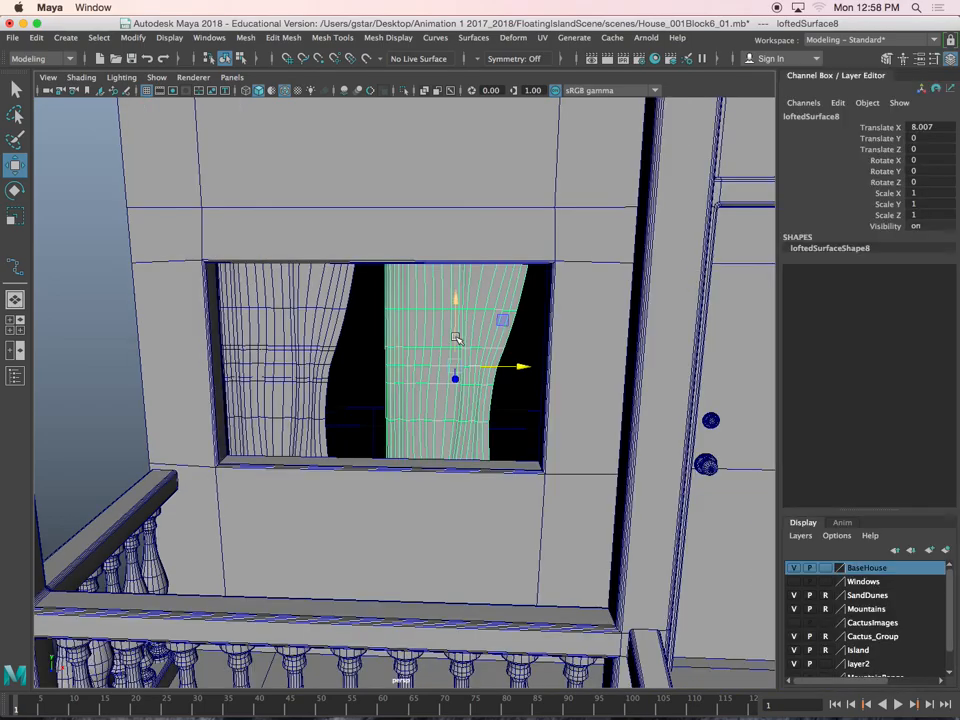
Mirror the duplicated curtain by setting its Scale X to -1
scroll(455, 338, "up", 6)
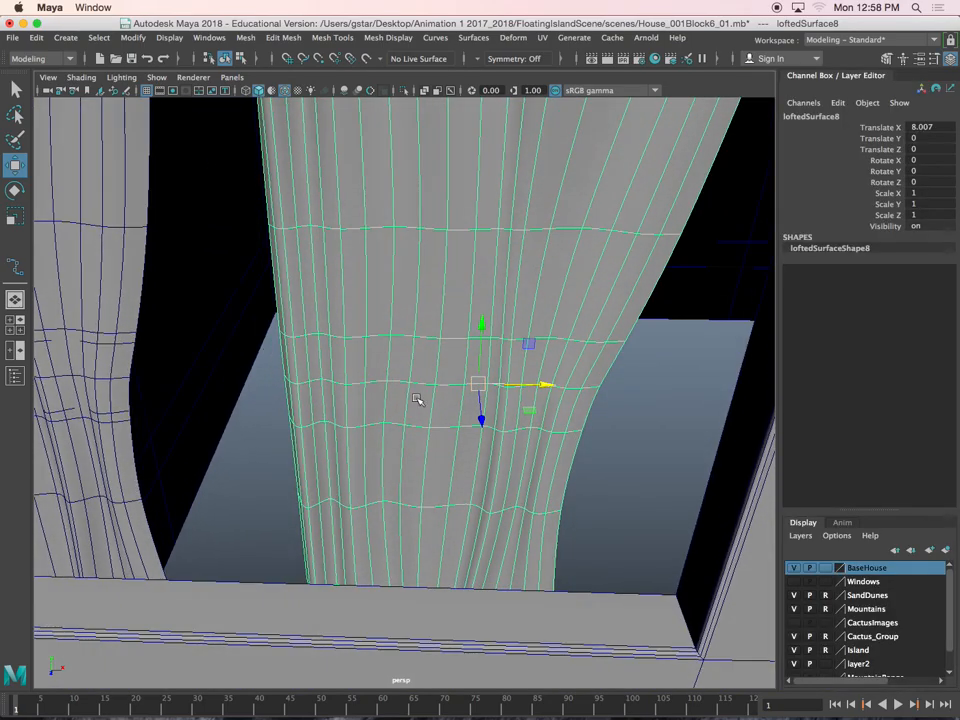
left_click_drag(459, 475, 511, 461, "alt")
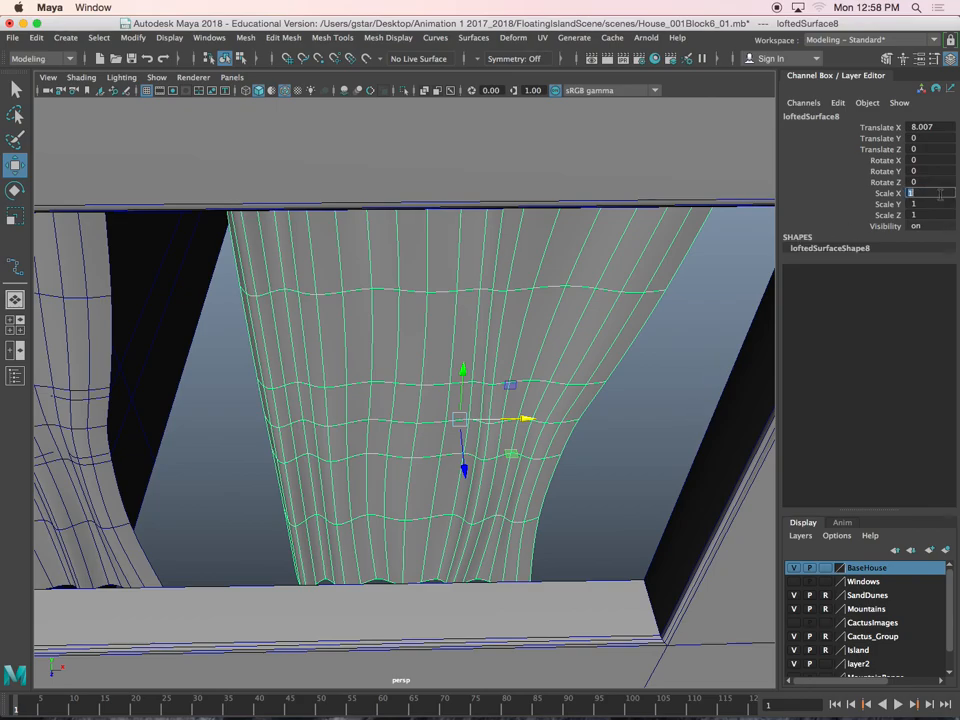
key("Return")
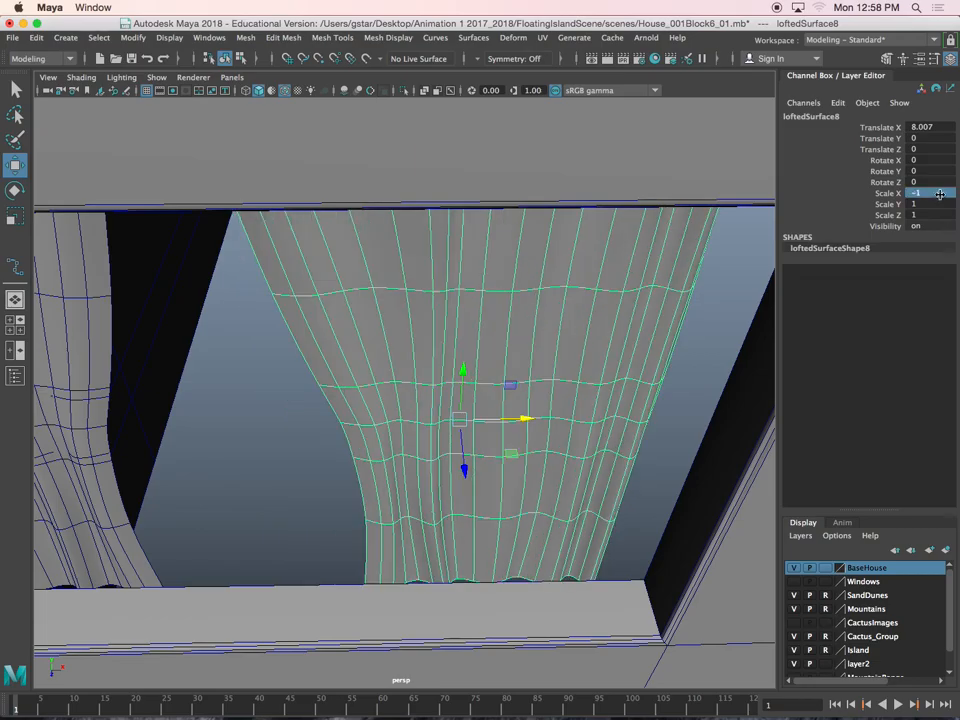
Move the mirrored curtain against the window's right side, to Translate X 9.156
scroll(638, 384, "down", 5)
left_click_drag(638, 384, 523, 370, "alt")
scroll(551, 409, "up", 5)
scroll(504, 382, "down", 4)
middle_click_drag(474, 371, 519, 358, "alt")
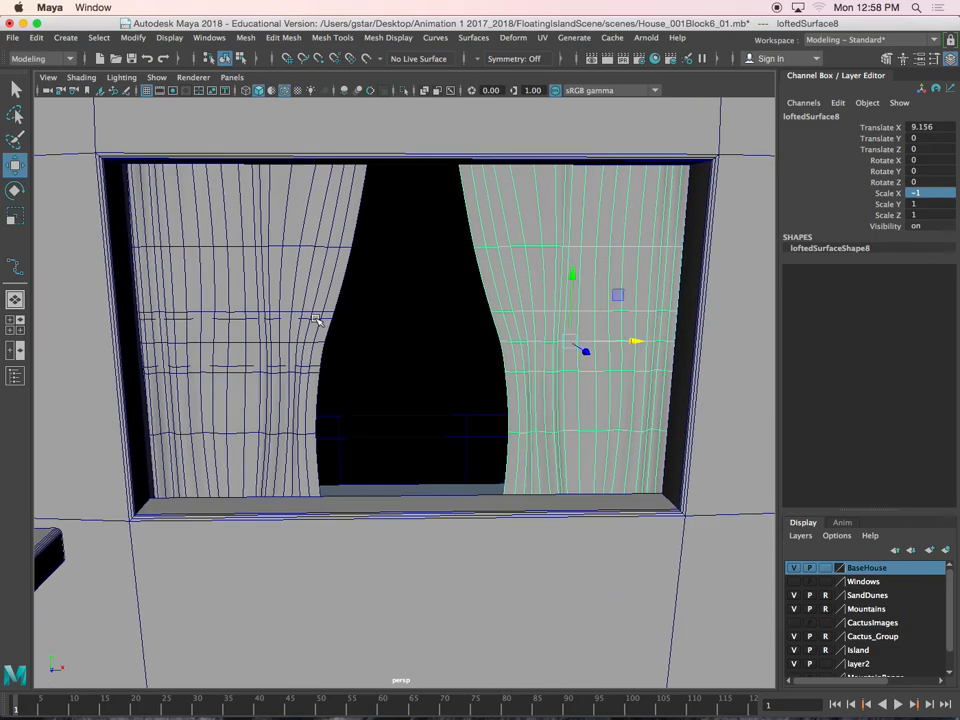
Select the porch window's left curtain and examine its folds and gathered middle up close from several angles
left_click(317, 321)
middle_click_drag(319, 341, 433, 399, "alt")
scroll(433, 399, "up", 3)
left_click_drag(433, 399, 426, 390, "alt")
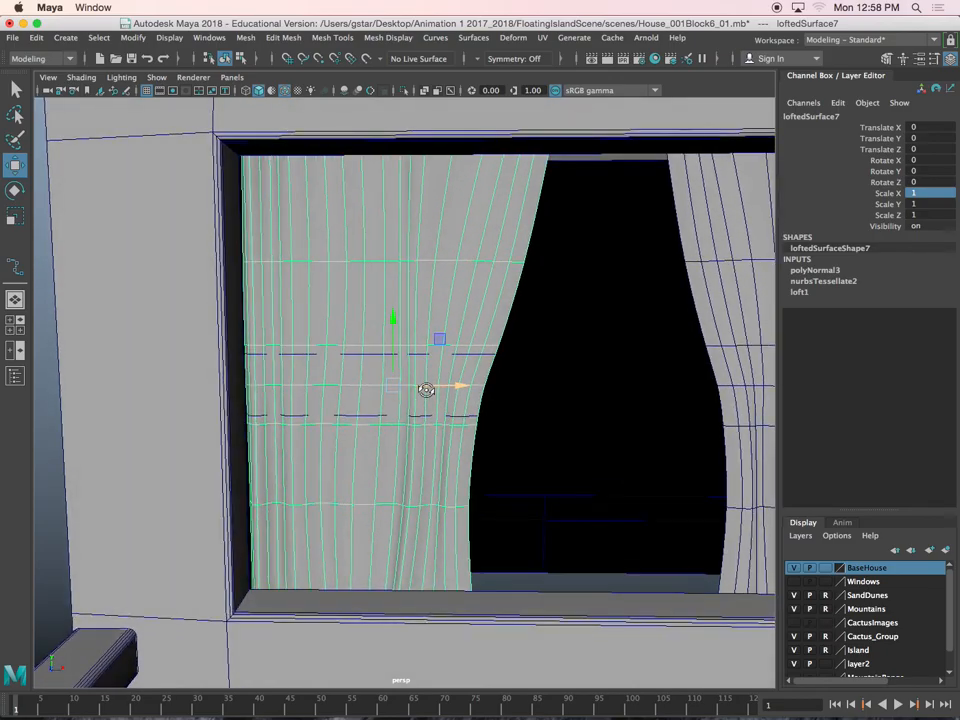
middle_click_drag(426, 390, 388, 420, "alt")
scroll(436, 407, "up", 2)
left_click(444, 394)
mouse_move(439, 414)
left_mouse_down("alt")
mouse_move(392, 428)
mouse_move(428, 406)
mouse_move(434, 419)
left_mouse_up("alt")
right_click_drag(564, 477, 513, 366)
left_click_drag(437, 356, 476, 354, "alt")
left_click_drag(354, 329, 519, 384)
left_click_drag(504, 329, 512, 329)
left_click(440, 387)
left_click_drag(440, 387, 462, 456, "alt")
right_click_drag(527, 452, 458, 371)
left_click_drag(520, 496, 368, 398)
left_click_drag(493, 428, 508, 429)
left_click_drag(506, 489, 536, 390, "alt")
left_click(426, 446)
left_click(429, 439)
left_click(426, 437)
left_click(424, 437)
left_click(425, 439)
left_click(413, 465)
left_click(413, 467)
right_click_drag(552, 326, 488, 324)
left_click_drag(488, 324, 469, 366, "alt")
scroll(469, 366, "down", 5)
left_click_drag(335, 386, 432, 444)
left_click_drag(432, 444, 464, 378, "alt")
scroll(452, 412, "down", 5)
right_click_drag(413, 278, 448, 258)
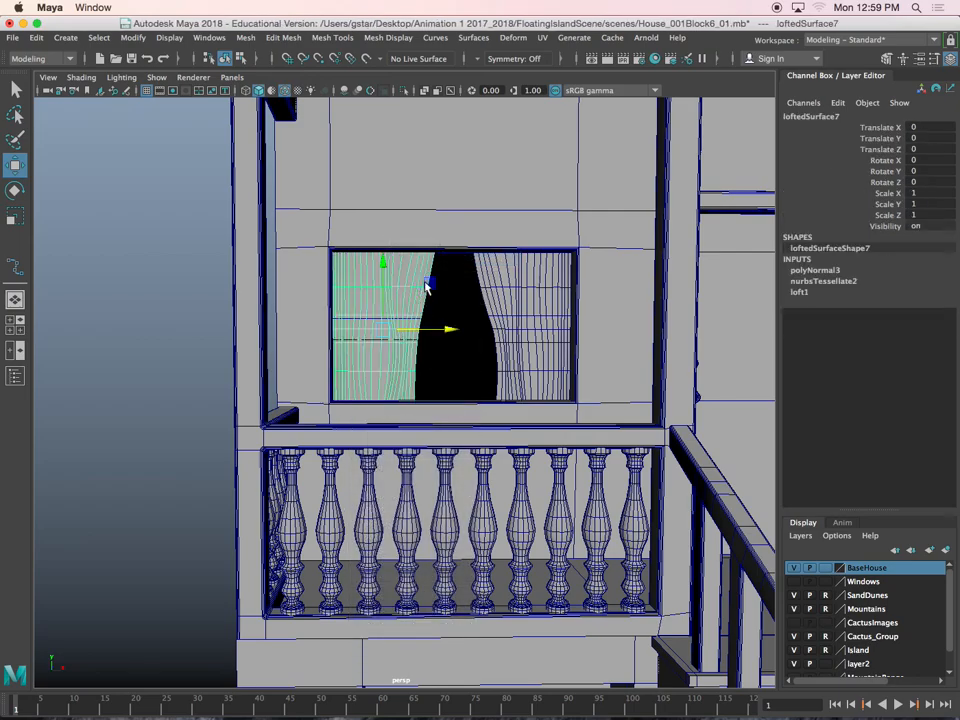
Select both porch window curtains, duplicate them, and move the copies to the side wall with Translate X 52.812
left_click_drag(517, 305, 504, 310, "alt")
left_click(517, 298, "shift")
scroll(516, 297, "down", 10)
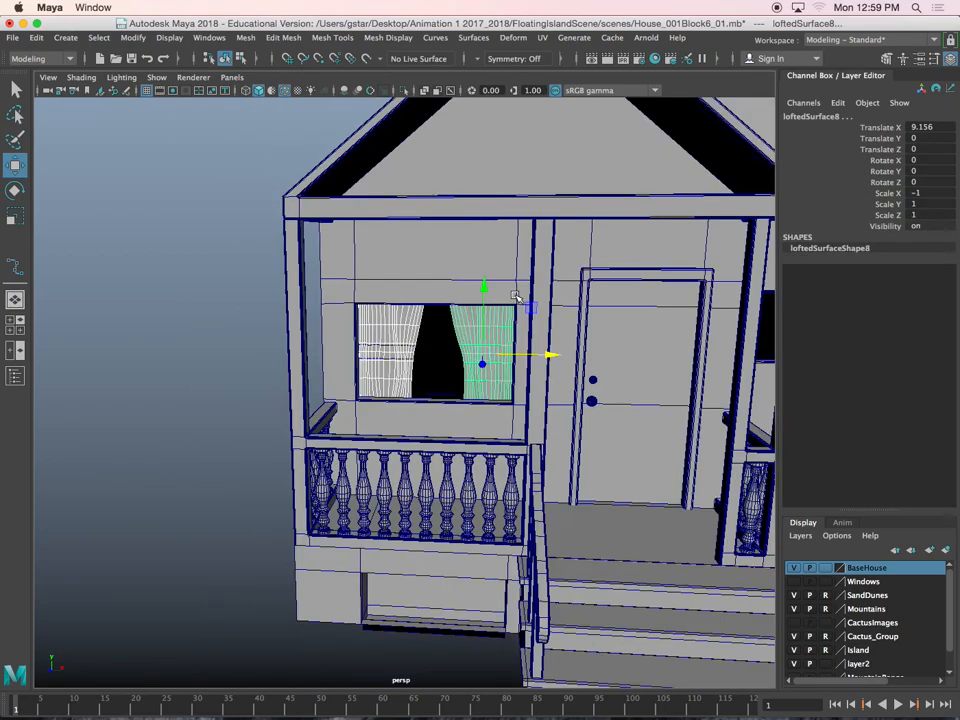
left_click_drag(507, 378, 660, 411, "alt")
key("ctrl+d")
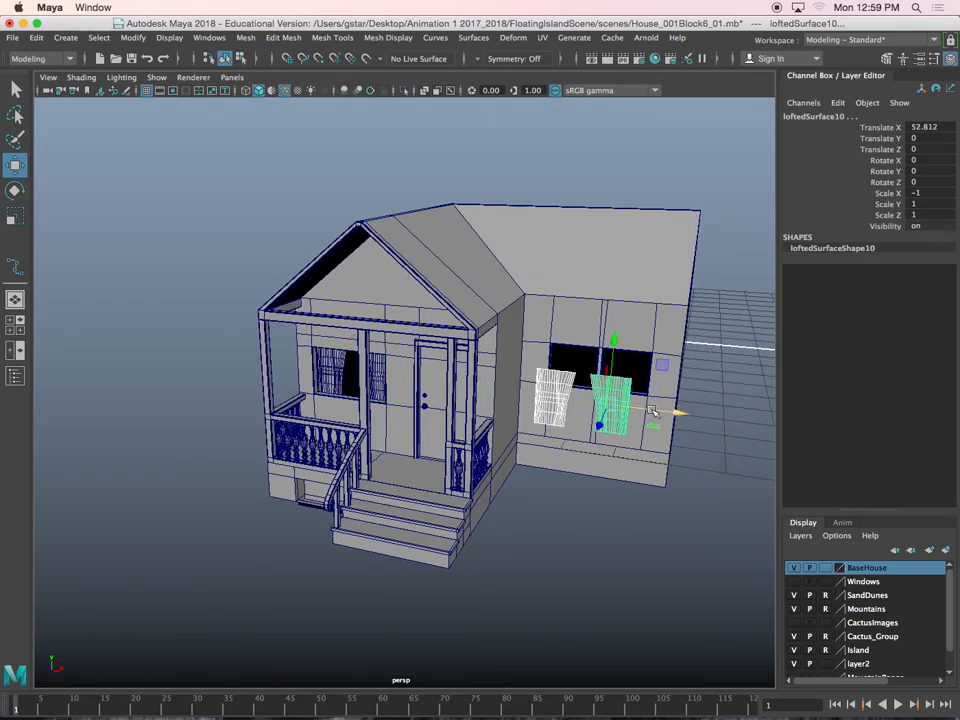
Move the duplicated curtain pair back in depth to Translate Z -20.366 so it sits in the side wall's window openings
scroll(655, 409, "up", 10)
middle_click_drag(650, 407, 497, 420, "alt")
left_click_drag(497, 420, 568, 364, "alt")
scroll(568, 364, "up", 5)
middle_click_drag(568, 364, 480, 405, "alt")
left_click_drag(480, 405, 561, 343, "alt")
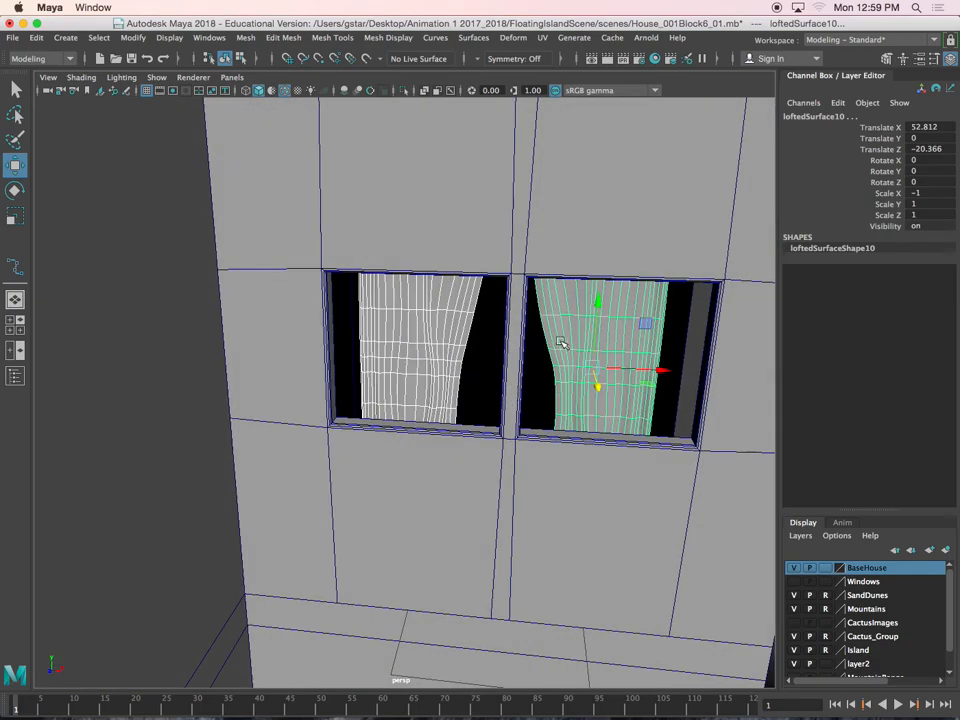
Move the left duplicated curtain to the left edge of the first side window, at Translate X 41.641
left_click(466, 316)
middle_click_drag(466, 316, 437, 345, "alt")
left_click_drag(453, 387, 421, 383)
Move the right duplicated curtain into the first side window, against its right edge, at Translate X 45.814
left_click(547, 373)
left_click_drag(586, 391, 499, 368)
scroll(501, 392, "up", 3)
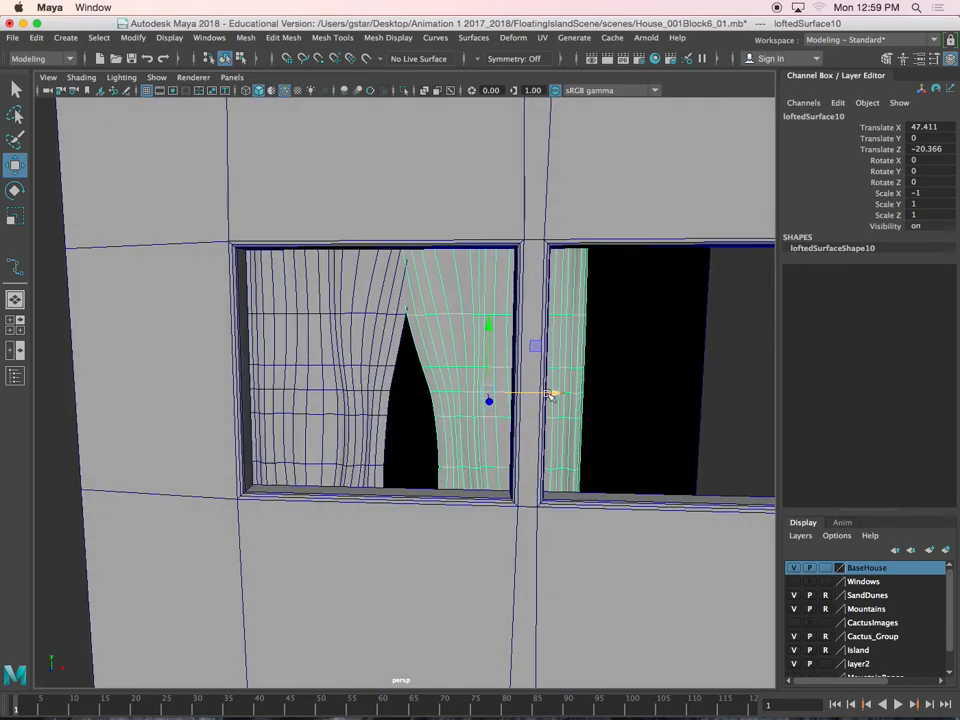
left_click_drag(556, 393, 495, 418)
scroll(514, 398, "up", 4)
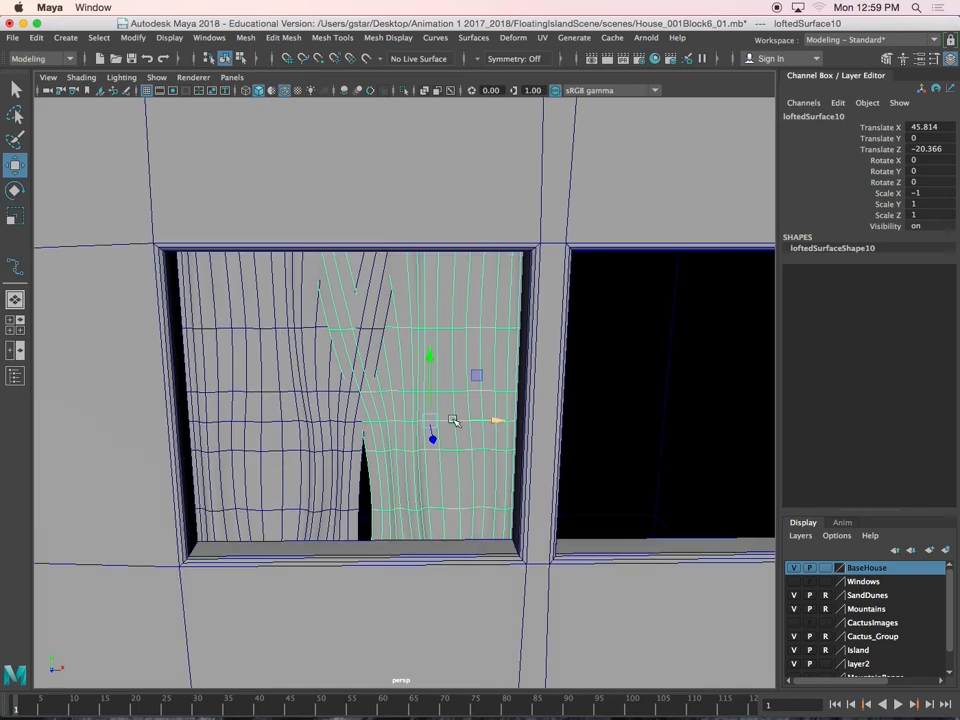
left_click_drag(462, 348, 463, 326, "alt")
right_click_drag(446, 317, 415, 316)
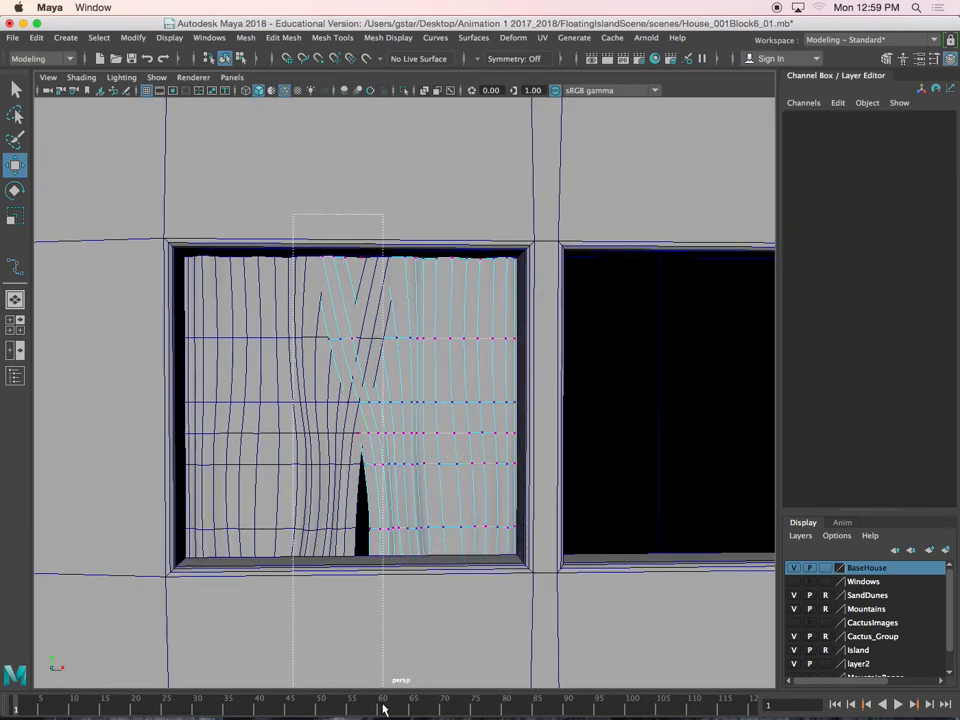
left_click_drag(381, 710, 401, 677)
right_click_drag(441, 326, 497, 306)
Scale the side window's right curtain narrower horizontally and keep it against the window's right edge
key("r")
mouse_move(490, 430)
left_mouse_down()
mouse_move(466, 433)
mouse_move(499, 432)
left_mouse_up()
key("w")
Scale the side window's left curtain to Scale X 0.632 and move it to Translate X 40.838
left_click(368, 364)
key("r")
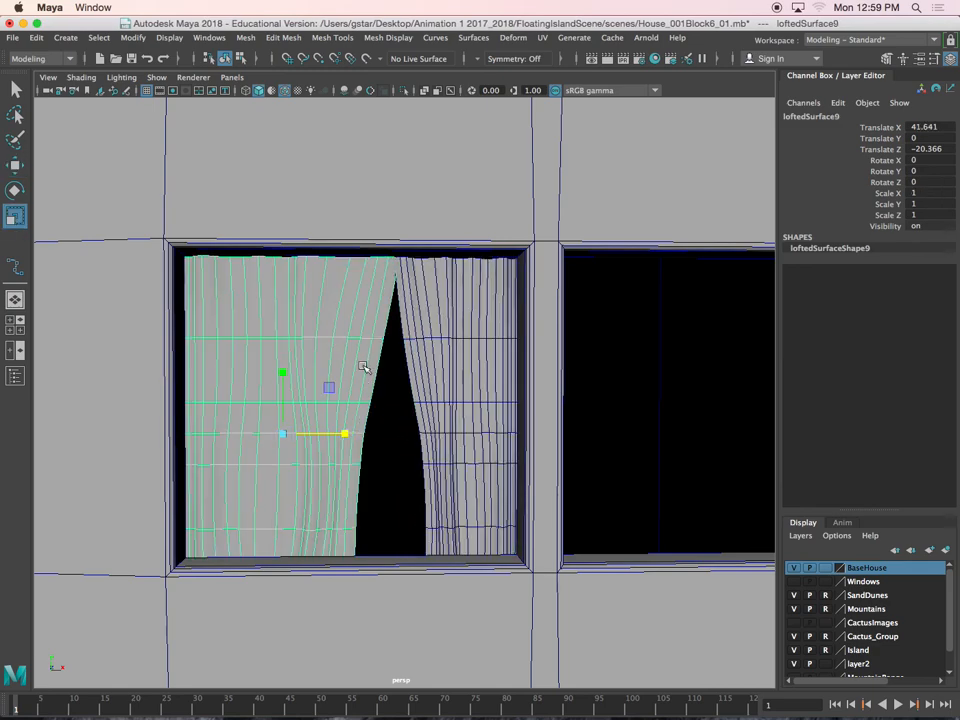
left_click_drag(356, 423, 308, 431)
key("w")
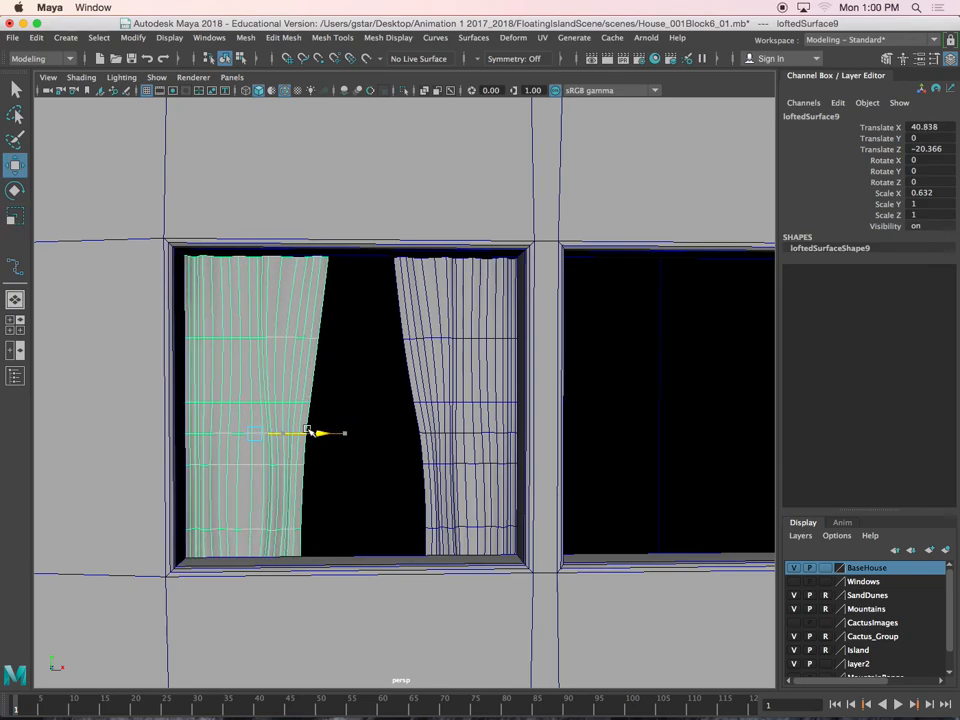
Select the left curtain's top inner vertices, turn on soft selection, and shift them toward the window's left side
middle_click_drag(309, 352, 355, 313, "alt")
right_click_drag(334, 287, 268, 281)
left_click_drag(370, 259, 372, 260)
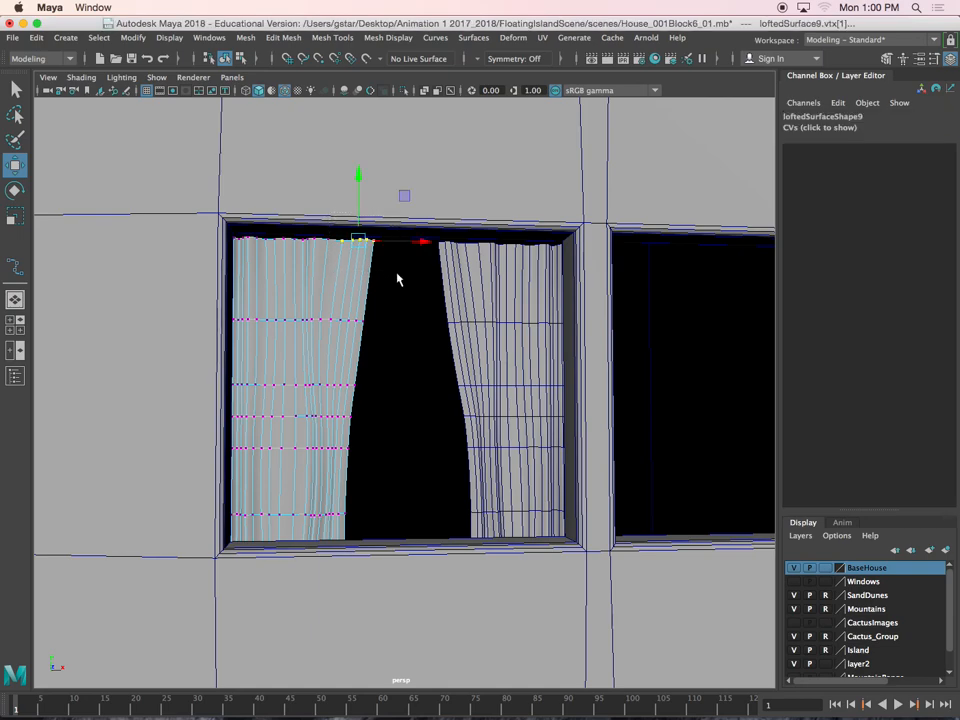
key("b")
left_click_drag(328, 326, 416, 245)
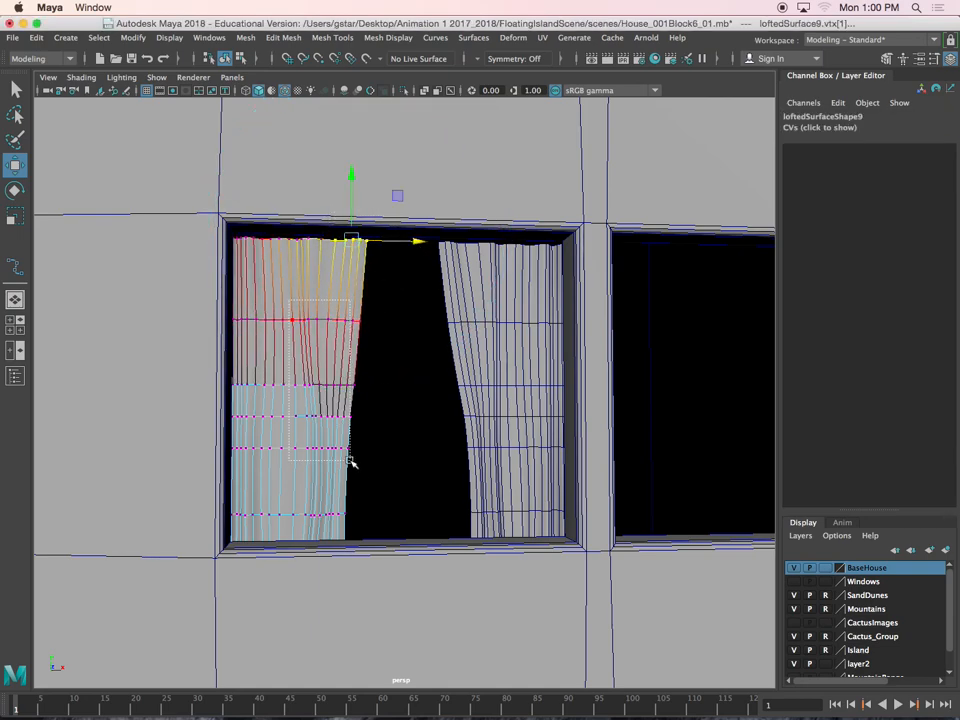
Pull the left curtain's middle and lower inner vertices toward the left side, and readjust its top inner corner
left_click_drag(351, 459, 351, 459)
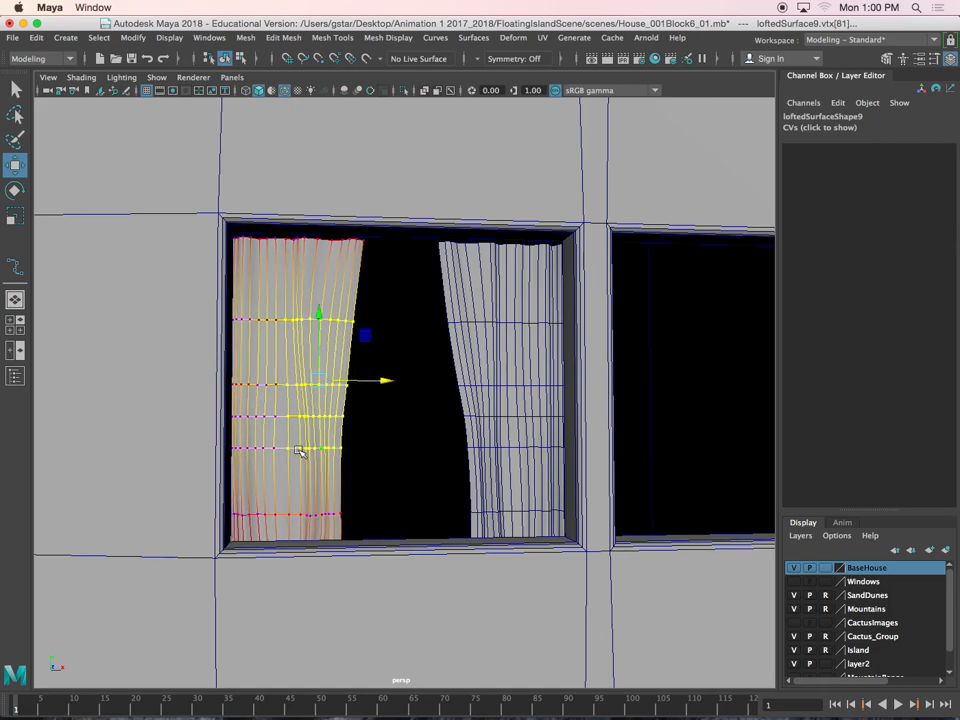
left_click_drag(370, 514, 388, 467)
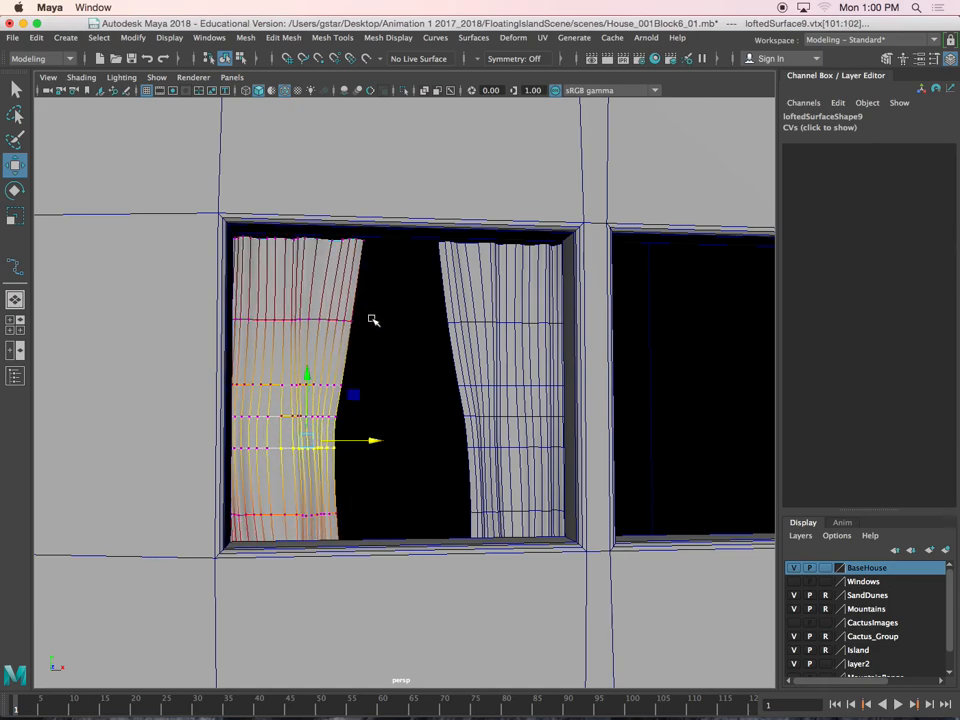
left_click_drag(313, 220, 392, 244)
left_click_drag(341, 206, 341, 206)
left_click_drag(376, 241, 364, 241)
Switch to the right curtain's vertices and move its upper inner ones toward the window's right edge with soft selection
scroll(371, 334, "down", 5)
middle_click_drag(424, 334, 377, 320, "alt")
left_click(412, 327)
right_click_drag(367, 307, 294, 303)
left_click_drag(320, 256, 370, 302)
left_click_drag(345, 255, 396, 392)
left_click_drag(400, 335, 408, 332)
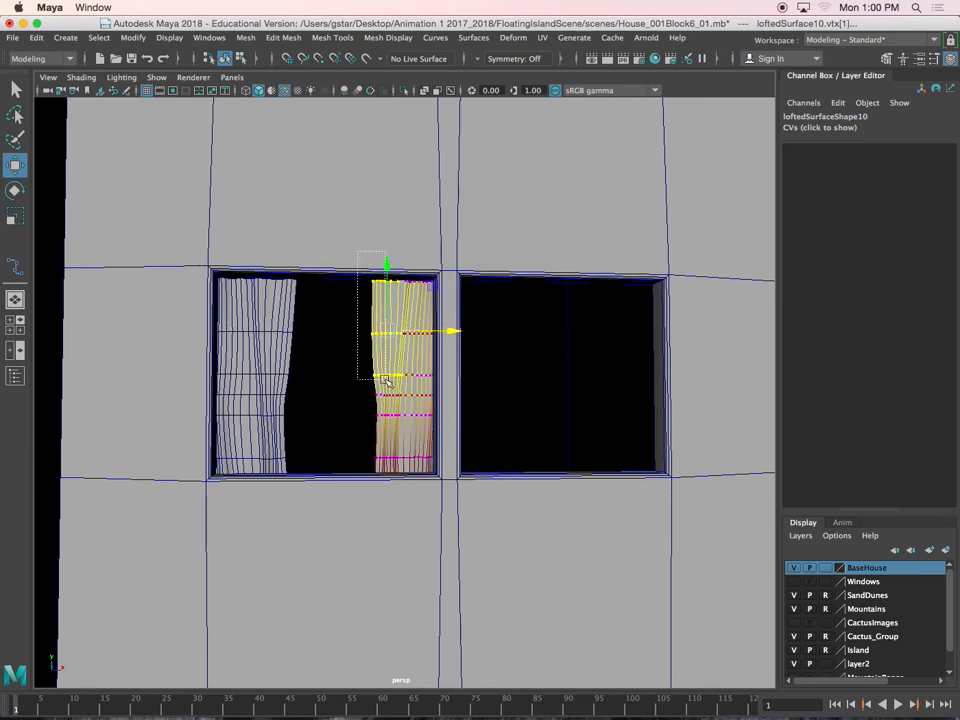
Shift the right curtain's remaining inner and bottom vertices toward the right edge, and return to object mode with nothing selected
left_click_drag(388, 420, 390, 415)
mouse_move(412, 347)
left_mouse_down()
mouse_move(363, 350)
mouse_move(422, 348)
left_mouse_up()
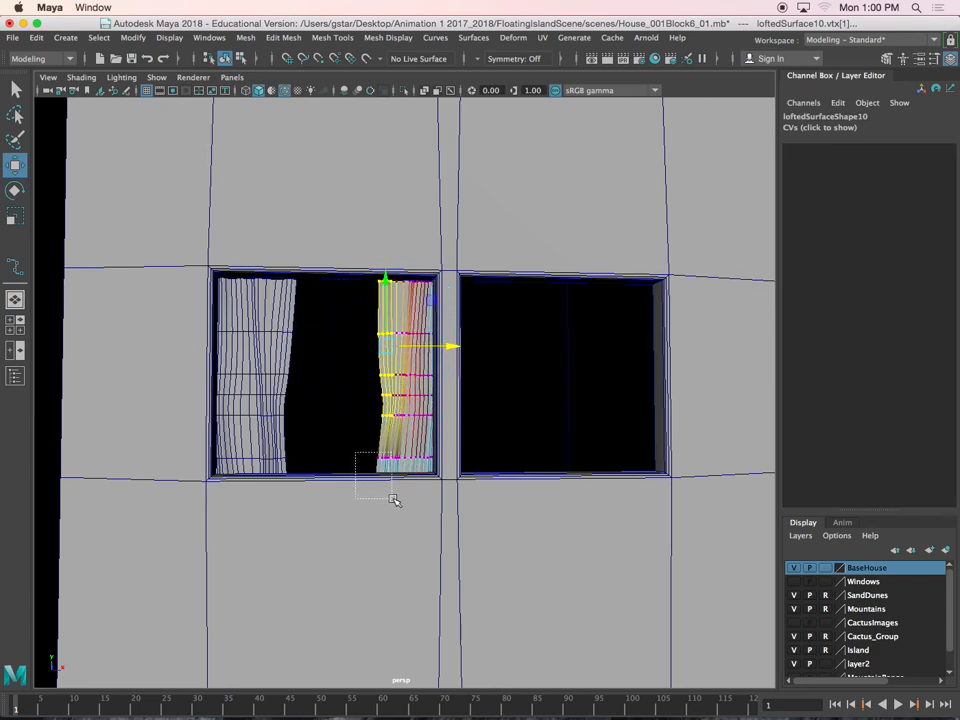
left_click_drag(393, 500, 413, 462)
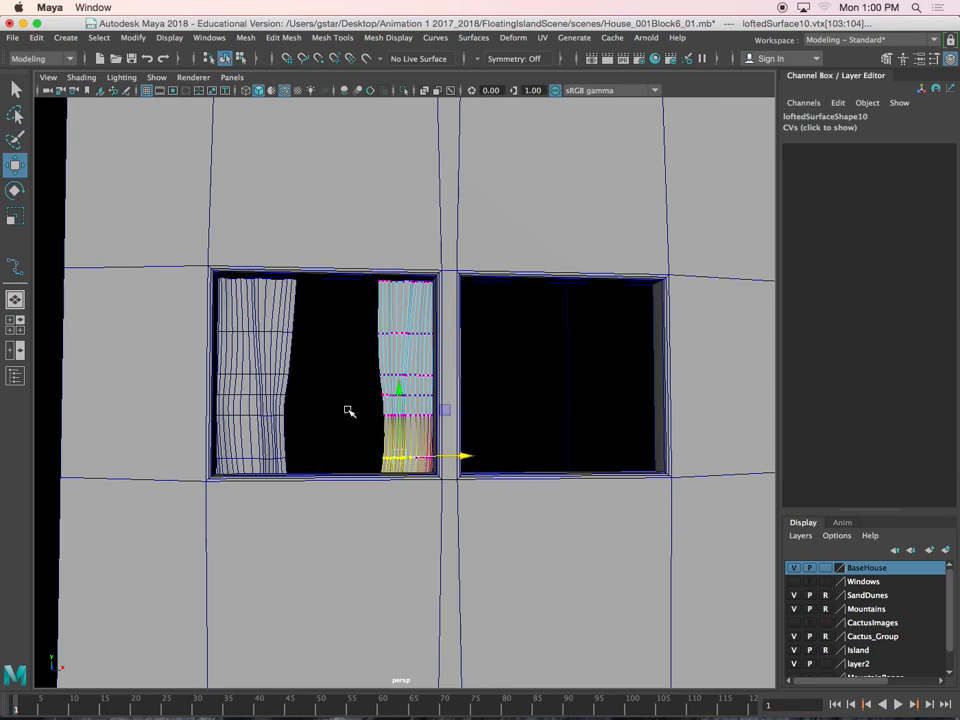
scroll(355, 409, "down", 10)
right_click_drag(347, 328, 390, 310)
left_click(371, 665)
Inspect the left side window's reshaped curtains and the porch window's curtain pair
scroll(351, 514, "down", 5)
left_click_drag(351, 514, 424, 453, "alt")
scroll(424, 453, "up", 10)
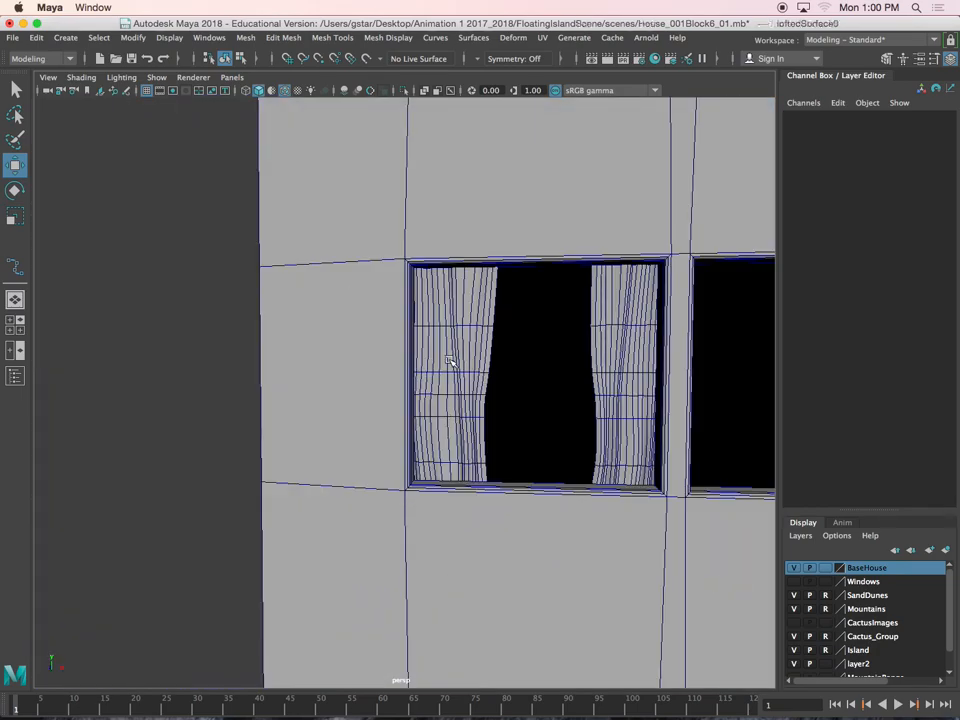
left_click(452, 364)
scroll(371, 364, "down", 10)
middle_click_drag(160, 432, 298, 413, "alt")
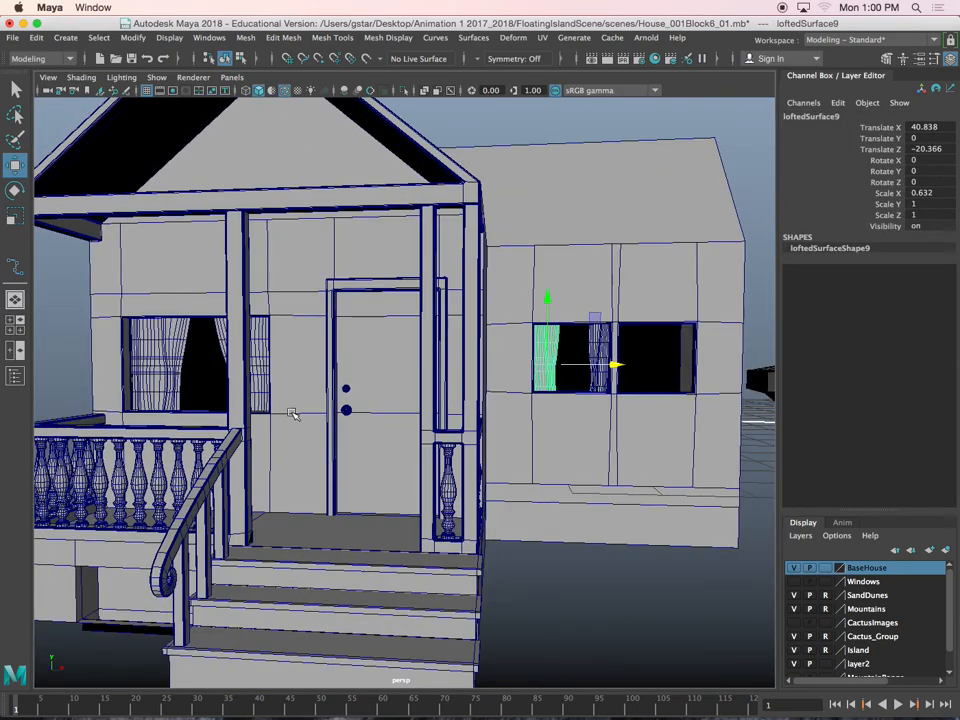
left_click_drag(298, 413, 306, 409, "alt")
left_click(268, 347)
left_click(211, 343)
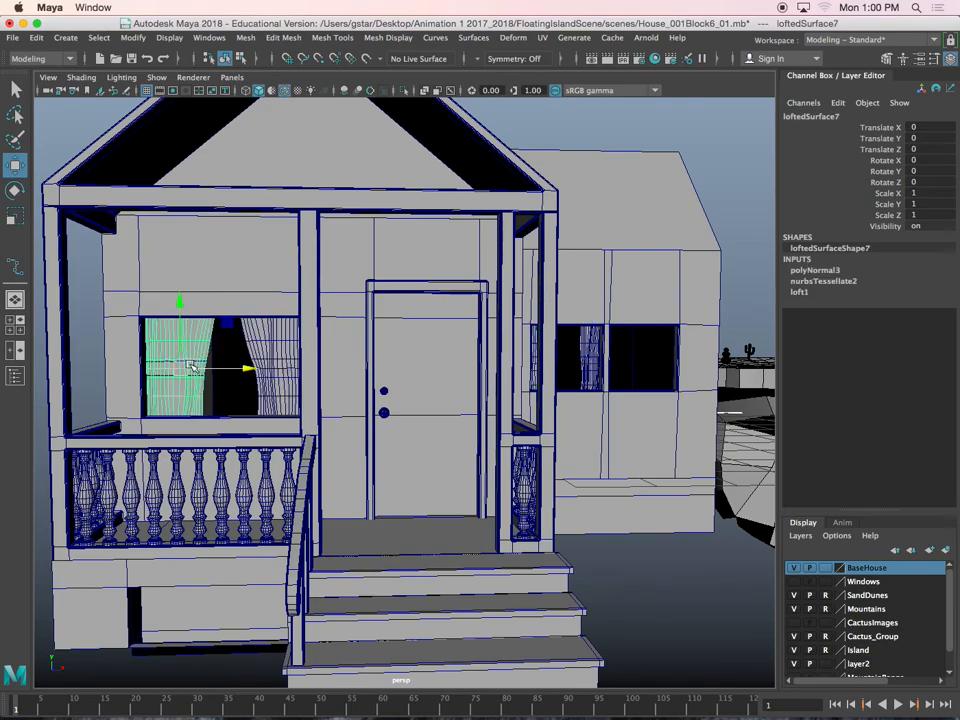
scroll(300, 378, "up", 10)
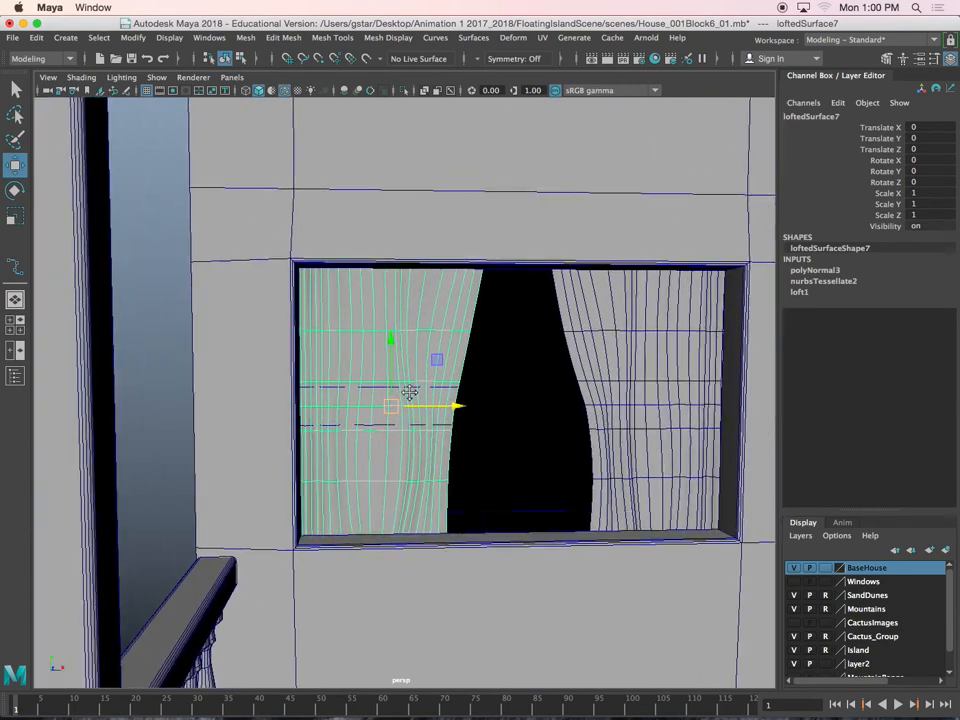
middle_click_drag(409, 393, 388, 396, "alt")
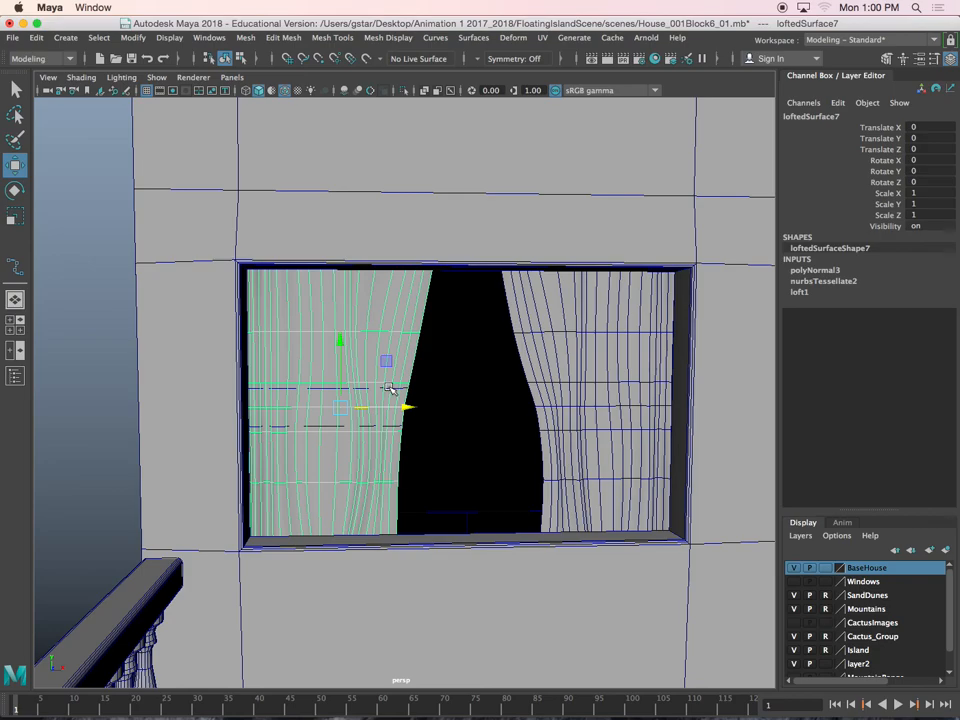
scroll(390, 388, "down", 10)
Duplicate the porch window's left curtain and move the copy along X, out beside the house
left_click(437, 394)
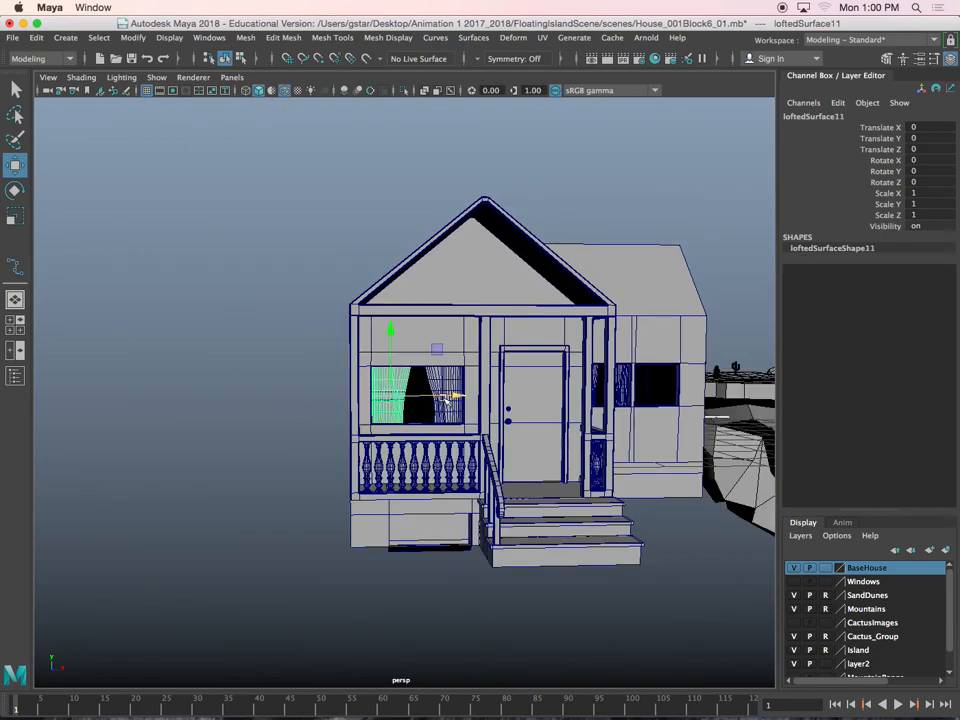
scroll(440, 398, "up", 5)
left_click_drag(442, 401, 210, 399)
middle_click_drag(210, 399, 453, 387, "alt")
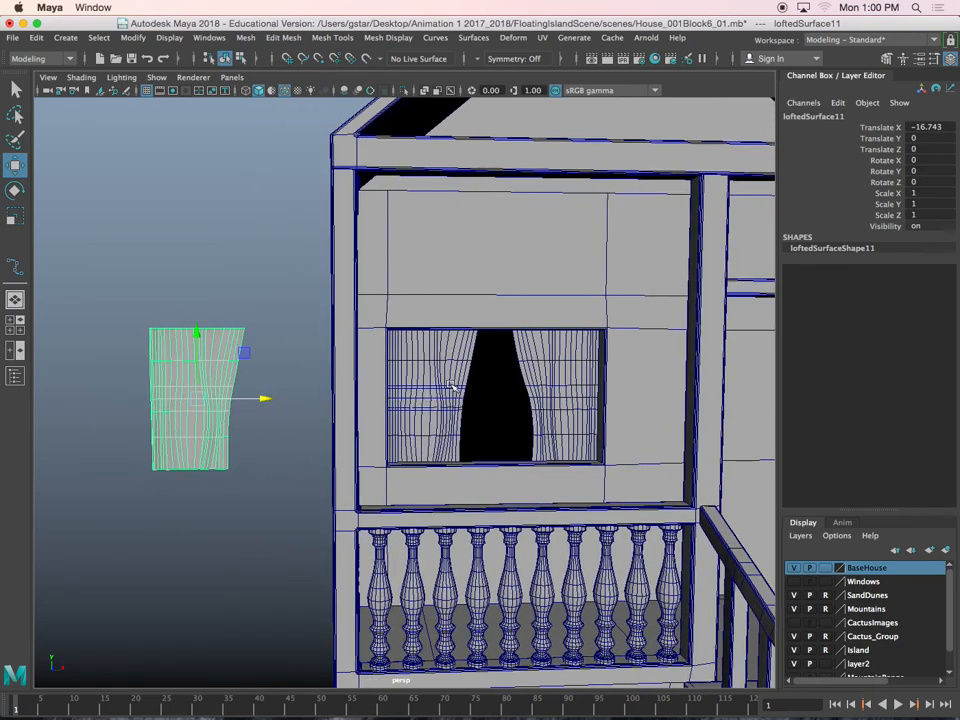
Try deleting the leftover loft curves on the porch window's left curtain, and undo back to the original curtain shape
left_click(453, 387)
scroll(450, 392, "up", 4)
left_click(434, 388)
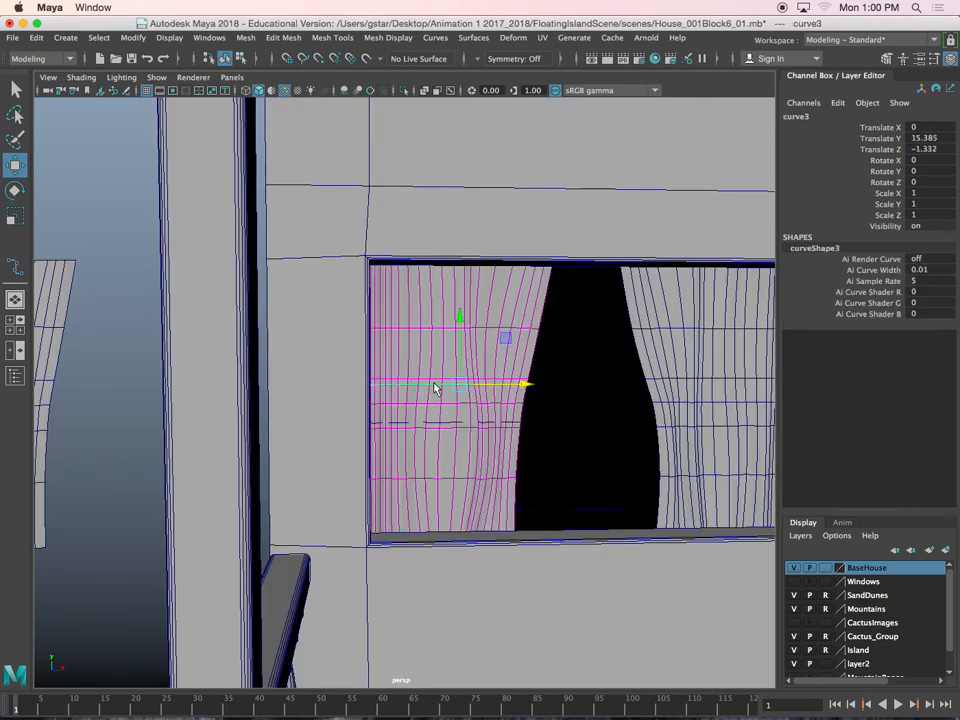
left_click(444, 426)
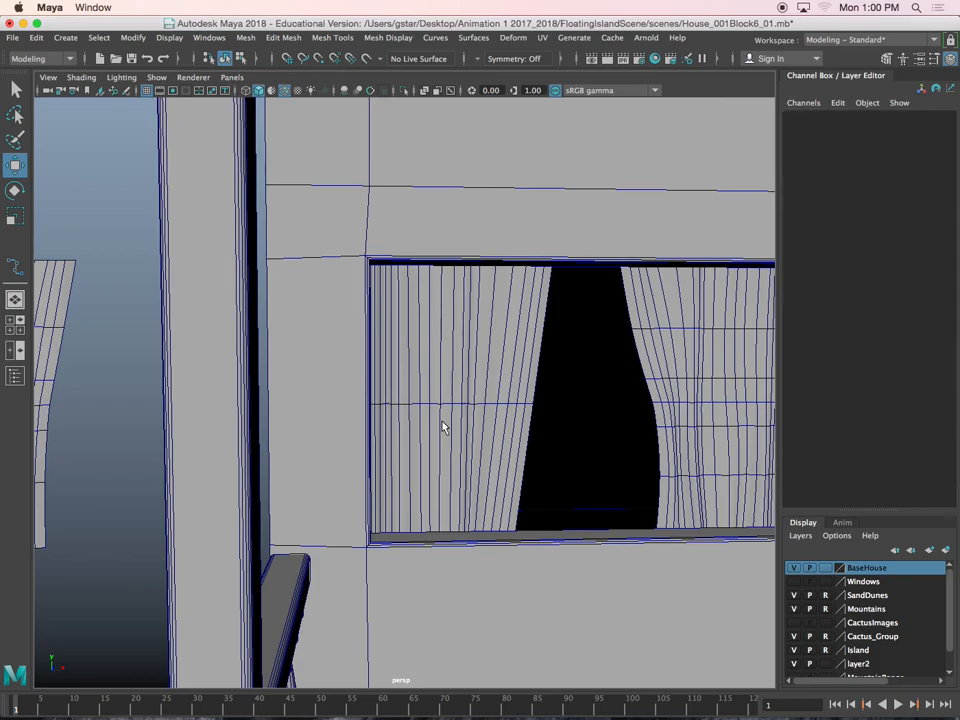
left_click_drag(478, 438, 465, 453, "alt")
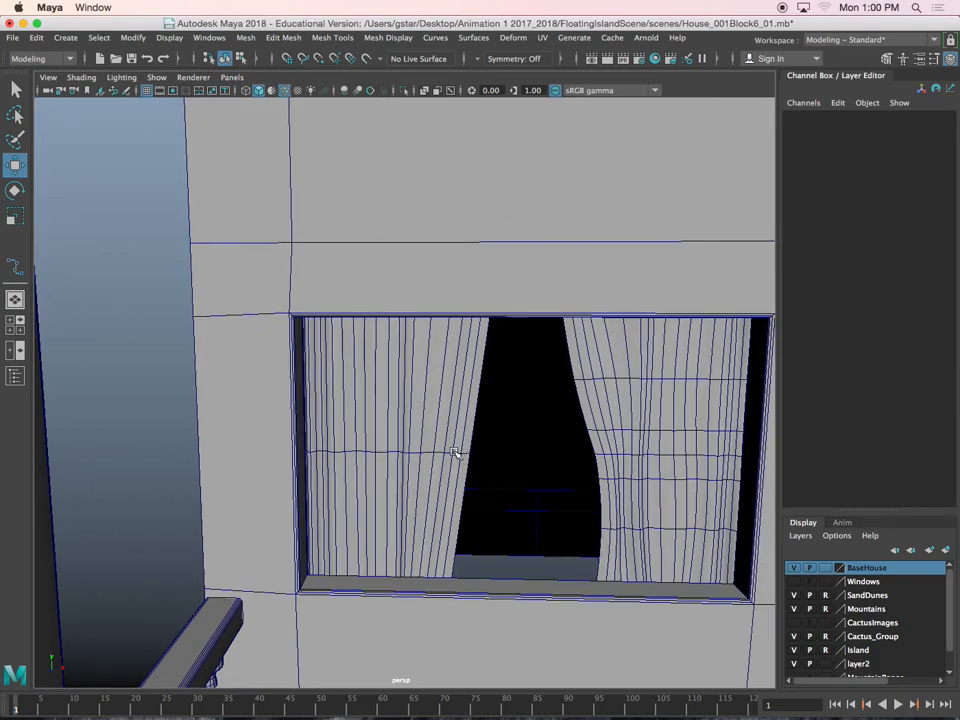
left_click(455, 453)
scroll(458, 447, "down", 3)
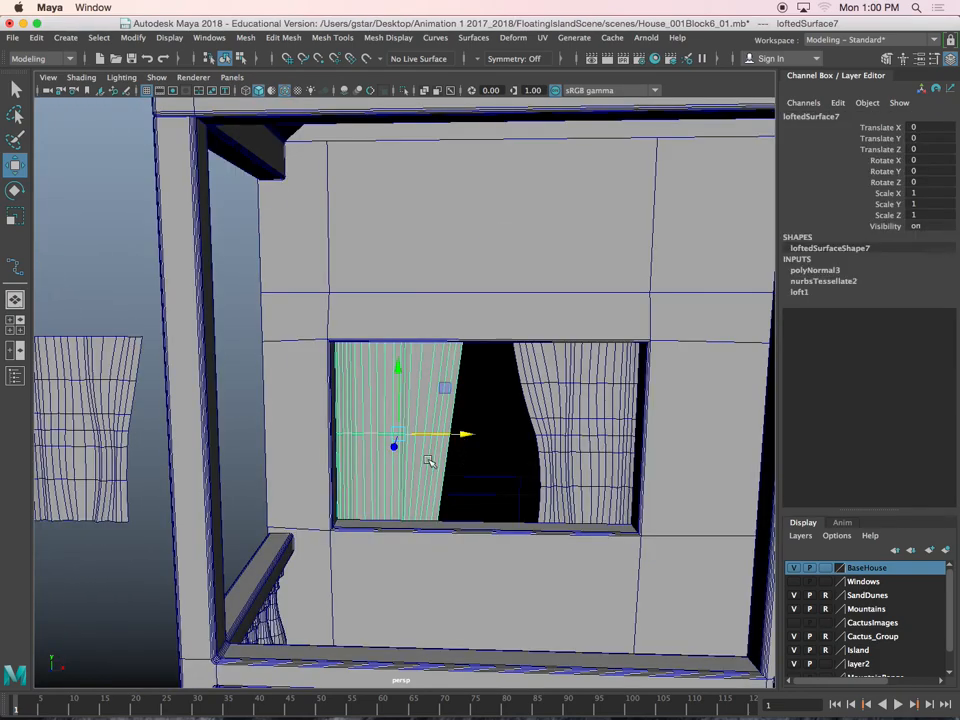
key("super+z")
key("super+z")
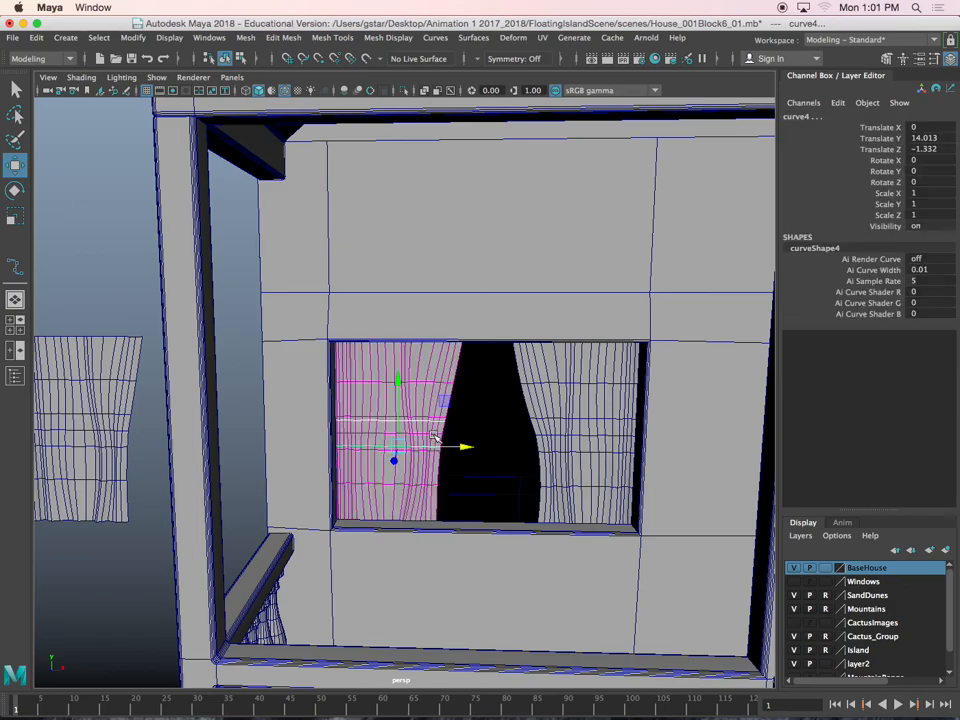
Delete the duplicated curtain standing beside the house
scroll(441, 399, "up", 5)
middle_click_drag(441, 399, 453, 316, "alt")
scroll(453, 316, "down", 5)
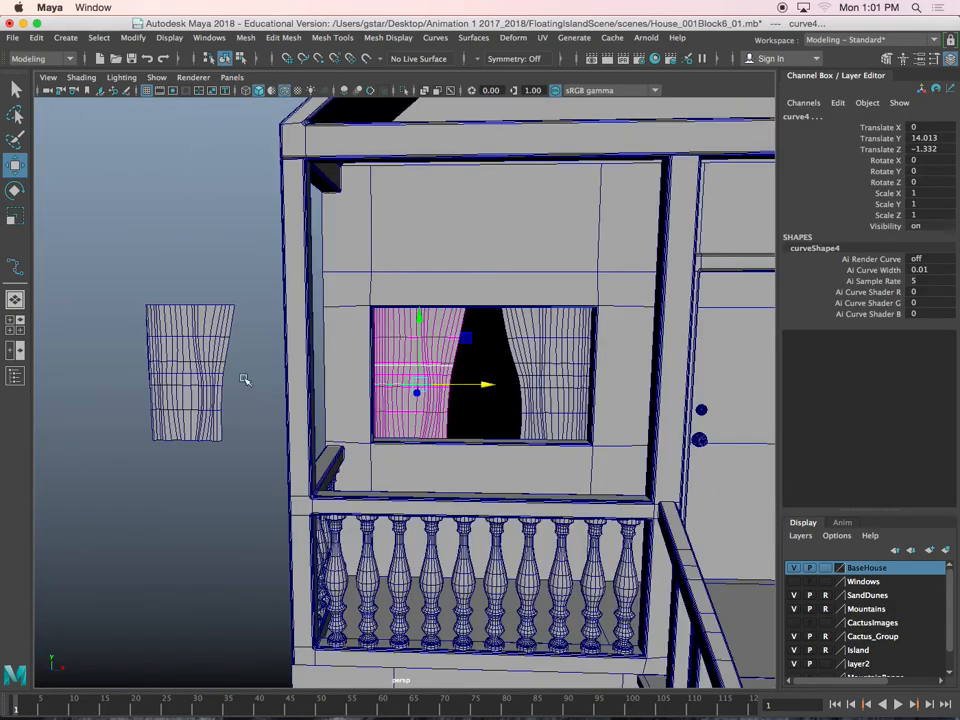
left_click(203, 368)
key("Delete")
Duplicate both curtains of the left side window and move the copies along X into the right side window
left_click_drag(498, 370, 309, 306, "alt")
left_click(305, 306)
left_click(399, 305)
middle_click_drag(399, 305, 403, 330, "alt")
left_click_drag(440, 368, 600, 365)
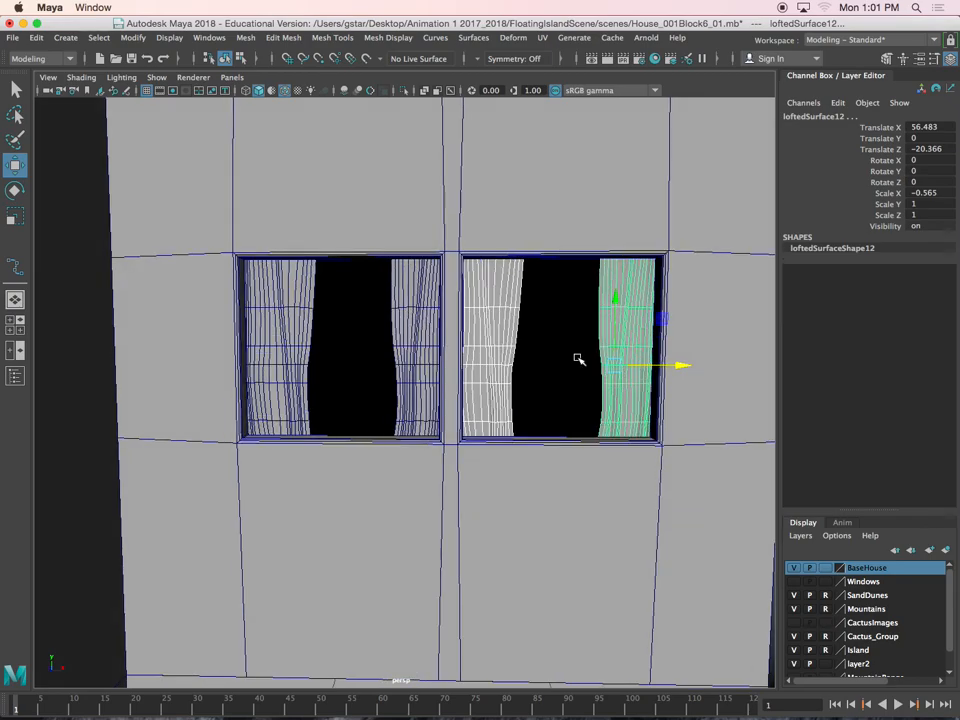
Switch the right window's left curtain to vertices and pull its inner vertices toward the window's middle with soft selection
left_click(502, 328)
scroll(474, 328, "up", 5)
right_click_drag(514, 263, 478, 263)
left_click_drag(546, 443, 548, 445)
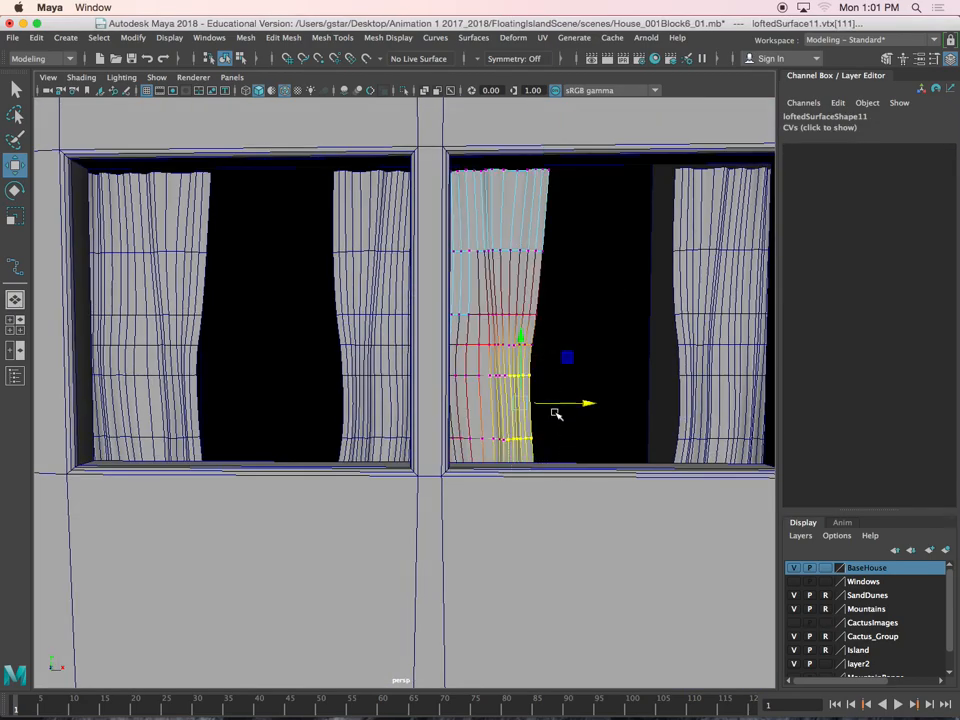
left_click_drag(529, 272, 570, 458)
scroll(578, 468, "down", 2)
left_click_drag(572, 381, 575, 381)
Shift the left curtain's remaining vertex columns and its bottom inner vertices farther toward the right window's middle
left_click_drag(497, 213, 572, 454)
left_click_drag(553, 328, 576, 324)
left_click_drag(485, 243, 555, 441)
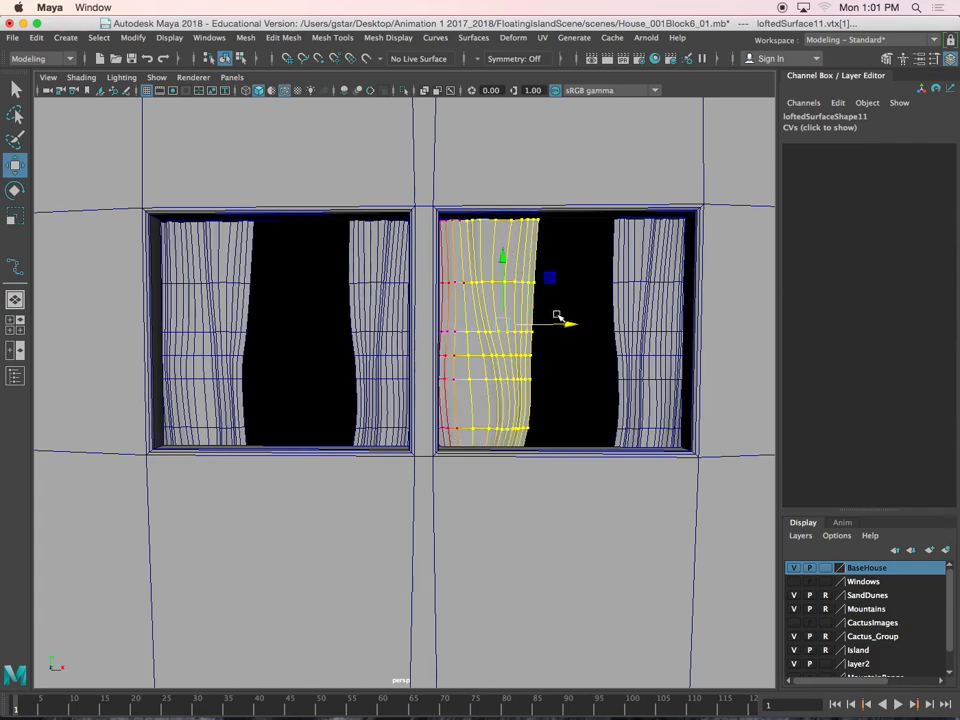
left_click_drag(561, 317, 567, 324)
left_click_drag(503, 448, 472, 444)
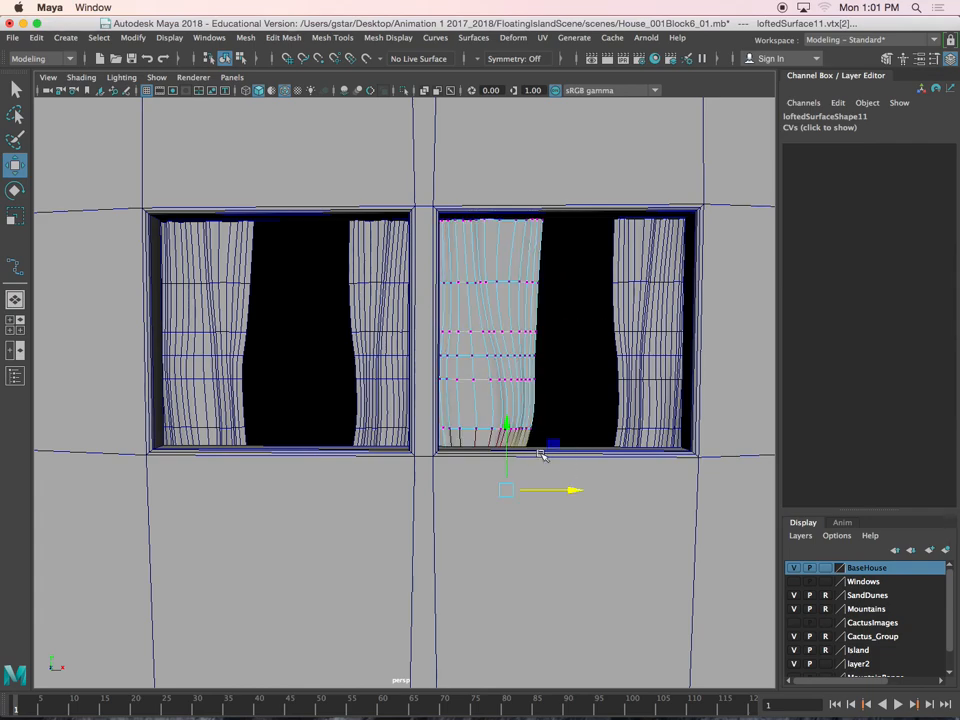
left_click_drag(550, 490, 573, 489)
Select the right window's right curtain in object mode and scale it wider along X
left_click(627, 310)
middle_click_drag(626, 309, 602, 328, "alt")
key("r")
left_click_drag(674, 376, 700, 379)
key("super+z")
scroll(618, 288, "down", 3)
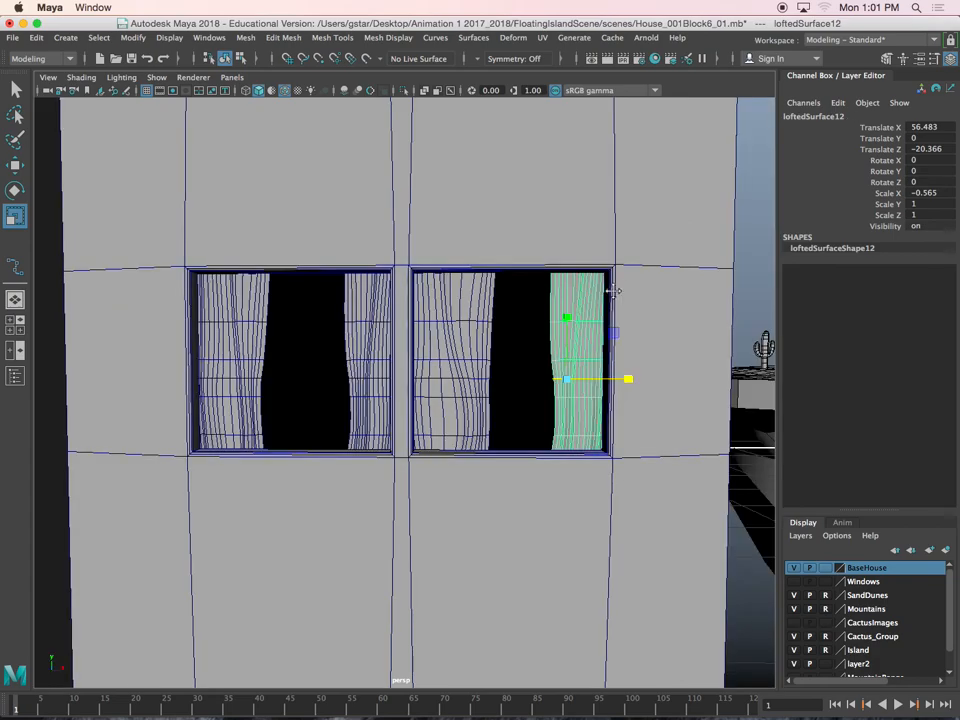
middle_click_drag(618, 288, 551, 314, "alt")
left_click_drag(594, 402, 553, 384)
Switch the right curtain to vertices and pull its lower inner vertices toward the window's middle with soft selection
key("w")
right_click(498, 352)
right_click_drag(498, 352, 448, 311)
mouse_move(473, 400)
left_mouse_down("alt")
mouse_move(466, 392)
mouse_move(489, 416)
left_mouse_up("alt")
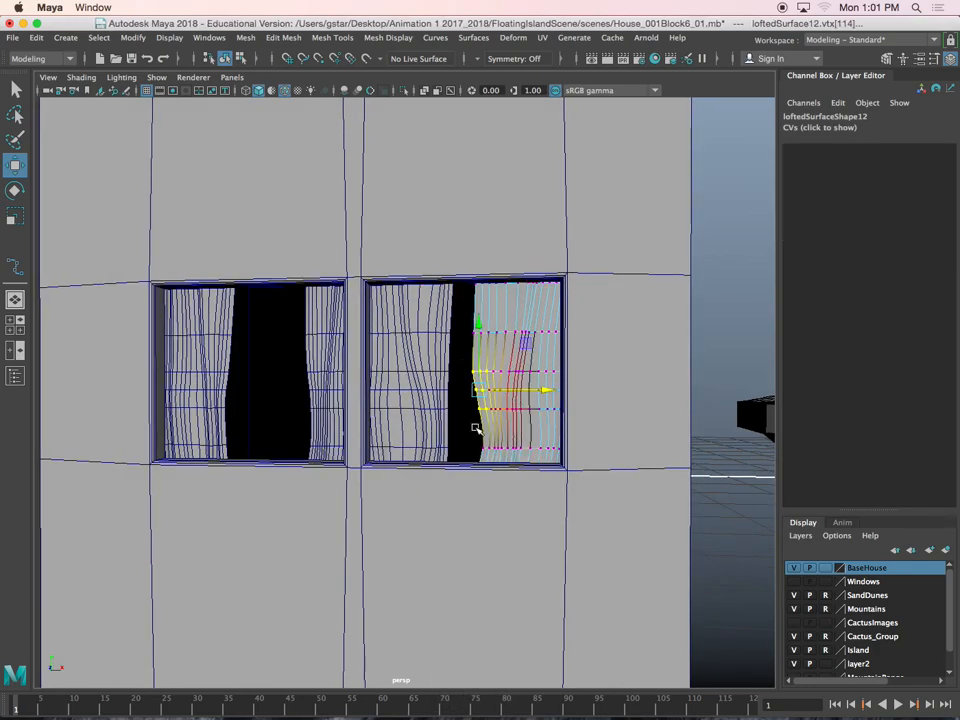
left_click(522, 456)
left_click_drag(466, 427, 486, 455)
left_click(512, 441)
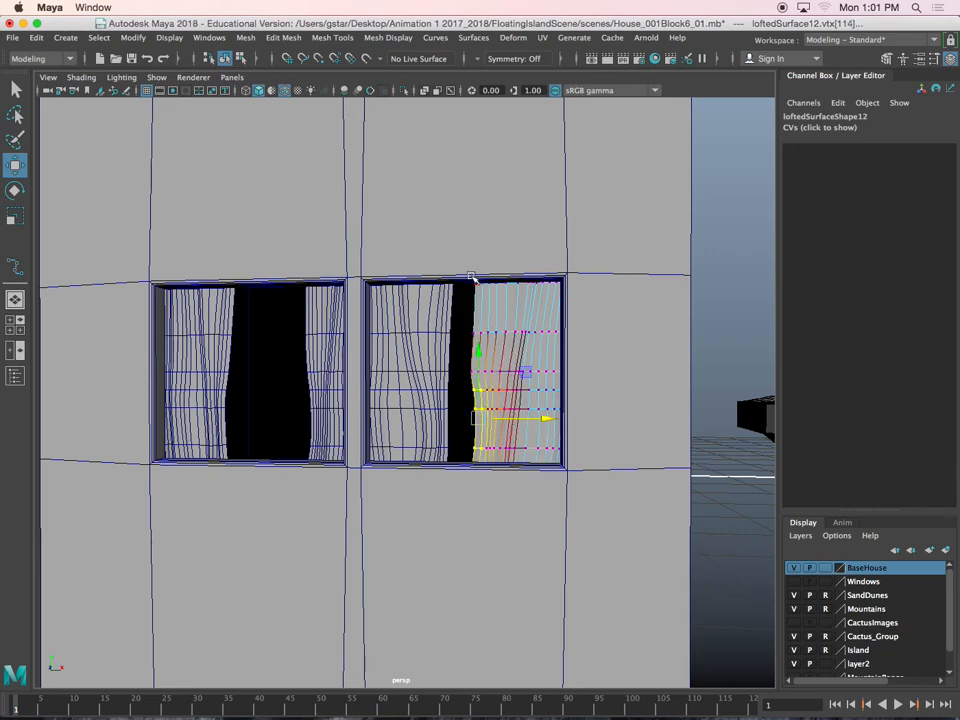
Pull the right curtain's upper inner vertices slightly toward the window's middle, and return to object mode
left_click_drag(470, 280, 500, 362)
left_click_drag(498, 313, 491, 312)
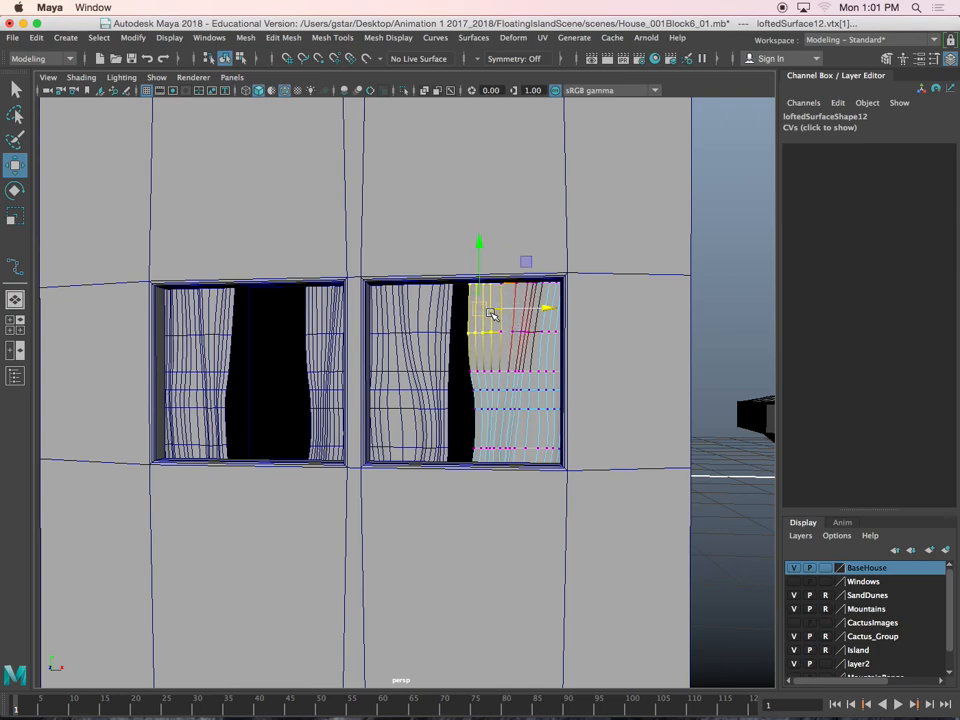
left_click_drag(467, 384, 487, 416)
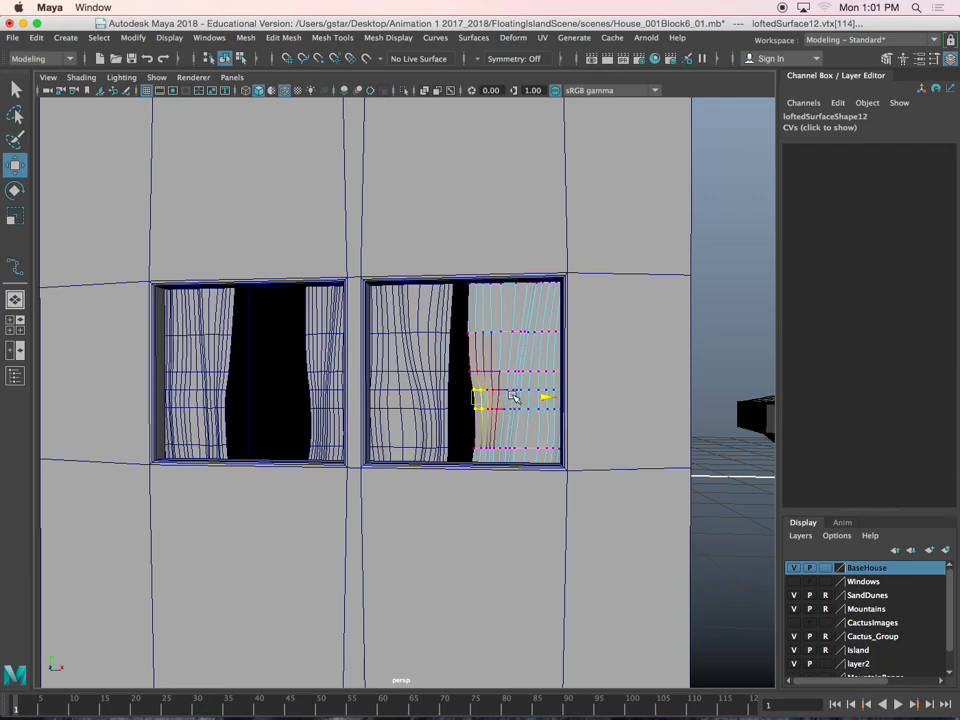
right_click_drag(494, 318, 526, 311)
Select all four side window curtains and shift them up and forward, bringing the leftmost to Translate Y 0.218 and Z -19.613
scroll(486, 332, "down", 5)
left_click_drag(484, 334, 440, 318, "alt")
scroll(430, 328, "up", 7)
left_click(423, 332, "shift")
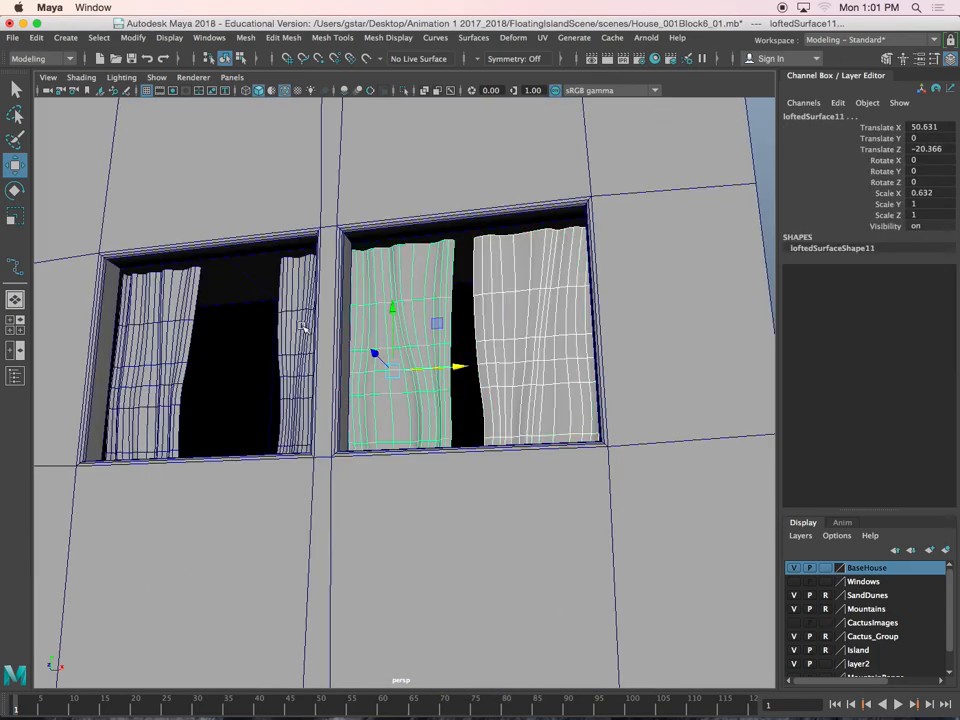
left_click(305, 328, "shift")
left_click(169, 326, "shift")
left_click_drag(274, 326, 121, 385, "alt")
mouse_move(276, 367)
left_mouse_down("alt")
mouse_move(285, 384)
mouse_move(259, 348)
mouse_move(281, 355)
left_mouse_up("alt")
left_click_drag(215, 348, 312, 464)
scroll(211, 362, "down", 5)
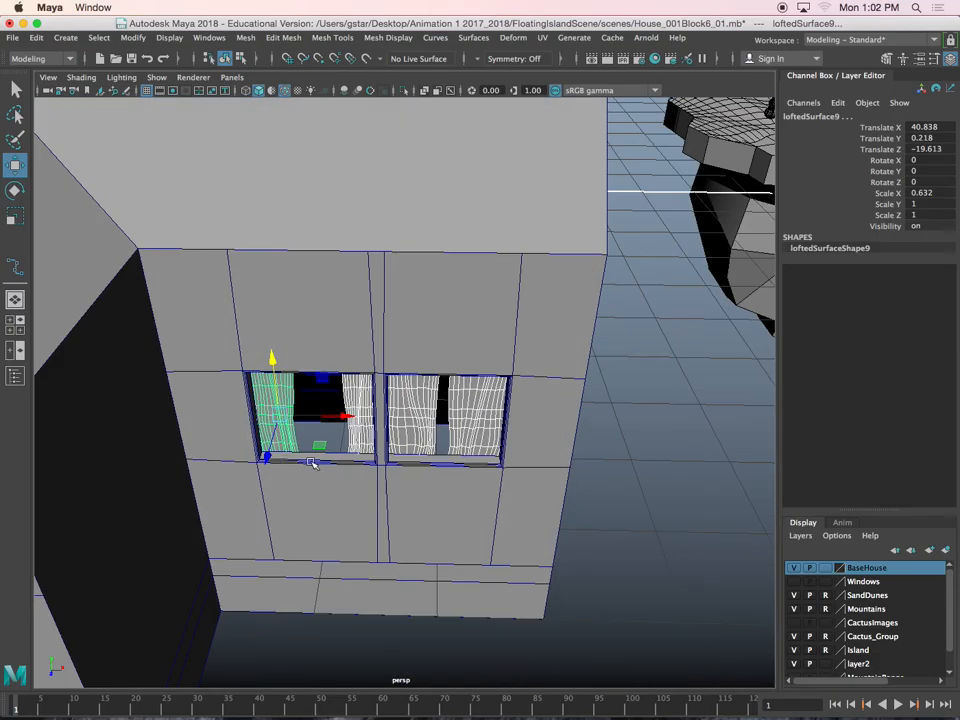
Switch the house wall to edges and select the four inner back edges around the left side window's opening
scroll(312, 474, "up", 3)
left_click(313, 485)
scroll(316, 488, "up", 5)
middle_click_drag(316, 488, 428, 461, "alt")
left_click_drag(428, 461, 349, 478, "alt")
scroll(346, 478, "up", 4)
scroll(310, 483, "up", 2)
right_click_drag(326, 326, 326, 289)
left_click(257, 418)
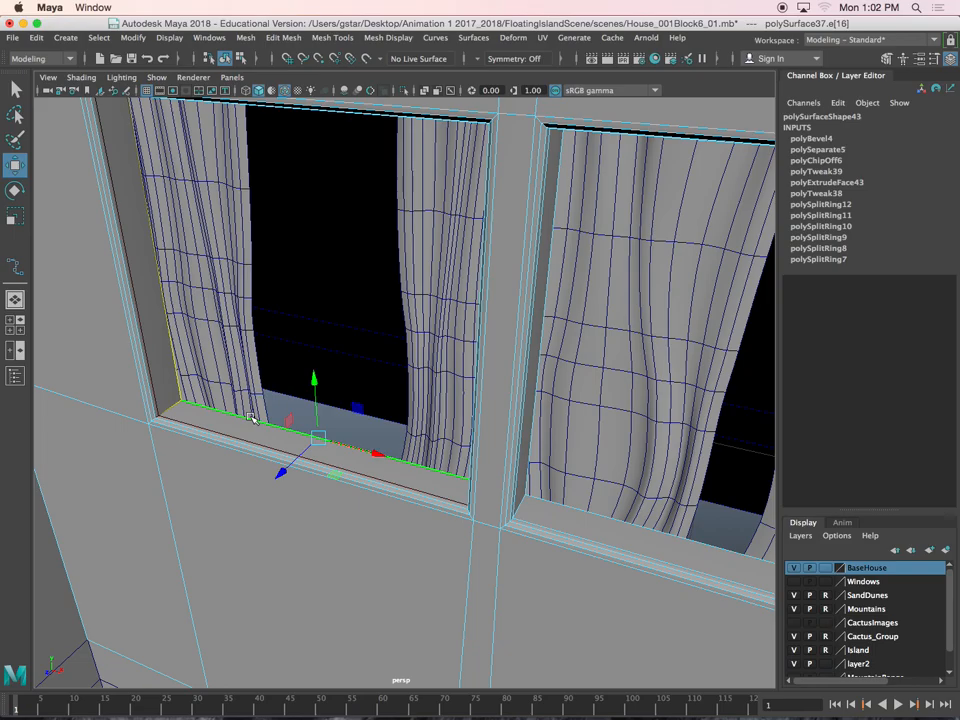
left_click(189, 371)
left_click_drag(189, 371, 279, 238, "alt")
left_click(303, 191, "shift")
left_click_drag(303, 191, 440, 300, "alt")
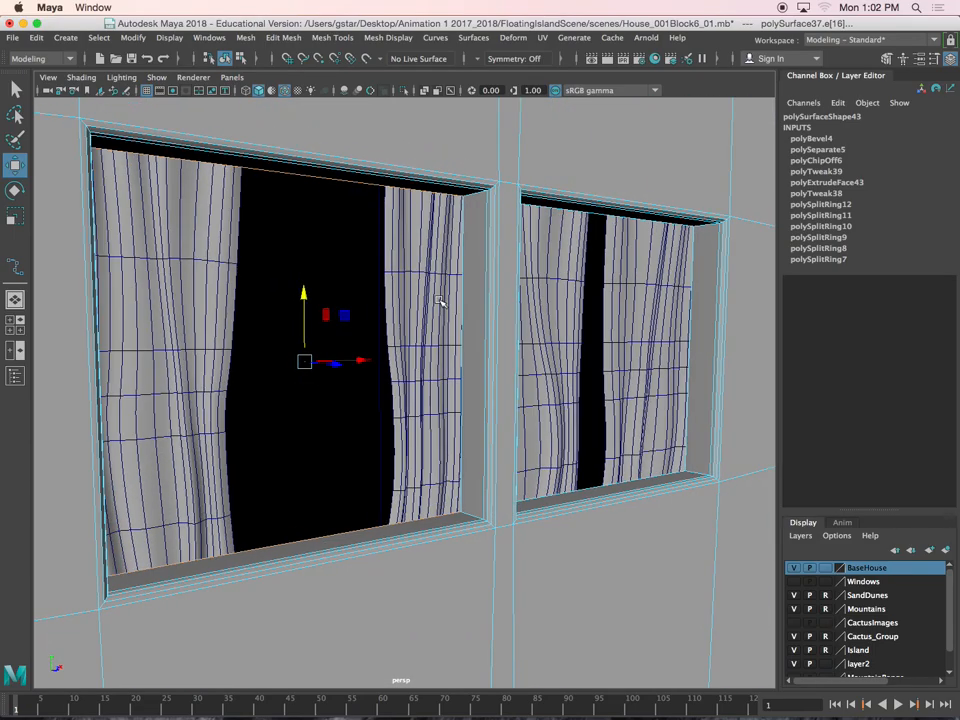
left_click(456, 298, "shift")
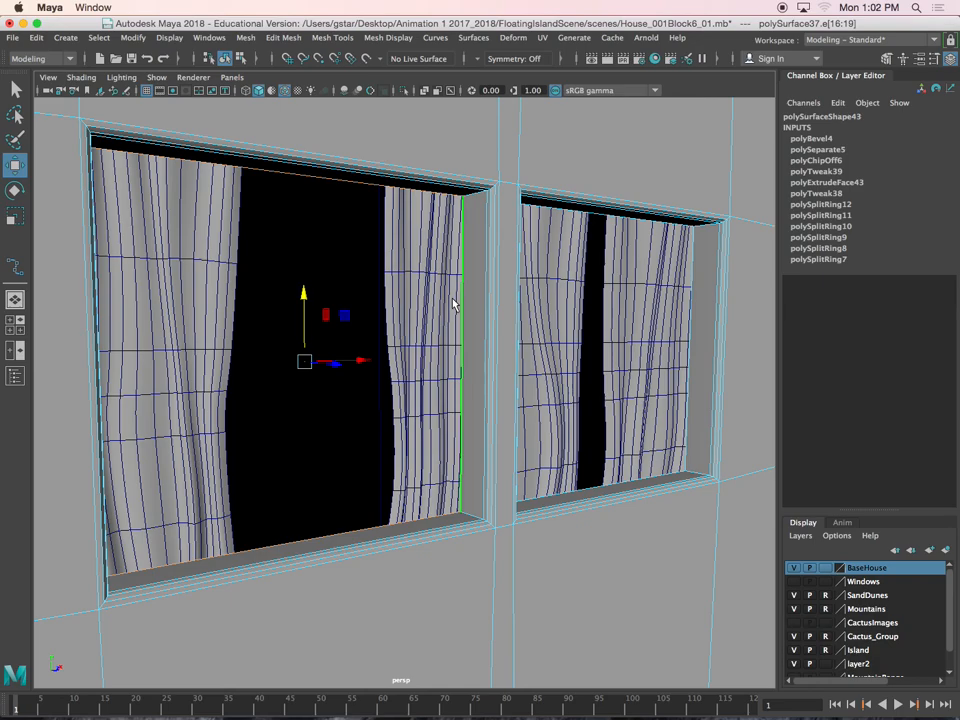
Close the left side window's opening with Fill Hole
left_click(270, 38)
mouse_move(248, 38)
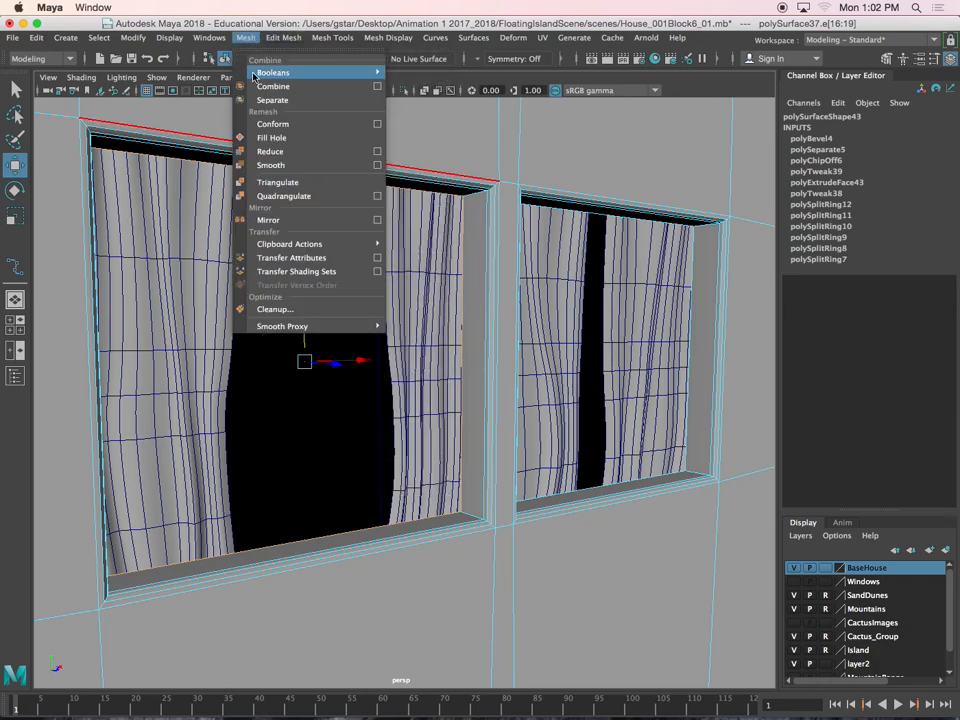
left_click(268, 137)
left_click(479, 269)
right_click_drag(352, 239, 352, 274)
Extract the filled window face from the house wall as a separate pane and center its pivot
left_click(384, 280)
mouse_move(420, 311)
left_mouse_down("alt")
mouse_move(446, 313)
mouse_move(416, 321)
mouse_move(405, 310)
left_mouse_up("alt")
left_click(283, 37)
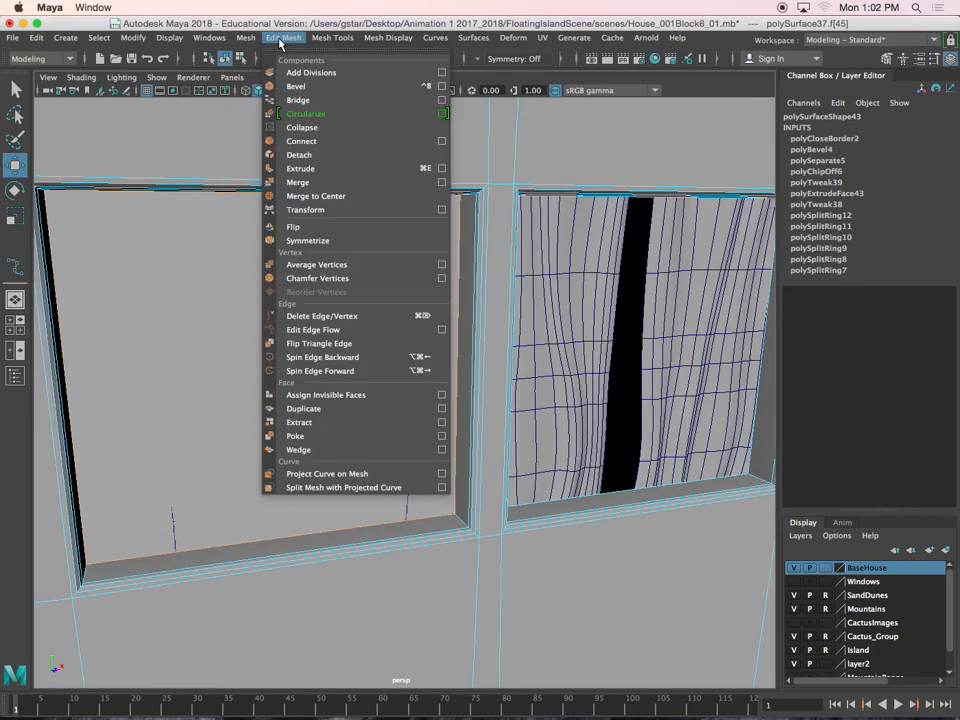
left_click(300, 423)
right_click_drag(333, 301, 358, 281)
left_click_drag(352, 346, 284, 264, "alt")
left_click(133, 37)
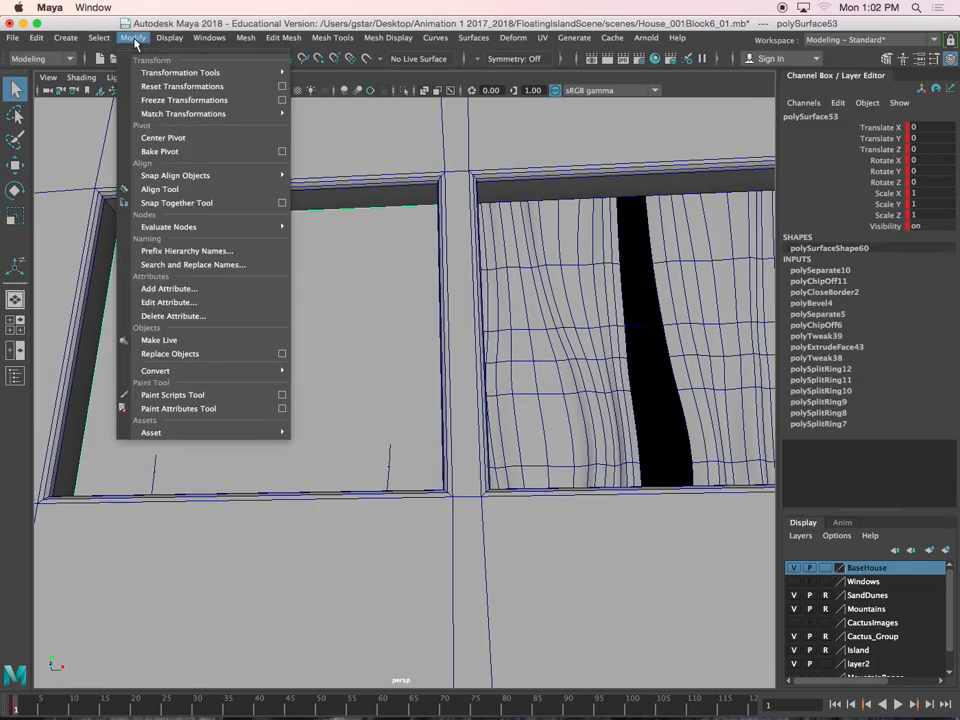
left_click(158, 137)
Extrude the left side window's pane to give it thickness, and return to object mode with the Move tool active
left_click_drag(291, 294, 319, 406, "alt")
key("w")
key("ctrl+e")
left_click_drag(284, 362, 239, 371, "alt")
right_click_drag(229, 263, 266, 240)
scroll(258, 274, "down", 5)
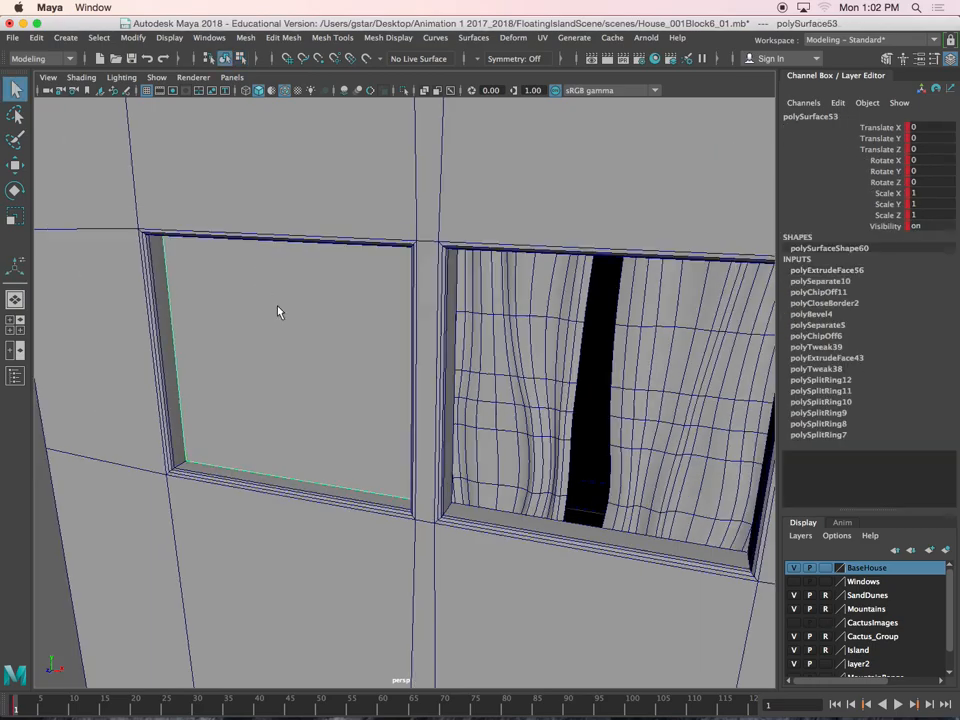
left_click_drag(294, 366, 403, 358, "alt")
key("w")
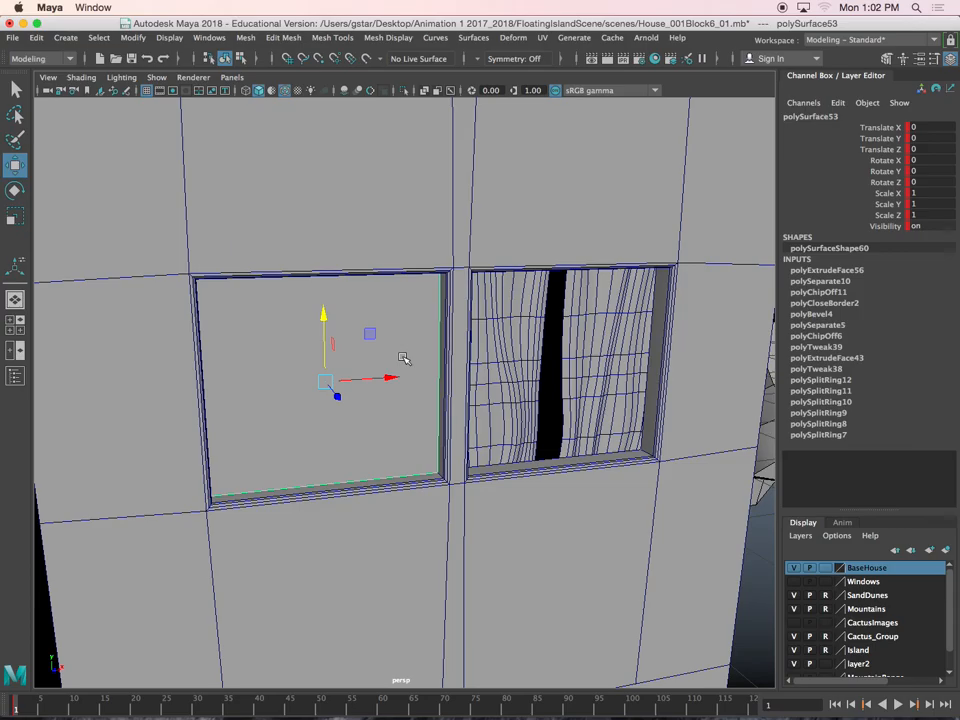
Assign a new Blinn material to the window pane and raise its Transparency to nearly white
mouse_move(419, 383)
left_mouse_down("alt")
mouse_move(349, 390)
mouse_move(434, 386)
mouse_move(405, 397)
left_mouse_up("alt")
scroll(405, 397, "up", 3)
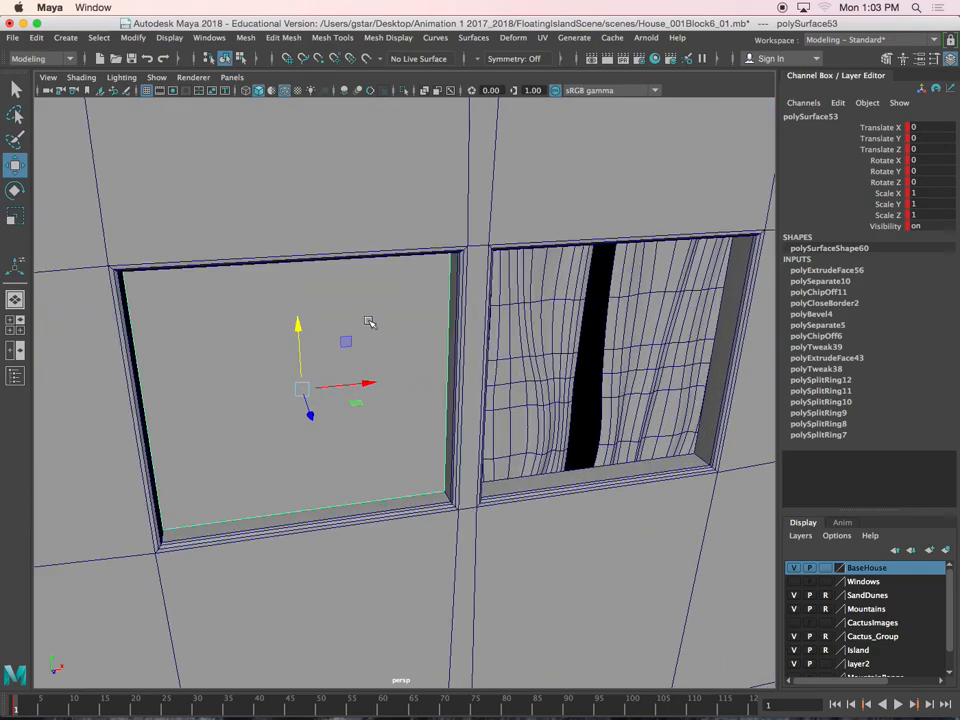
right_click_drag(370, 305, 364, 636)
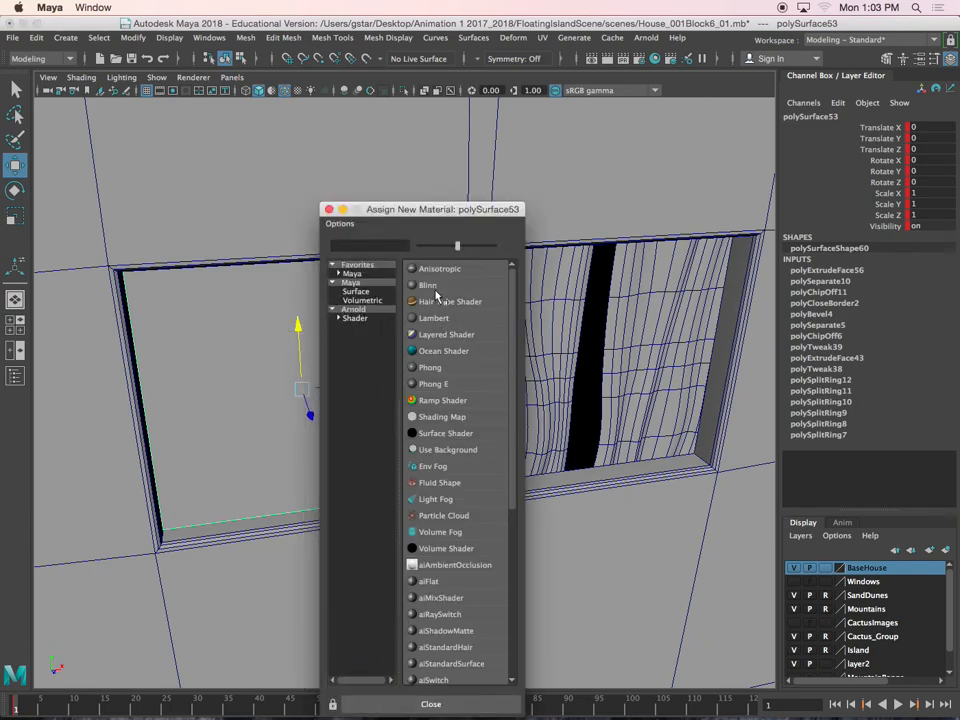
left_click(435, 285)
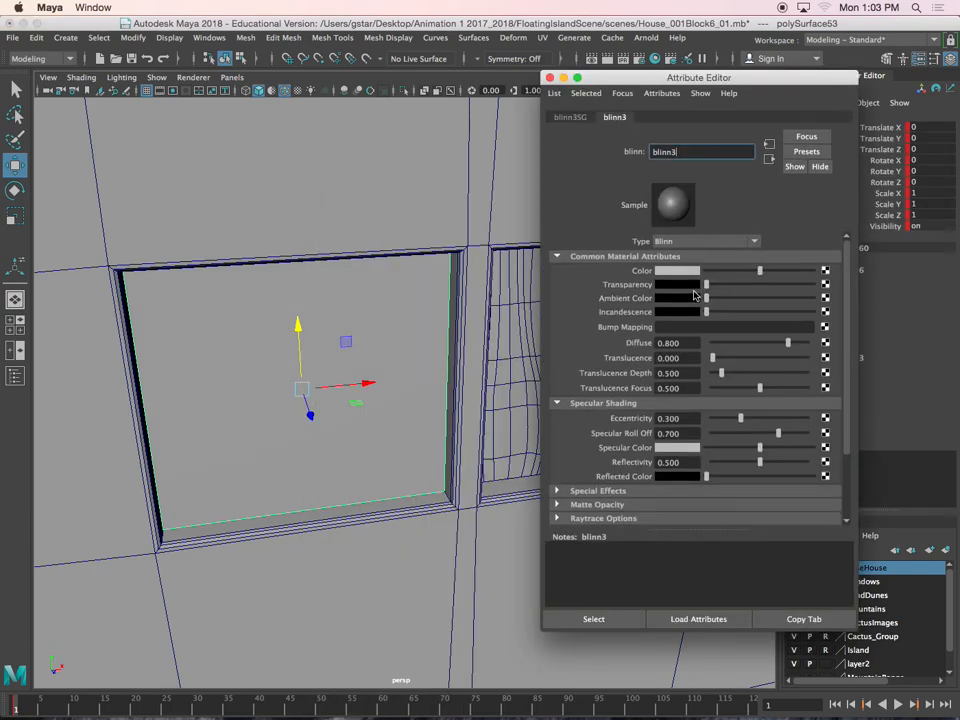
left_click_drag(706, 285, 776, 289)
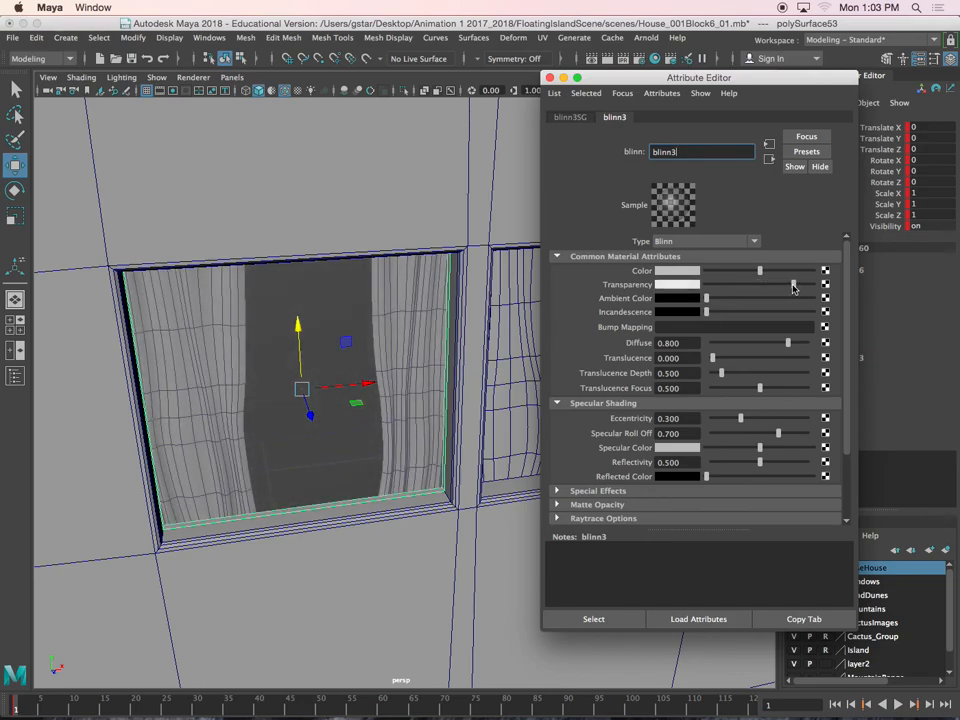
Duplicate the glass pane and move the copy about 9.86 units along X into the neighbouring right side window
left_click(550, 78)
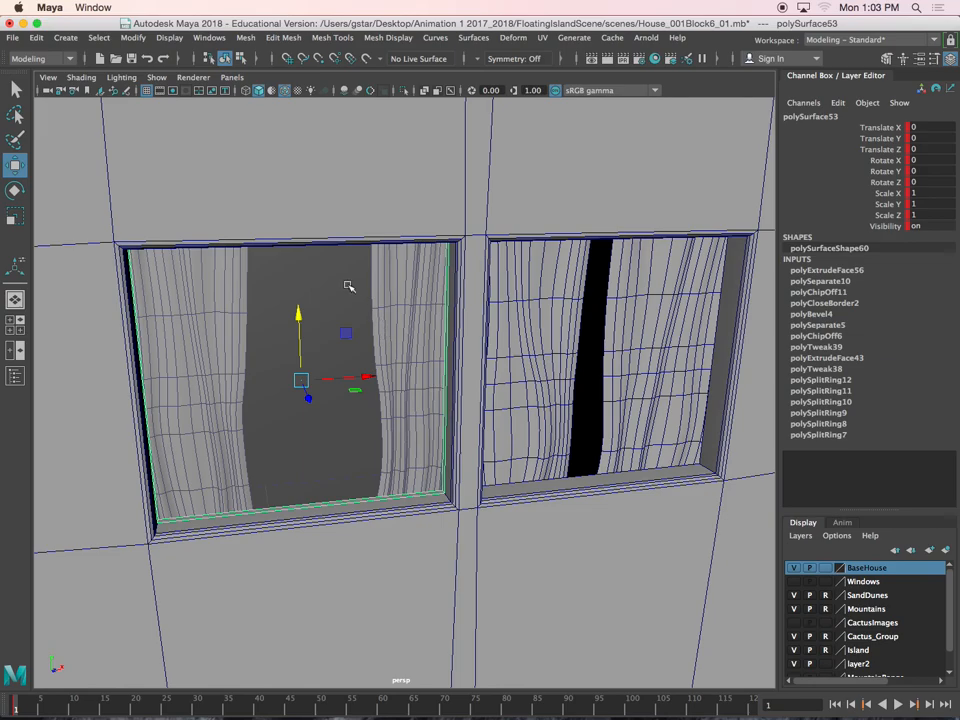
key("ctrl+d")
middle_click_drag(364, 332, 290, 290, "alt")
left_click_drag(294, 326, 582, 330)
mouse_move(582, 330)
left_mouse_down("alt")
mouse_move(545, 319)
mouse_move(596, 322)
left_mouse_up("alt")
right_click_drag(596, 322, 450, 388, "alt")
middle_click_drag(450, 388, 498, 370, "alt")
right_click_drag(412, 380, 461, 371, "alt")
right_click_drag(375, 388, 414, 384, "alt")
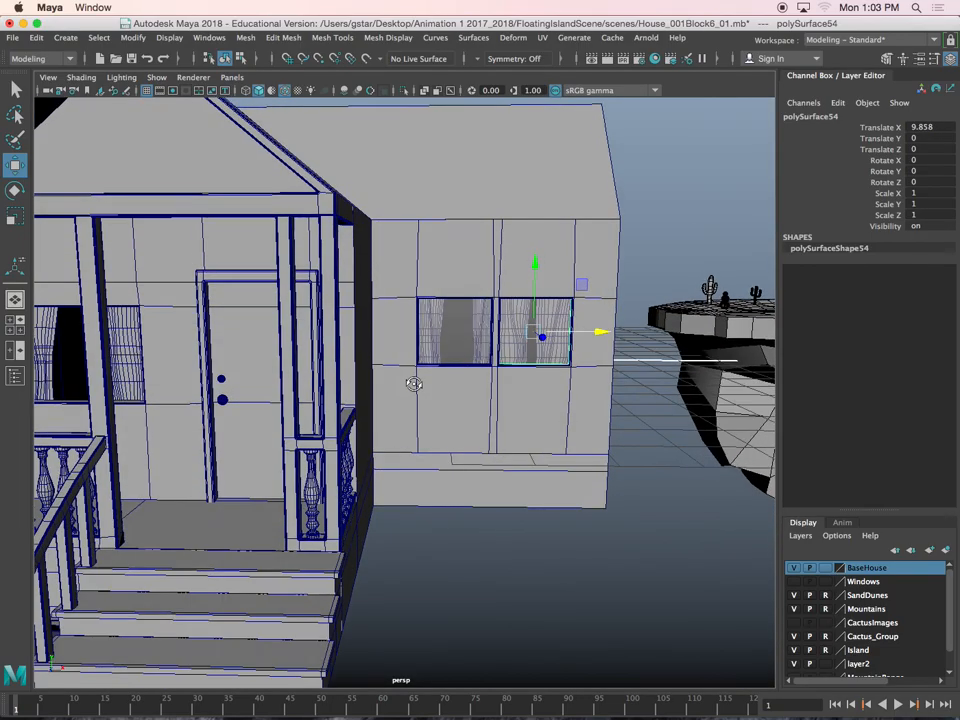
Duplicate the left side window's pane and place the copy in the porch window, at about X -39.499, Y -0.508, Z 20.648
left_click(444, 355)
middle_click_drag(444, 356, 515, 342, "alt")
left_click_drag(515, 342, 510, 352, "alt")
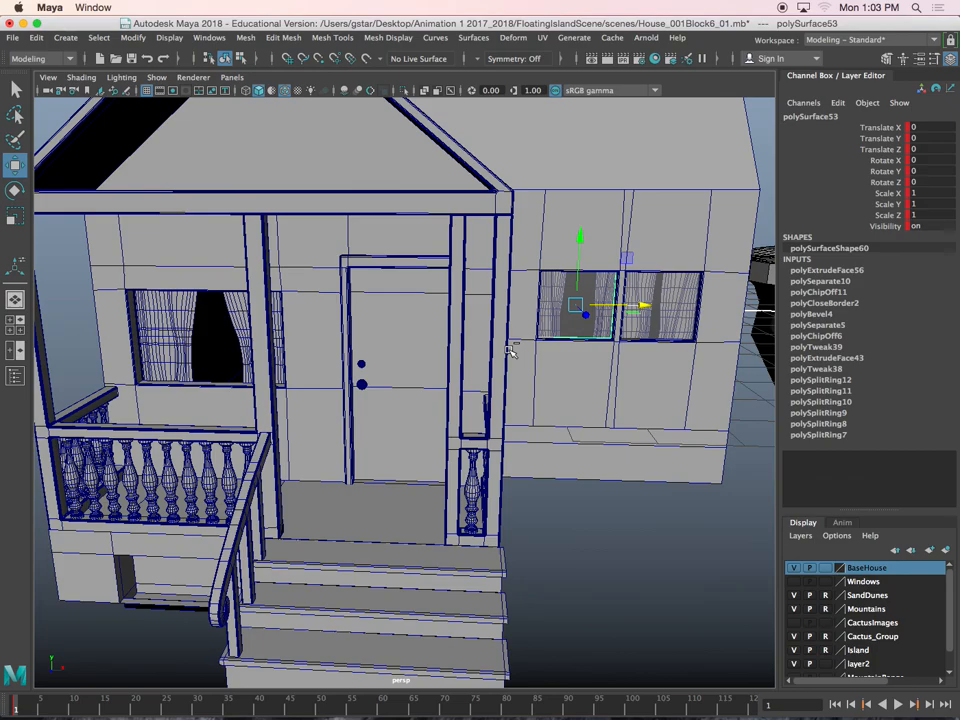
key("ctrl+d")
left_click_drag(585, 315, 255, 355)
right_click_drag(255, 355, 453, 362, "alt")
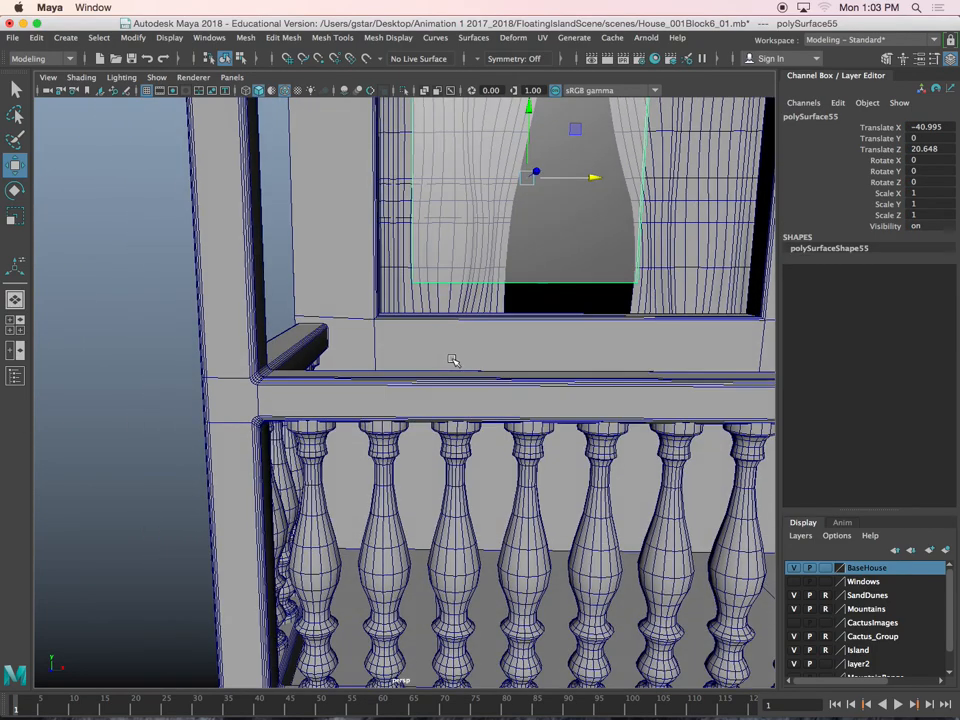
middle_click_drag(453, 361, 401, 433, "alt")
left_click_drag(401, 433, 367, 345, "alt")
left_click_drag(377, 301, 426, 346)
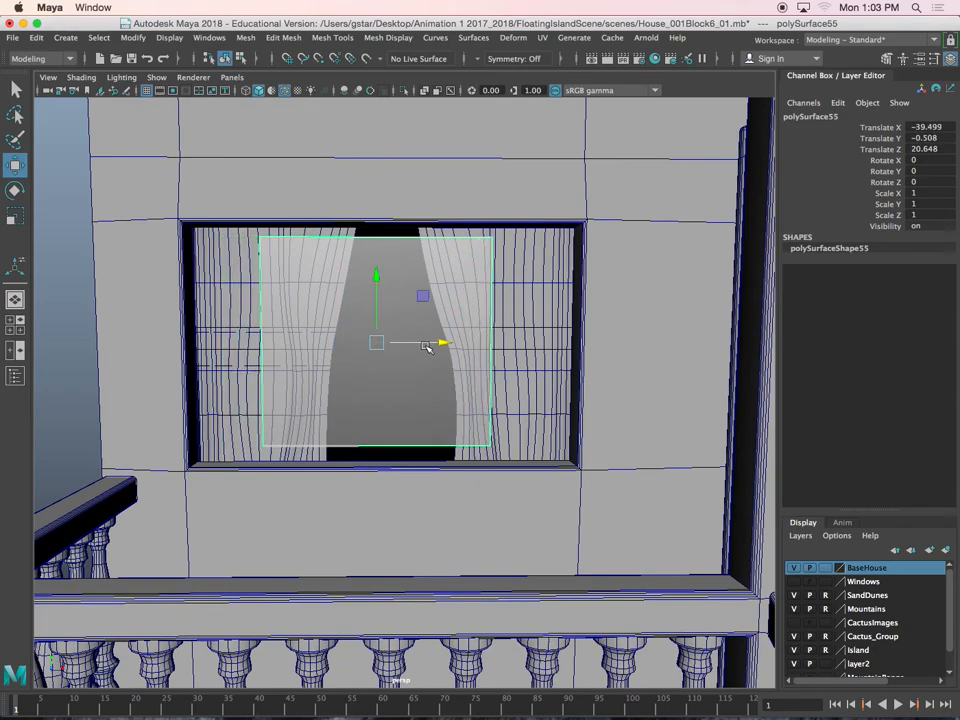
Scale the porch pane's height to about 1.088 and move its left vertices out to the window frame
key("r")
left_click_drag(377, 281, 328, 265)
right_click_drag(324, 264, 279, 250)
left_click_drag(242, 186, 326, 484)
key("w")
left_click_drag(307, 344, 196, 341)
Move the porch pane's bottom vertices down and its right vertices outward to meet the window frame
left_click_drag(165, 410, 503, 507)
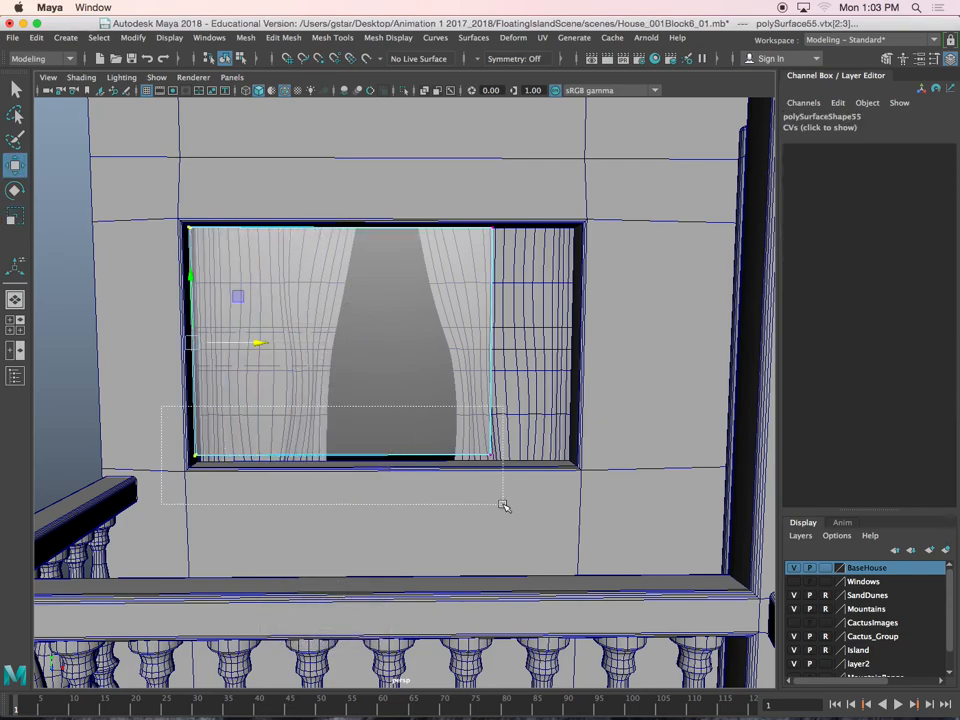
left_click_drag(340, 425, 340, 457)
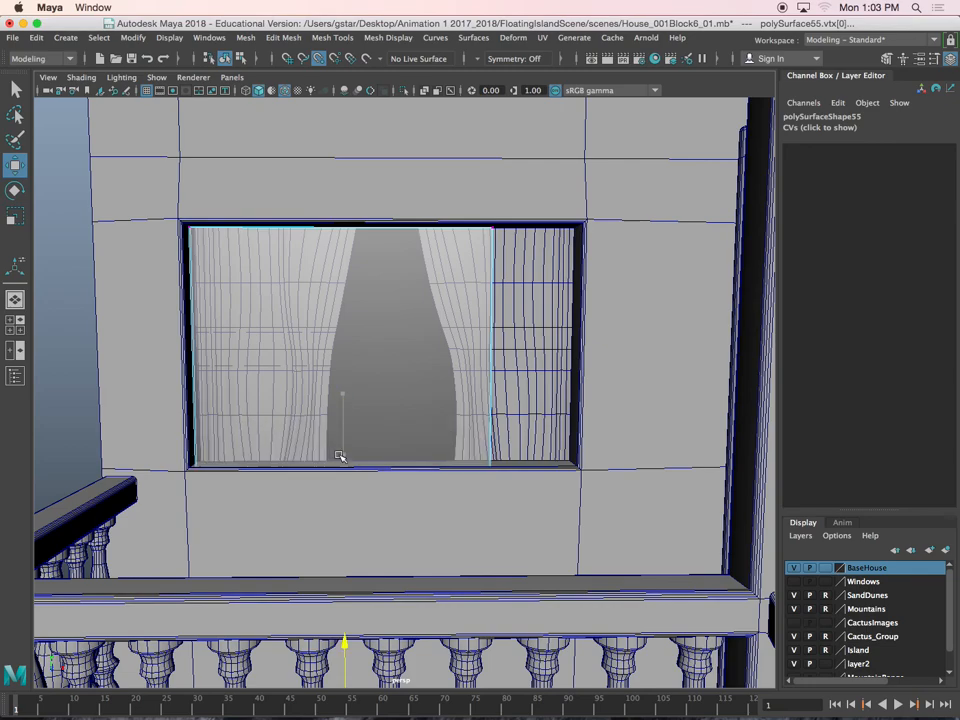
left_click_drag(237, 457, 192, 453)
left_click_drag(440, 215, 551, 516)
left_click_drag(531, 353, 613, 353)
Fine-tune the porch pane's top, left and bottom vertices so the glass fills the whole window opening
left_click_drag(621, 240, 172, 202)
left_click_drag(386, 194, 390, 187)
left_click_drag(231, 501, 231, 501)
left_click_drag(231, 347, 224, 346)
left_click_drag(238, 475, 237, 408, "alt")
left_click_drag(149, 373, 647, 434)
left_click_drag(455, 297, 445, 362, "alt")
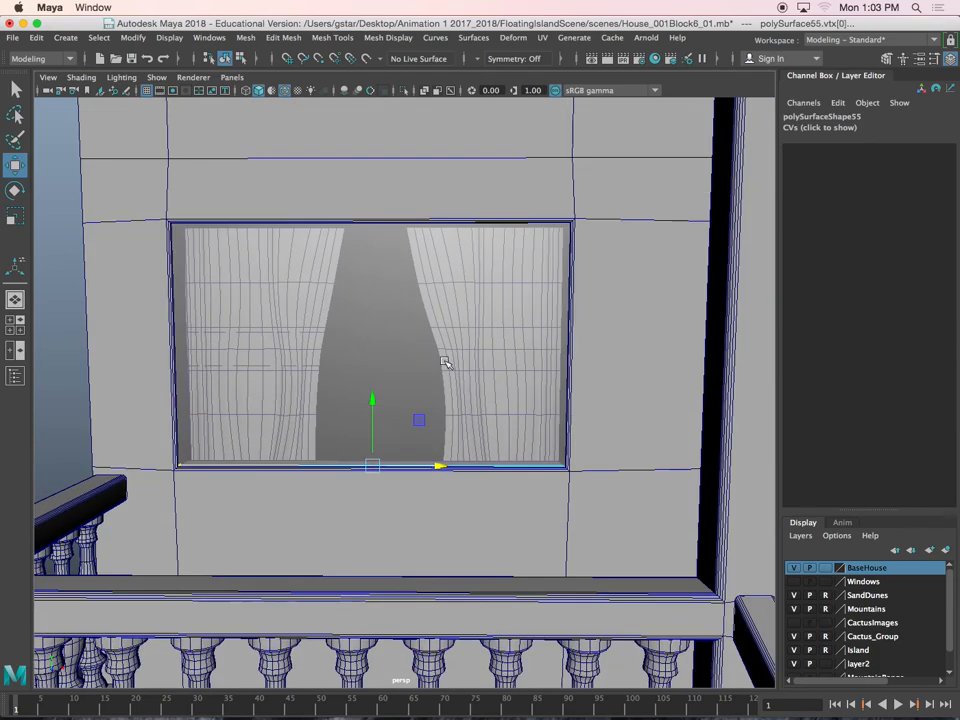
Duplicate the porch window's pane and move the copy back inside the house behind the curtains, to about Z 11.534
right_click_drag(316, 306, 379, 281)
scroll(304, 302, "down", 3)
left_click_drag(281, 356, 465, 437, "alt")
left_click(317, 379)
left_click(419, 410)
left_click(465, 437)
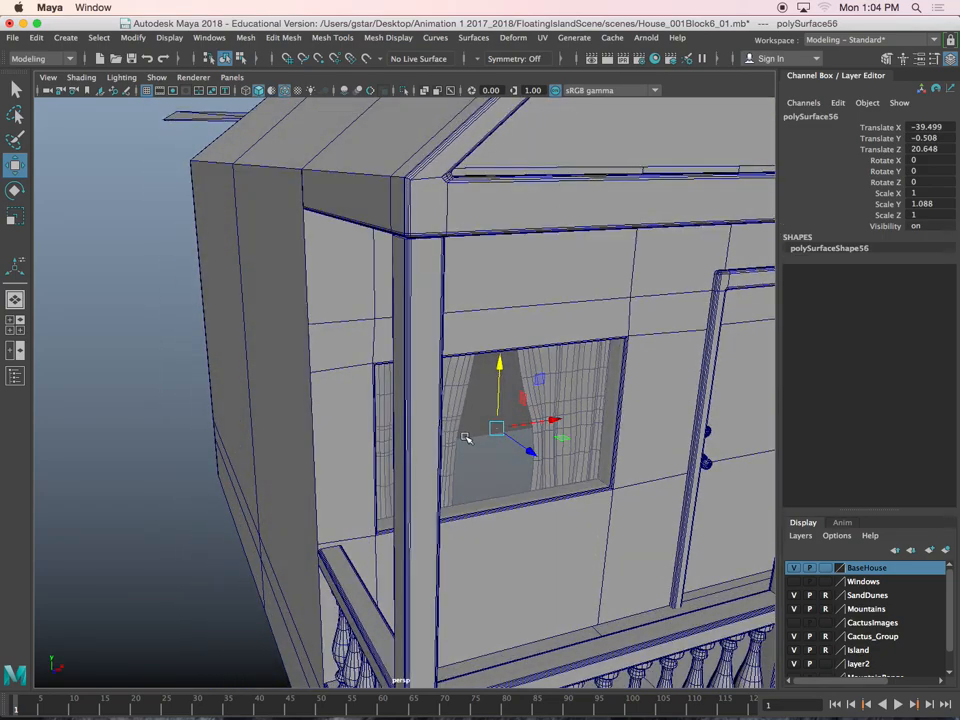
left_click_drag(470, 391, 444, 371)
left_click_drag(453, 460, 471, 304, "alt")
scroll(459, 360, "up", 5)
right_click_drag(508, 279, 607, 594)
scroll(408, 395, "down", 10)
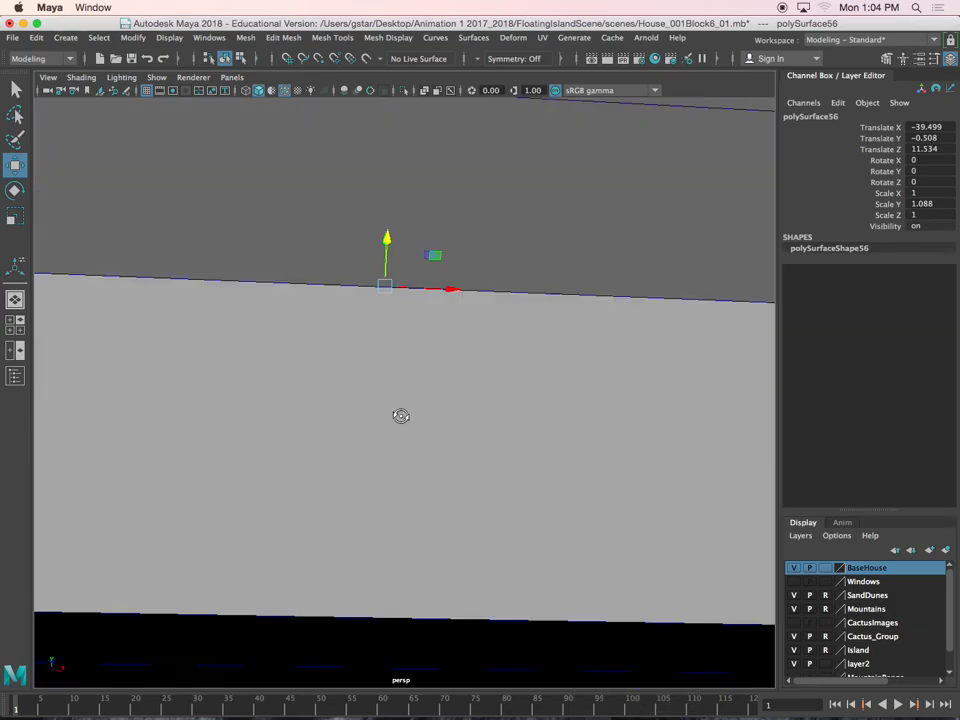
Scale the panel behind the porch curtains taller, to a Y scale of about 1.692
key("r")
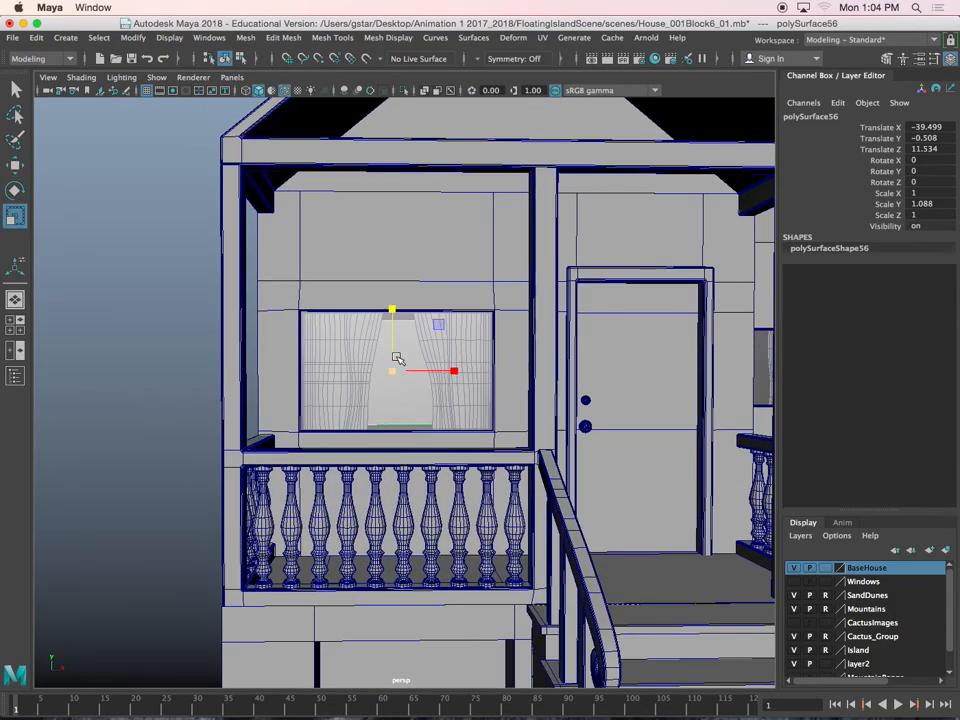
left_click_drag(392, 311, 394, 278)
key("w")
left_click_drag(426, 364, 386, 369, "alt")
Extend the interior panel by moving its bottom face down and its side face outward
right_click(382, 366)
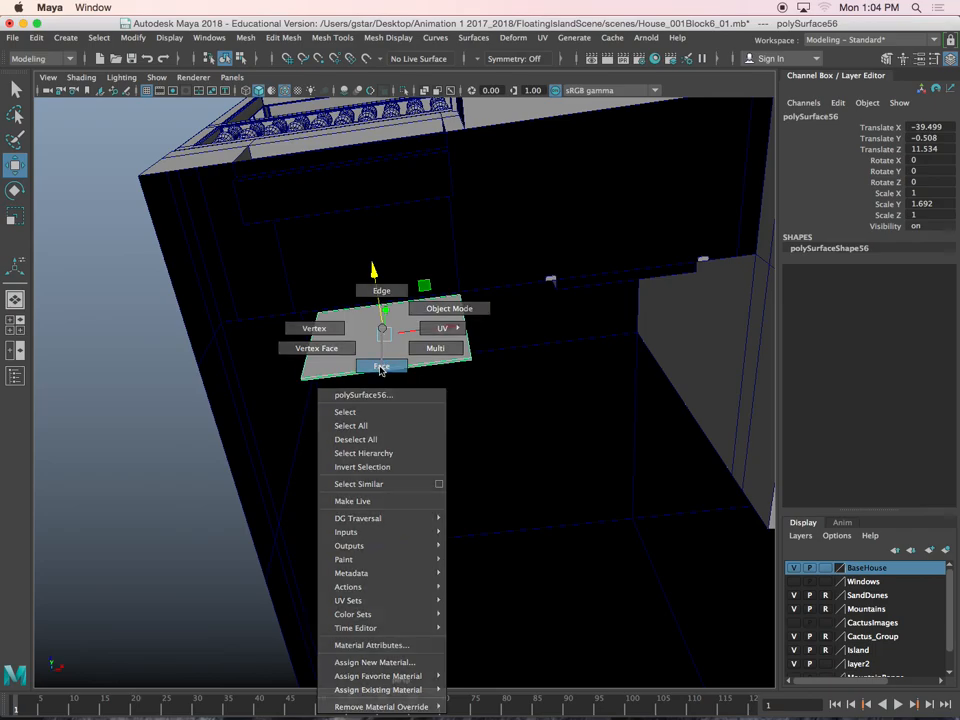
left_click(388, 350)
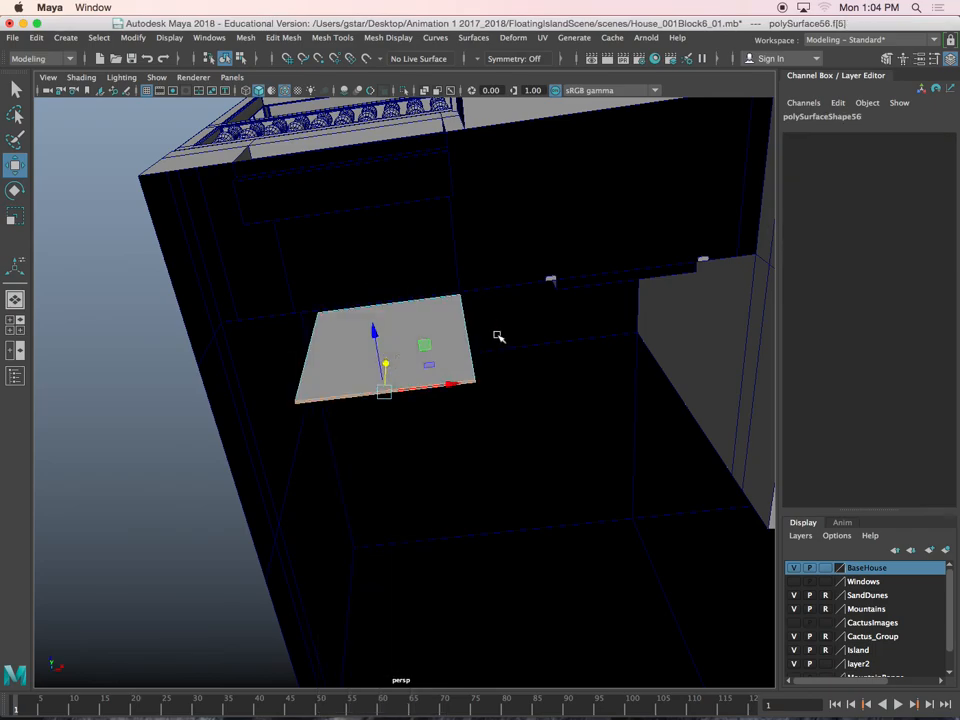
left_click_drag(475, 340, 447, 332, "alt")
left_click(445, 343)
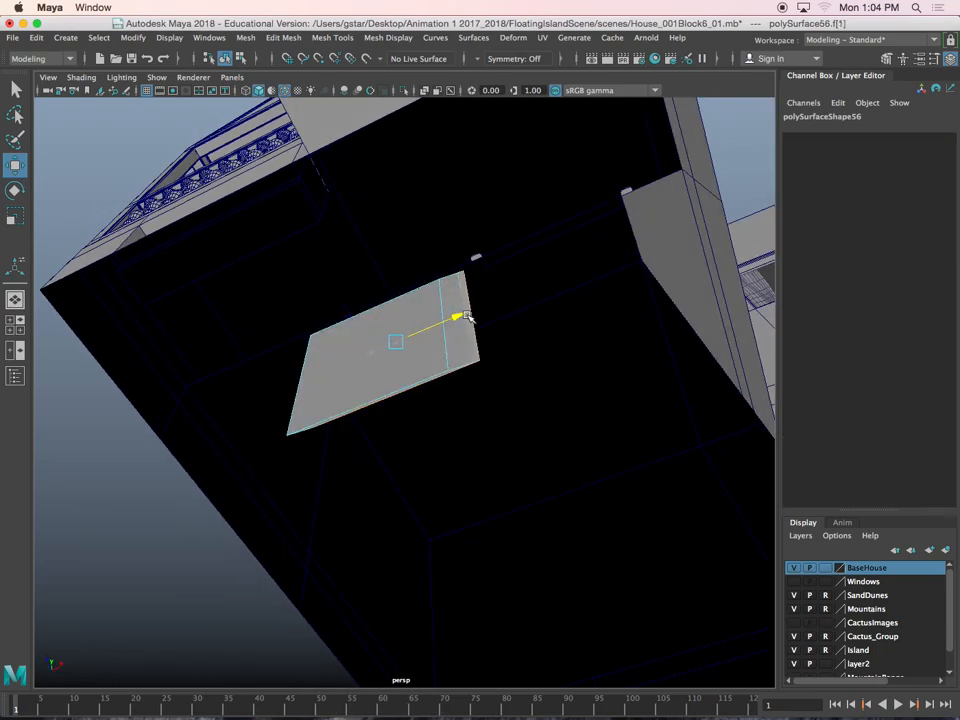
left_click_drag(459, 342, 393, 344, "alt")
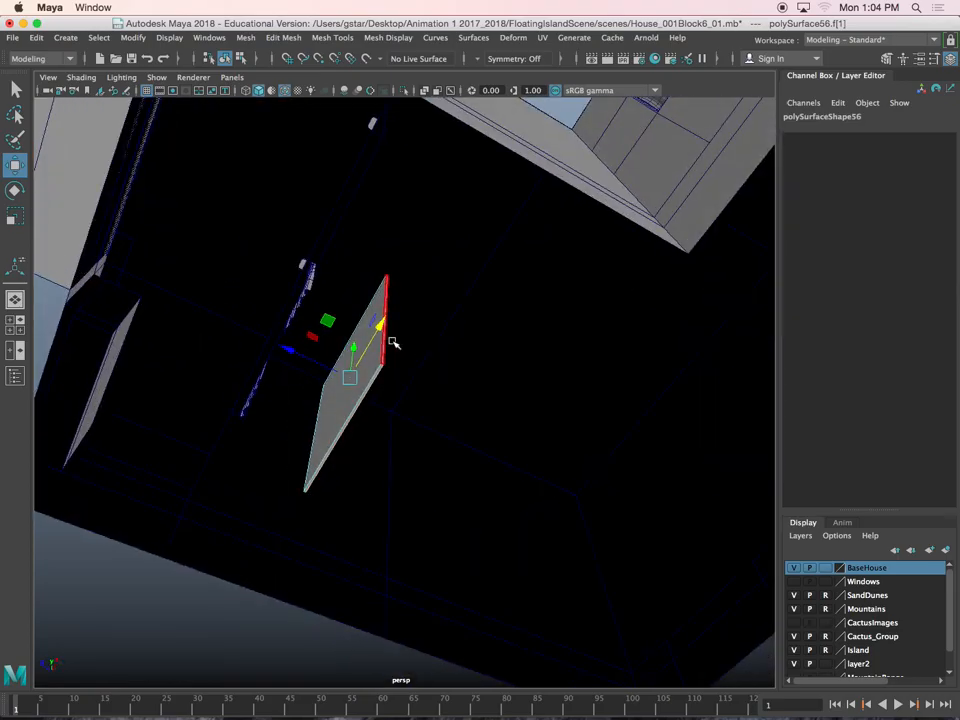
Extrude one end of the interior panel and pull a side wall toward the front of the house
left_click(388, 298)
left_click_drag(400, 272, 489, 331)
left_click_drag(548, 341, 350, 415)
key("ctrl+e")
key("w")
key("ctrl+e")
key("ctrl+e")
Extrude the opposite end of the interior panel and pull out a second side wall around the porch window
key("w")
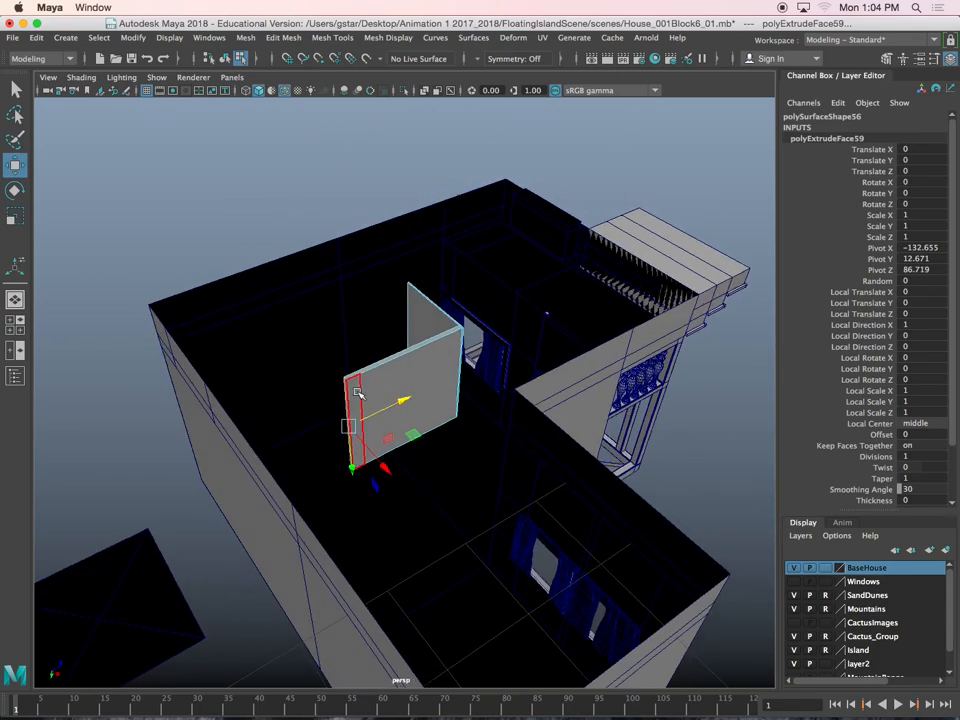
key("ctrl+e")
key("w")
left_click_drag(388, 456, 668, 716)
left_click_drag(564, 441, 381, 409, "alt")
right_click_drag(381, 328, 416, 376)
Examine the porch window, front steps and railings from outside the house
right_click_drag(427, 305, 440, 308)
left_click_drag(546, 336, 488, 437, "alt")
middle_click_drag(488, 437, 530, 342, "alt")
scroll(463, 424, "up", 3)
left_click_drag(463, 424, 514, 397, "alt")
scroll(514, 397, "up", 4)
left_click_drag(422, 448, 392, 464, "alt")
middle_click_drag(392, 464, 487, 389, "alt")
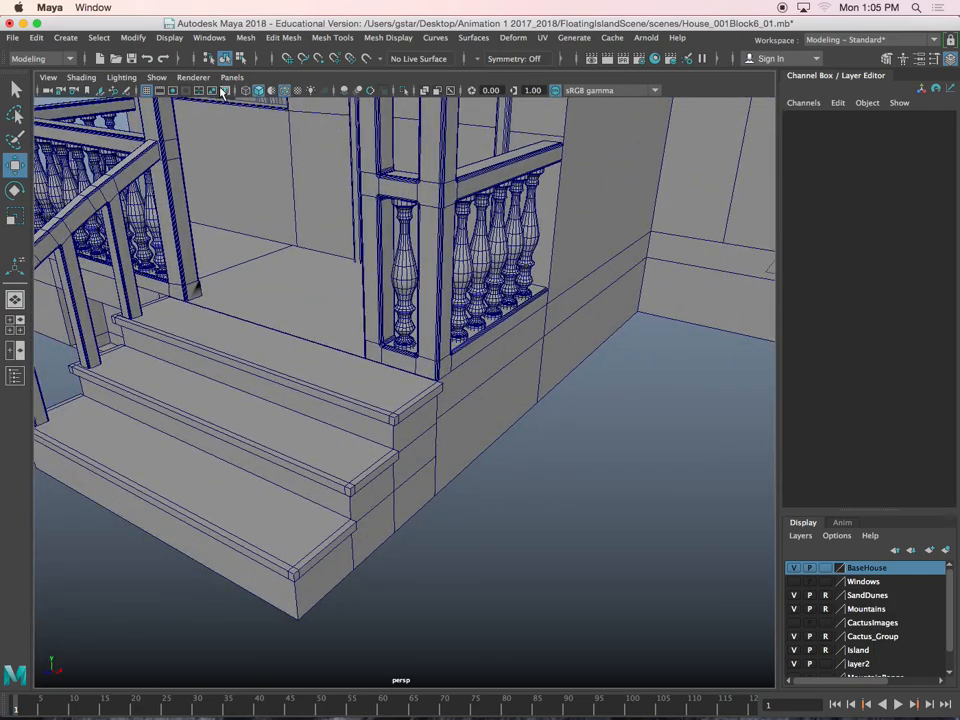
Open the Content Browser and save the house scene
left_click(206, 38)
mouse_move(238, 85)
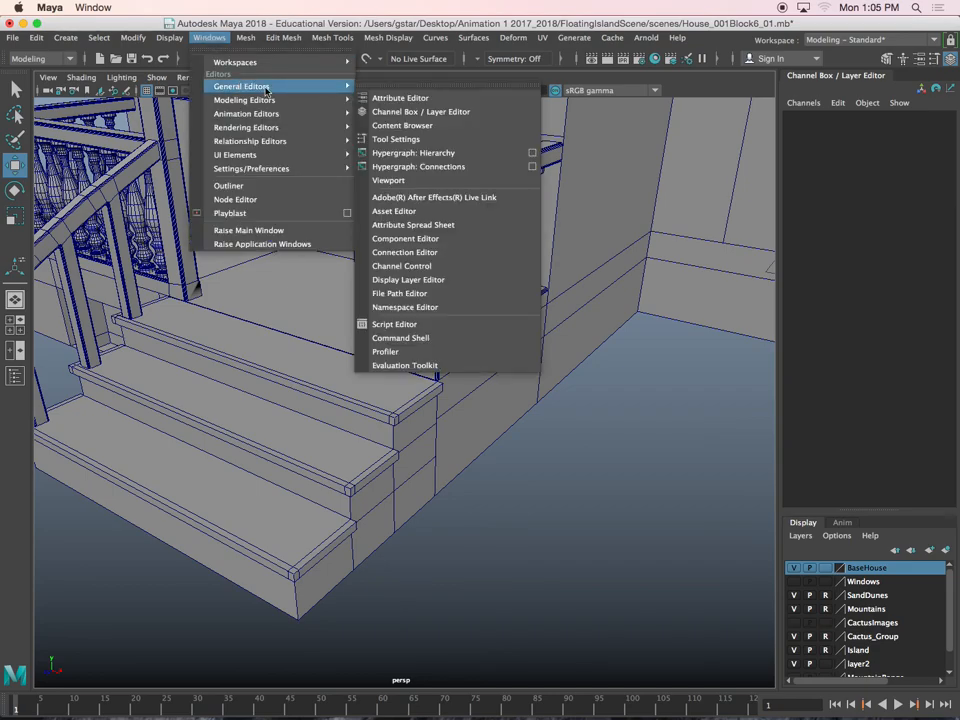
left_click(393, 125)
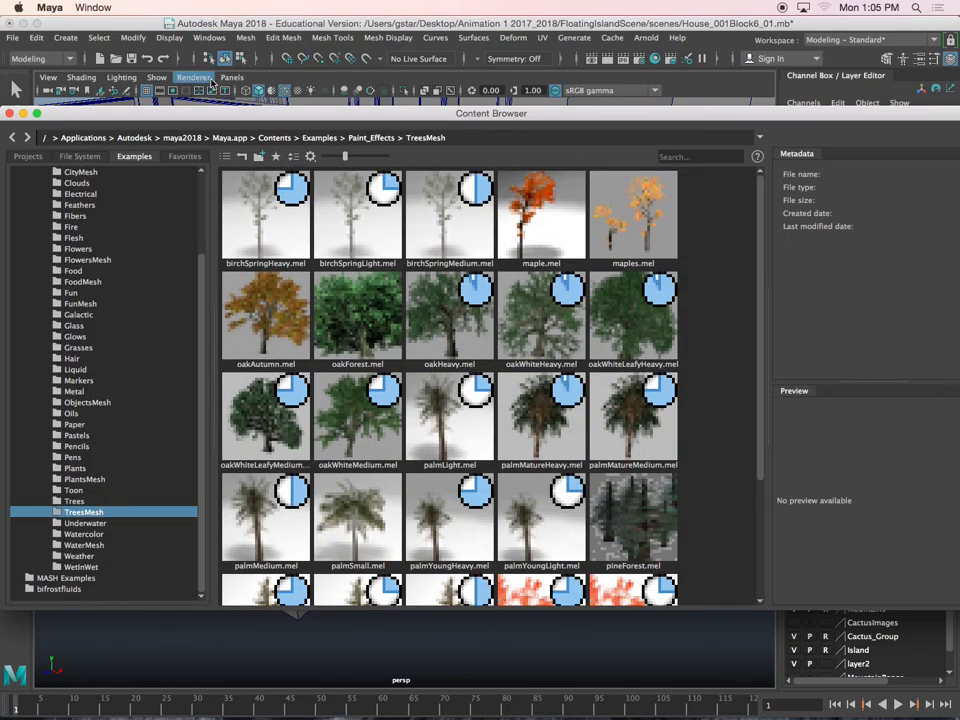
left_click(136, 57)
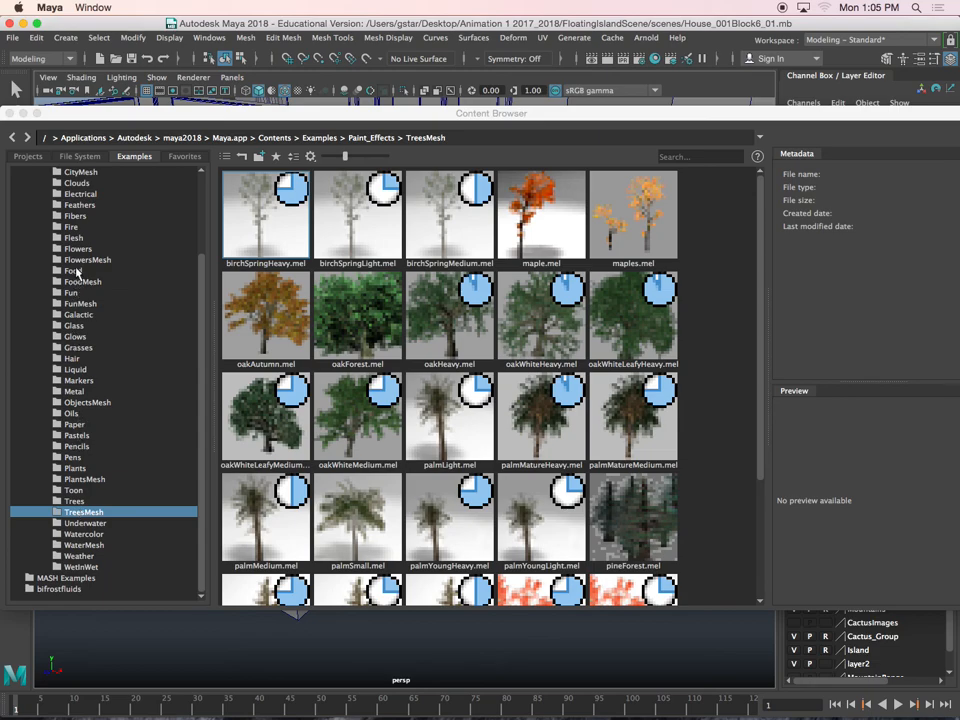
Browse the Paint Effects Plants and PlantsMesh examples, pick the rubberPlantPotted.mel brush, and close the browser
left_click(75, 468)
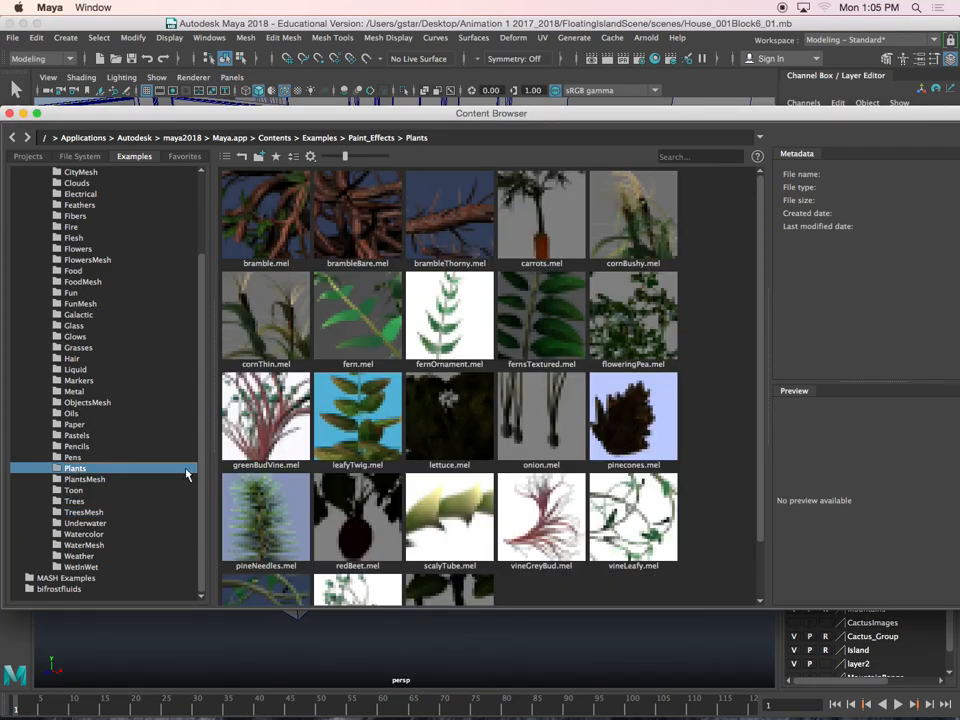
left_click_drag(764, 224, 758, 285)
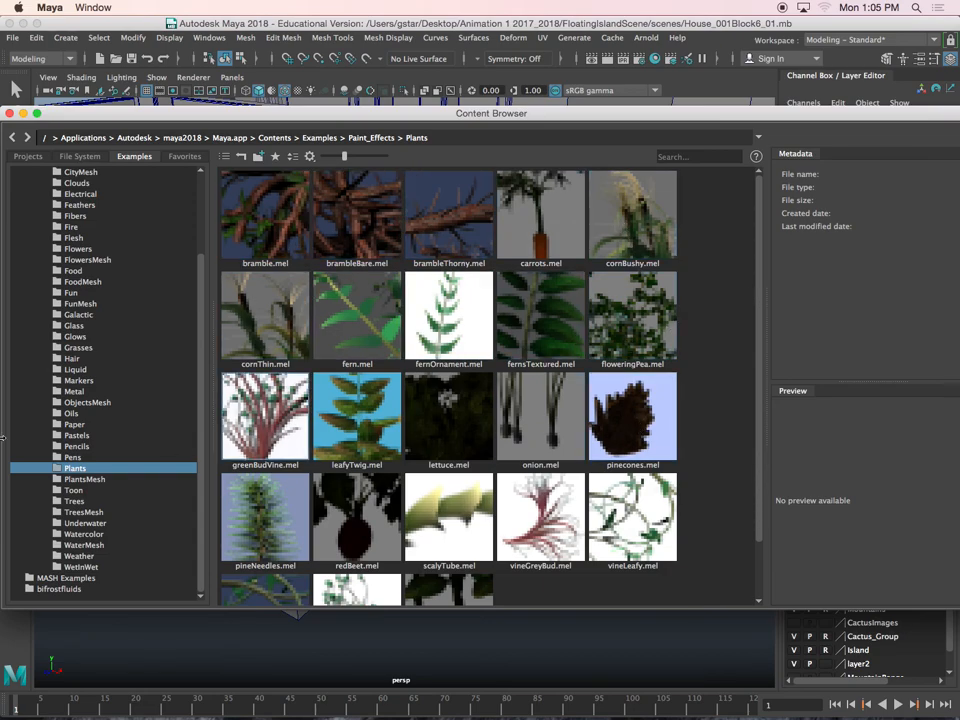
left_click(89, 480)
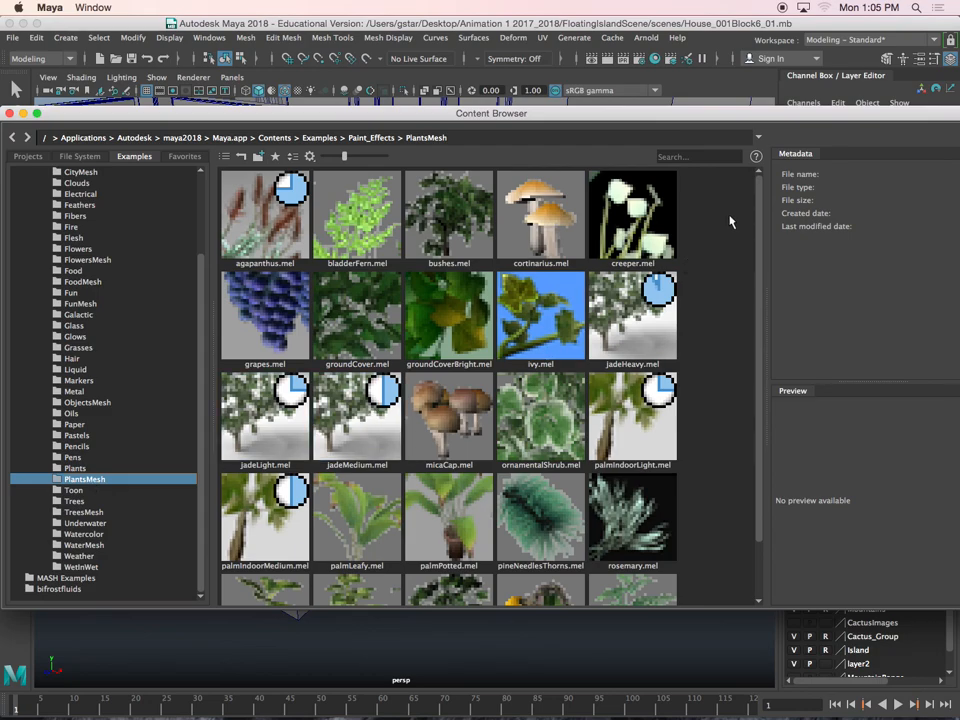
left_click_drag(760, 186, 760, 269)
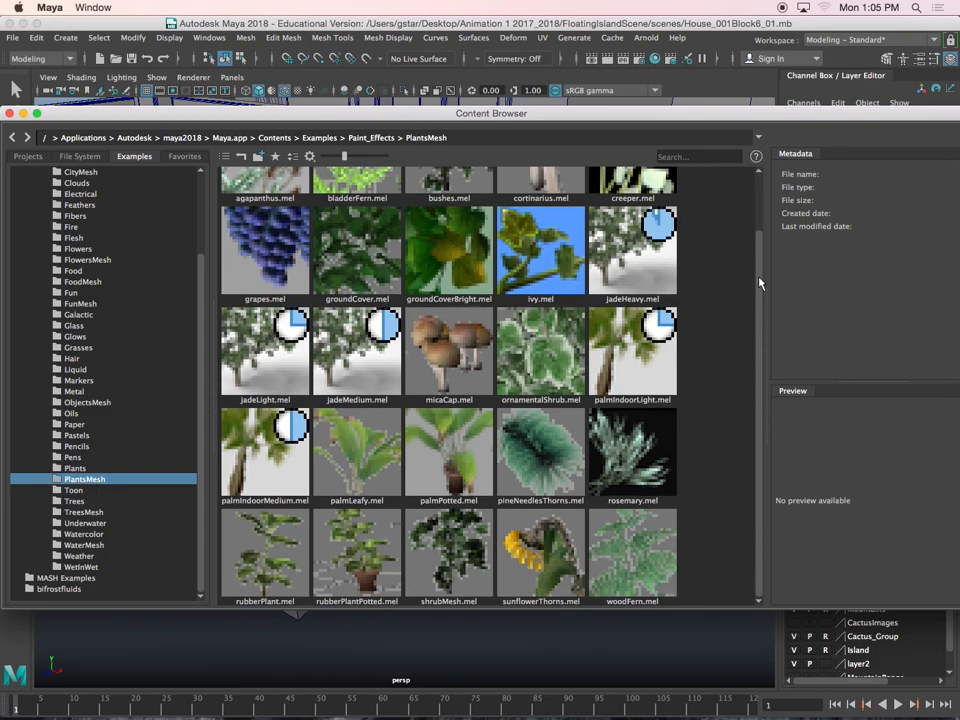
left_click_drag(17, 118, 15, 117)
left_click(35, 112)
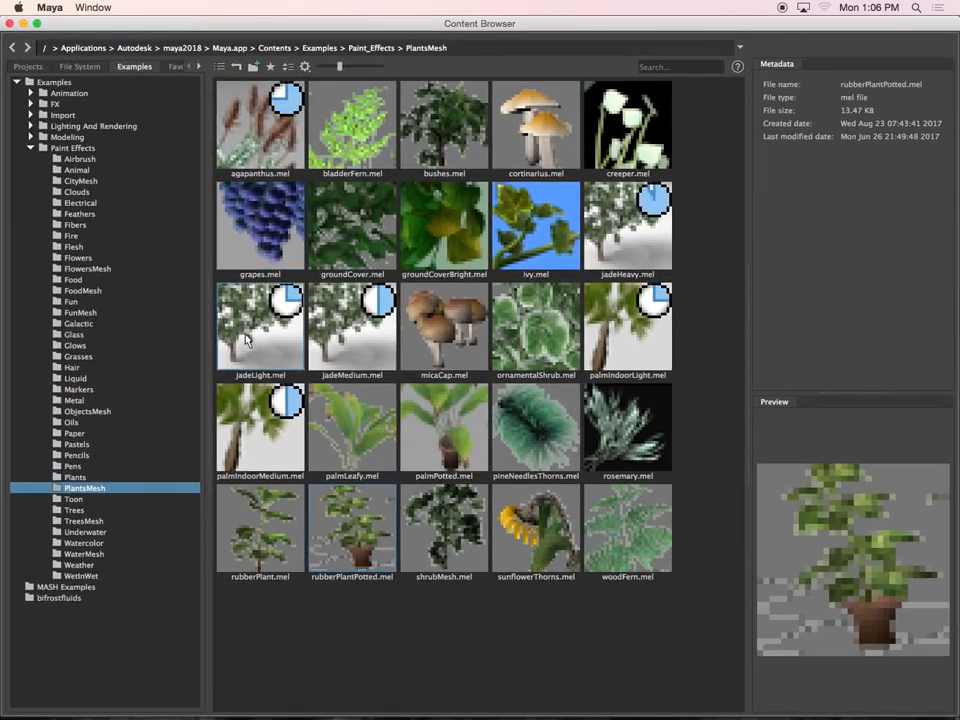
left_click(9, 23)
Paint a potted rubber plant in front of the porch steps and return to the Move tool
left_click_drag(198, 259, 273, 345, "alt")
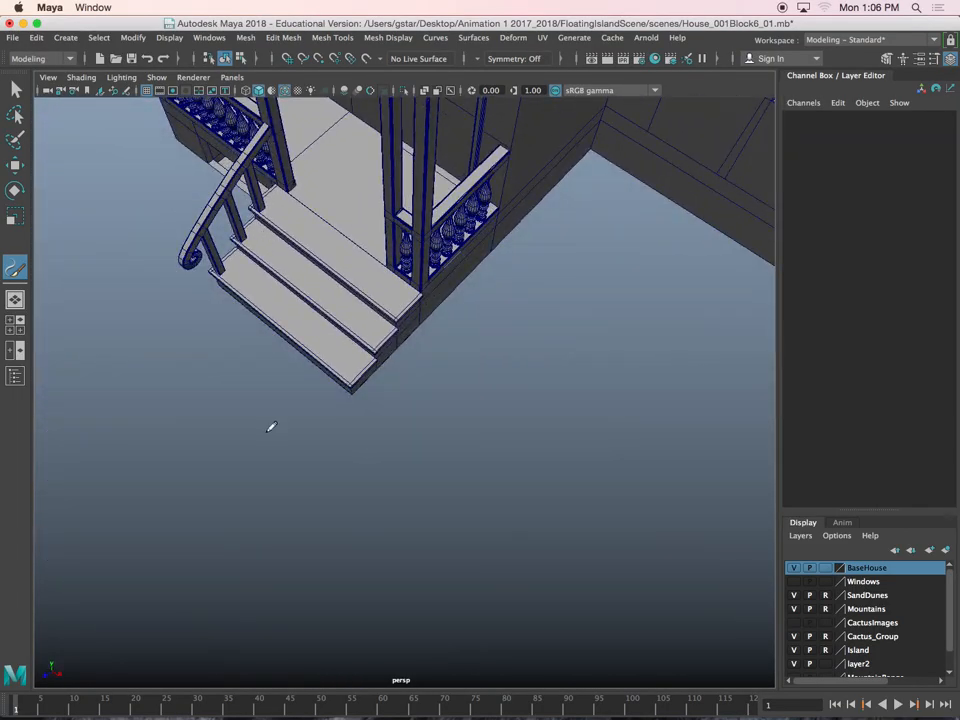
mouse_move(272, 430)
left_mouse_down()
mouse_move(287, 451)
mouse_move(295, 387)
left_mouse_up()
scroll(288, 450, "down", 5)
key("w")
middle_click_drag(295, 387, 319, 461, "alt")
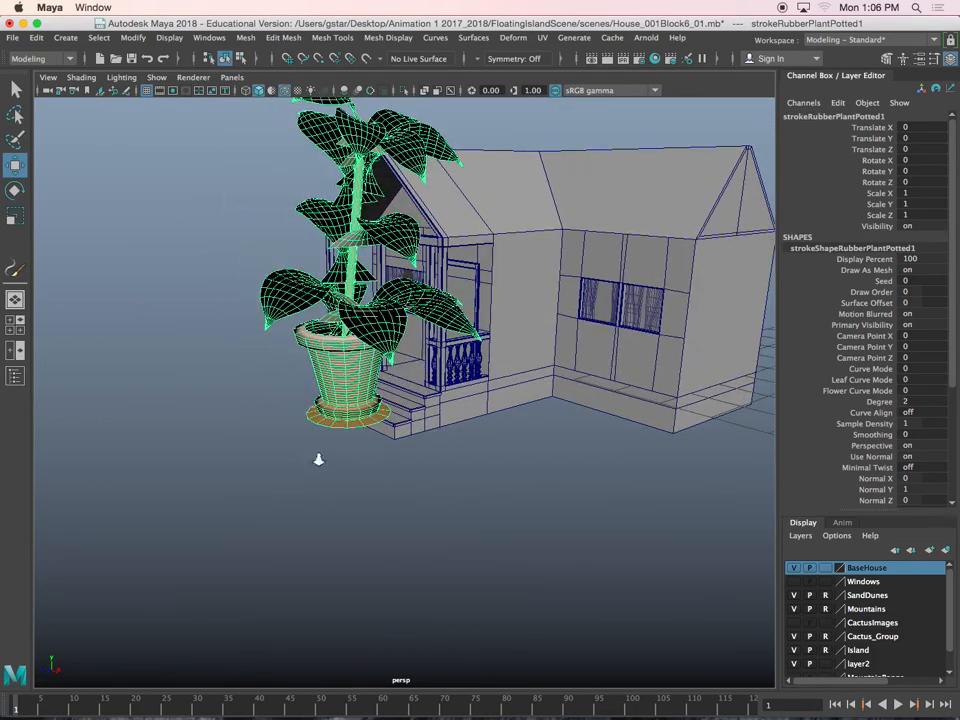
Inspect the potted plant stroke's Mesh Output attributes up close, and close the Attribute Editor
scroll(319, 461, "up", 5)
left_click_drag(400, 462, 371, 439, "alt")
middle_click_drag(371, 439, 360, 460, "alt")
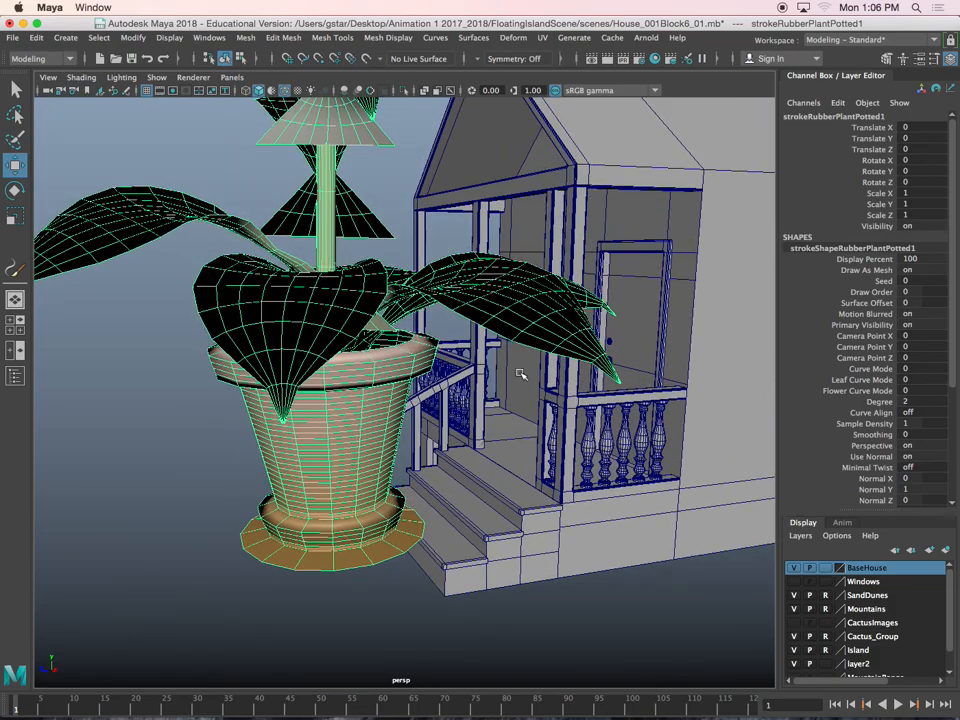
key("ctrl+a")
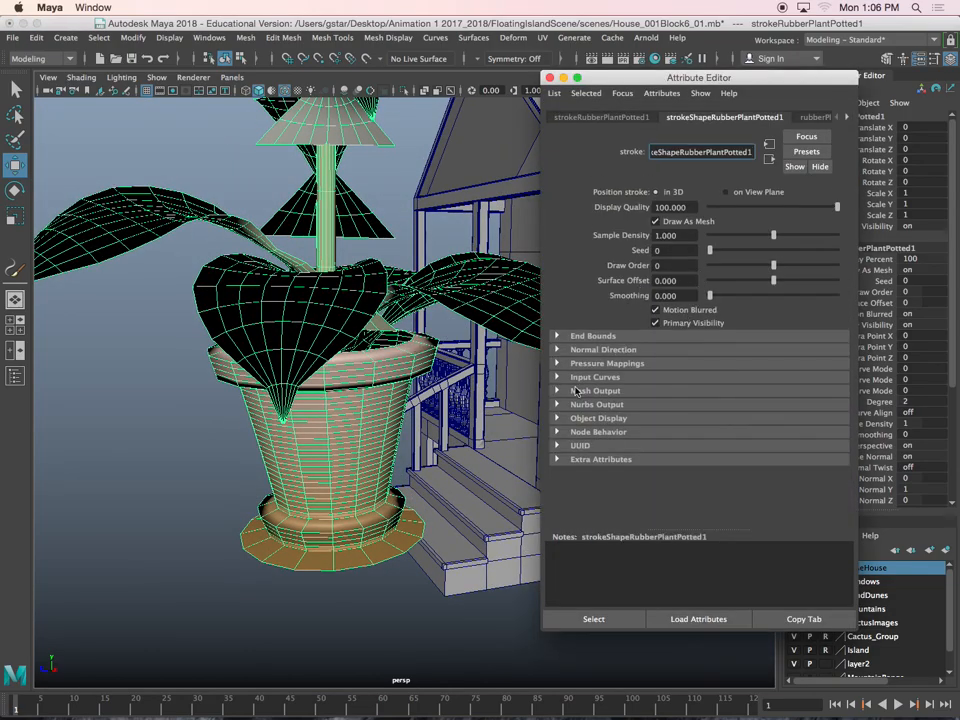
left_click(558, 391)
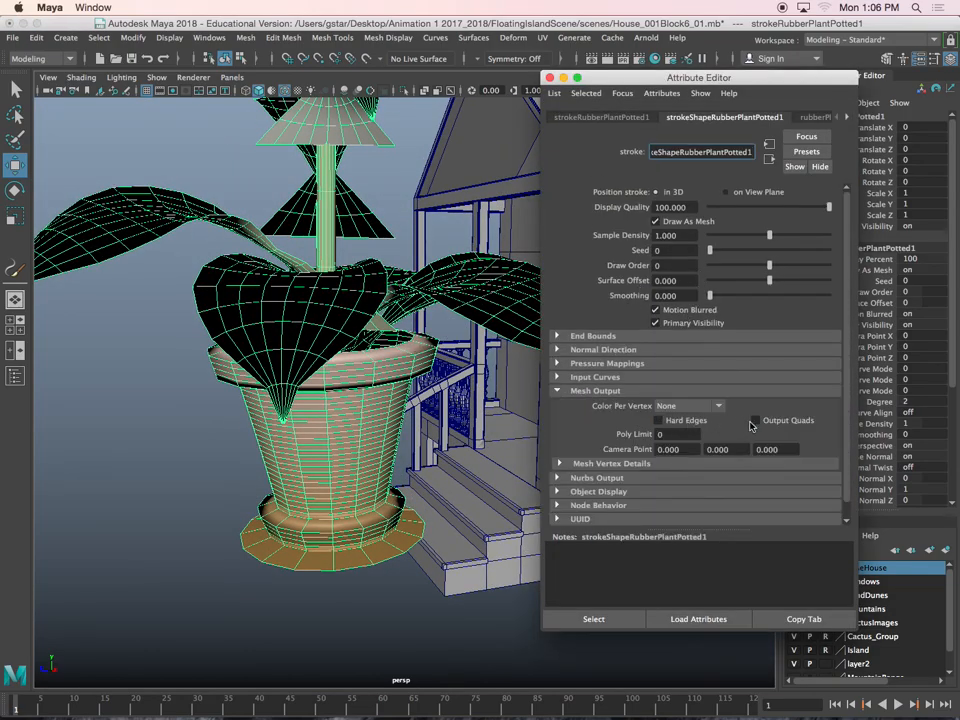
left_click(549, 78)
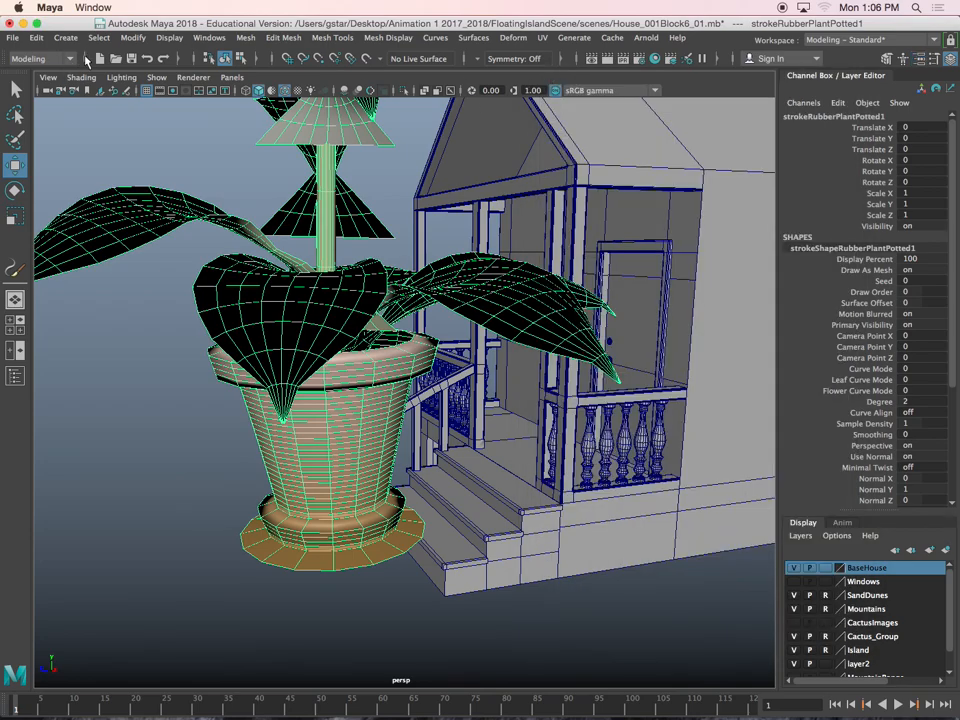
Convert the plant's Paint Effects stroke to polygons with Quad output and Hide strokes on and a poly limit of 5000
left_click(122, 40)
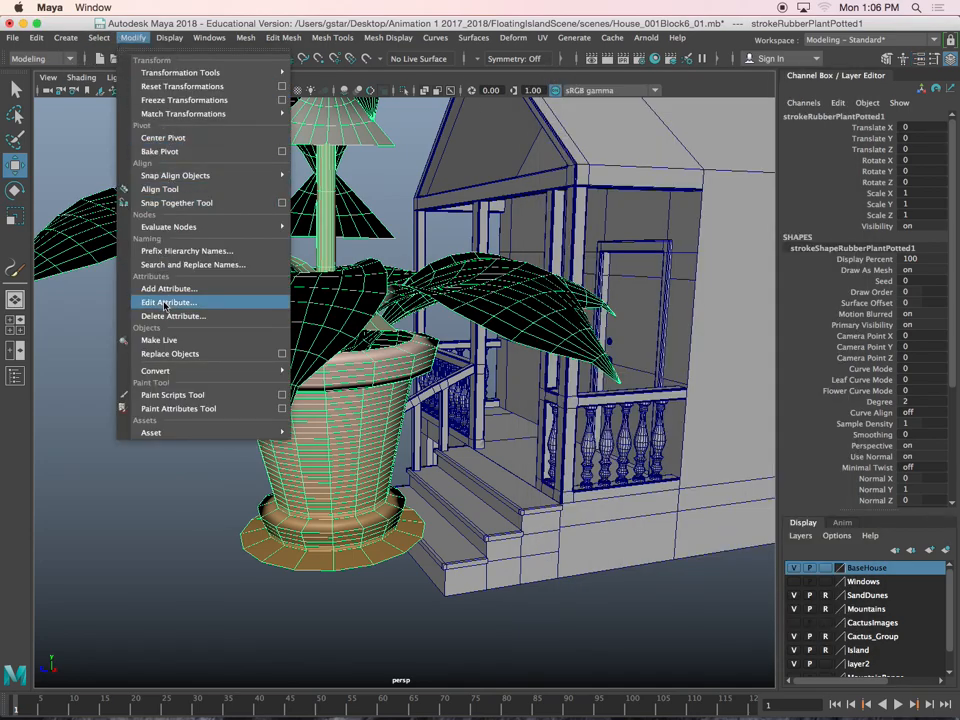
mouse_move(230, 370)
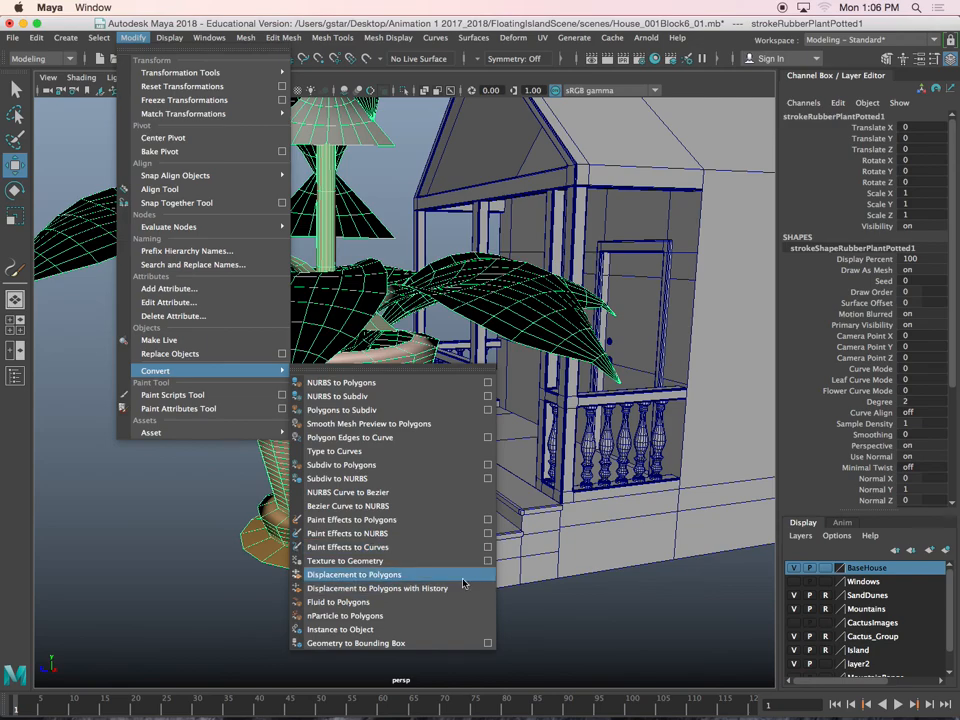
left_click(487, 519)
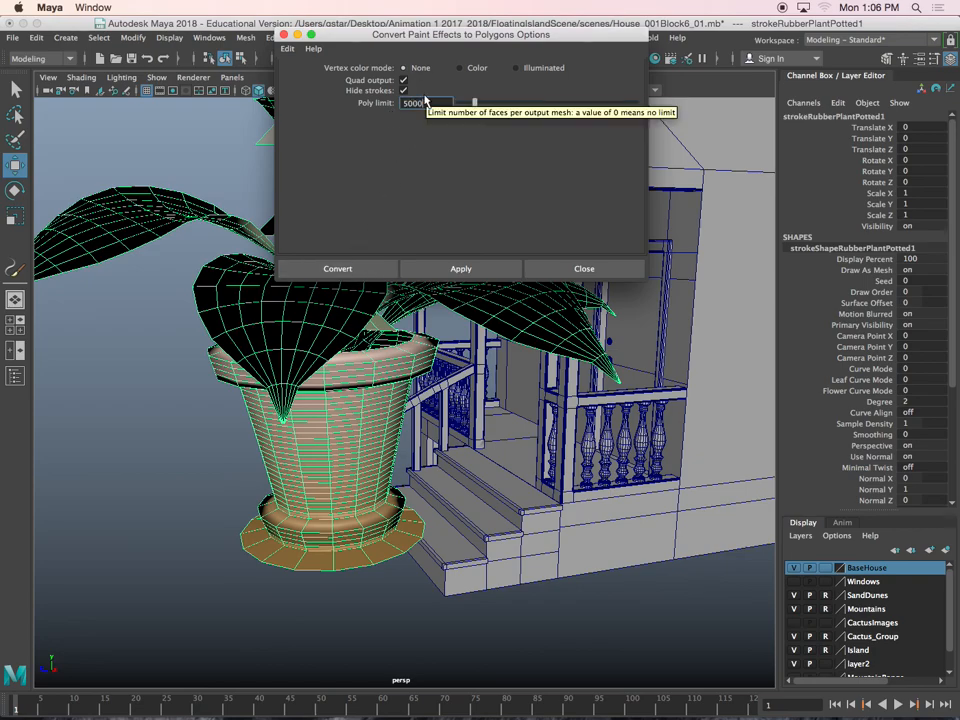
left_click(447, 269)
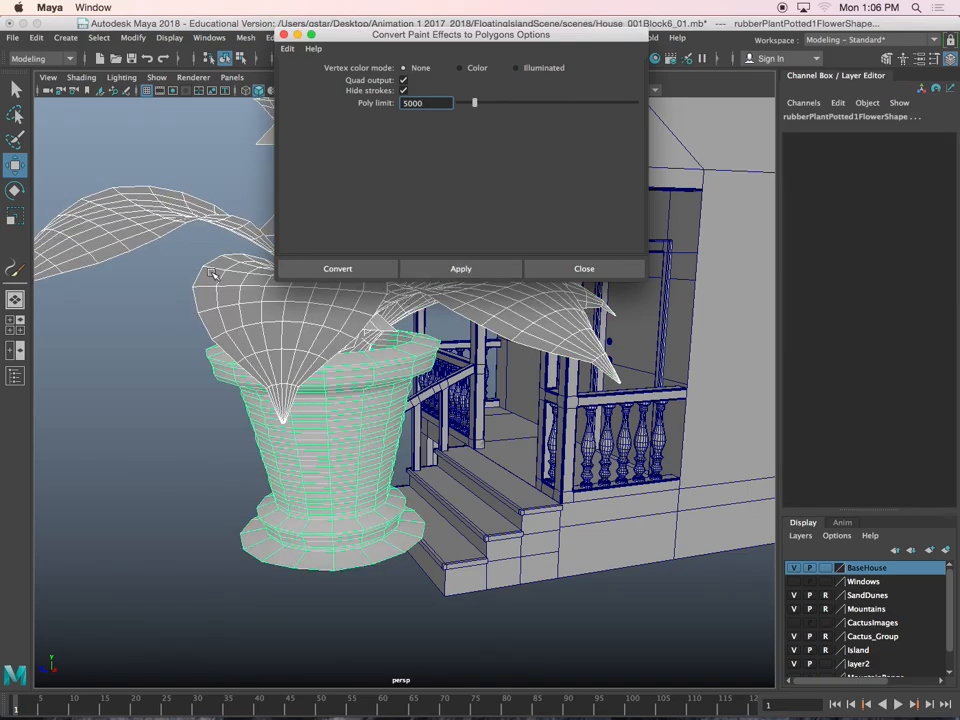
Inspect the converted potted plant mesh and undo the Paint Effects to polygons conversion
scroll(189, 230, "down", 5)
middle_click_drag(179, 240, 165, 328, "alt")
left_click_drag(258, 345, 178, 335, "alt")
key("super+z")
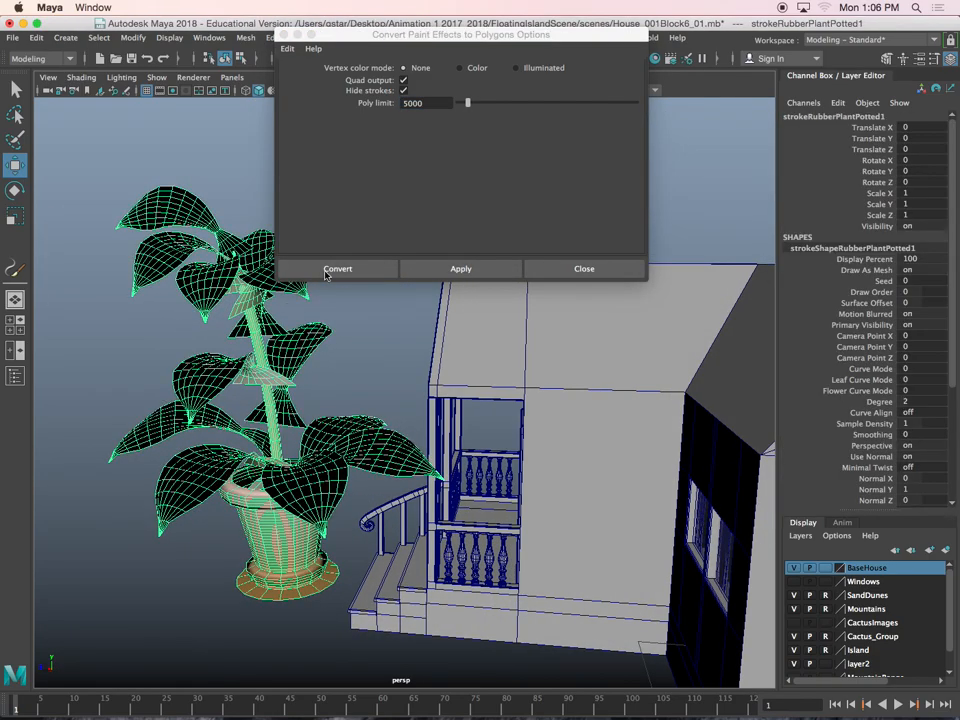
Try converting the plant's stroke to polygons with poly limits of 2000 and 1000, undoing each conversion
left_click(429, 102)
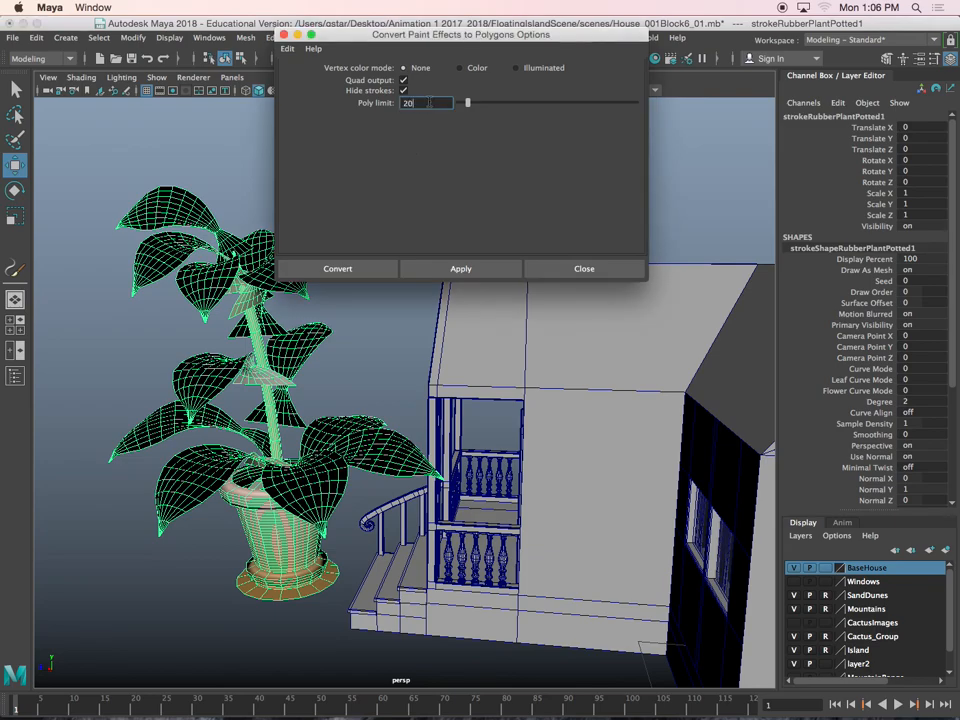
left_click(465, 267)
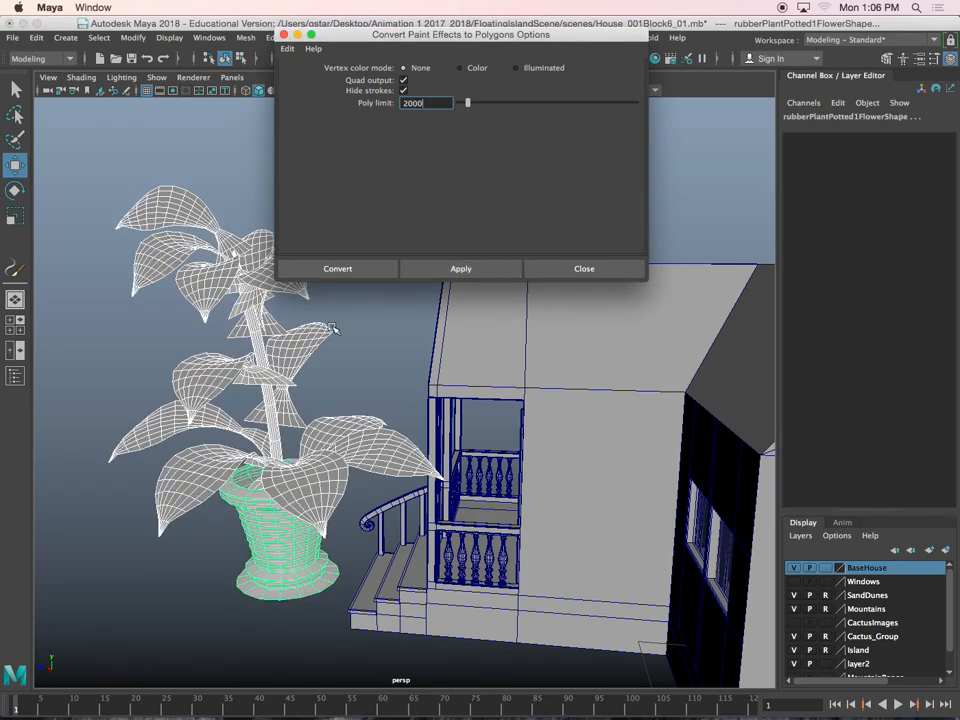
key("super+z")
double_click(436, 101)
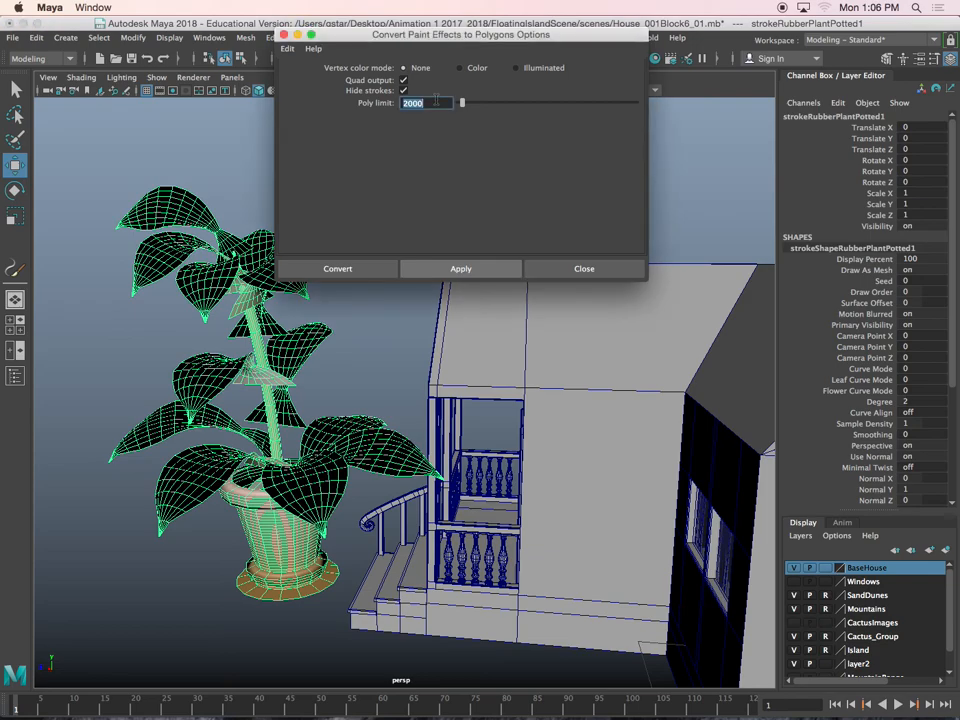
left_click(460, 268)
key("super+z")
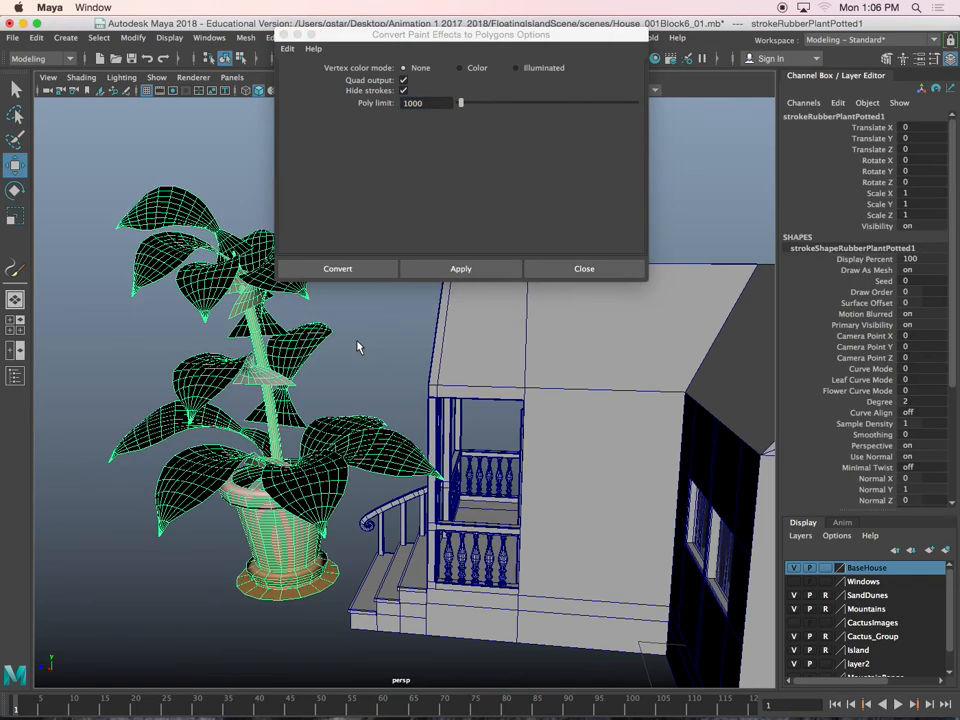
Convert the plant's stroke to polygons with a poly limit of 2000 and select the whole resulting mesh group
left_click(435, 102)
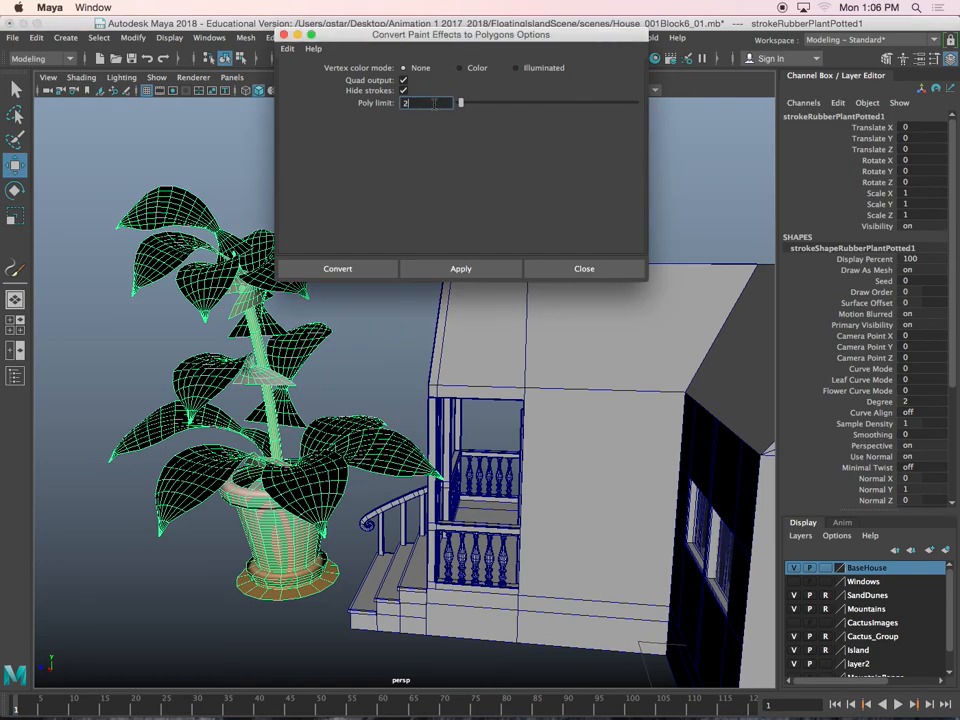
left_click(437, 268)
scroll(306, 456, "up", 5)
left_click(282, 468)
left_click(282, 468)
left_click_drag(282, 468, 275, 447, "alt")
right_click_drag(269, 328, 319, 321)
key("Up")
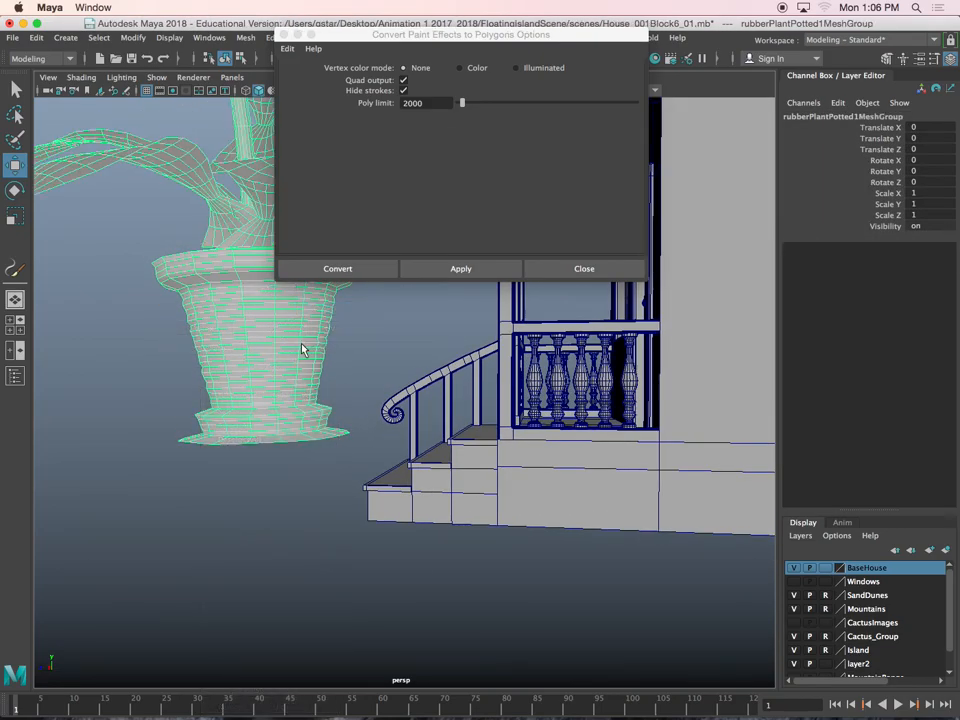
left_click(589, 271)
Center the plant mesh group's pivot and snap it down to the base of the pot
scroll(523, 283, "down", 5)
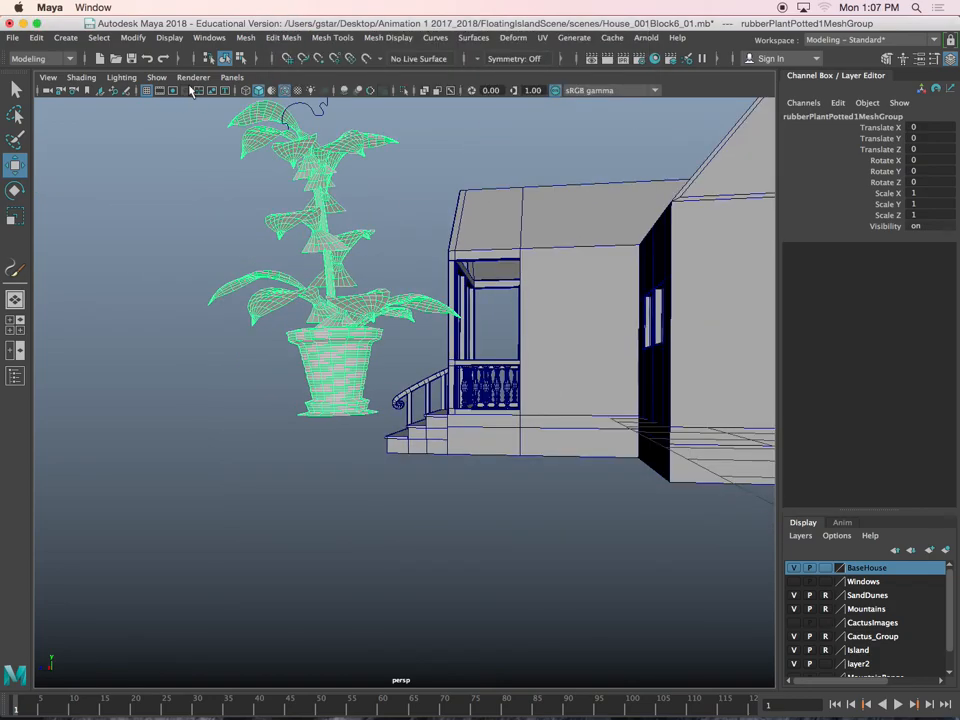
left_click(143, 37)
left_click(170, 135)
scroll(235, 205, "up", 3)
scroll(240, 203, "up", 3)
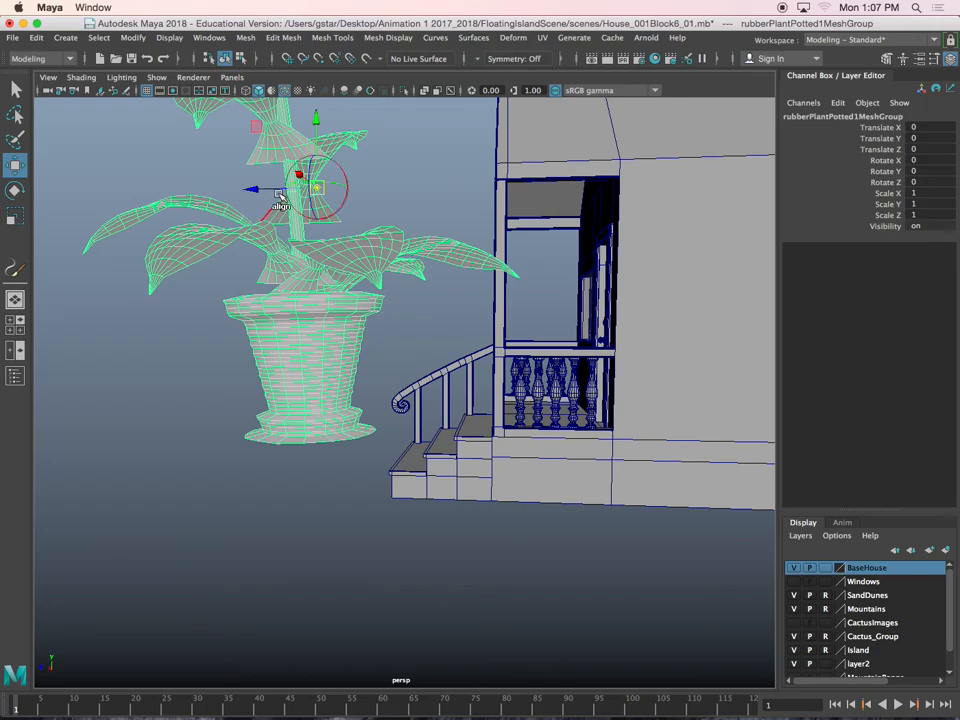
key("v")
left_click_drag(320, 139, 302, 439)
left_click_drag(302, 439, 298, 419, "alt")
Scale the plant group uniformly to about 0.143 and move it onto the top porch step, at about Translate Z -15.403
key("r")
left_click_drag(322, 420, 100, 430)
left_click_drag(326, 420, 160, 432)
left_click_drag(319, 422, 472, 432)
key("w")
scroll(474, 428, "up", 5)
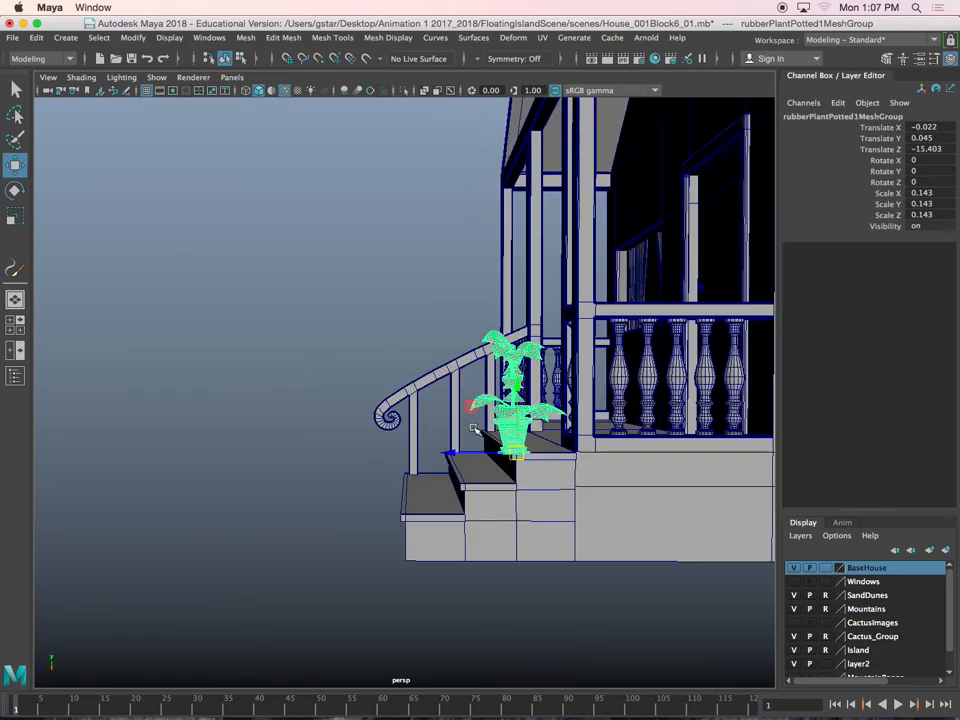
Move the plant to the outer end of the top step, about X -2.522 and Z -16.689, and scale it to about 0.124
middle_click_drag(474, 428, 369, 379, "alt")
scroll(369, 379, "up", 3)
left_click_drag(369, 379, 371, 456, "alt")
left_click_drag(447, 482, 426, 487)
scroll(444, 461, "up", 3)
key("r")
key("w")
Rotate the potted plant to about -32.74 degrees around Y and return to the Move tool
key("e")
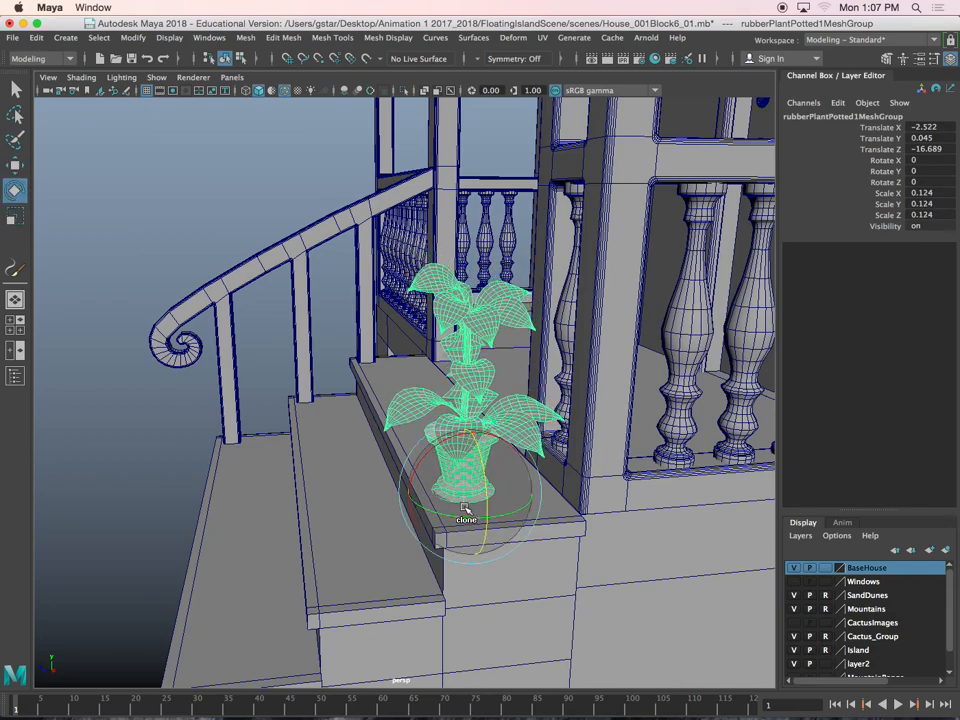
left_click_drag(425, 510, 445, 512)
key("w")
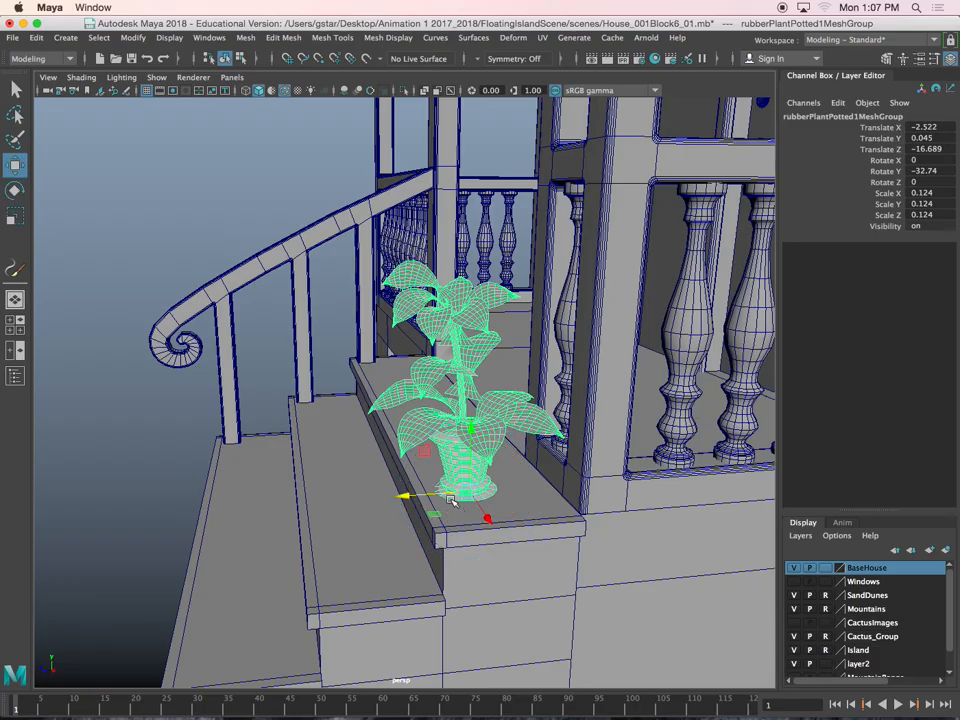
Deselect the plant and review the house front with the potted plant on the porch steps
left_click(336, 332)
left_click_drag(336, 332, 469, 424, "alt")
scroll(469, 424, "down", 6)
middle_click_drag(469, 424, 409, 401, "alt")
left_click_drag(409, 401, 288, 523, "alt")
scroll(354, 488, "down", 5)
left_click_drag(369, 484, 451, 430, "alt")
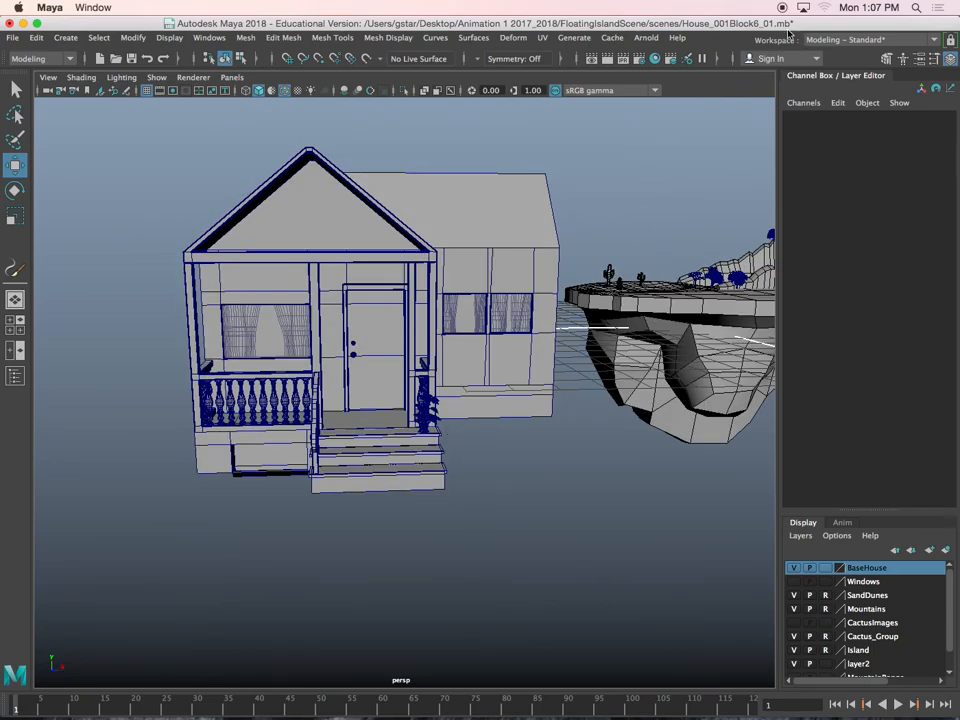